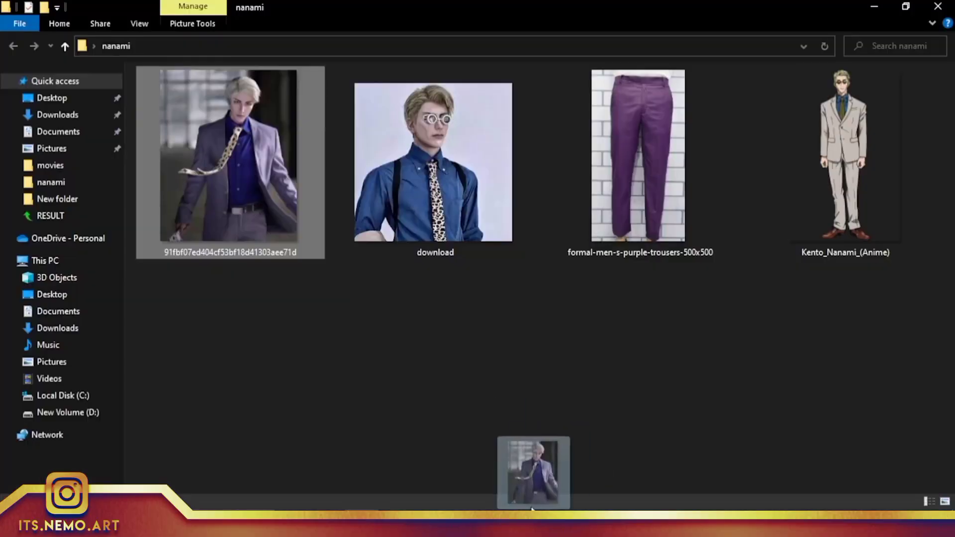
# - Drag the cosplay photo from the nanami folder onto the canvas, above the white Color Fill
pyautogui.moveTo(531, 508); pyautogui.dragTo(462, 420)
pyautogui.moveTo(517, 284); pyautogui.dragTo(493, 278)
# - Commit the placed photo, then select the cosplayer with Select Subject and refine with Quick Selection
pyautogui.press('Return')
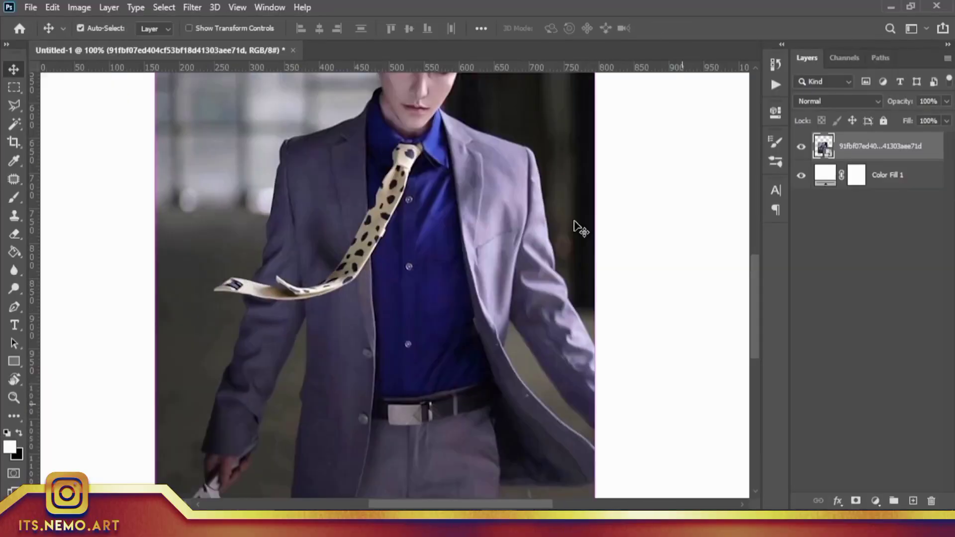
pyautogui.hotkey('ctrl', '-')
pyautogui.moveTo(14, 123); pyautogui.dragTo(75, 129)
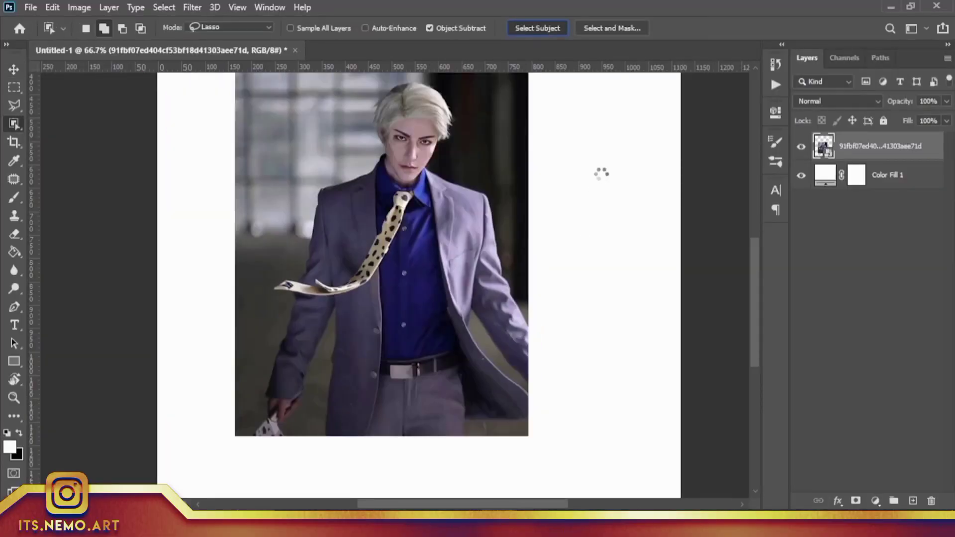
pyautogui.scroll(3, 517, 384)
pyautogui.rightClick(14, 123)
pyautogui.click(94, 136)
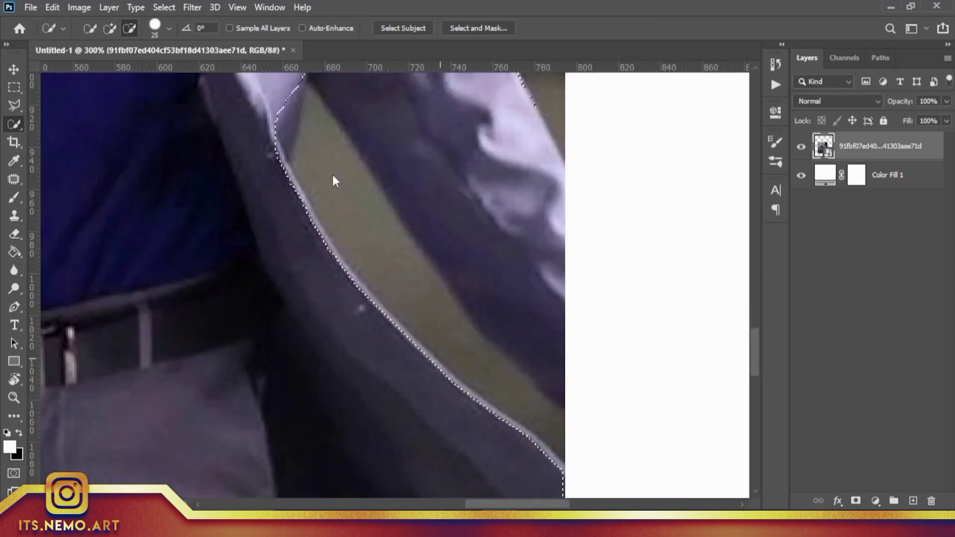
pyautogui.scroll(3, 348, 189)
pyautogui.scroll(2, 351, 139)
pyautogui.hscroll(-2, 378, 209)
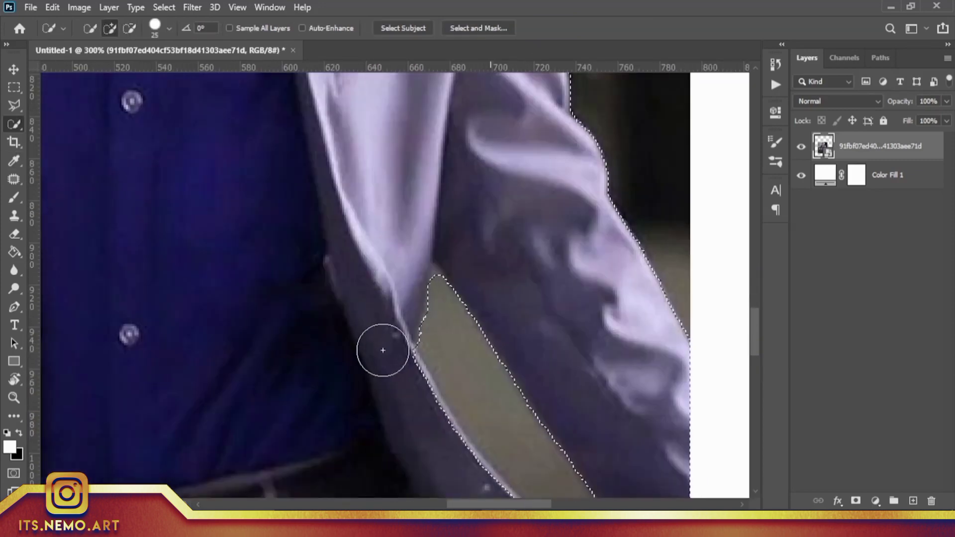
pyautogui.scroll(-5, 383, 350)
pyautogui.hscroll(3, 379, 262)
# - Subtract the background gap beside the right sleeve with the Polygonal Lasso, then check the edges
pyautogui.hotkey('ctrl', '-')
pyautogui.hotkey('ctrl', '-')
pyautogui.hotkey('ctrl', '-')
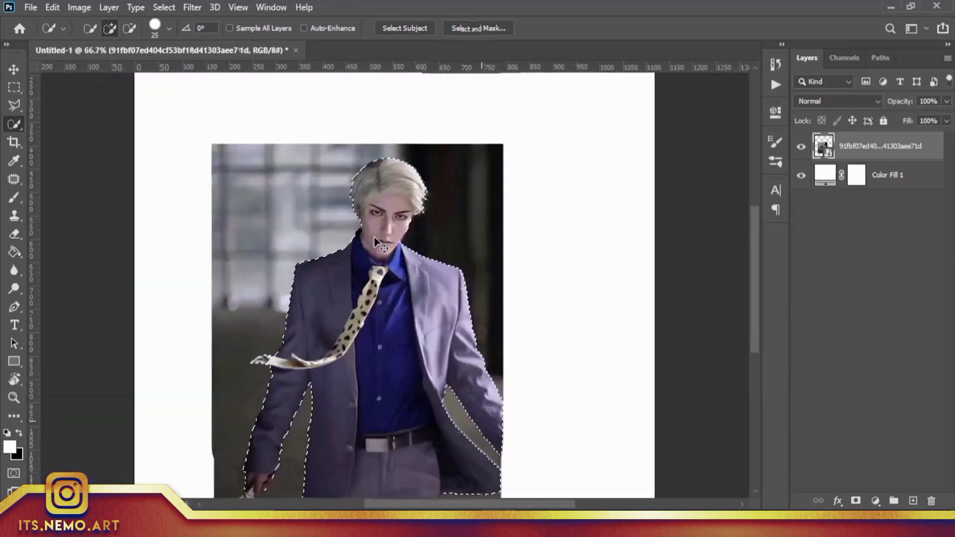
pyautogui.scroll(3, 374, 237)
pyautogui.moveTo(490, 196)
pyautogui.mouseDown()
pyautogui.moveTo(452, 315)
pyautogui.moveTo(486, 260)
pyautogui.moveTo(444, 261)
pyautogui.mouseUp()
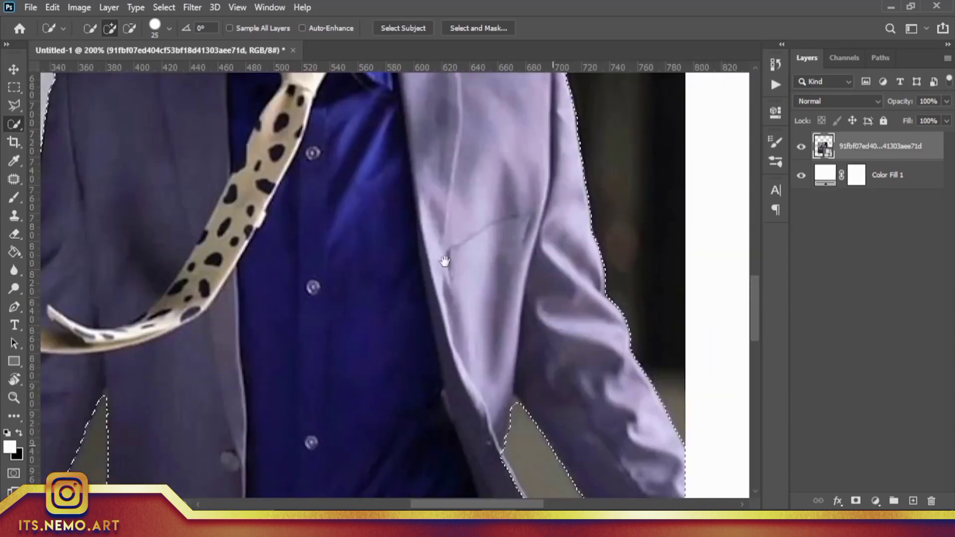
pyautogui.scroll(-3, 461, 330)
pyautogui.scroll(3, 406, 258)
pyautogui.press('l')
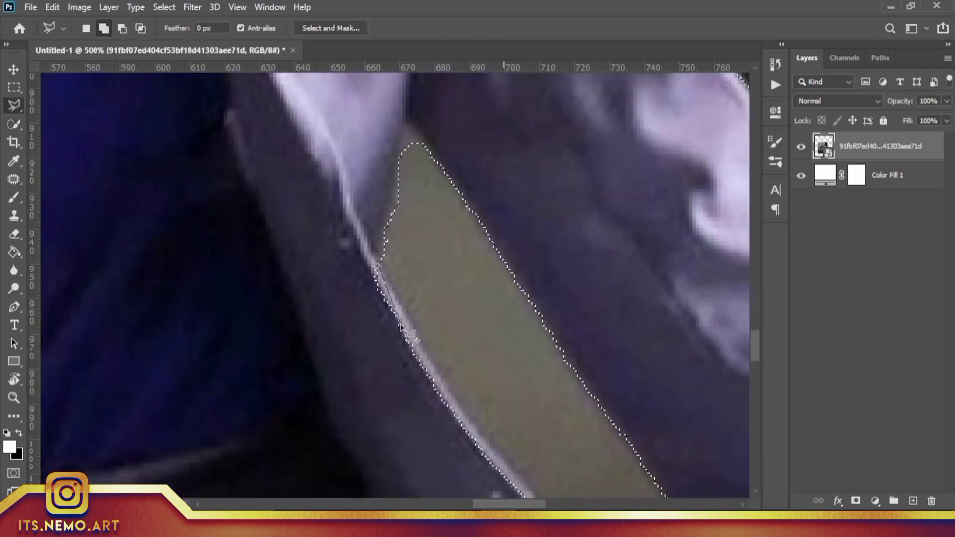
pyautogui.click(458, 400)
pyautogui.scroll(-3, 453, 401)
pyautogui.hscroll(2, 454, 400)
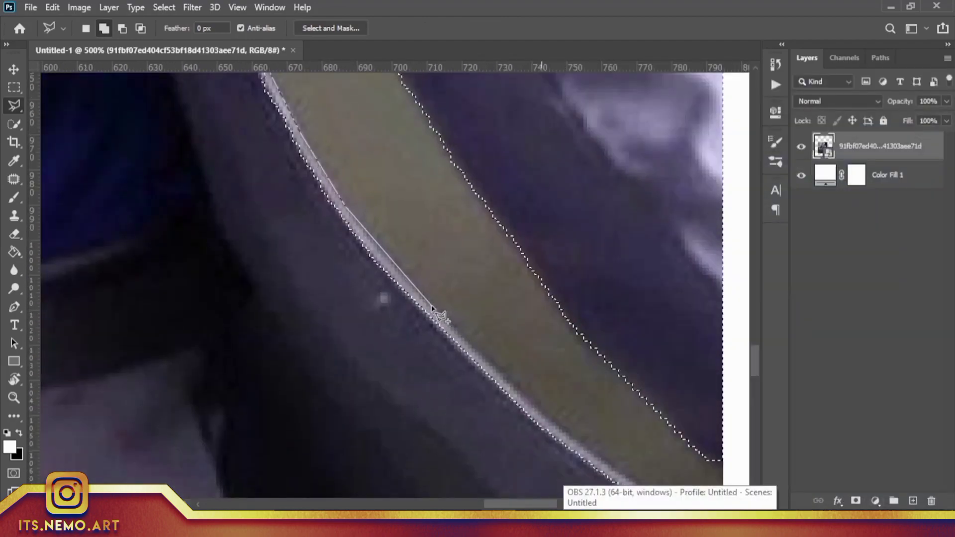
pyautogui.scroll(-3, 523, 398)
pyautogui.hscroll(2, 522, 397)
pyautogui.click(480, 358)
pyautogui.scroll(-3, 479, 358)
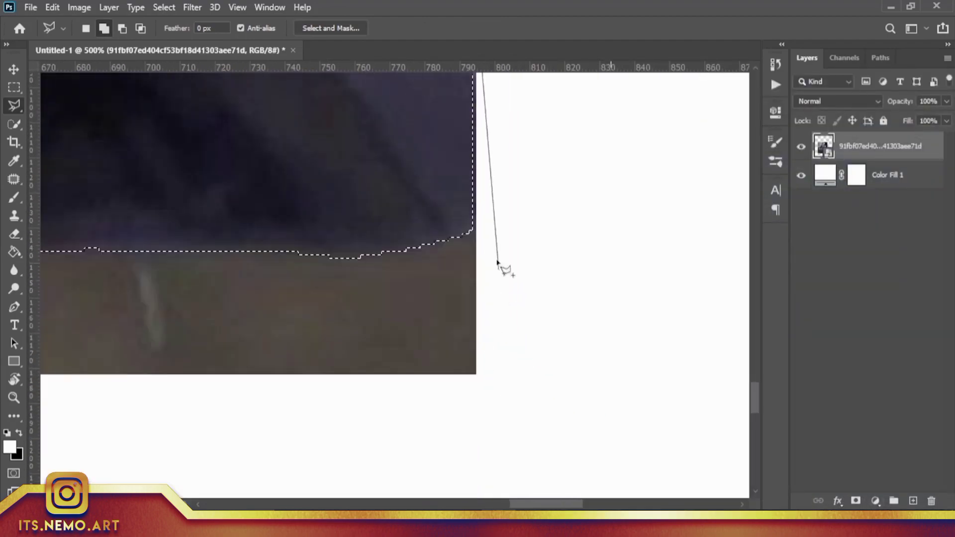
pyautogui.scroll(-4, 497, 262)
pyautogui.scroll(-3, 330, 245)
pyautogui.scroll(4, 349, 283)
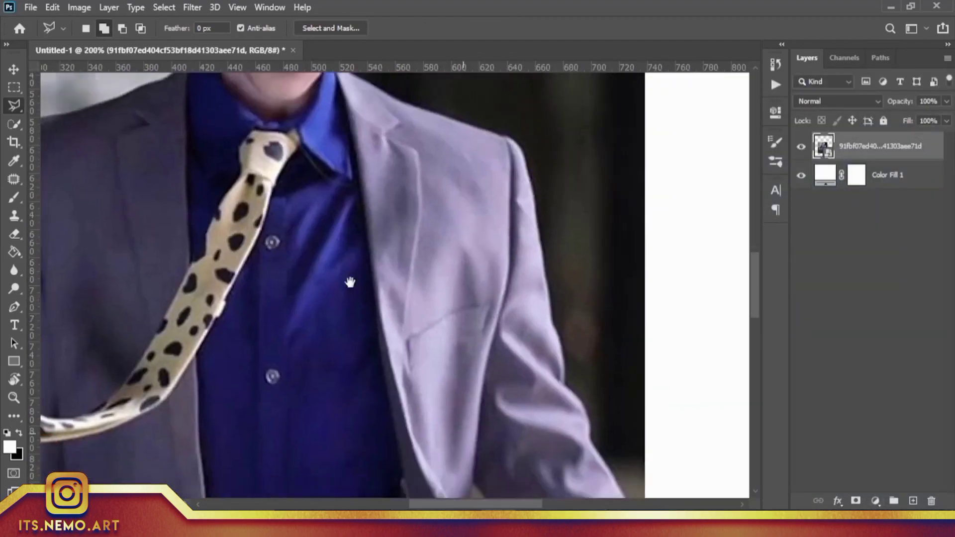
pyautogui.scroll(-3, 349, 282)
pyautogui.hscroll(2, 349, 282)
pyautogui.scroll(-3, 399, 234)
pyautogui.hscroll(-4, 399, 234)
pyautogui.scroll(2, 467, 262)
pyautogui.scroll(6, 412, 217)
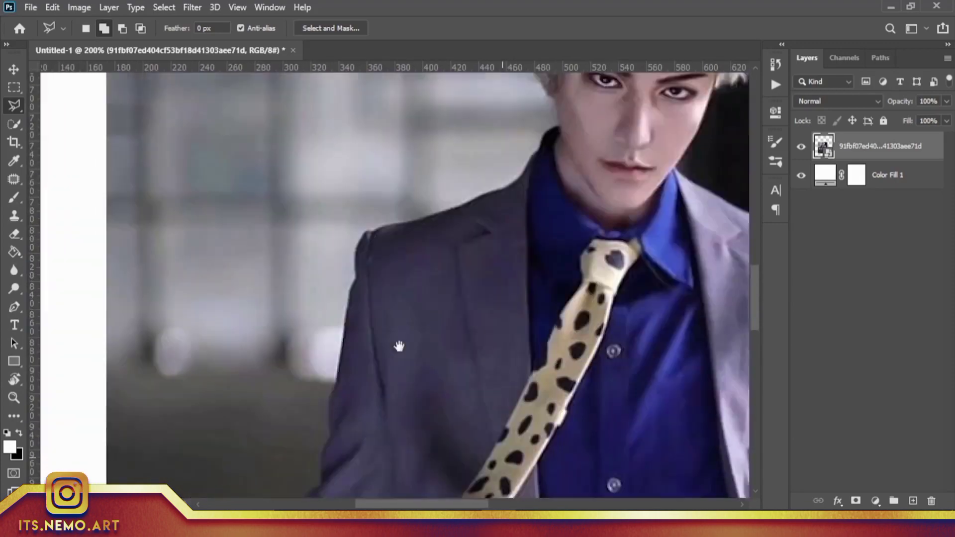
# - Turn the selection into a layer mask and refine the hair edges with the Refine Edge Brush
pyautogui.doubleClick(851, 155)
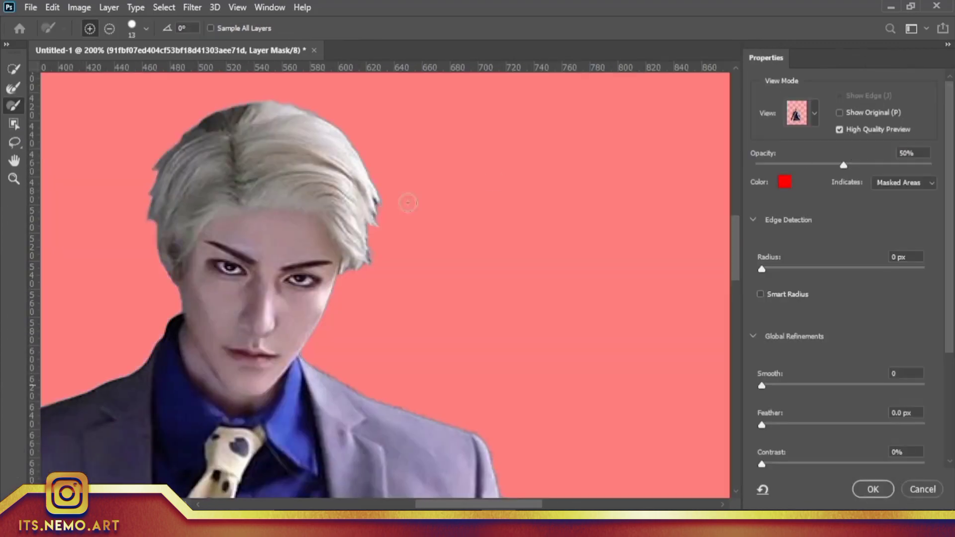
pyautogui.click(13, 87)
pyautogui.hscroll(-4, 358, 224)
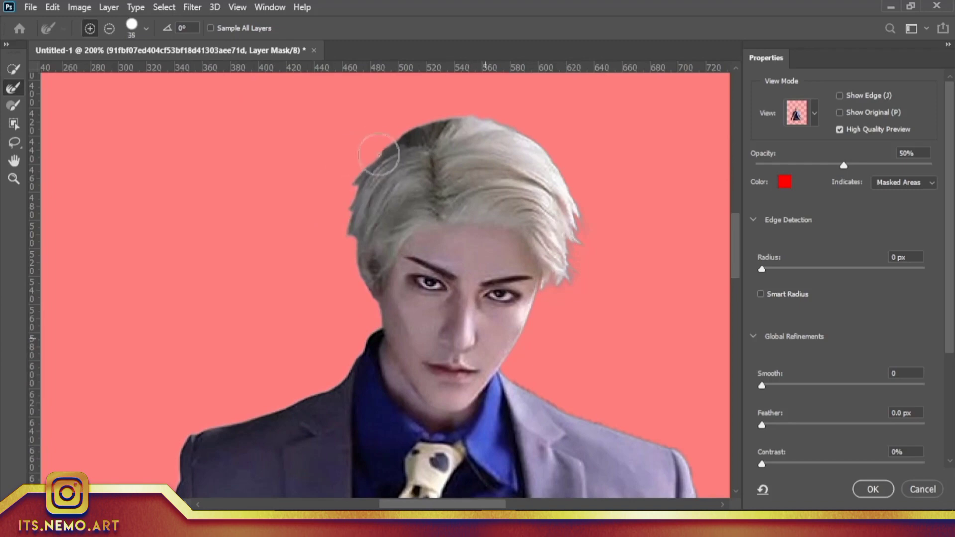
pyautogui.scroll(3, 353, 242)
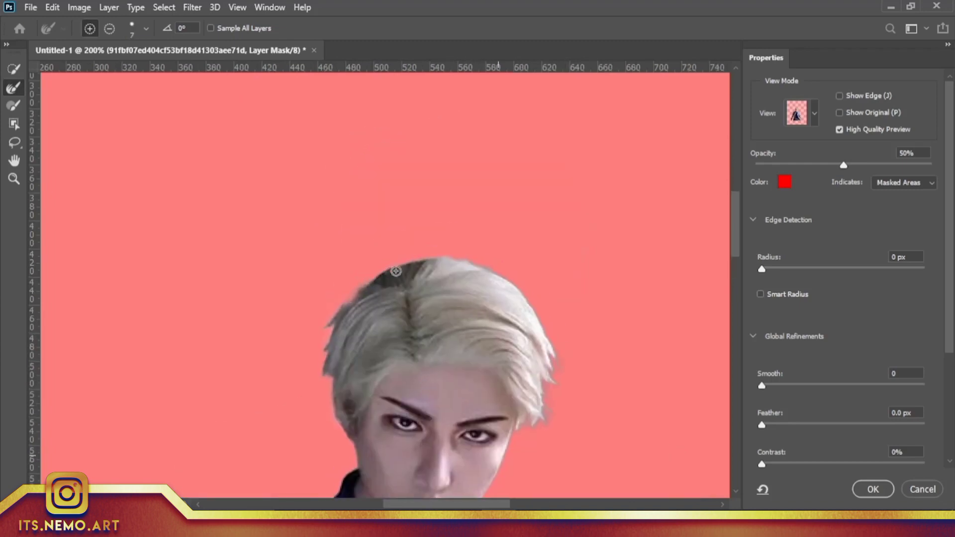
pyautogui.click(873, 490)
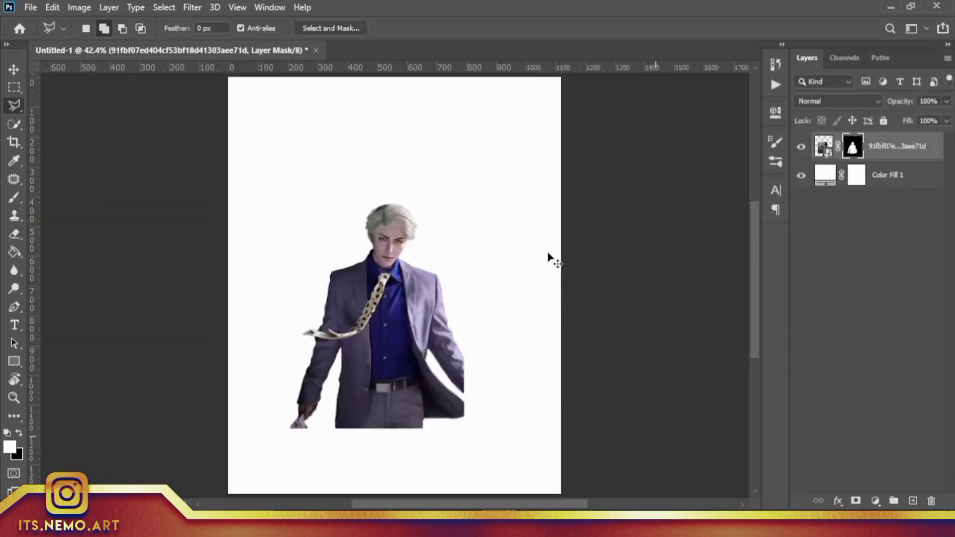
pyautogui.scroll(3, 550, 257)
pyautogui.scroll(-3, 631, 365)
pyautogui.scroll(2, 696, 383)
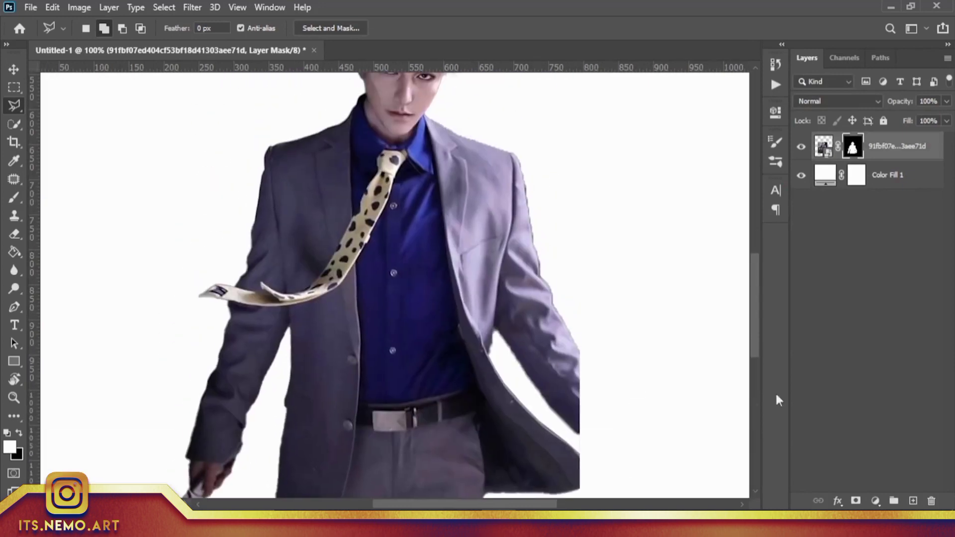
# - Add a clipped Hue/Saturation adjustment with Saturation at -100
pyautogui.click(876, 501)
pyautogui.click(845, 375)
pyautogui.moveTo(617, 234); pyautogui.dragTo(503, 234)
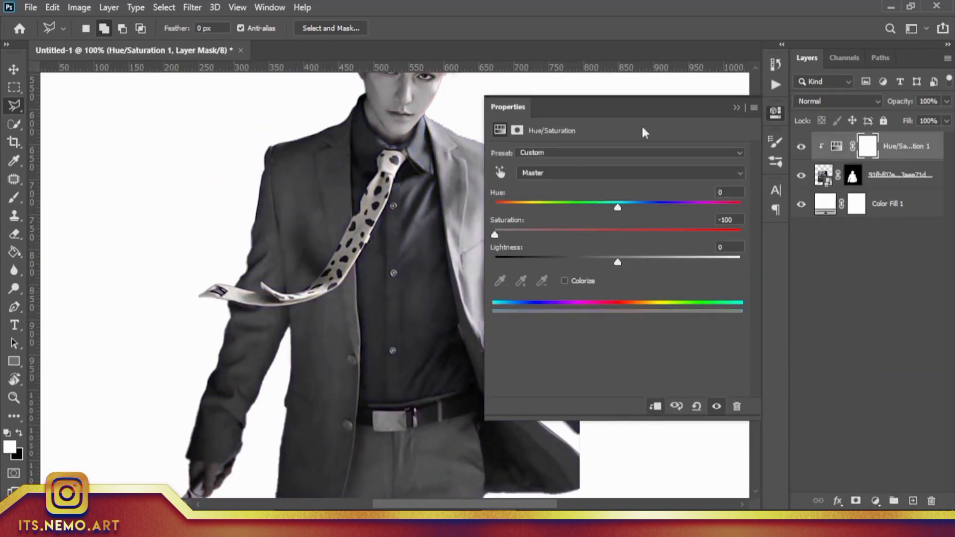
# - Add a clipped Exposure adjustment at +1.39 and hide it
pyautogui.click(875, 500)
pyautogui.click(858, 338)
pyautogui.moveTo(618, 188)
pyautogui.mouseDown()
pyautogui.moveTo(642, 188)
pyautogui.moveTo(619, 216)
pyautogui.mouseUp()
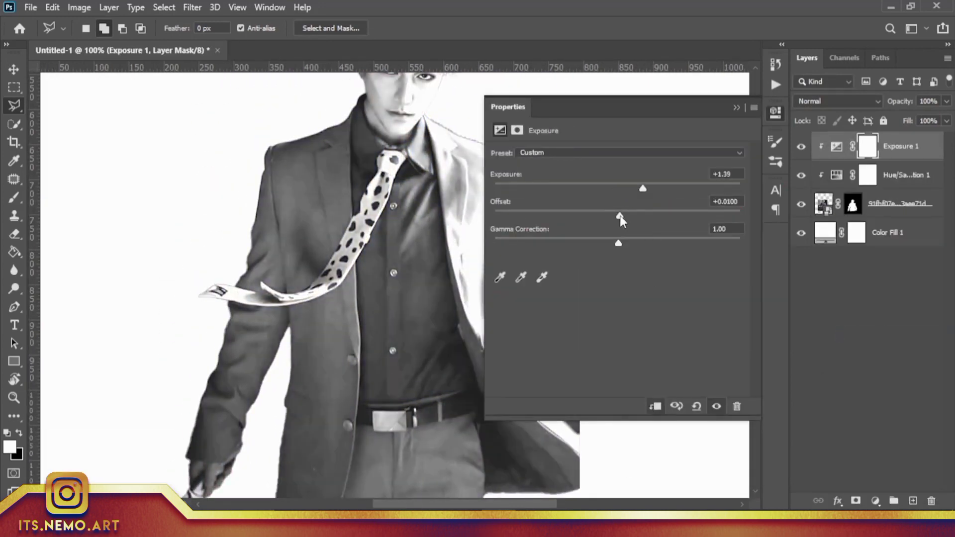
pyautogui.click(736, 107)
pyautogui.click(801, 146)
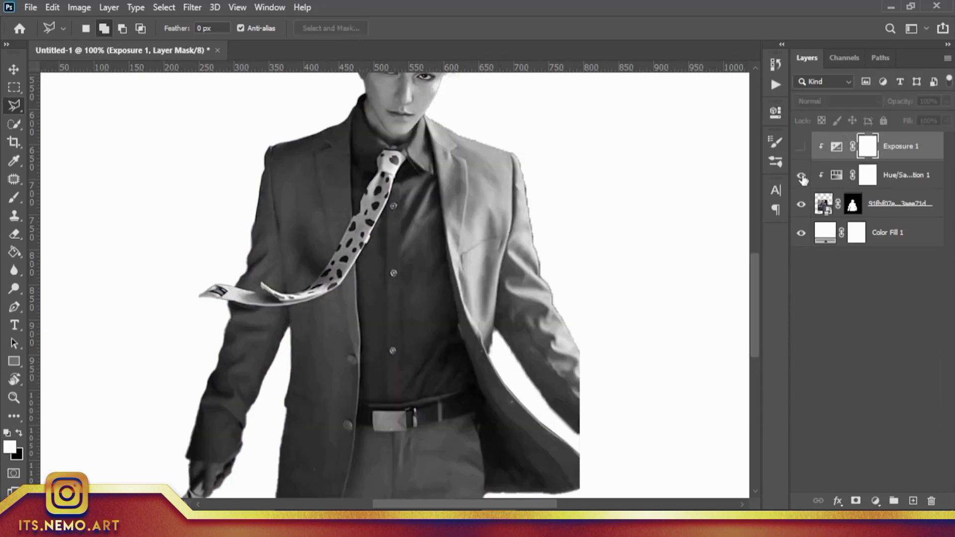
# - Invert the Hue/Saturation mask to black so the photo's colours return
pyautogui.click(866, 176)
pyautogui.hotkey('ctrl', 'i')
pyautogui.press('b')
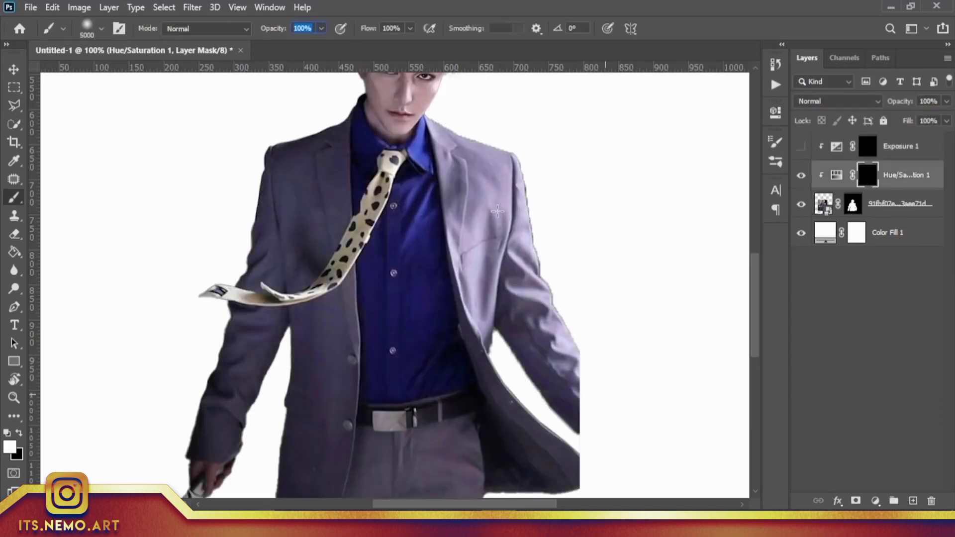
pyautogui.hotkey('ctrl', '0')
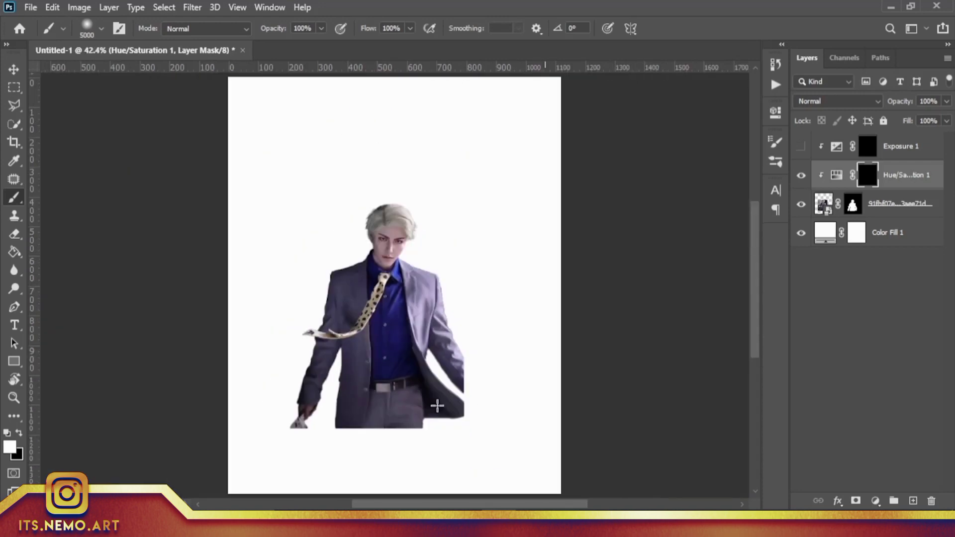
# - Paint the Hue/Saturation mask with a 30 px brush to turn the jacket and sleeve grey
pyautogui.press('[')
pyautogui.press('[')
pyautogui.press('[')
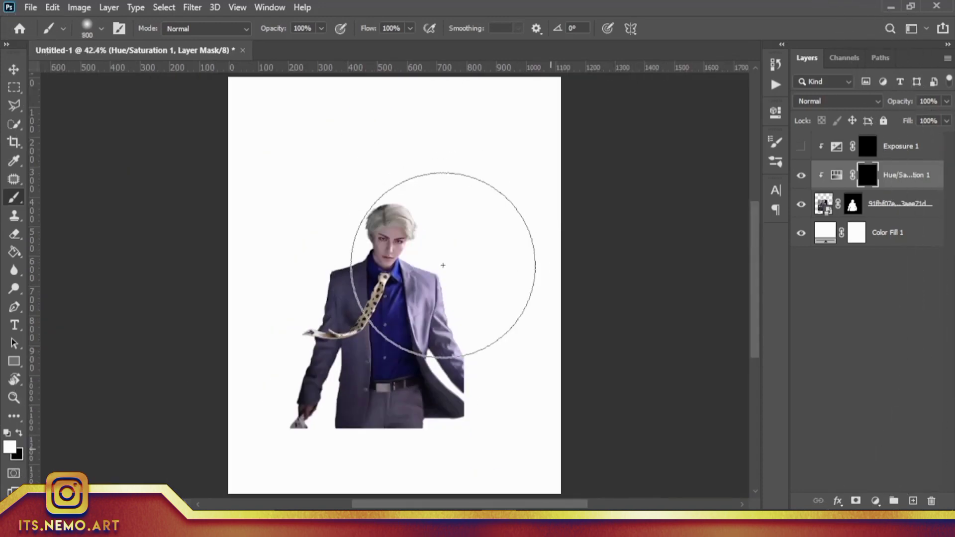
pyautogui.scroll(5, 445, 264)
pyautogui.scroll(-3, 499, 287)
pyautogui.moveTo(497, 373); pyautogui.dragTo(351, 186)
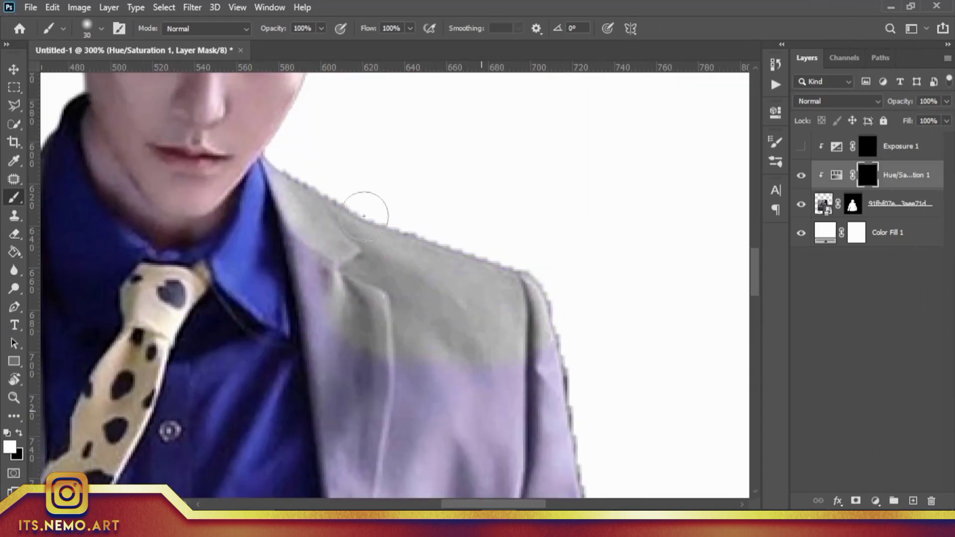
pyautogui.scroll(3, 367, 207)
pyautogui.scroll(-3, 255, 303)
pyautogui.moveTo(239, 278); pyautogui.dragTo(458, 309)
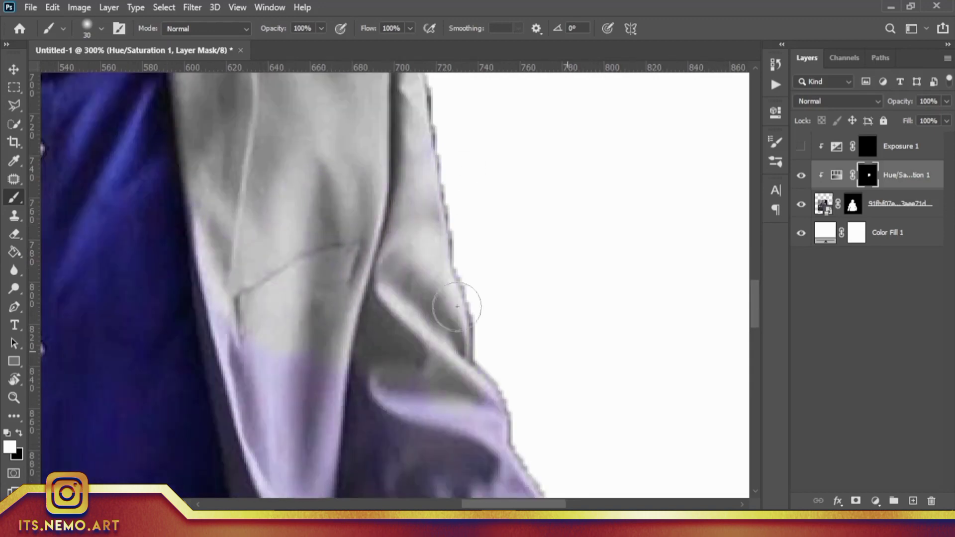
pyautogui.scroll(-3, 458, 309)
pyautogui.moveTo(267, 220); pyautogui.dragTo(195, 250)
pyautogui.hscroll(-3, 195, 250)
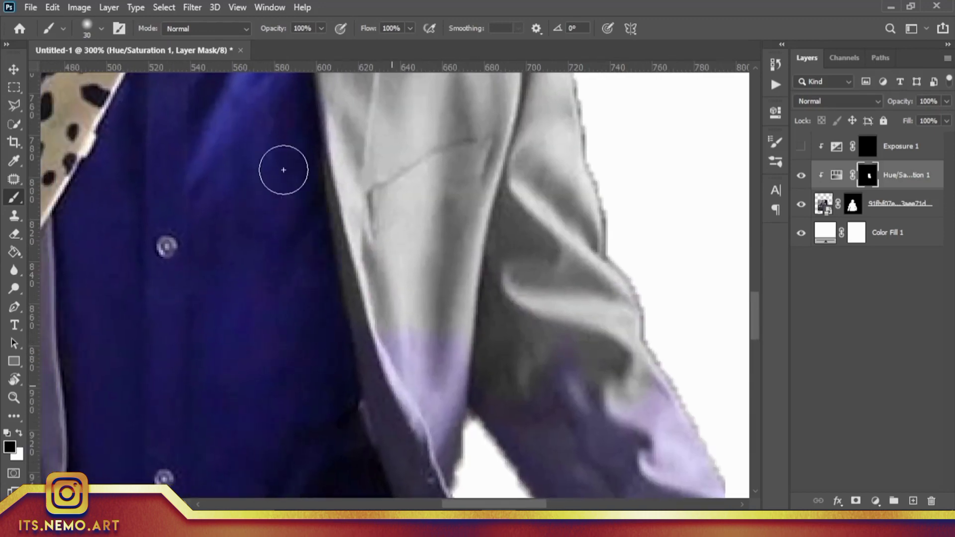
pyautogui.scroll(-3, 283, 164)
pyautogui.hscroll(3, 283, 165)
pyautogui.moveTo(265, 195); pyautogui.dragTo(448, 318)
# - Paint the left shoulder grey on the Hue/Saturation mask
pyautogui.scroll(-3, 497, 260)
pyautogui.scroll(-1, 495, 420)
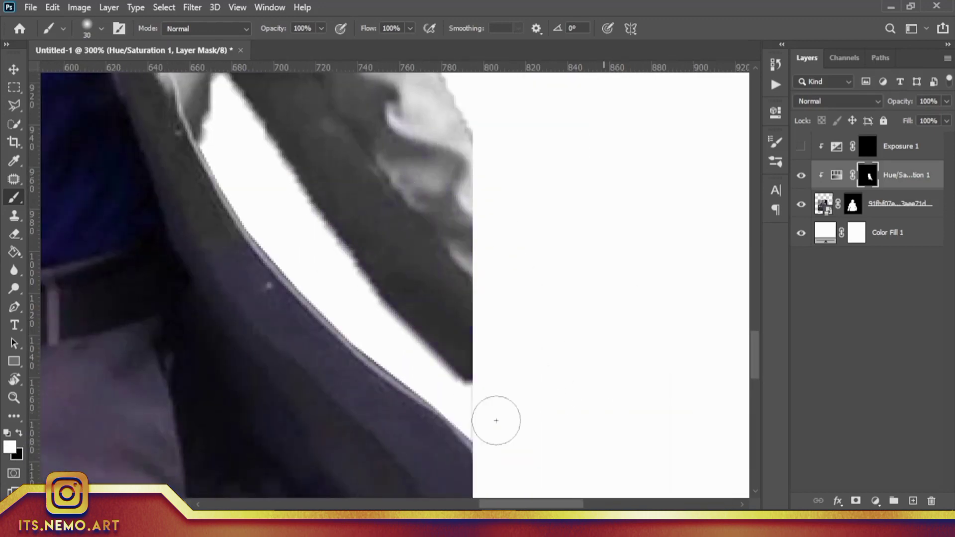
pyautogui.scroll(-3, 495, 420)
pyautogui.scroll(-2, 418, 364)
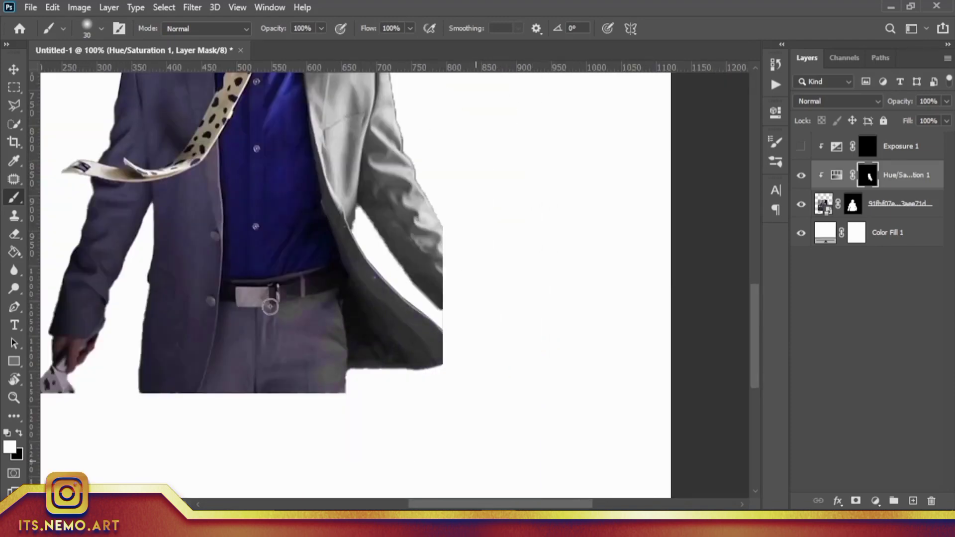
pyautogui.moveTo(207, 384); pyautogui.dragTo(551, 403)
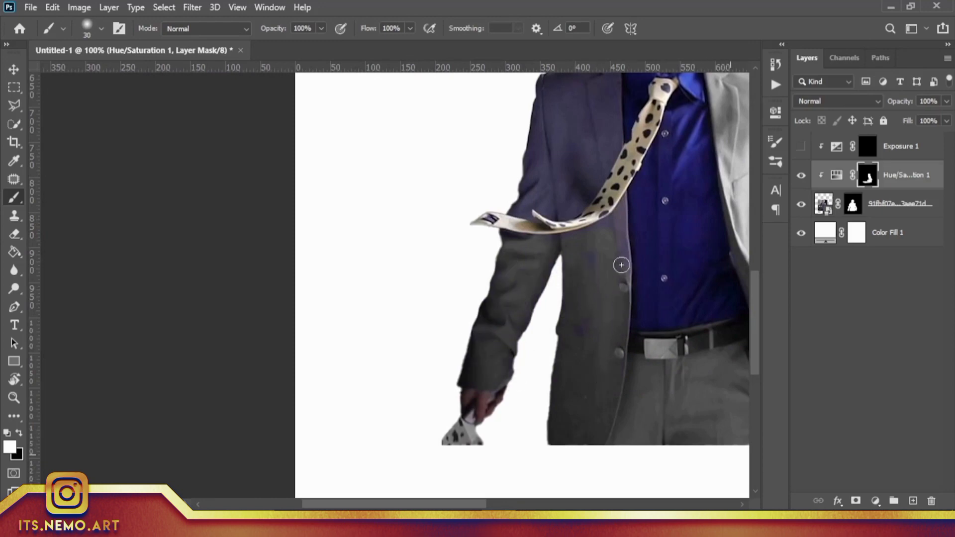
pyautogui.moveTo(588, 314); pyautogui.dragTo(491, 453)
pyautogui.moveTo(463, 249); pyautogui.dragTo(493, 219)
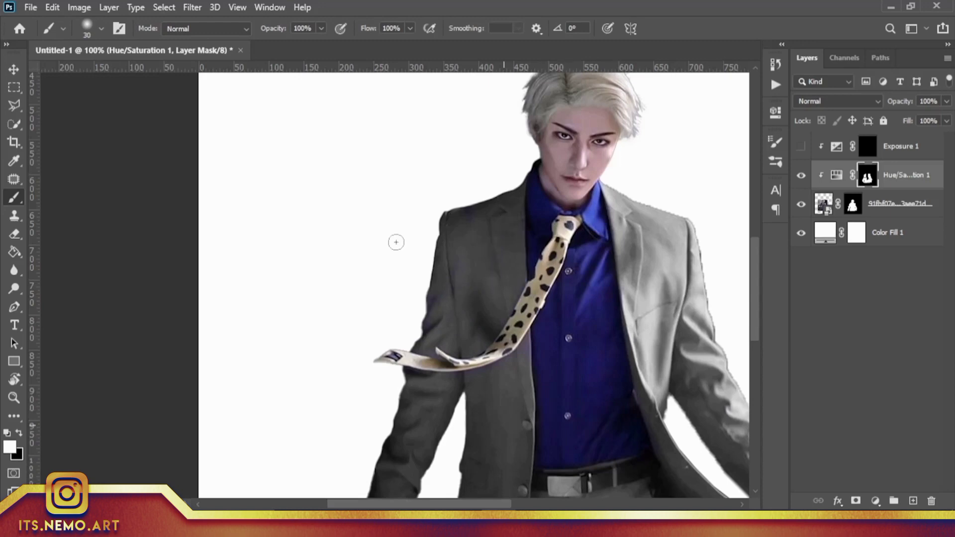
pyautogui.hotkey('ctrl', '-')
# - Copy the Hue/Saturation mask onto Exposure 1, replacing its mask, and zoom to 100%
pyautogui.moveTo(868, 180); pyautogui.dragTo(868, 147)
pyautogui.press('Return')
pyautogui.click(800, 146)
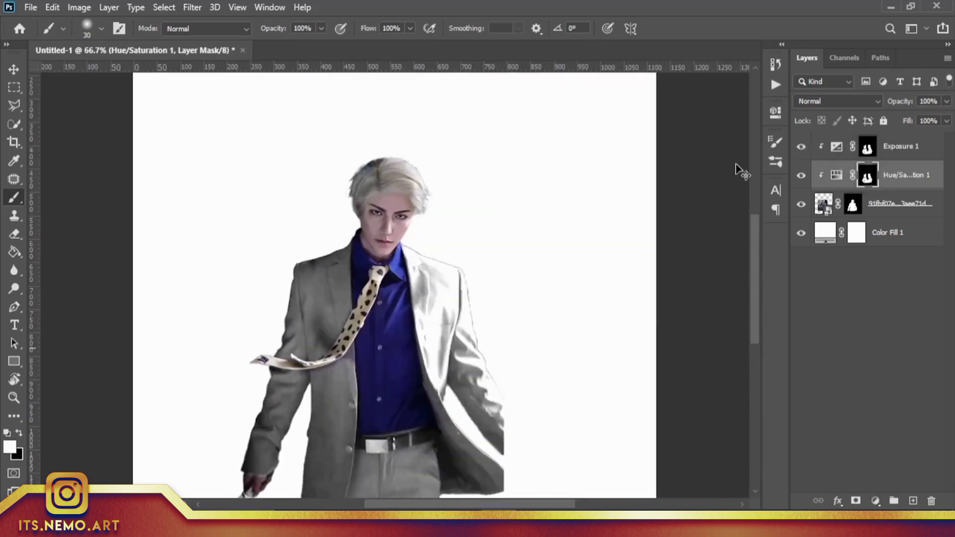
pyautogui.hotkey('ctrl', '+')
# - Change the Color Fill 1 background to a flat mid grey
pyautogui.doubleClick(830, 232)
pyautogui.press('Return')
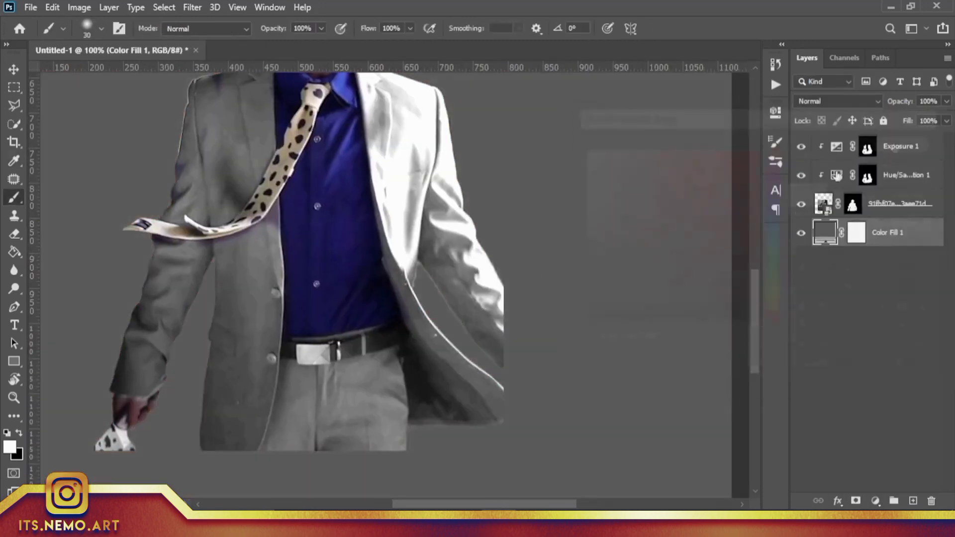
pyautogui.moveTo(461, 298); pyautogui.dragTo(491, 358)
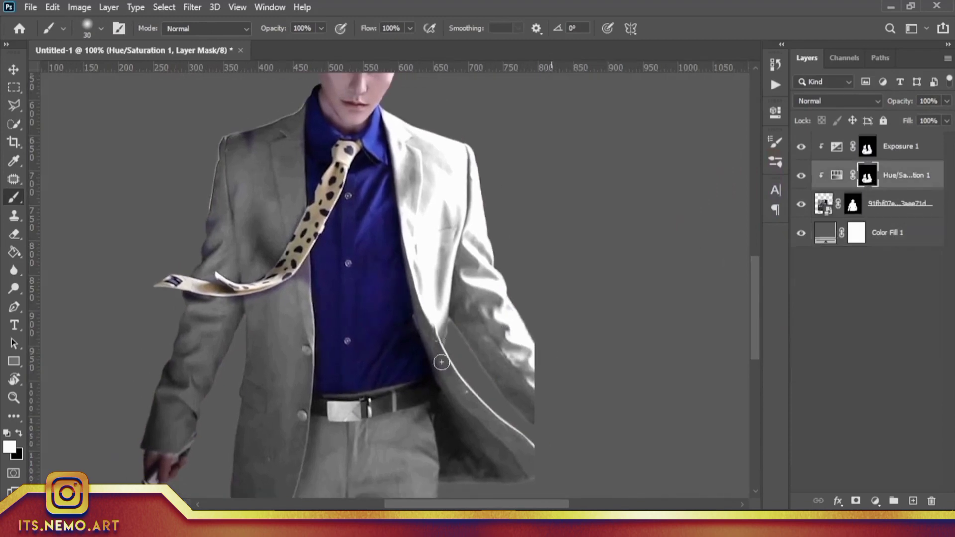
# - Touch up the Hue/Saturation mask with a small 5 px black brush around the tie and sleeve
pyautogui.hotkey('alt', ']')
pyautogui.scroll(5, 476, 273)
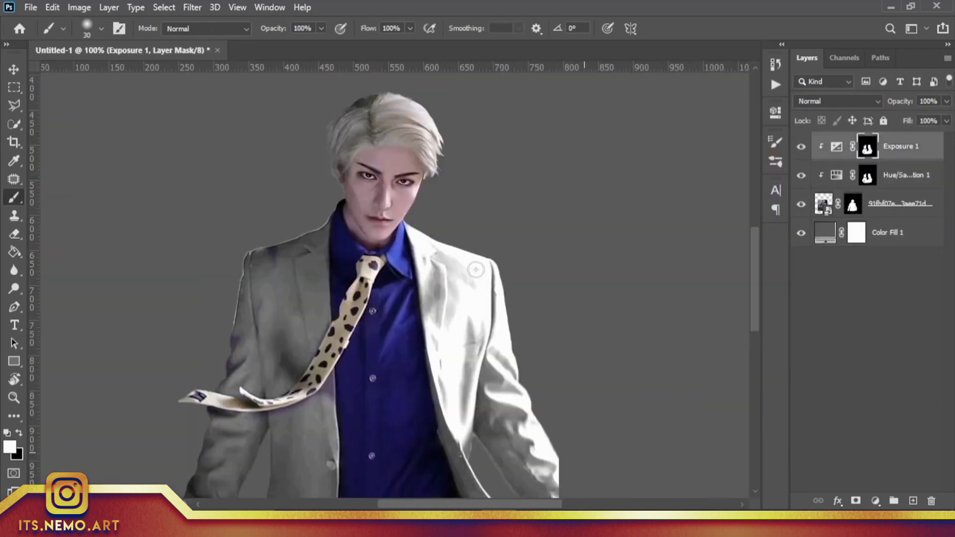
pyautogui.hscroll(-5, 447, 268)
pyautogui.hotkey('alt', '[')
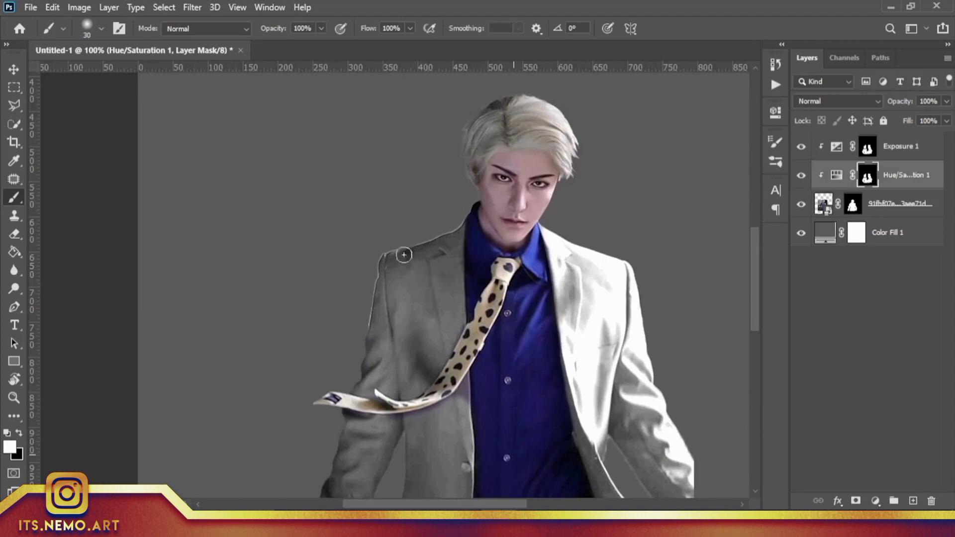
pyautogui.hotkey('alt', ']')
pyautogui.scroll(-5, 475, 358)
pyautogui.hscroll(-3, 474, 358)
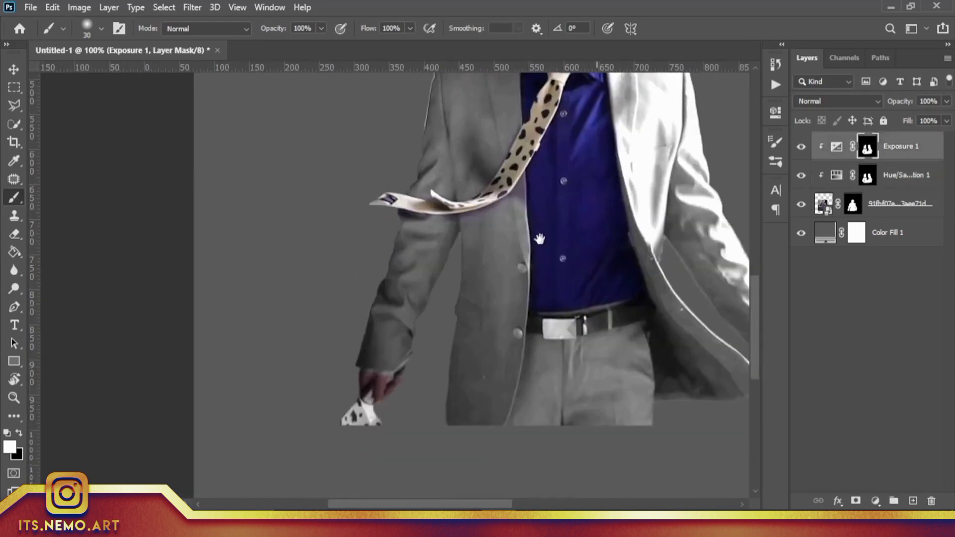
pyautogui.hotkey('alt', '[')
pyautogui.scroll(2, 399, 380)
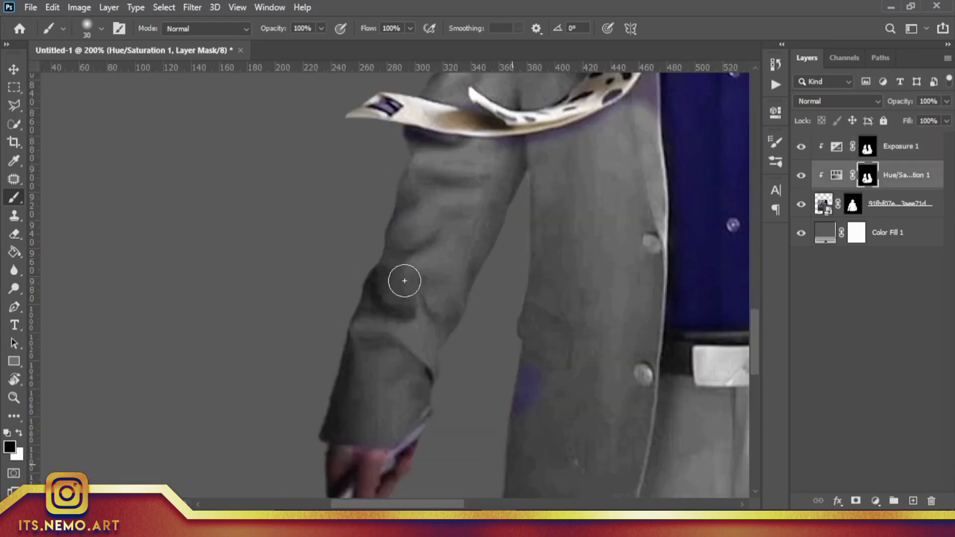
pyautogui.press('x')
pyautogui.scroll(4, 532, 373)
pyautogui.press('[')
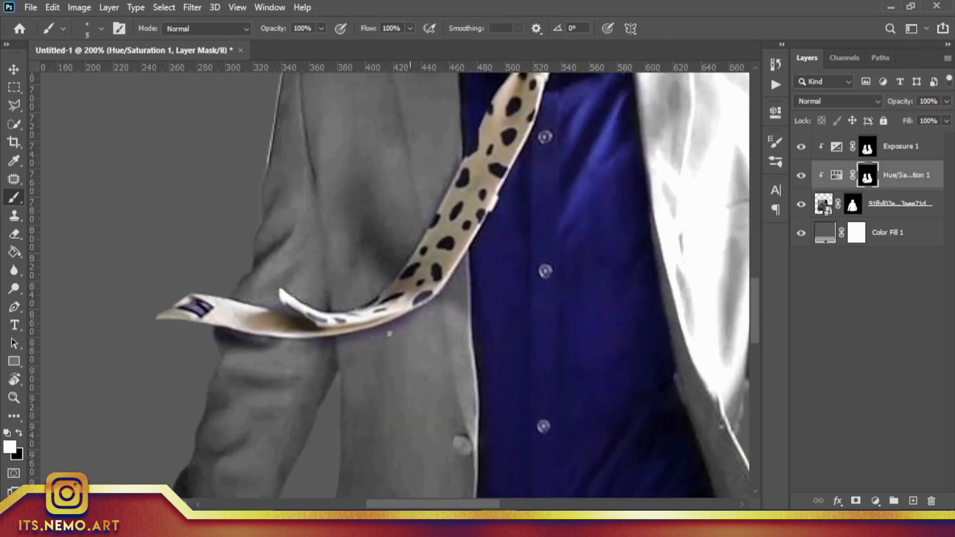
pyautogui.scroll(2, 462, 204)
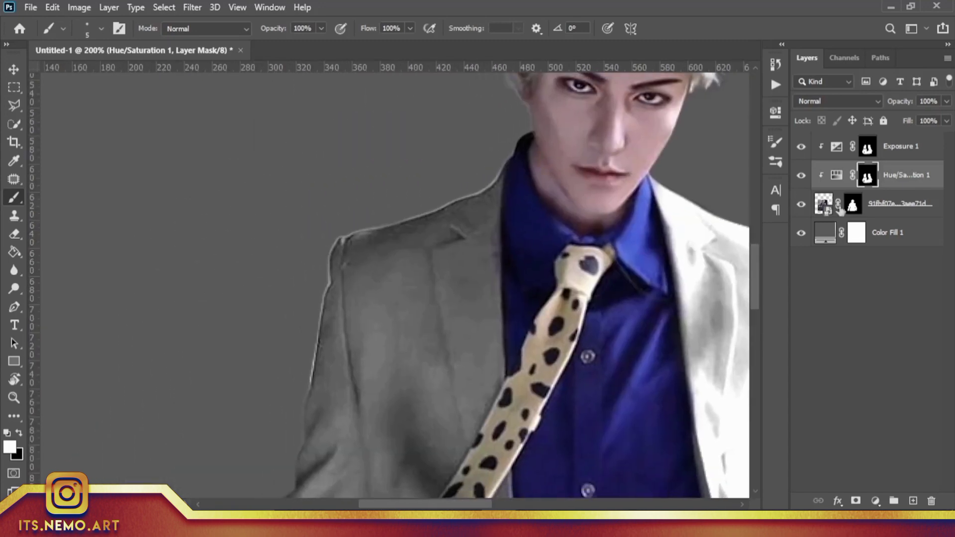
# - Duplicate the photo layer and scale the copy to about 104.76%
pyautogui.click(915, 204)
pyautogui.hotkey('ctrl', 'j')
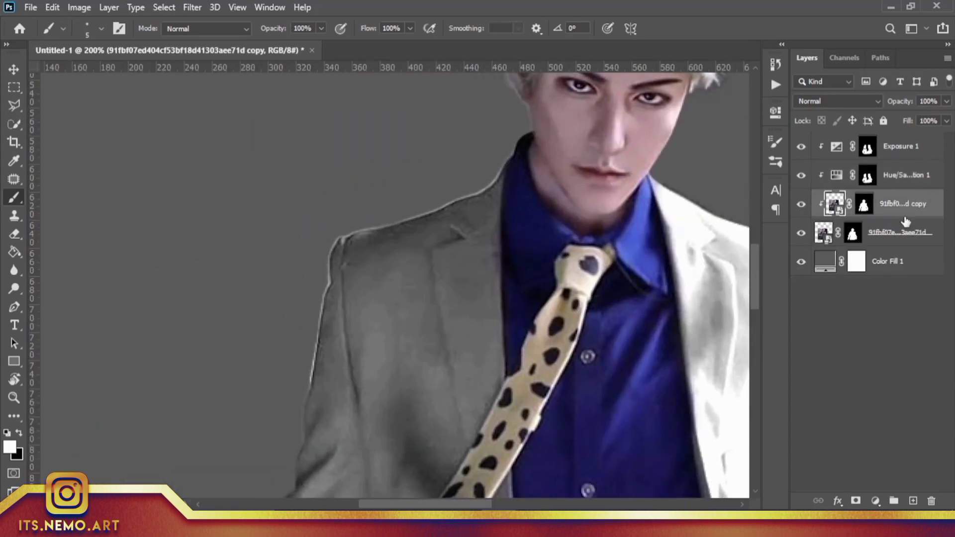
pyautogui.hotkey('ctrl', '0')
pyautogui.hotkey('ctrl', 't')
pyautogui.moveTo(544, 243); pyautogui.dragTo(550, 241)
pyautogui.click(237, 7)
pyautogui.click(545, 264)
pyautogui.press('Return')
# - Fill the copy's mask with black and paint it back in at the left shoulder with a 30 px brush
pyautogui.press('b')
pyautogui.click(864, 205)
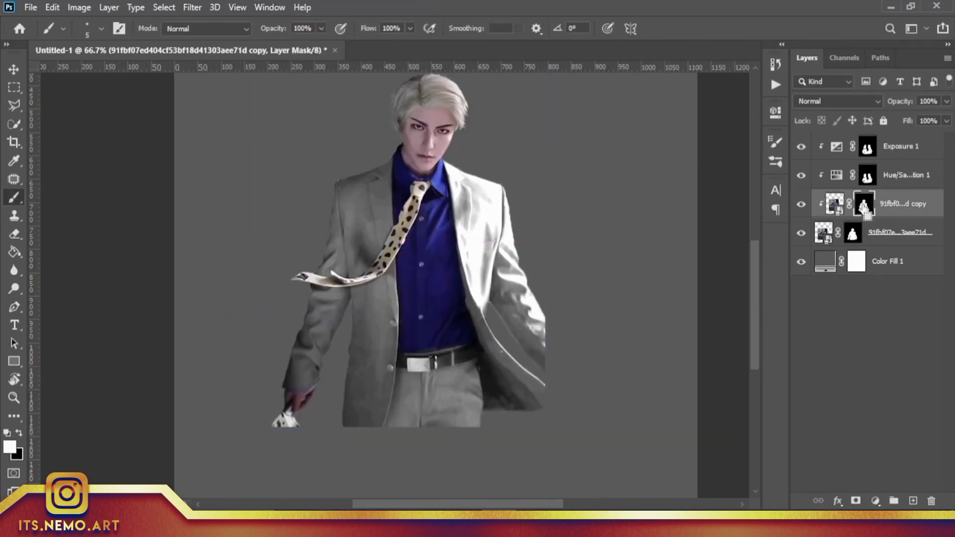
pyautogui.hotkey('ctrl', 'BackSpace')
pyautogui.scroll(3, 348, 273)
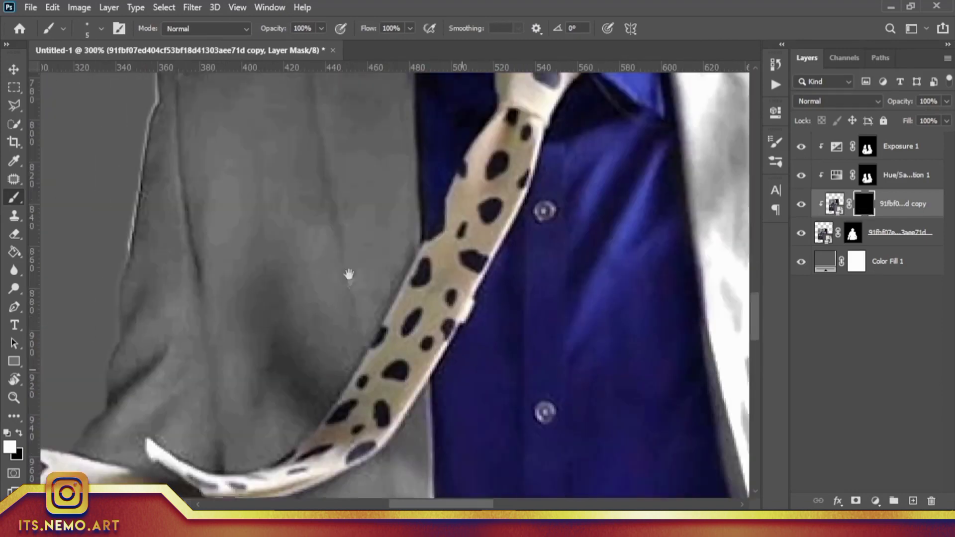
pyautogui.scroll(5, 348, 274)
pyautogui.press(']')
pyautogui.press(']')
pyautogui.press(']')
pyautogui.moveTo(422, 162); pyautogui.dragTo(212, 241)
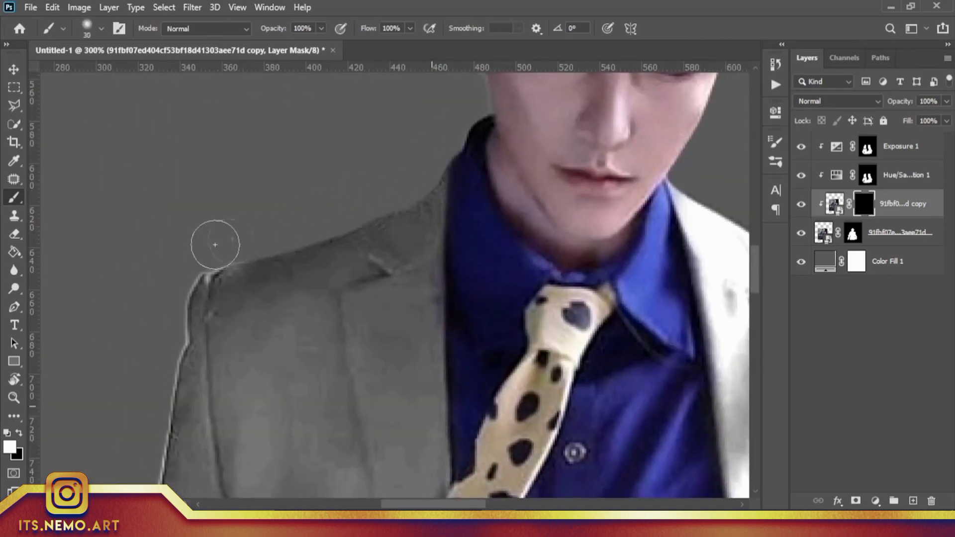
pyautogui.scroll(-3, 400, 200)
pyautogui.hscroll(-5, 400, 200)
pyautogui.scroll(-5, 504, 224)
pyautogui.scroll(-3, 420, 237)
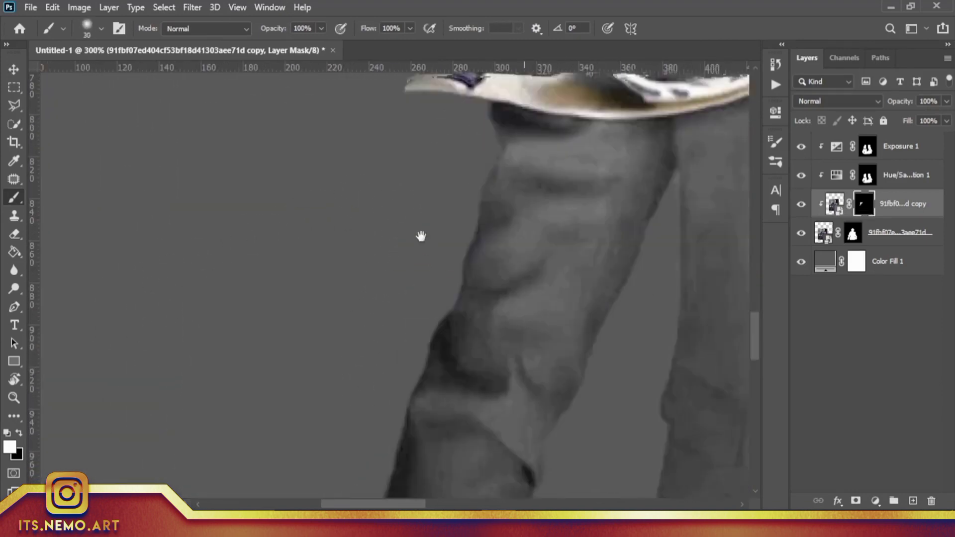
pyautogui.hscroll(5, 411, 305)
pyautogui.hscroll(3, 291, 215)
pyautogui.scroll(3, 291, 215)
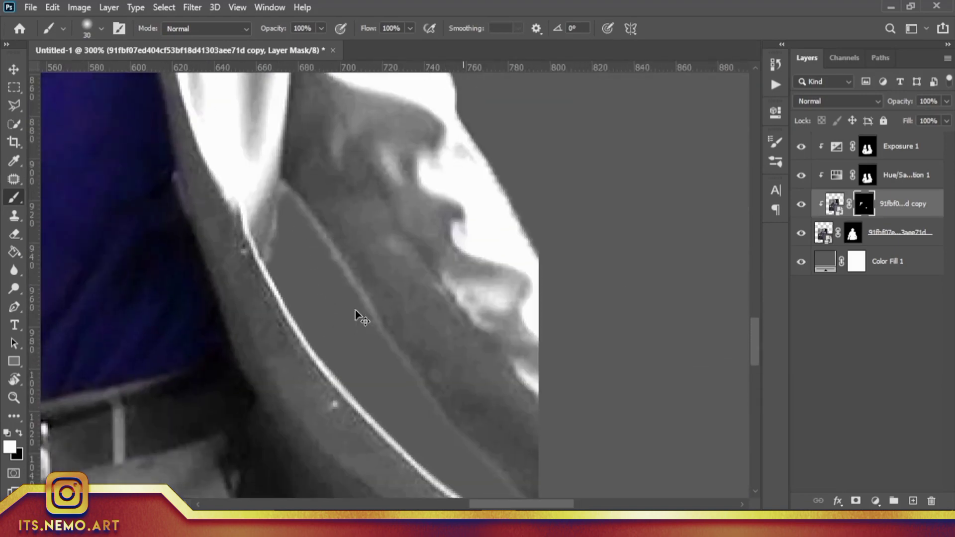
pyautogui.scroll(5, 356, 316)
pyautogui.hscroll(-3, 445, 209)
pyautogui.hotkey('ctrl', '0')
pyautogui.scroll(4, 456, 326)
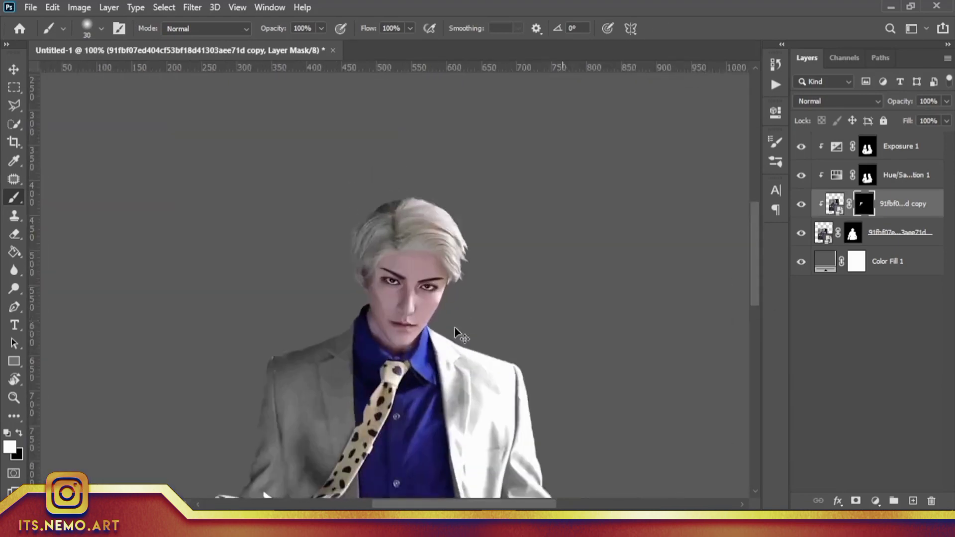
pyautogui.scroll(3, 550, 324)
# - Add a Color Balance adjustment with Cyan-Red at +9 and invert its mask to black
pyautogui.click(867, 146)
pyautogui.click(875, 501)
pyautogui.click(860, 369)
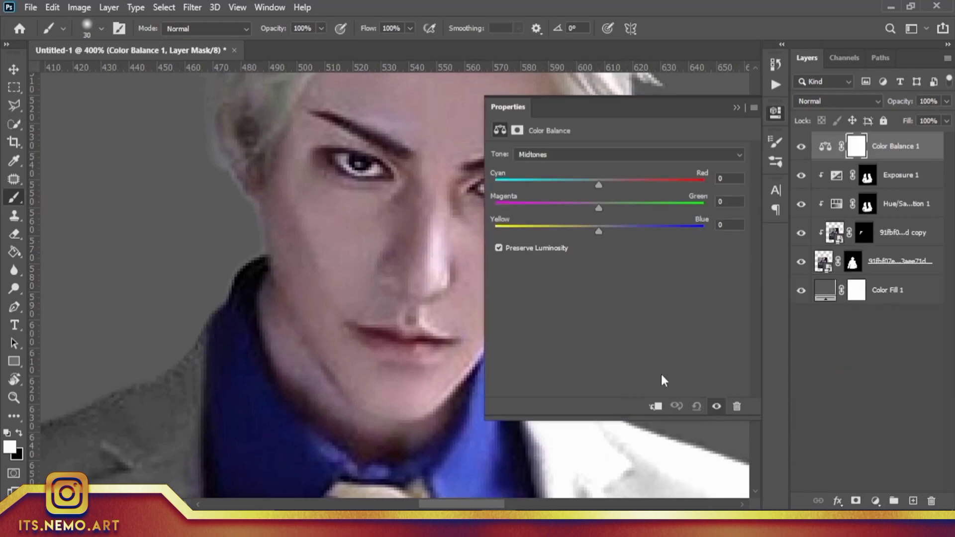
pyautogui.moveTo(599, 183); pyautogui.dragTo(608, 183)
pyautogui.click(736, 107)
pyautogui.hotkey('ctrl', 'i')
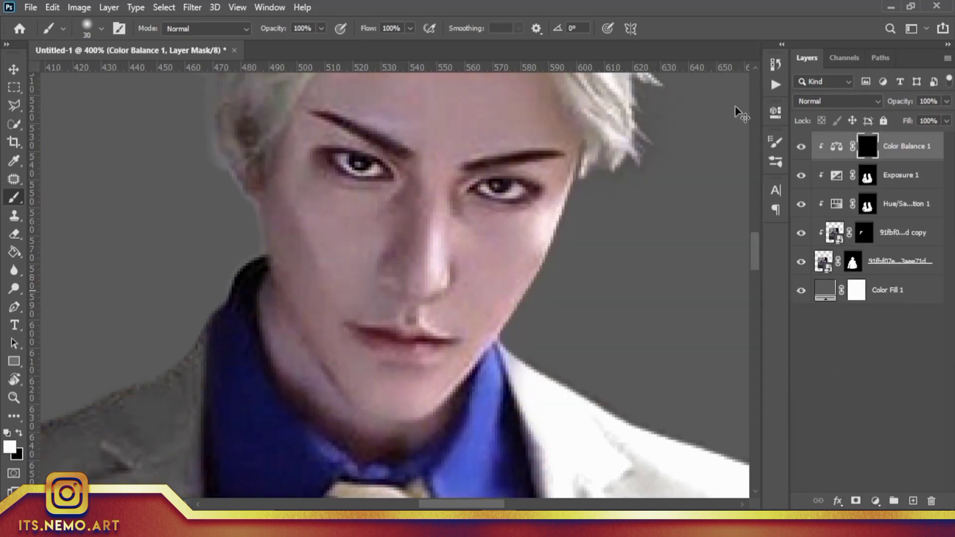
# - Paint the reddish tint back onto a small patch under the eye
pyautogui.scroll(2, 327, 309)
pyautogui.moveTo(326, 309); pyautogui.dragTo(305, 252)
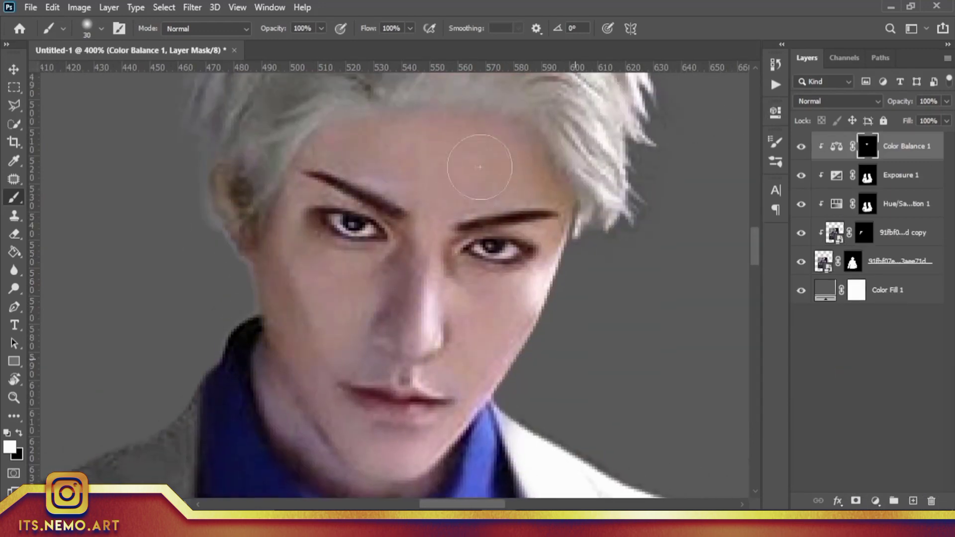
pyautogui.scroll(-3, 433, 314)
pyautogui.scroll(-2, 502, 182)
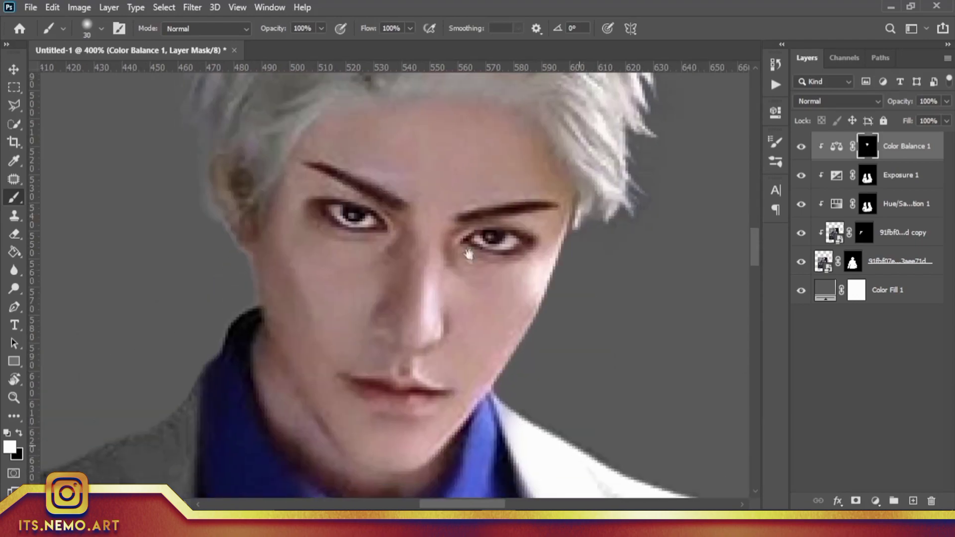
pyautogui.scroll(-3, 464, 276)
pyautogui.scroll(-3, 448, 171)
pyautogui.scroll(-1, 447, 171)
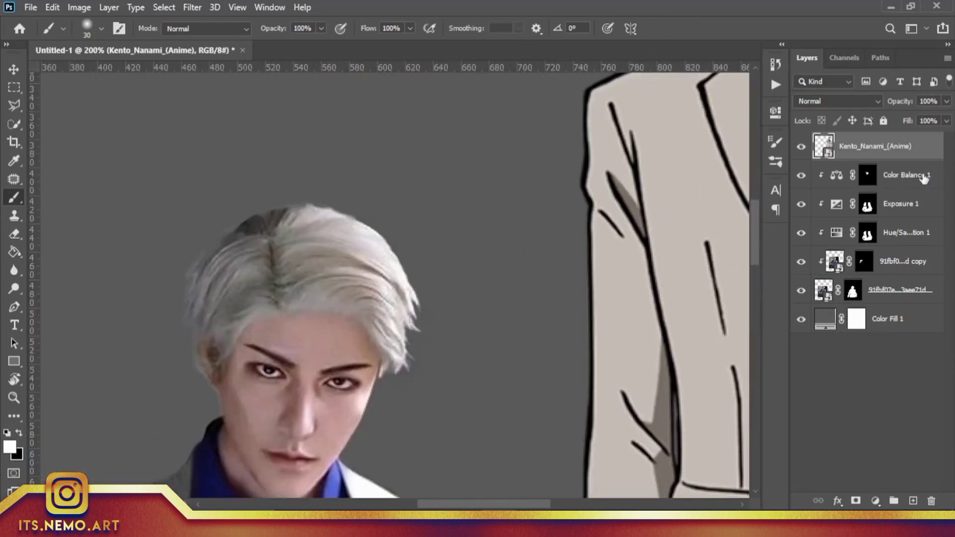
# - Add a second Color Balance layer (Red +28, Green +1, Yellow −39) and invert its mask
pyautogui.click(920, 176)
pyautogui.click(876, 500)
pyautogui.click(878, 373)
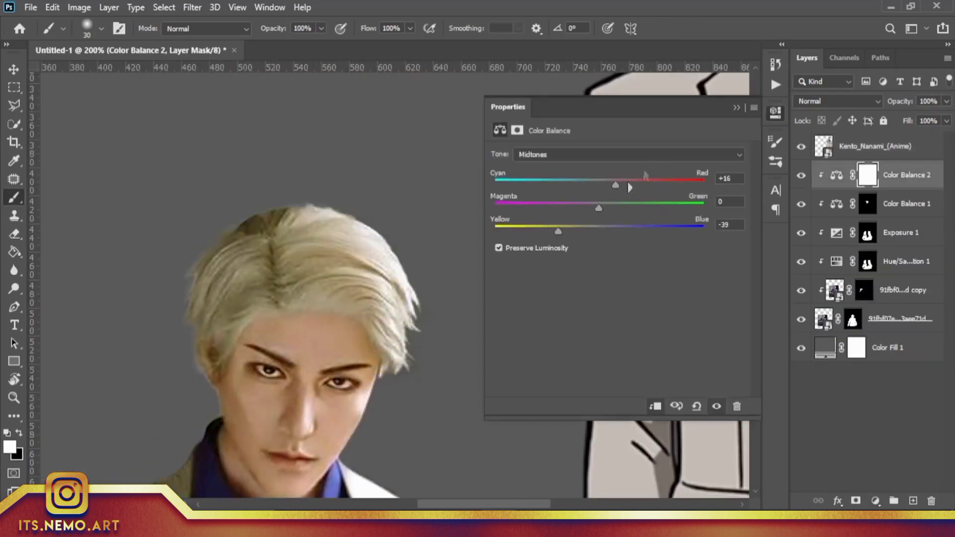
pyautogui.hotkey('ctrl', 'i')
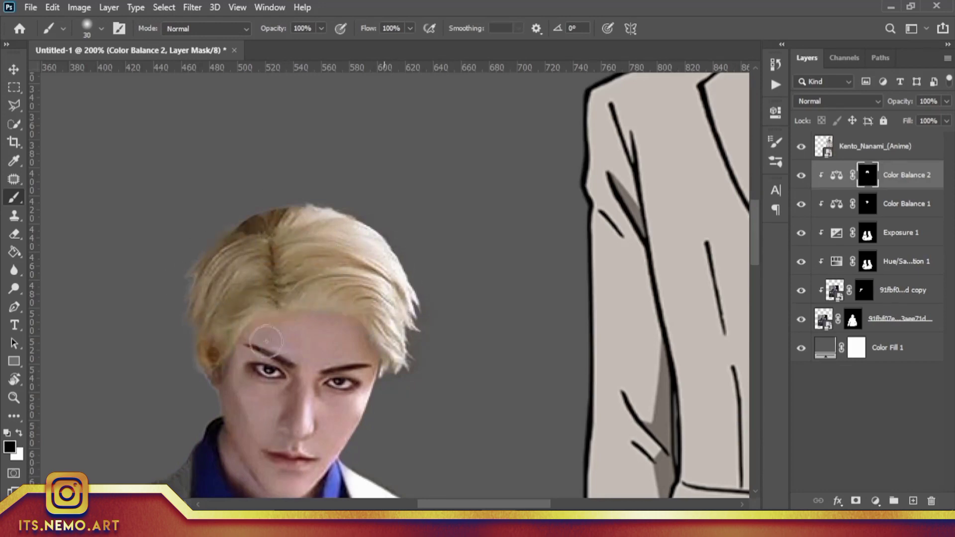
pyautogui.scroll(-5, 282, 254)
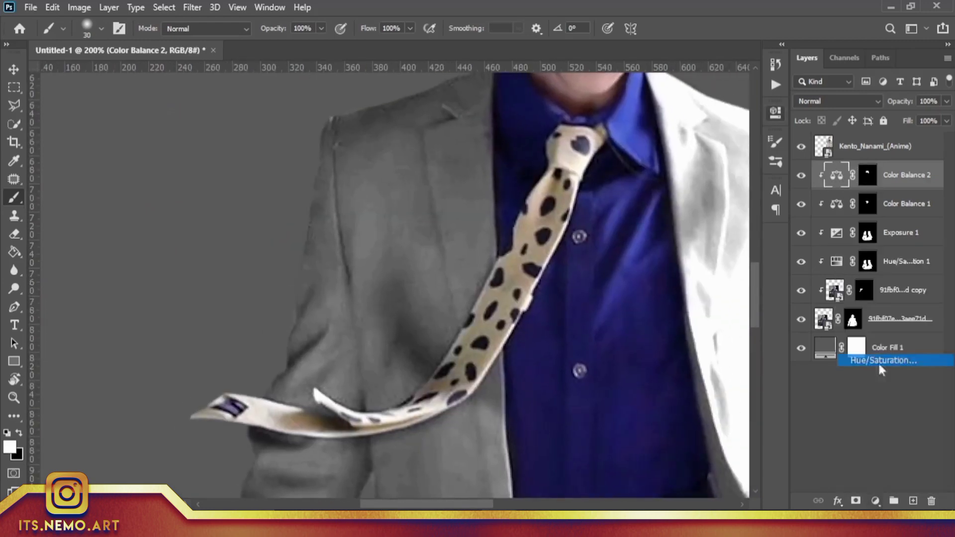
# - Add a Hue/Saturation layer colorized to hue 29, saturation 25, with an inverted mask
pyautogui.click(878, 362)
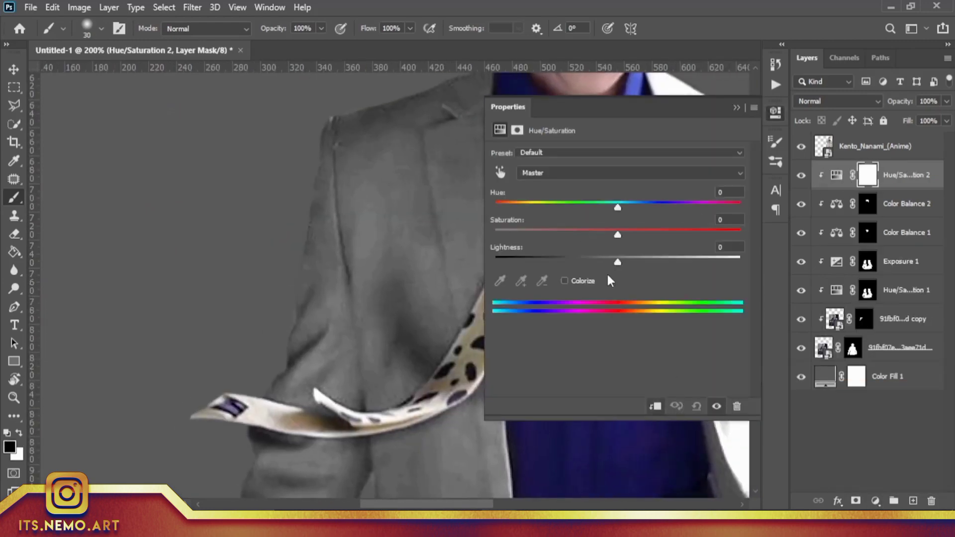
pyautogui.click(564, 280)
pyautogui.moveTo(497, 205); pyautogui.dragTo(531, 205)
pyautogui.click(775, 113)
pyautogui.hotkey('ctrl', 'i')
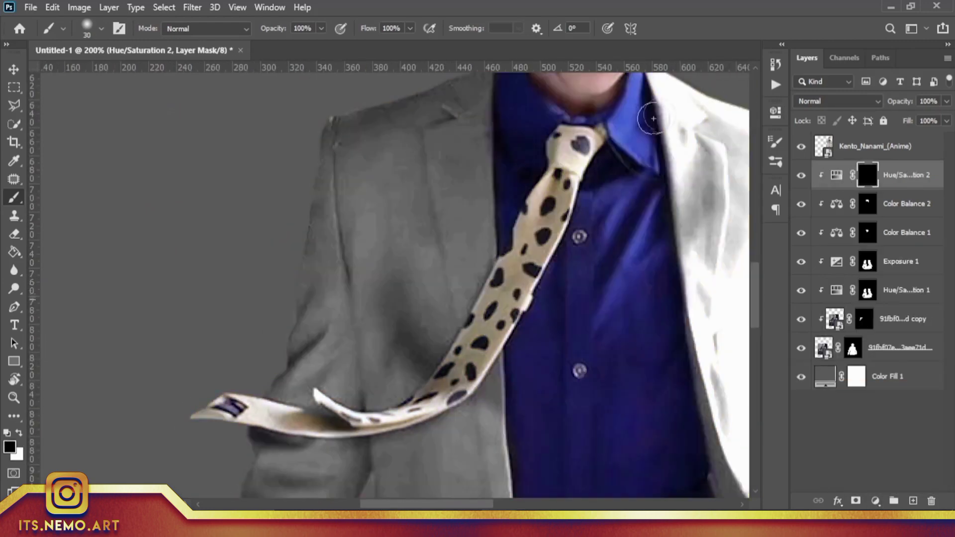
# - Paint the yellow tint onto the tie with a smaller brush, erasing spill below it
pyautogui.press('[')
pyautogui.press('x')
pyautogui.moveTo(576, 146)
pyautogui.mouseDown()
pyautogui.moveTo(550, 236)
pyautogui.moveTo(476, 328)
pyautogui.mouseUp()
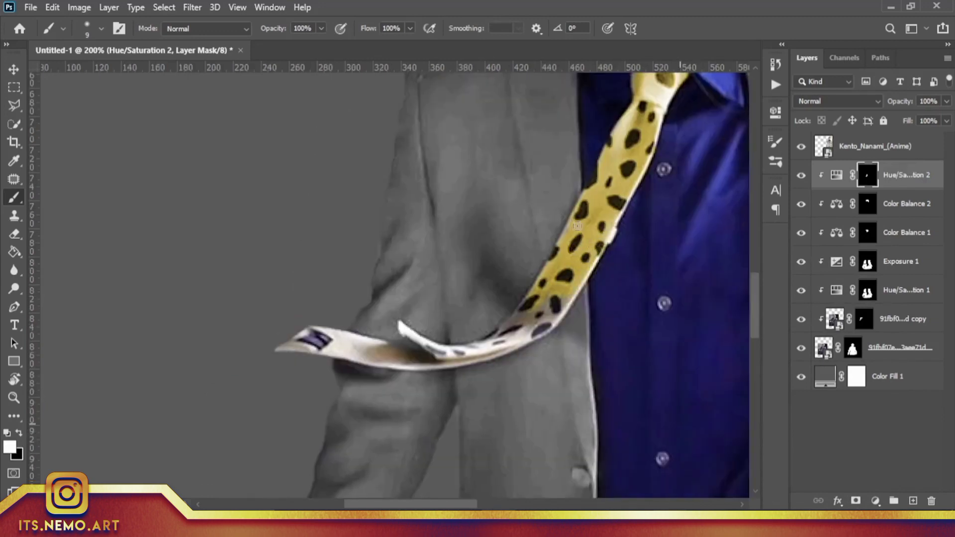
pyautogui.moveTo(551, 316); pyautogui.dragTo(535, 329)
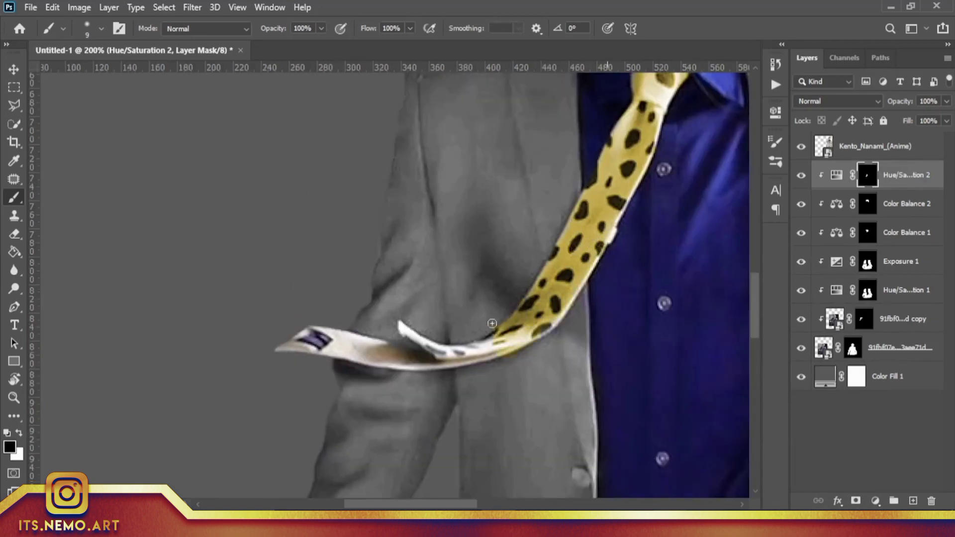
pyautogui.press('x')
pyautogui.moveTo(513, 360); pyautogui.dragTo(497, 365)
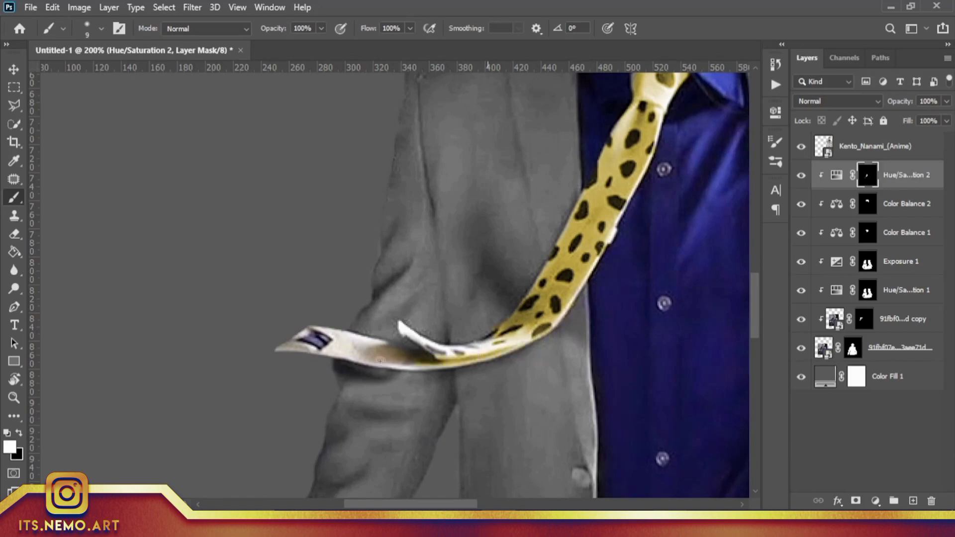
pyautogui.moveTo(379, 360); pyautogui.dragTo(383, 346)
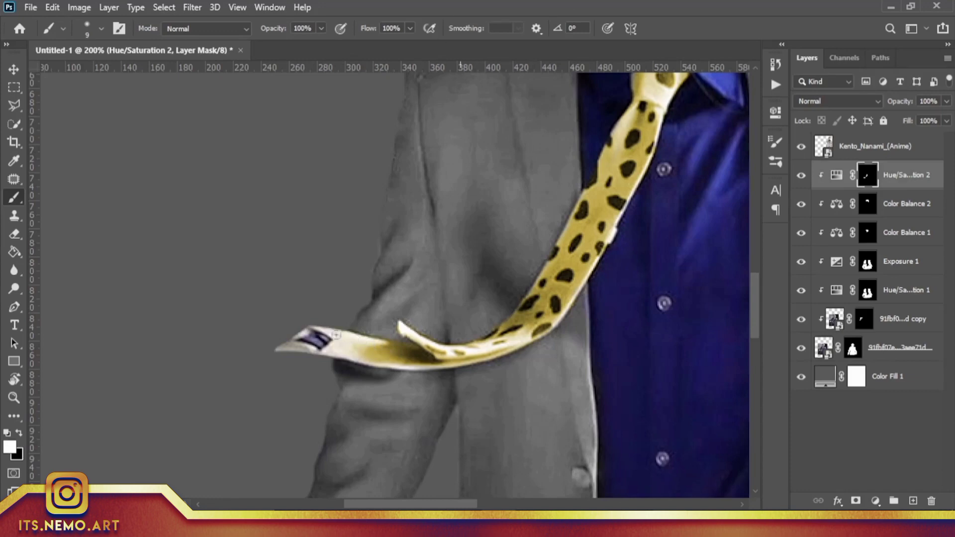
# - Lower the Hue/Saturation 2 lightness to -42 to darken the tie's tint
pyautogui.hotkey('ctrl', '-')
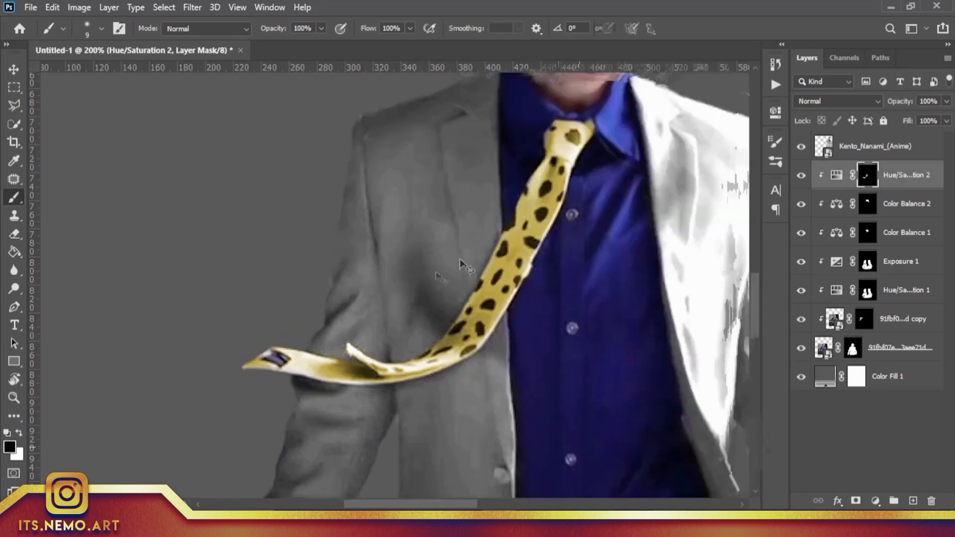
pyautogui.hotkey('ctrl', '-')
pyautogui.doubleClick(837, 175)
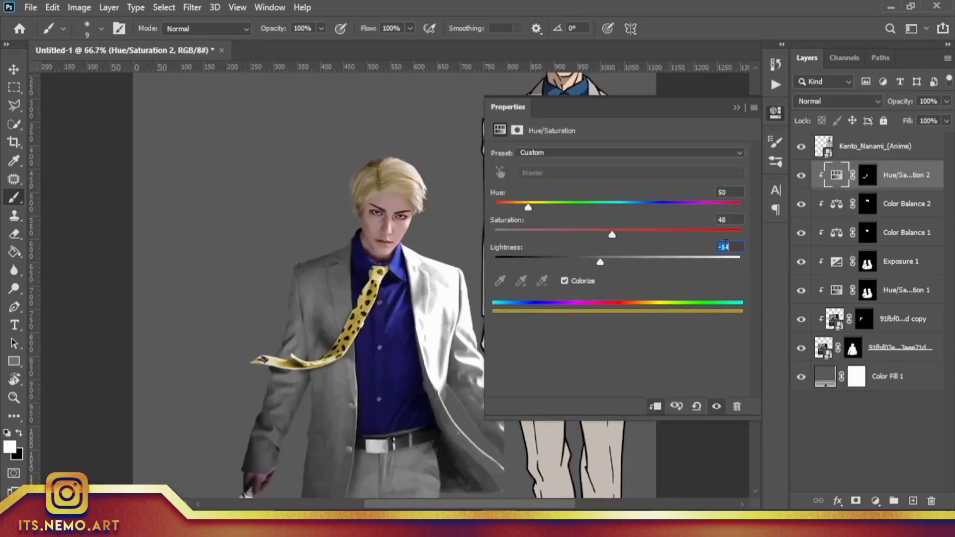
pyautogui.write('9')
pyautogui.press('Return')
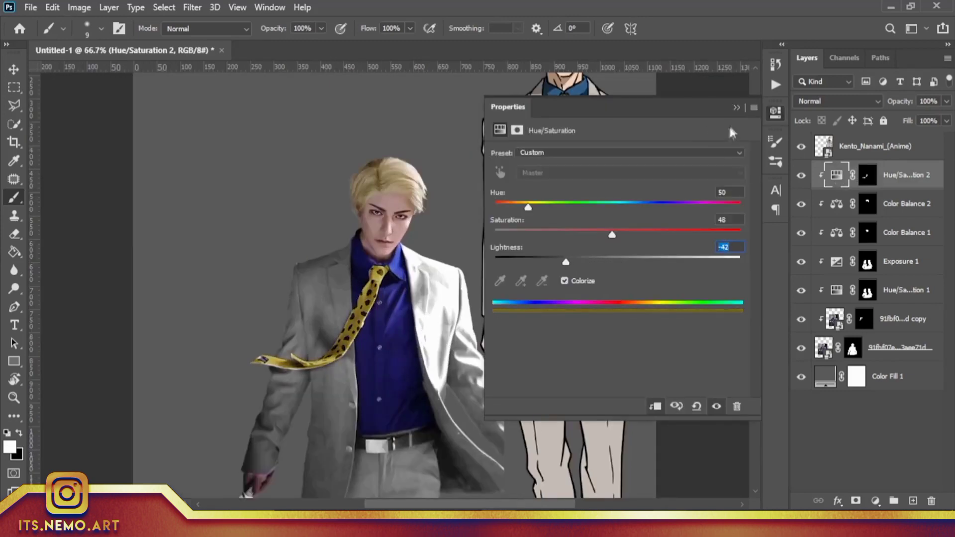
pyautogui.doubleClick(934, 175)
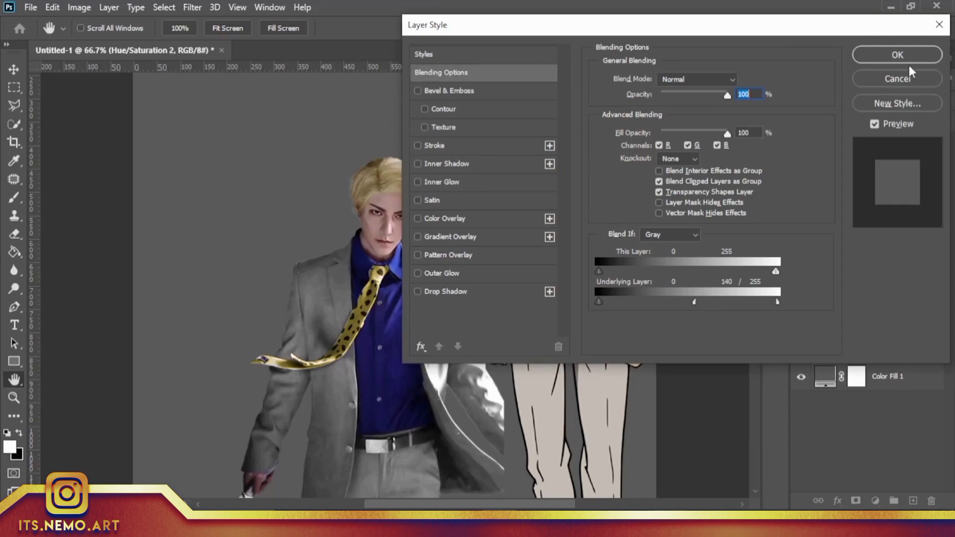
pyautogui.click(910, 72)
# - Hide and reshow the adjustment layers to compare against the anime reference
pyautogui.moveTo(601, 305); pyautogui.dragTo(553, 369)
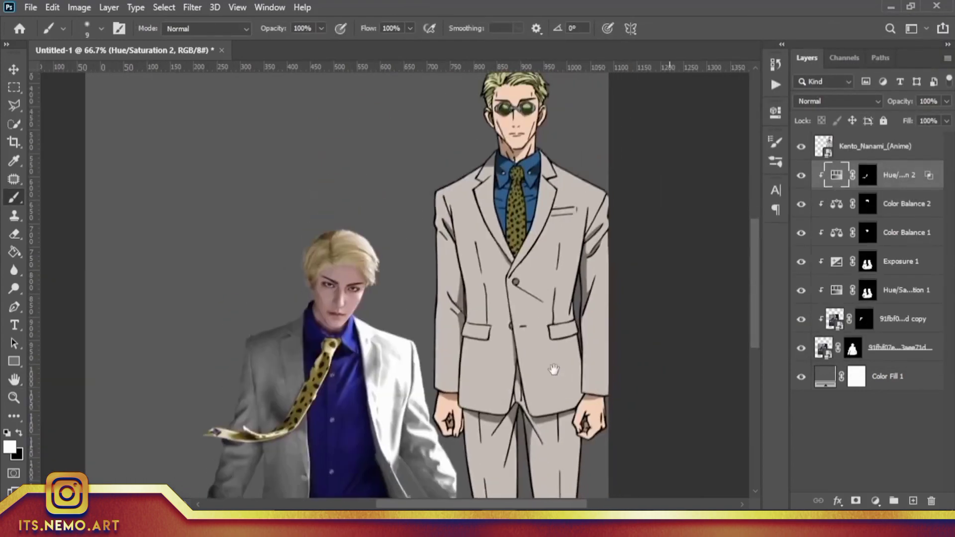
pyautogui.scroll(-3, 554, 370)
pyautogui.keyDown('alt'); pyautogui.click(801, 348); pyautogui.keyUp('alt')
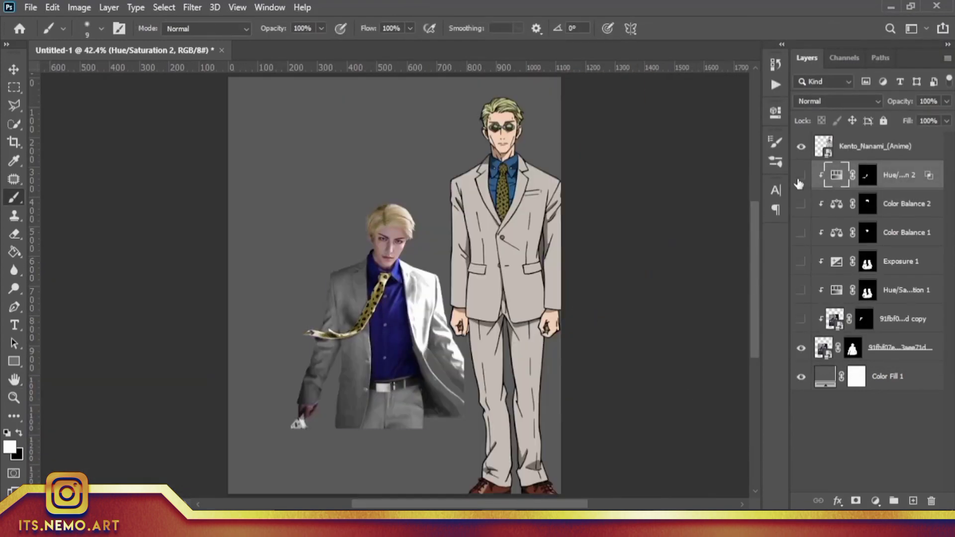
pyautogui.moveTo(801, 175); pyautogui.dragTo(800, 319)
# - Add a Hue/Saturation 3 layer with hue -9 and invert its mask
pyautogui.scroll(3, 480, 278)
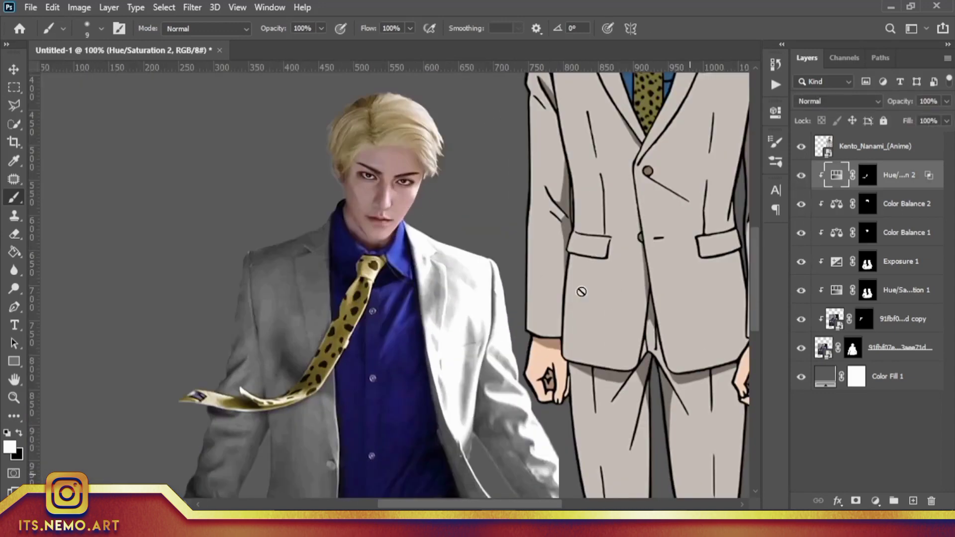
pyautogui.click(900, 204)
pyautogui.click(875, 501)
pyautogui.click(856, 366)
pyautogui.moveTo(617, 208); pyautogui.dragTo(606, 207)
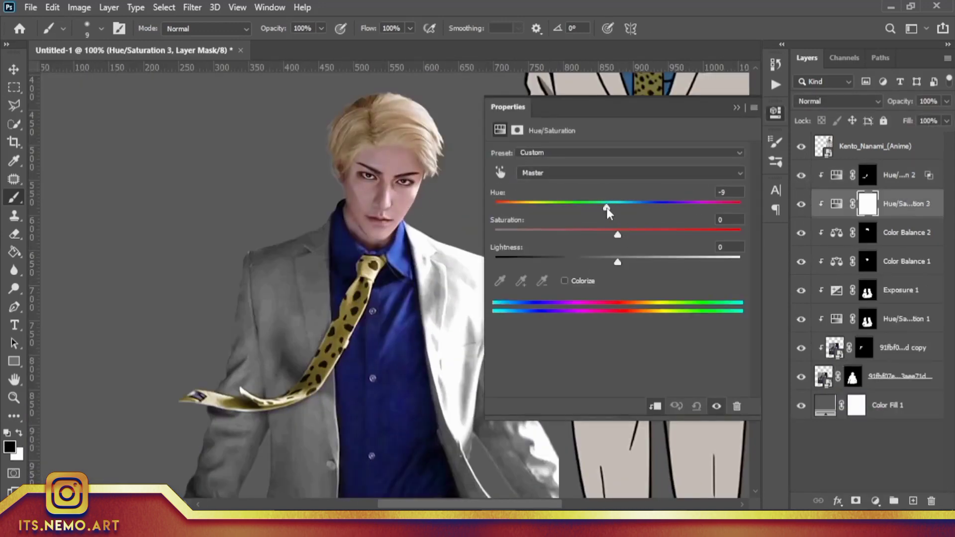
pyautogui.click(736, 108)
pyautogui.hotkey('ctrl', 'i')
# - Paint the hue shift onto the left and right shirt collars
pyautogui.scroll(4, 397, 209)
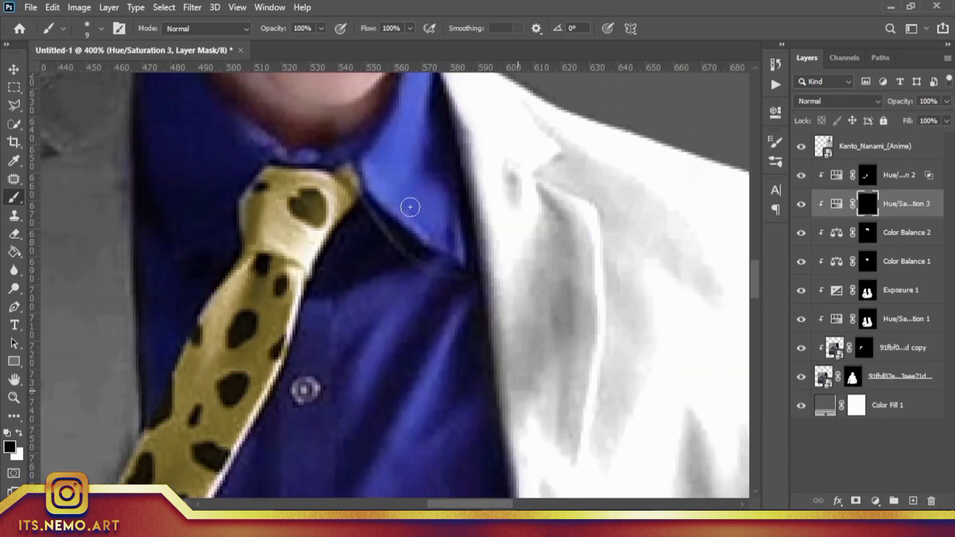
pyautogui.moveTo(210, 249); pyautogui.dragTo(194, 199)
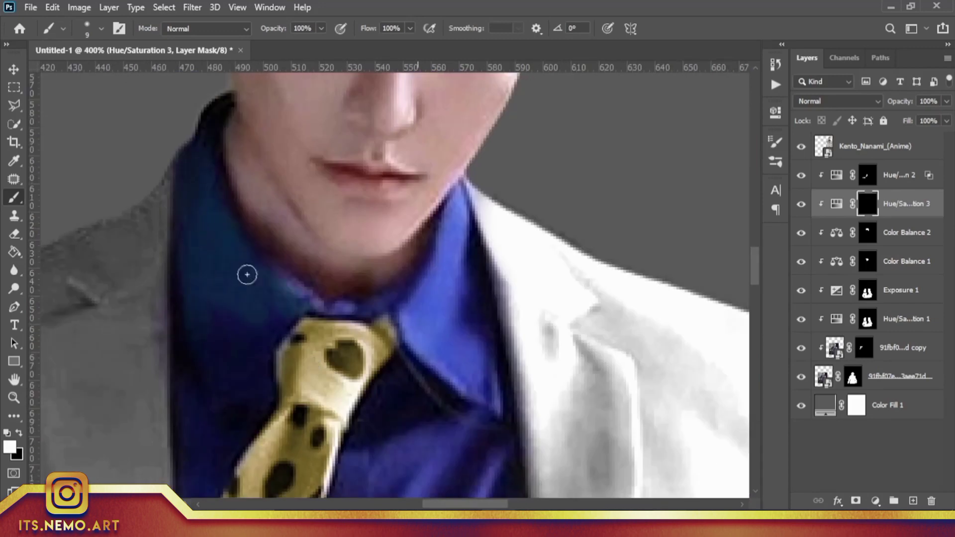
pyautogui.moveTo(425, 277); pyautogui.dragTo(471, 394)
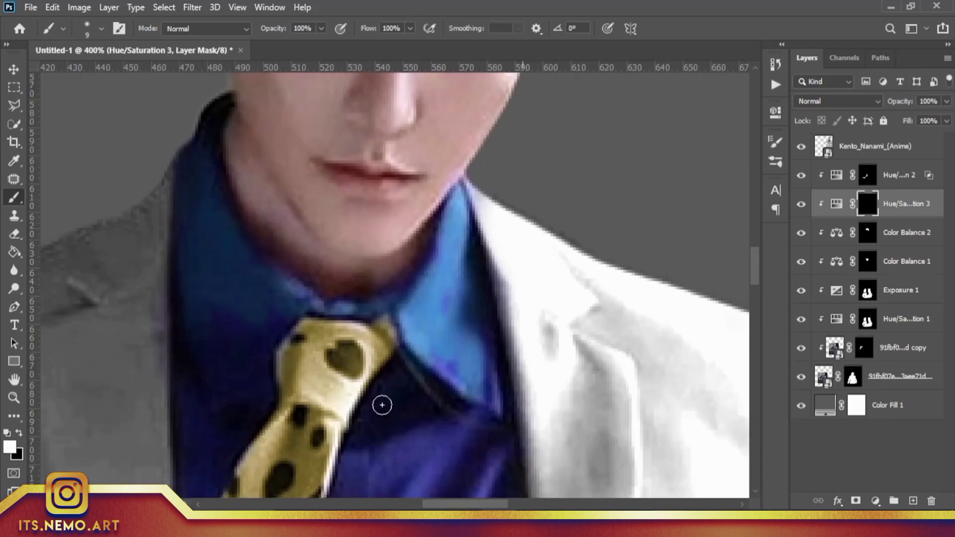
pyautogui.moveTo(379, 405); pyautogui.dragTo(488, 398)
pyautogui.scroll(-3, 438, 291)
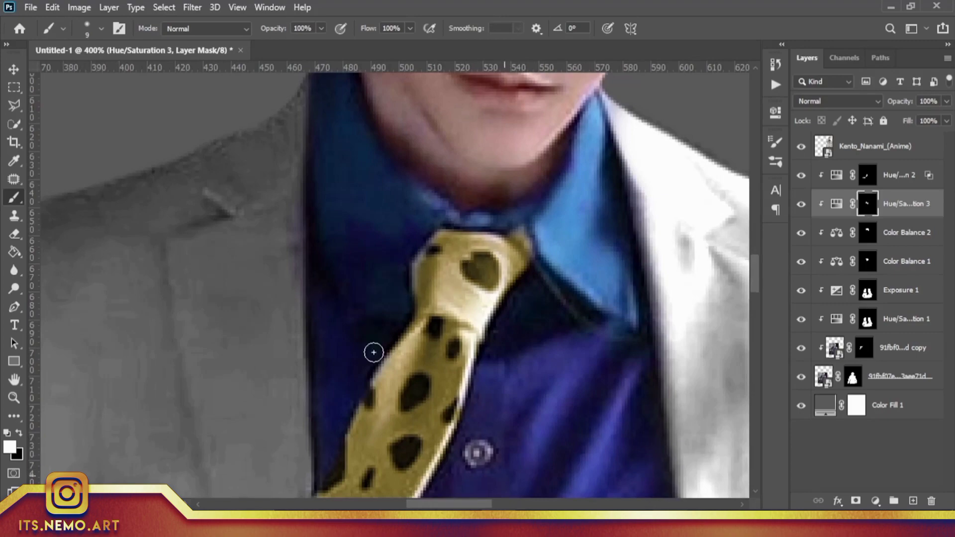
pyautogui.scroll(-3, 405, 272)
pyautogui.scroll(-3, 388, 393)
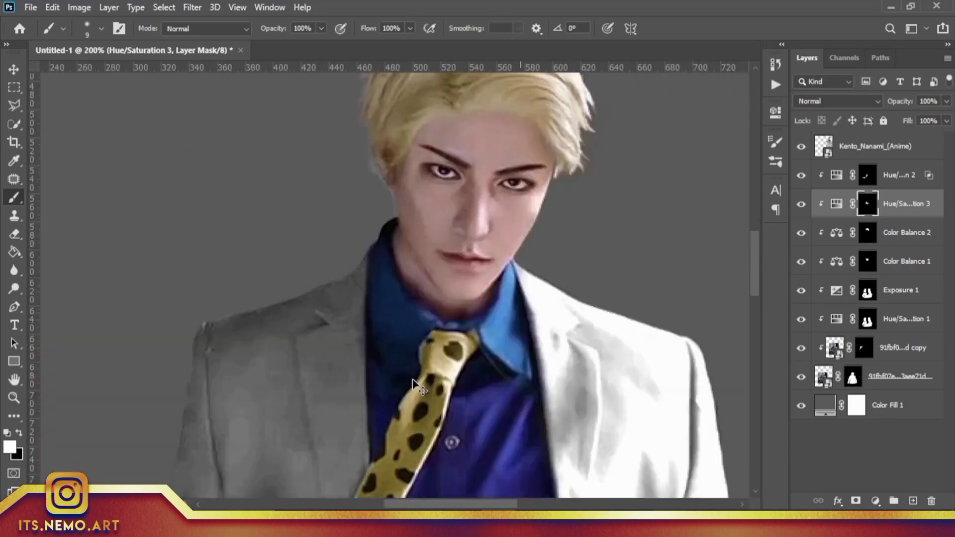
pyautogui.scroll(5, 423, 363)
pyautogui.scroll(-5, 492, 385)
# - Switch to a Hard Round brush and move across the shirt front
pyautogui.rightClick(511, 258)
pyautogui.click(746, 331)
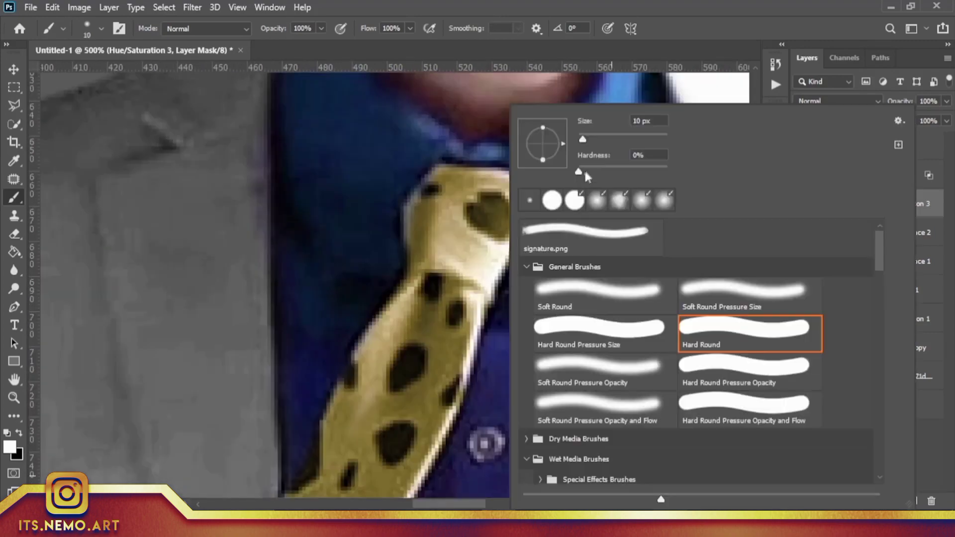
pyautogui.scroll(-3, 304, 220)
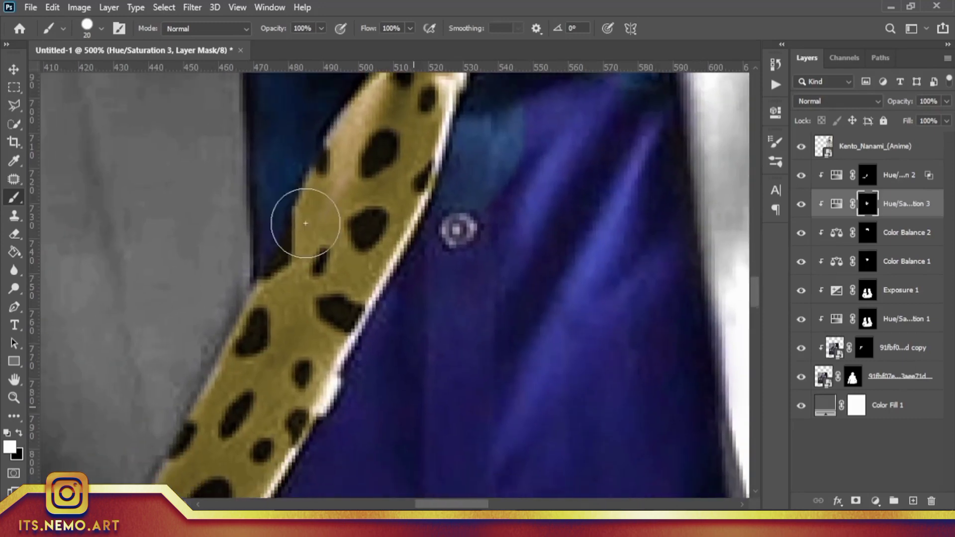
pyautogui.hscroll(3, 348, 318)
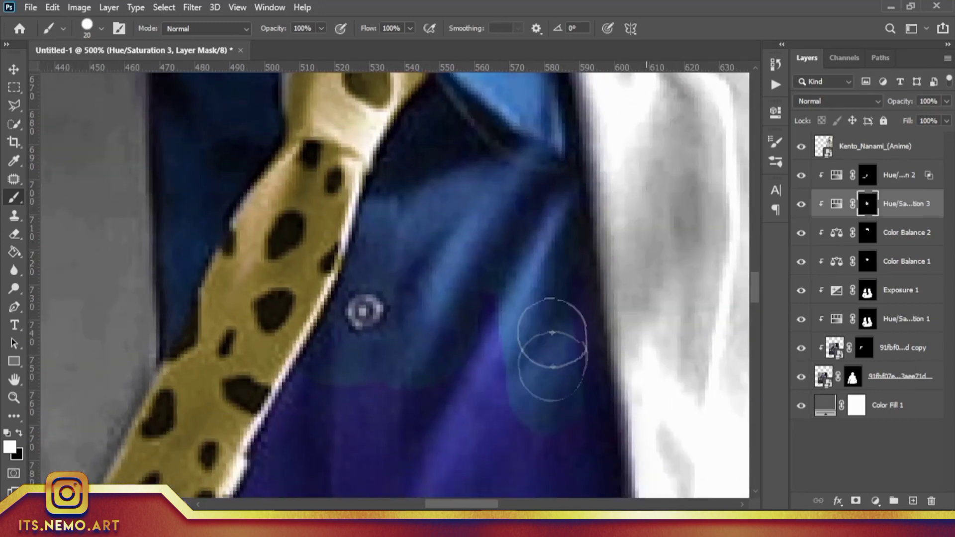
pyautogui.scroll(-5, 551, 341)
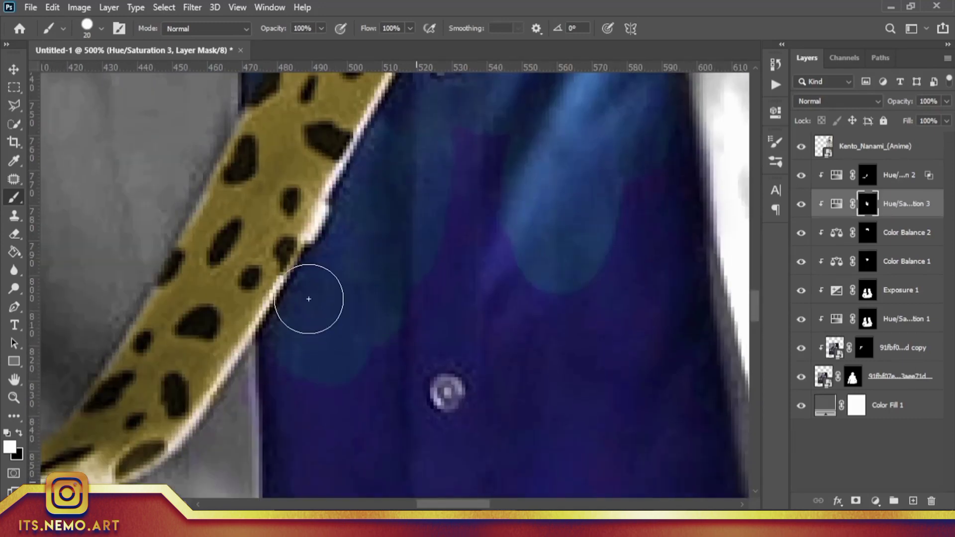
pyautogui.scroll(-3, 308, 299)
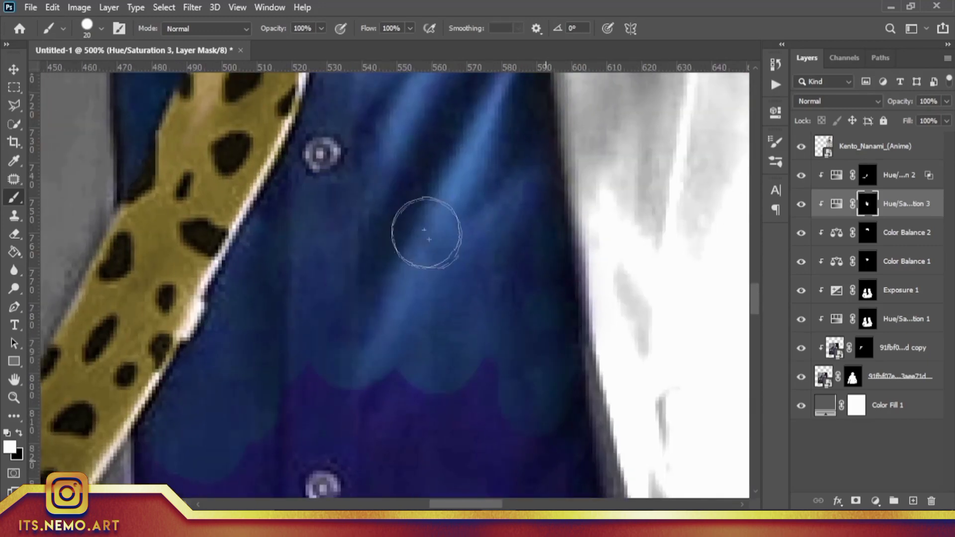
pyautogui.scroll(-5, 395, 259)
pyautogui.scroll(-3, 395, 259)
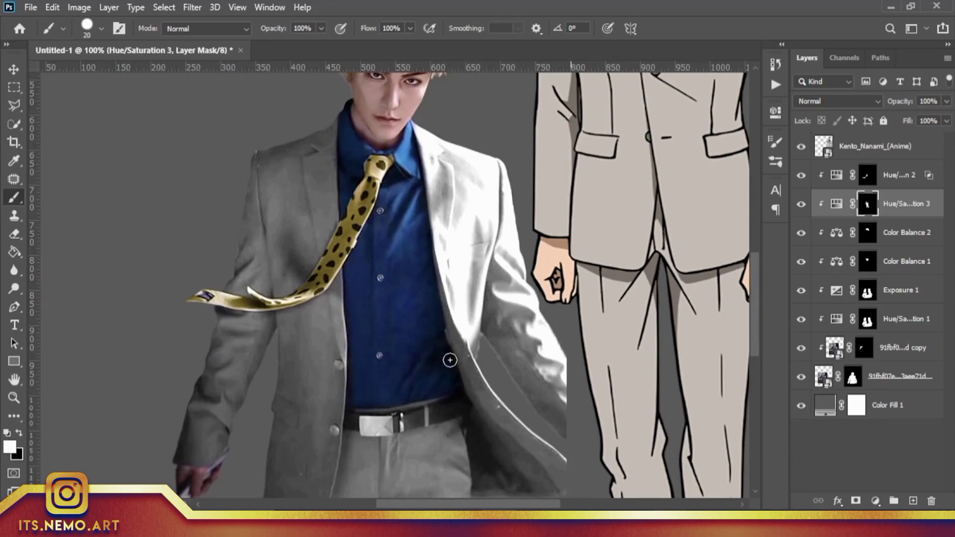
pyautogui.scroll(2, 449, 359)
pyautogui.scroll(4, 477, 379)
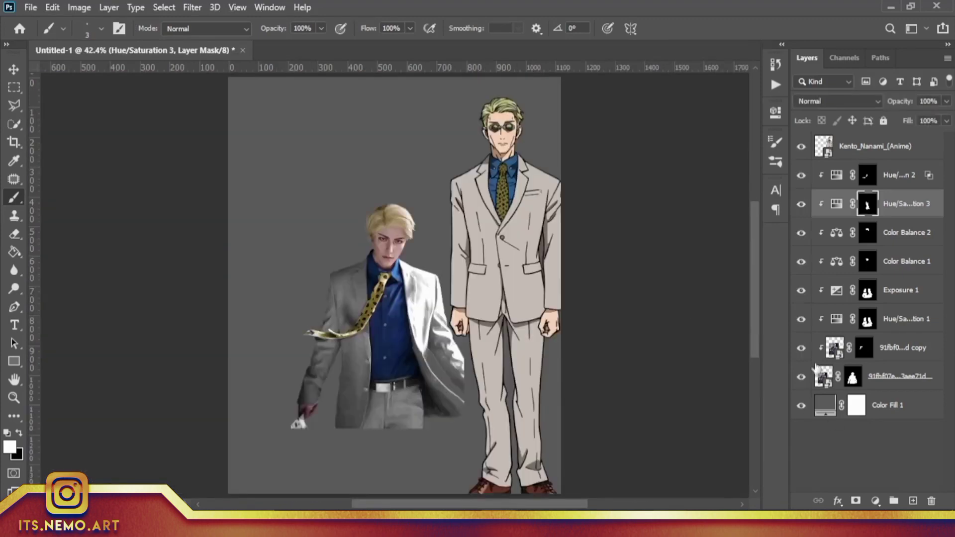
pyautogui.moveTo(801, 348); pyautogui.dragTo(797, 219)
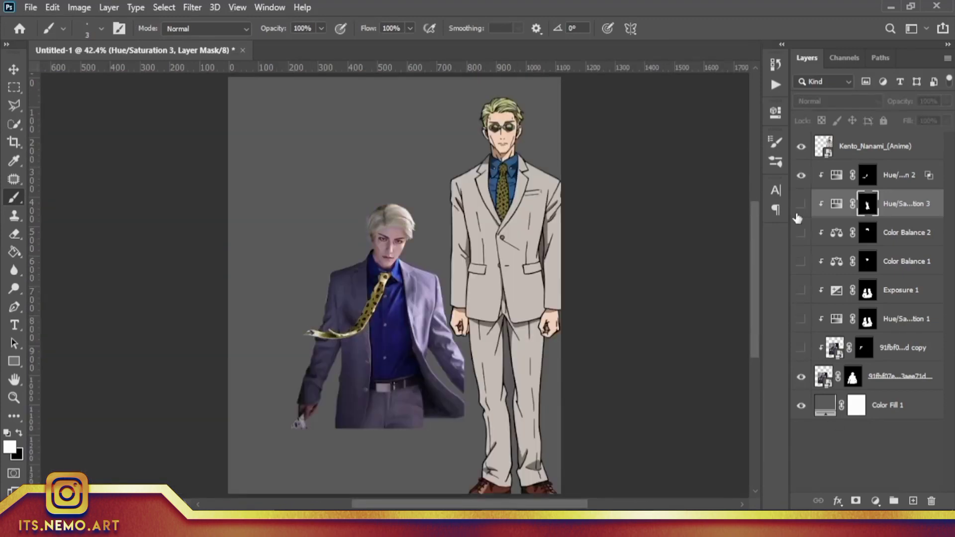
pyautogui.click(801, 350)
pyautogui.click(799, 351)
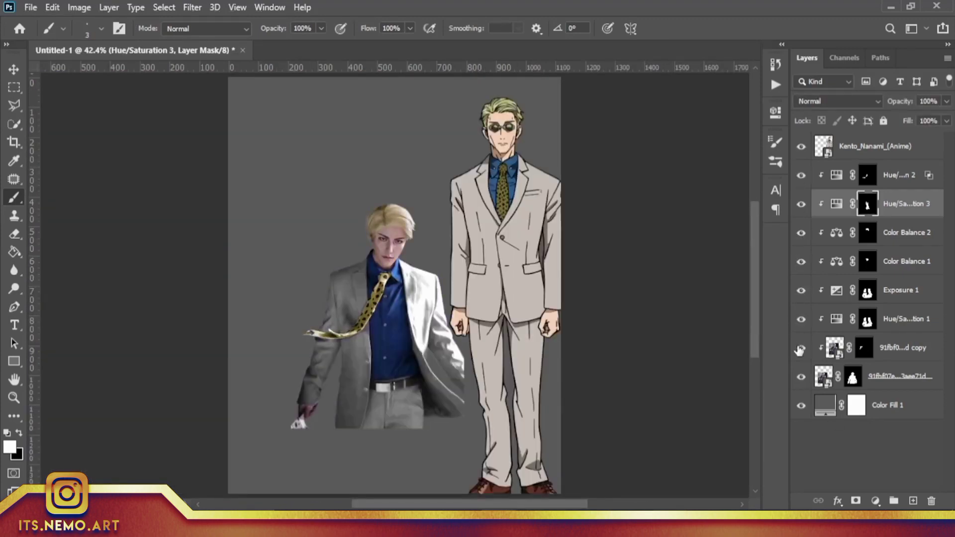
pyautogui.click(867, 182)
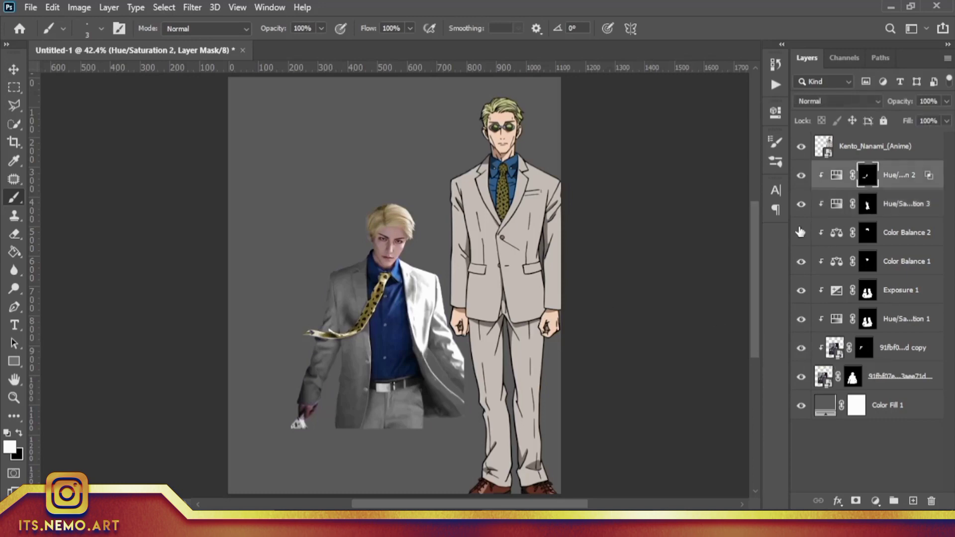
pyautogui.scroll(2, 228, 260)
pyautogui.scroll(3, 467, 202)
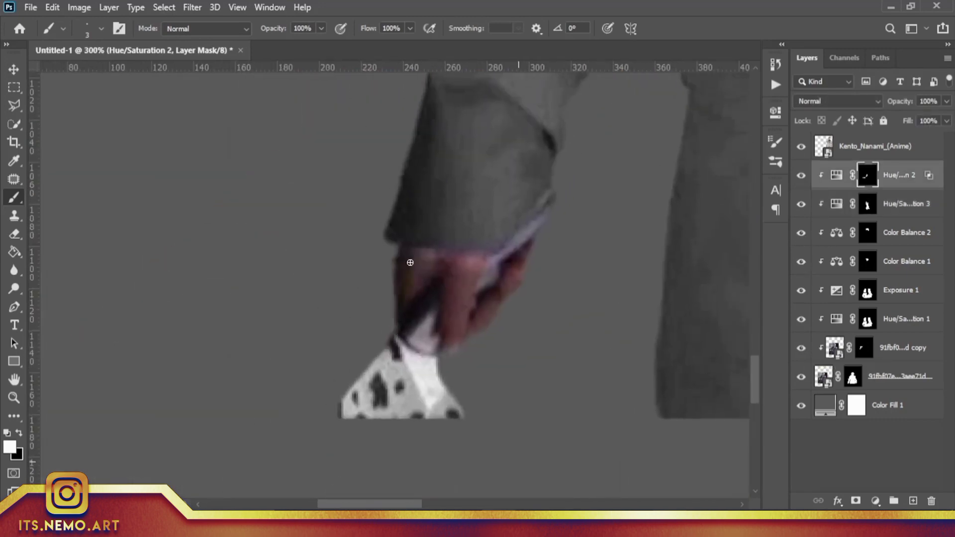
pyautogui.click(816, 264)
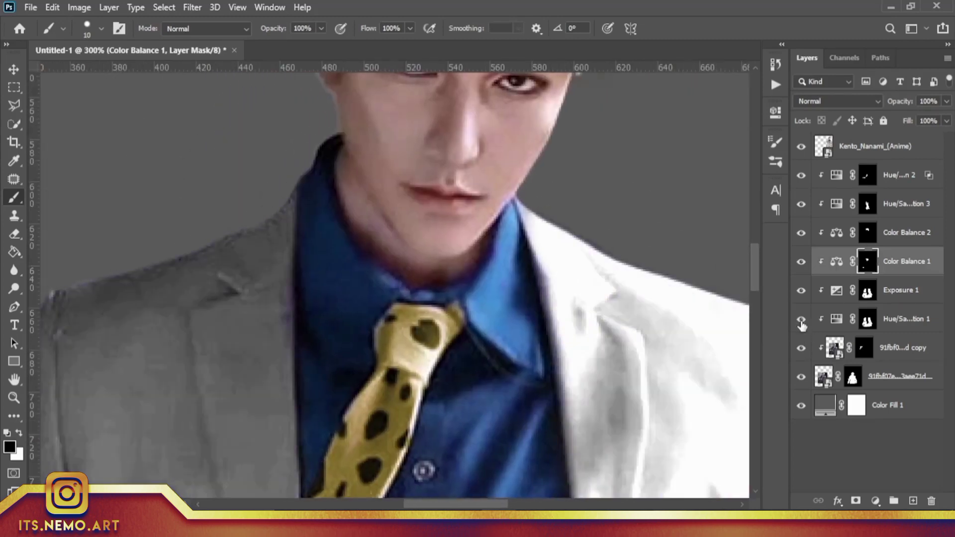
# - Target the Hue/Saturation 1 mask with white as the paint colour, viewing the whole suit
pyautogui.click(816, 321)
pyautogui.press('x')
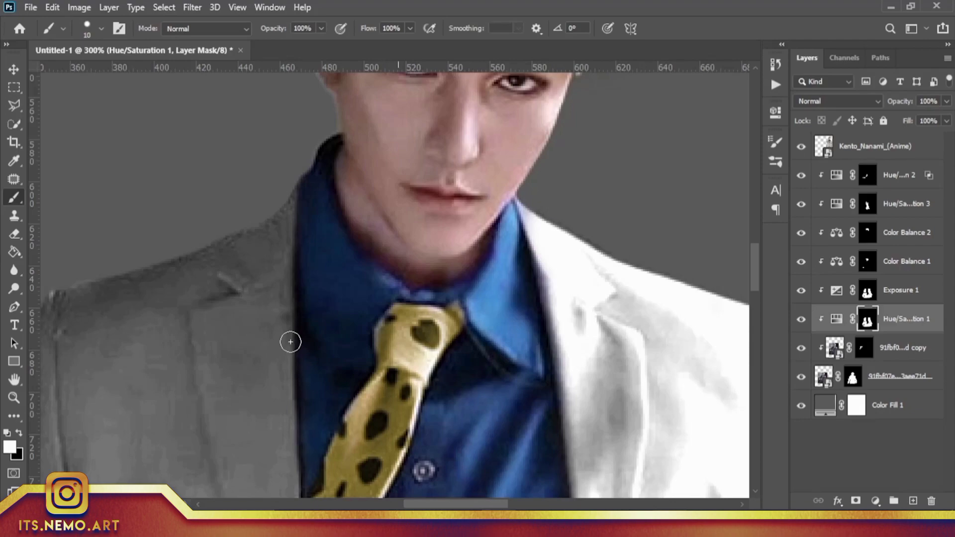
pyautogui.hotkey('ctrl', '0')
pyautogui.hotkey('ctrl', '1')
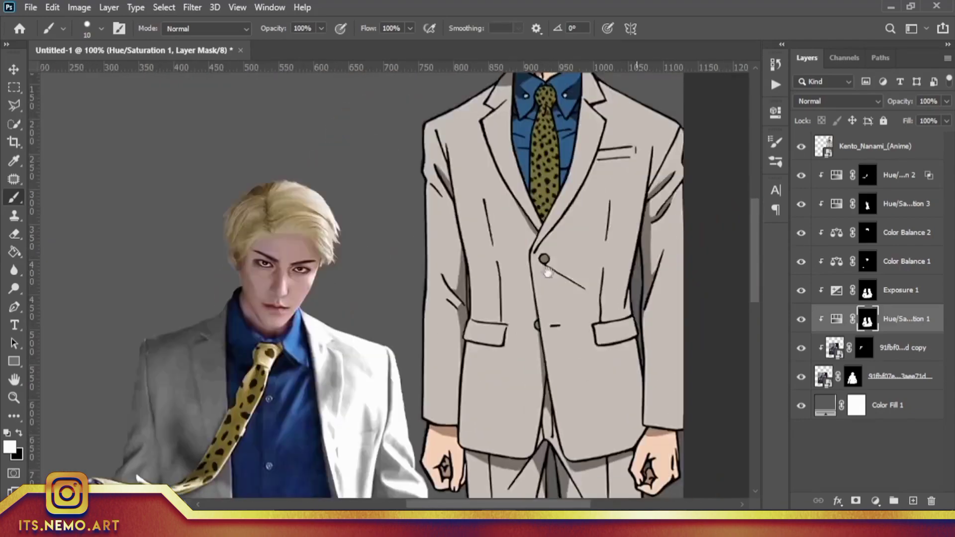
pyautogui.scroll(-2, 398, 283)
# - Add Hue/Saturation 4 reusing the suit mask, colorized to hue 15, saturation 4
pyautogui.click(874, 501)
pyautogui.click(883, 362)
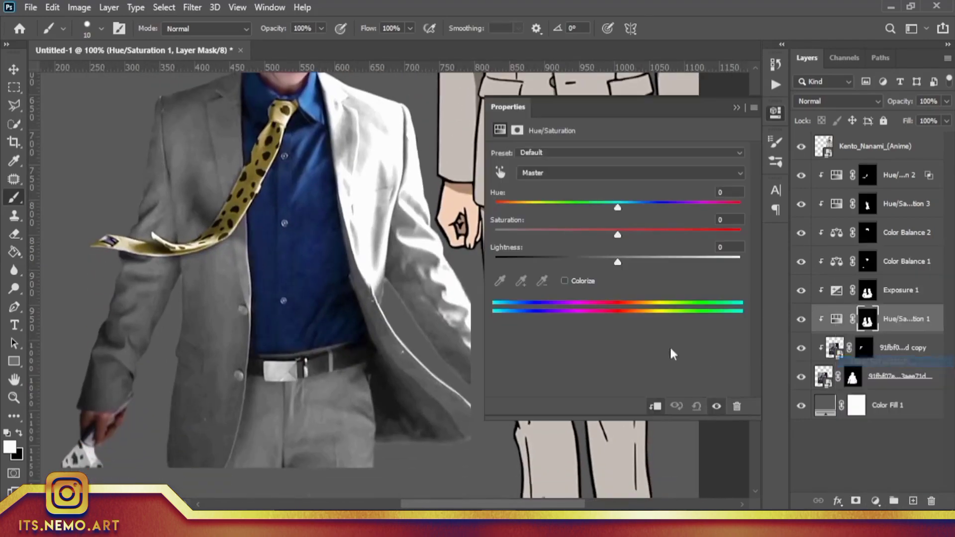
pyautogui.moveTo(866, 348); pyautogui.dragTo(866, 319)
pyautogui.press('Return')
pyautogui.click(563, 281)
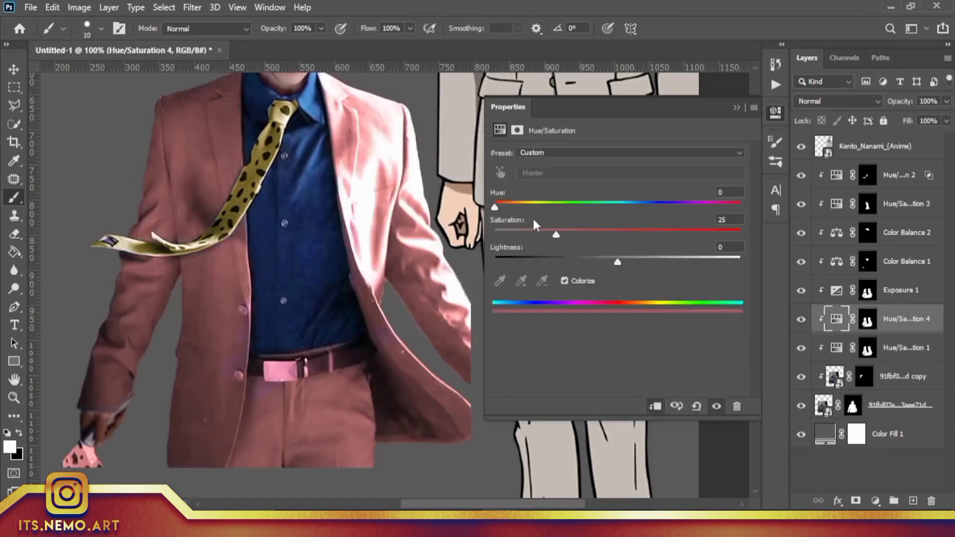
pyautogui.moveTo(496, 207)
pyautogui.mouseDown()
pyautogui.moveTo(505, 207)
pyautogui.moveTo(504, 234)
pyautogui.mouseUp()
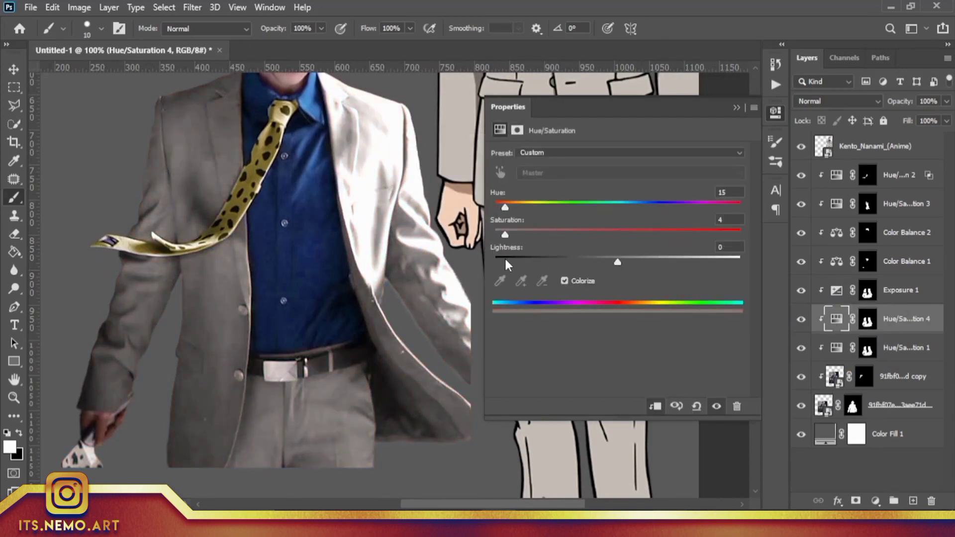
pyautogui.click(736, 107)
# - Fit the canvas and turn the hidden adjustment layers back on
pyautogui.hotkey('ctrl', '0')
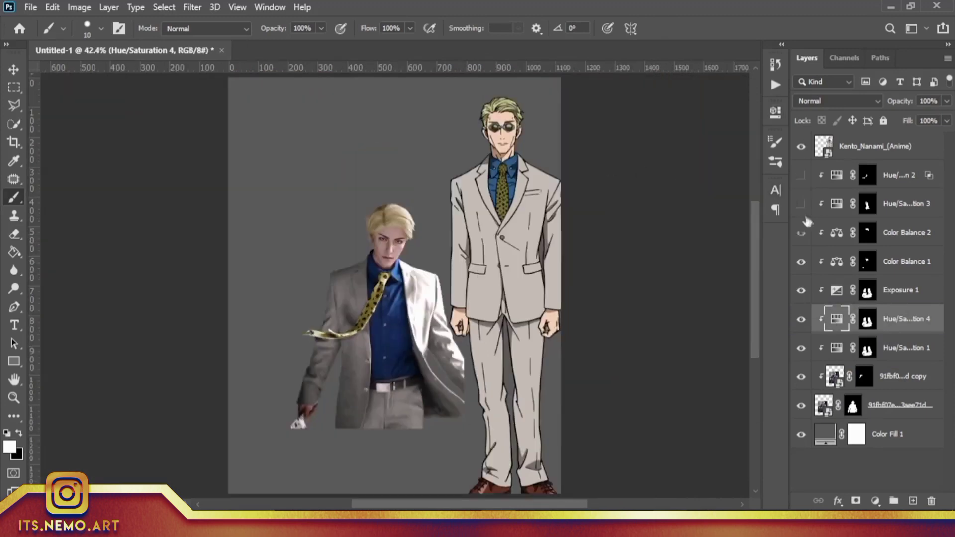
pyautogui.click(801, 175)
pyautogui.click(800, 204)
pyautogui.scroll(2, 571, 277)
pyautogui.moveTo(358, 348)
pyautogui.mouseDown()
pyautogui.moveTo(412, 373)
pyautogui.moveTo(393, 405)
pyautogui.mouseUp()
# - Group the photo layers into Group 1 and place the purple trousers image
pyautogui.hotkey('ctrl', 'g')
pyautogui.hotkey('ctrl', 't')
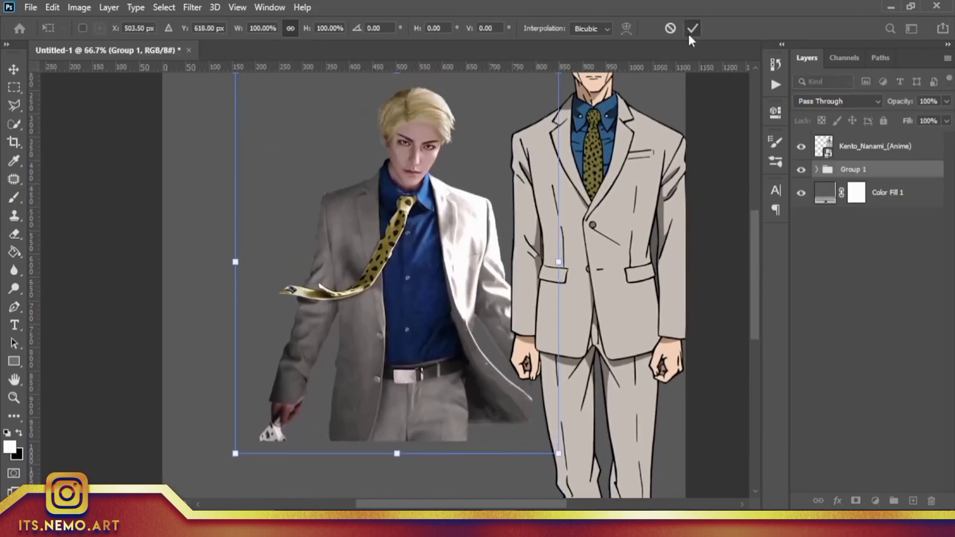
pyautogui.click(692, 28)
pyautogui.hotkey('alt', 'Tab')
pyautogui.moveTo(639, 214)
pyautogui.mouseDown()
pyautogui.moveTo(512, 501)
pyautogui.moveTo(453, 453)
pyautogui.moveTo(402, 355)
pyautogui.mouseUp()
pyautogui.hotkey('ctrl', '-')
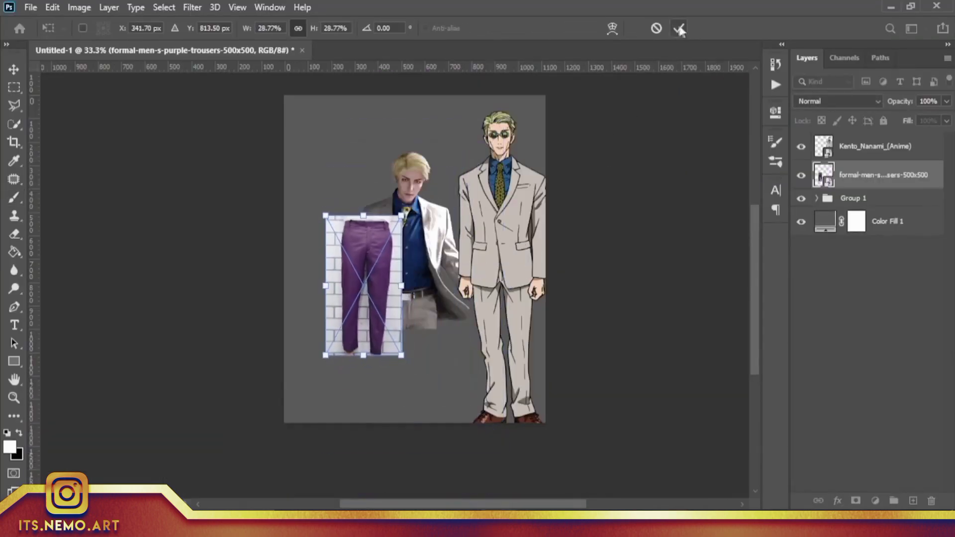
pyautogui.click(679, 28)
# - Move the trousers below Group 1 and scale them into place under the jacket
pyautogui.moveTo(875, 174); pyautogui.dragTo(875, 213)
pyautogui.hotkey('ctrl', '+')
pyautogui.hotkey('ctrl', 't')
pyautogui.moveTo(391, 362); pyautogui.dragTo(395, 447)
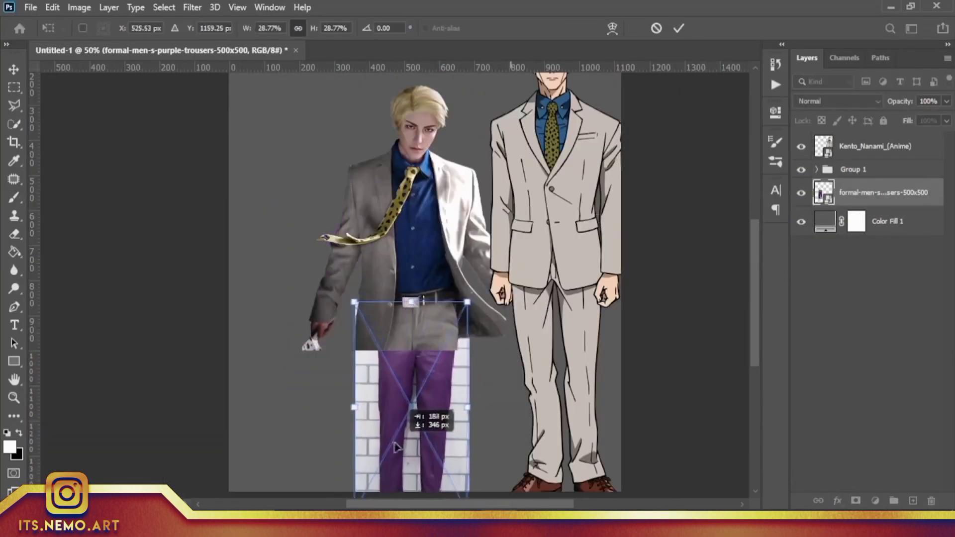
pyautogui.scroll(-3, 395, 447)
pyautogui.moveTo(432, 397); pyautogui.dragTo(443, 416)
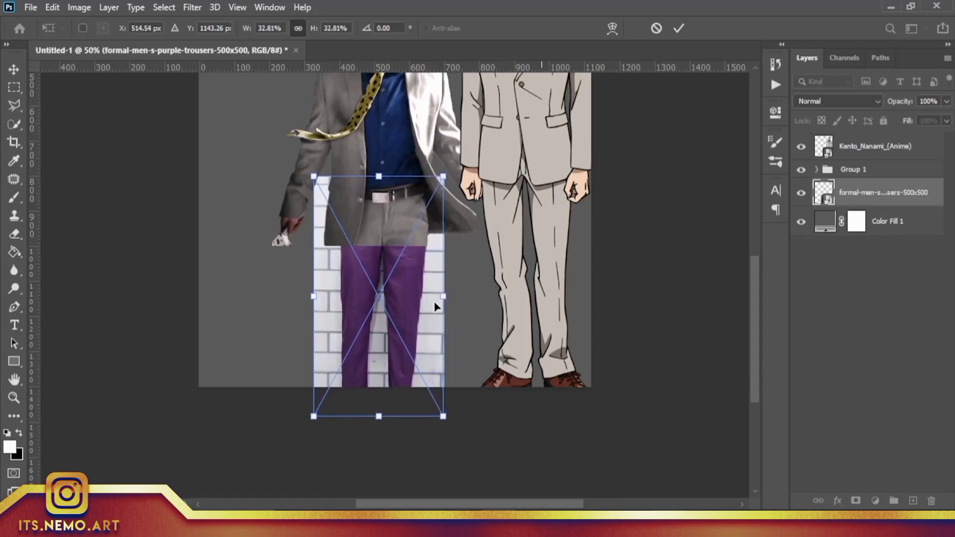
pyautogui.moveTo(435, 304); pyautogui.dragTo(441, 308)
pyautogui.scroll(5, 440, 308)
pyautogui.moveTo(304, 419); pyautogui.dragTo(313, 419)
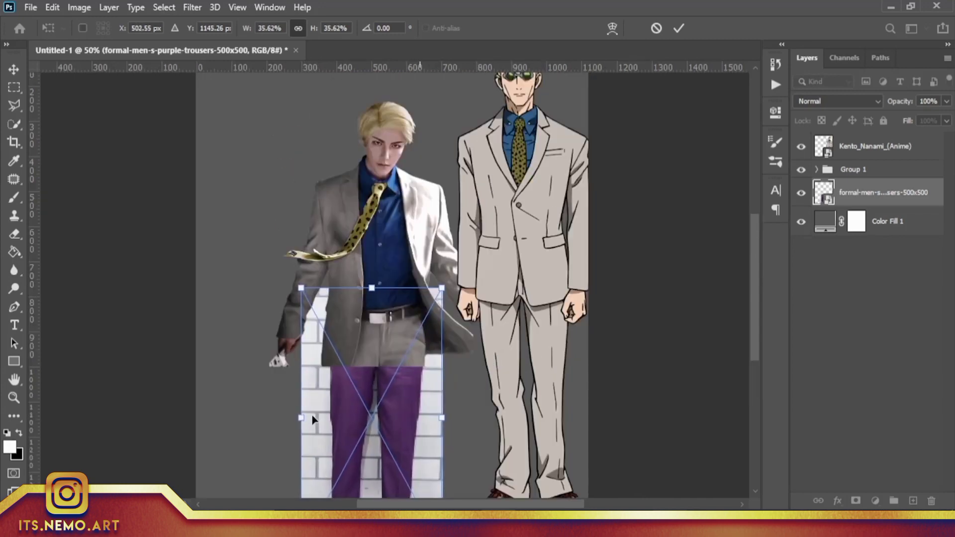
pyautogui.click(680, 28)
# - Line the trousers up at reduced opacity, nudging them down about 30 px, then restore
pyautogui.press('b')
pyautogui.moveTo(875, 192); pyautogui.dragTo(875, 160)
pyautogui.moveTo(901, 101); pyautogui.dragTo(870, 100)
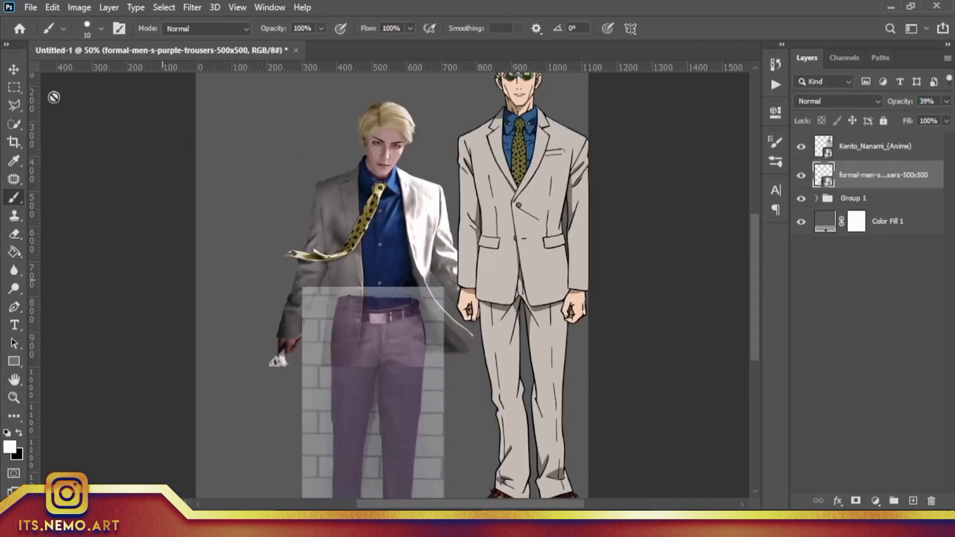
pyautogui.press('v')
pyautogui.moveTo(392, 321); pyautogui.dragTo(393, 331)
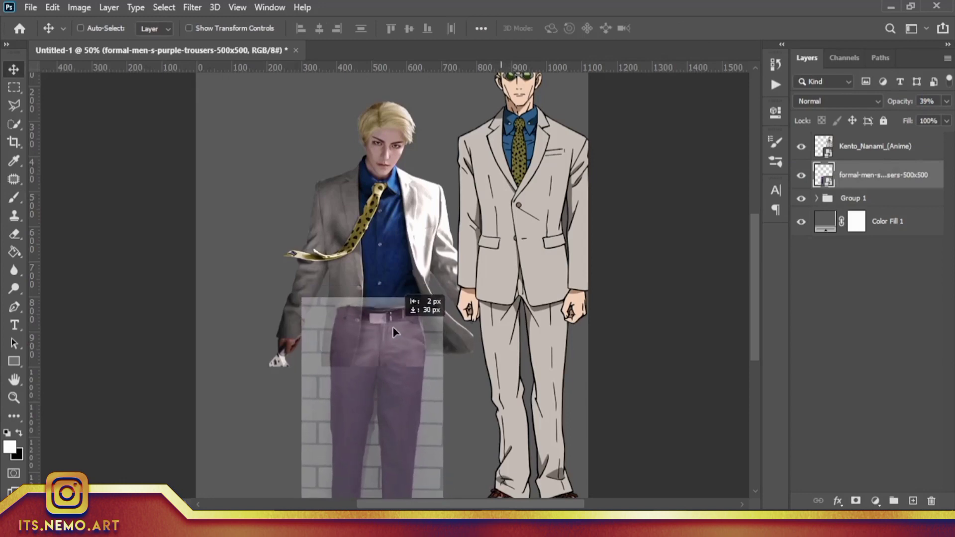
pyautogui.press('0')
pyautogui.moveTo(875, 175); pyautogui.dragTo(875, 209)
# - Widen the trousers to fill the legs and show only the trousers layer
pyautogui.hotkey('ctrl', '+')
pyautogui.hotkey('ctrl', '+')
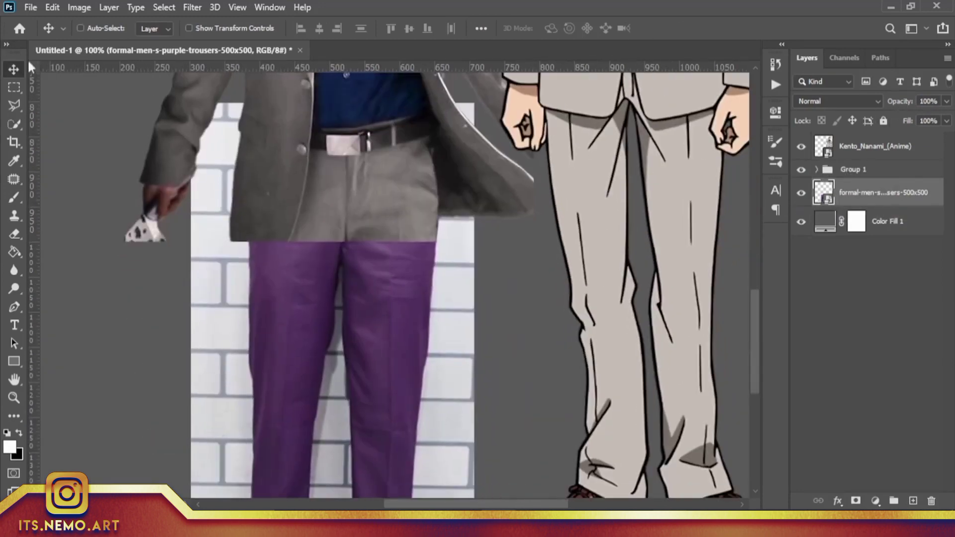
pyautogui.hotkey('ctrl', 't')
pyautogui.moveTo(472, 359); pyautogui.dragTo(473, 353)
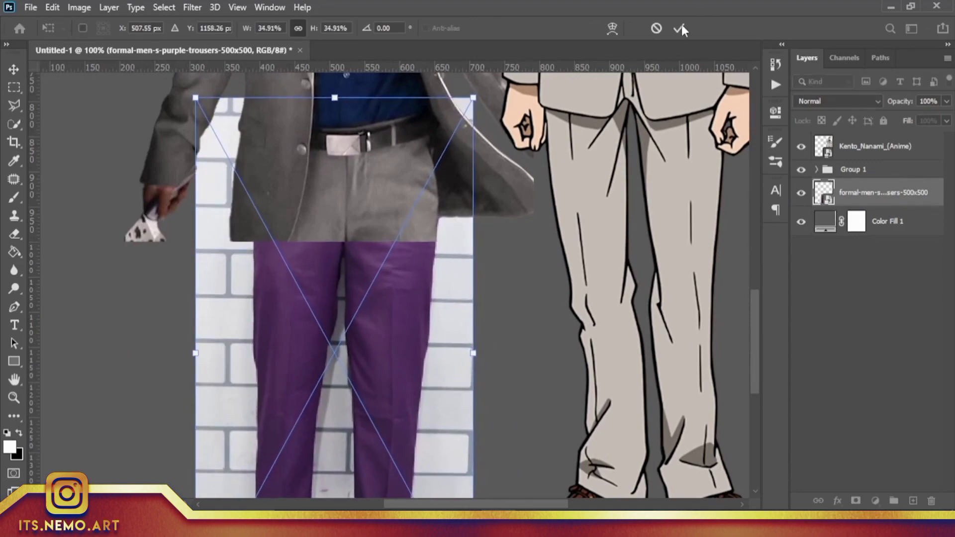
pyautogui.click(679, 28)
pyautogui.hotkey('ctrl', '0')
pyautogui.hotkey('ctrl', '1')
pyautogui.scroll(2, 575, 284)
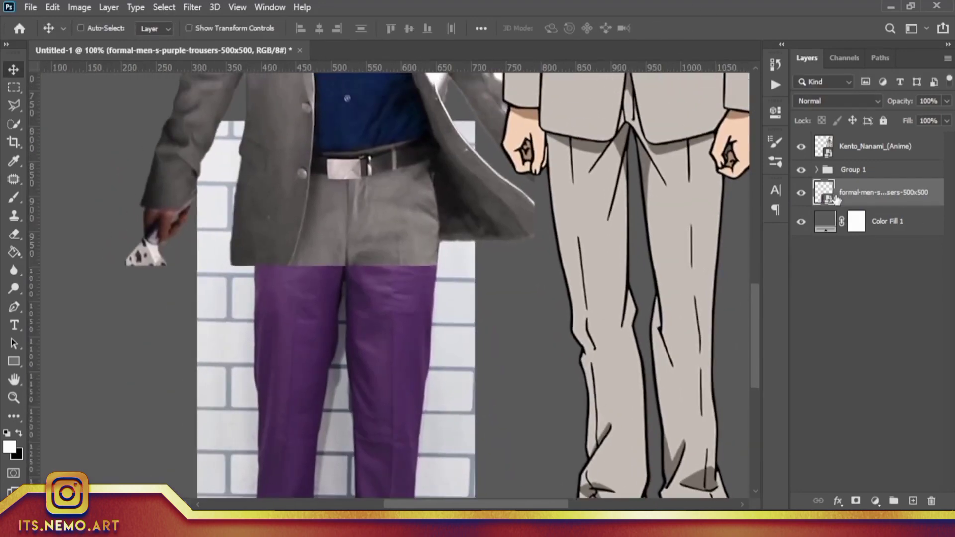
pyautogui.keyDown('alt'); pyautogui.click(801, 193); pyautogui.keyUp('alt')
# - Quick-select the trousers, removing the gap between the legs
pyautogui.press('w')
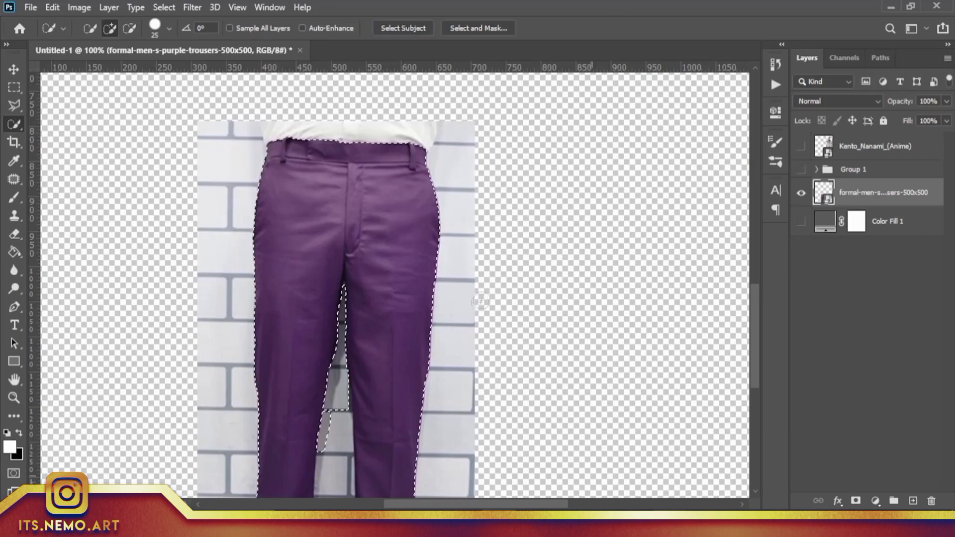
pyautogui.scroll(2, 489, 299)
pyautogui.scroll(2, 443, 258)
pyautogui.scroll(-2, 370, 308)
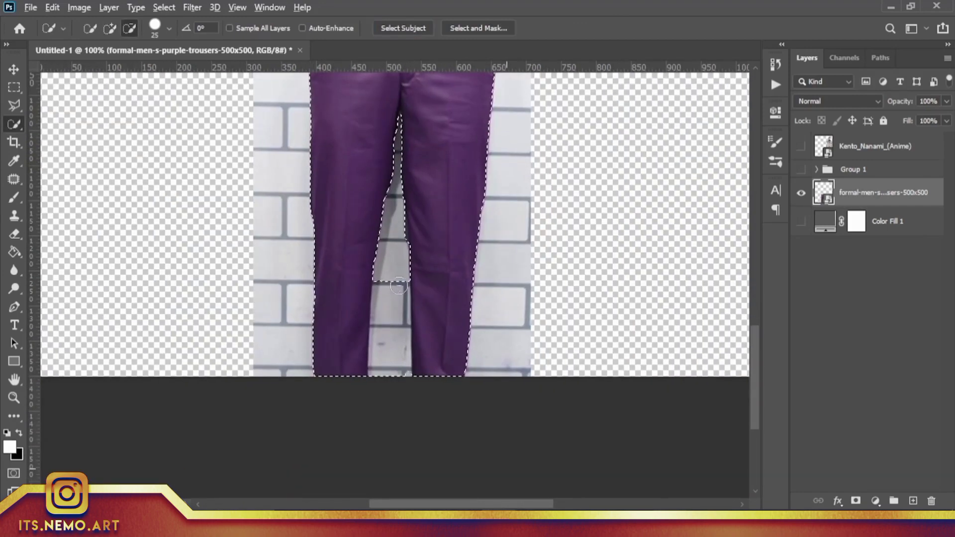
pyautogui.keyDown('alt'); pyautogui.click(378, 324); pyautogui.keyUp('alt')
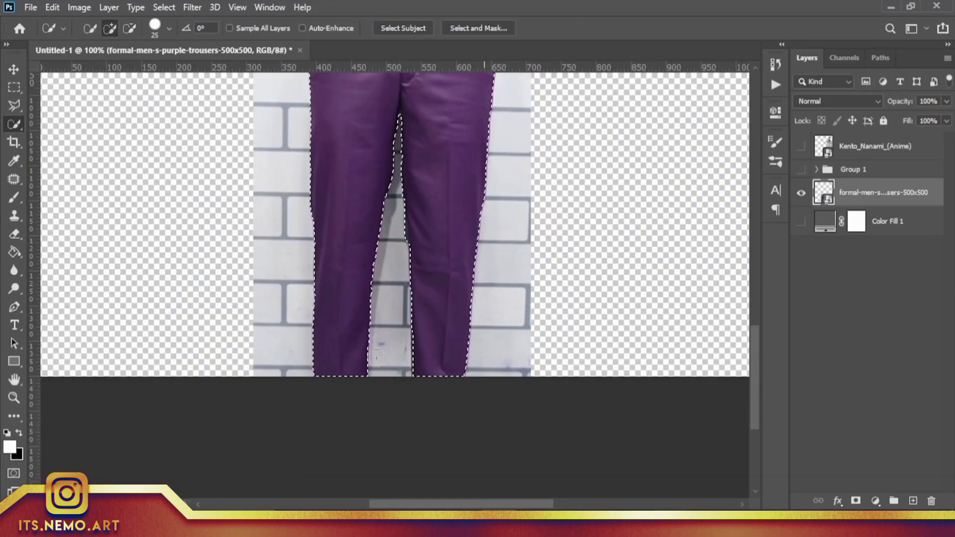
pyautogui.scroll(5, 454, 247)
pyautogui.keyDown('alt'); pyautogui.scroll(3, 473, 169); pyautogui.keyUp('alt')
pyautogui.moveTo(473, 169); pyautogui.dragTo(441, 265)
pyautogui.scroll(-1, 442, 264)
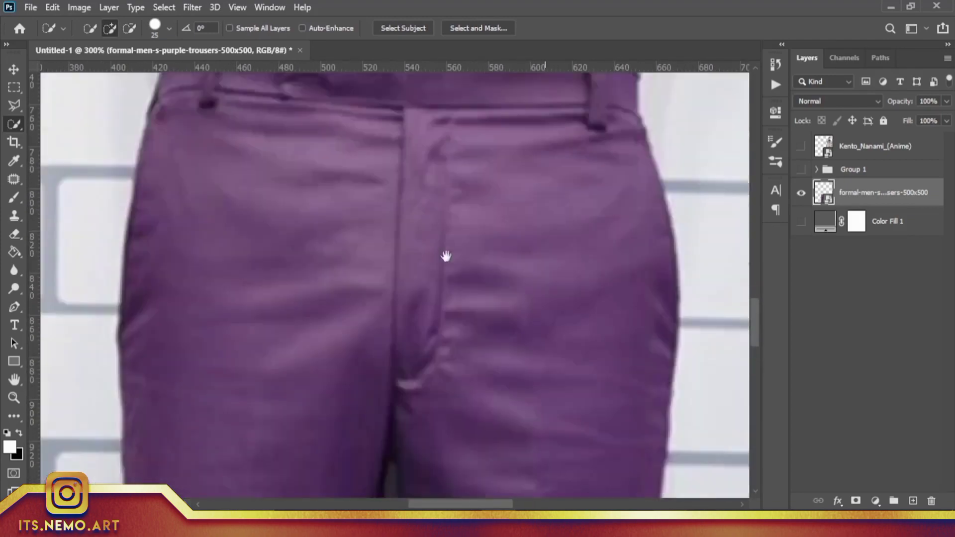
pyautogui.scroll(-1, 448, 240)
pyautogui.scroll(1, 443, 248)
pyautogui.press('[')
pyautogui.press('[')
pyautogui.press('[')
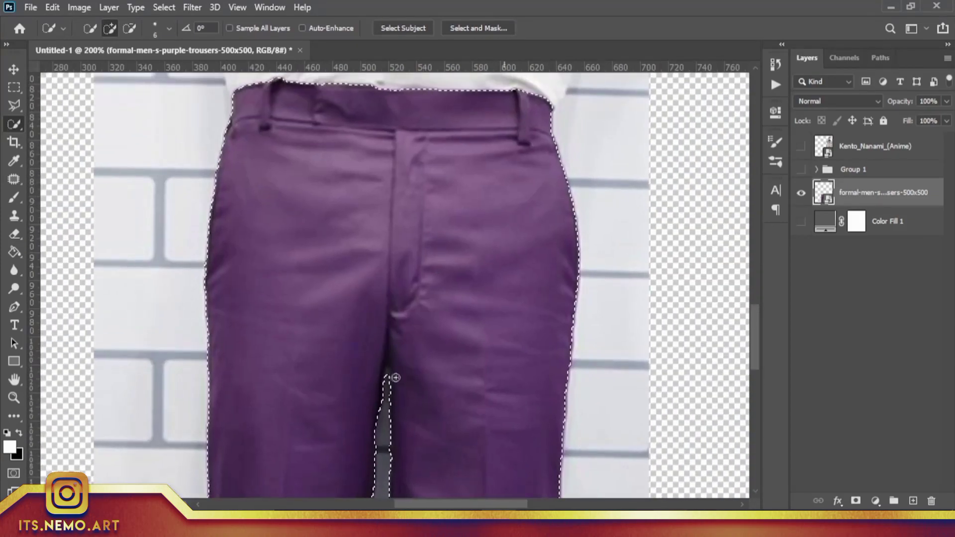
# - Mask the trousers to the selection and show the other layers again
pyautogui.hotkey('ctrl', '0')
pyautogui.click(855, 501)
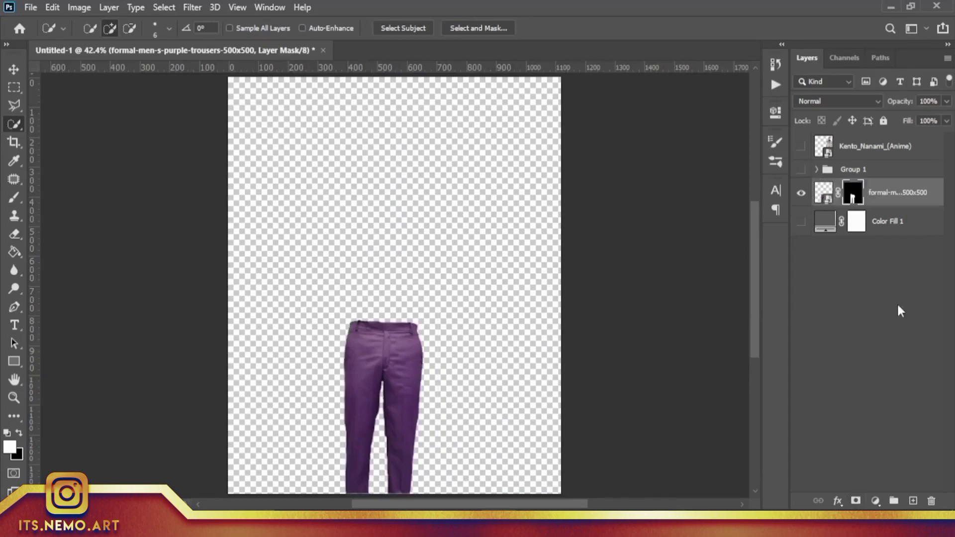
pyautogui.click(801, 146)
pyautogui.click(801, 169)
pyautogui.click(801, 220)
pyautogui.click(875, 501)
# - Clip a Hue/Saturation layer at saturation -100 to the trousers; try, then delete, an Exposure layer
pyautogui.click(881, 364)
pyautogui.click(654, 407)
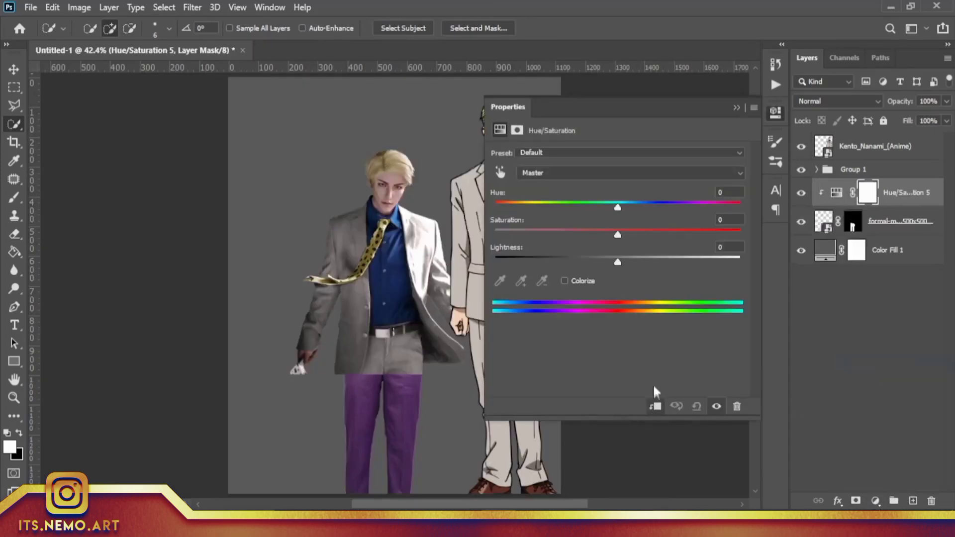
pyautogui.click(736, 107)
pyautogui.click(875, 501)
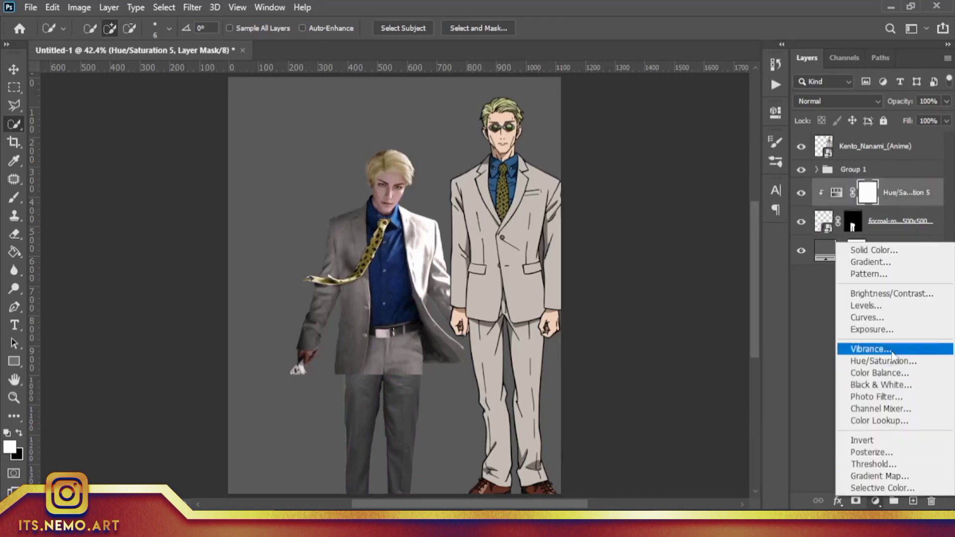
pyautogui.click(871, 329)
pyautogui.moveTo(618, 188); pyautogui.dragTo(634, 188)
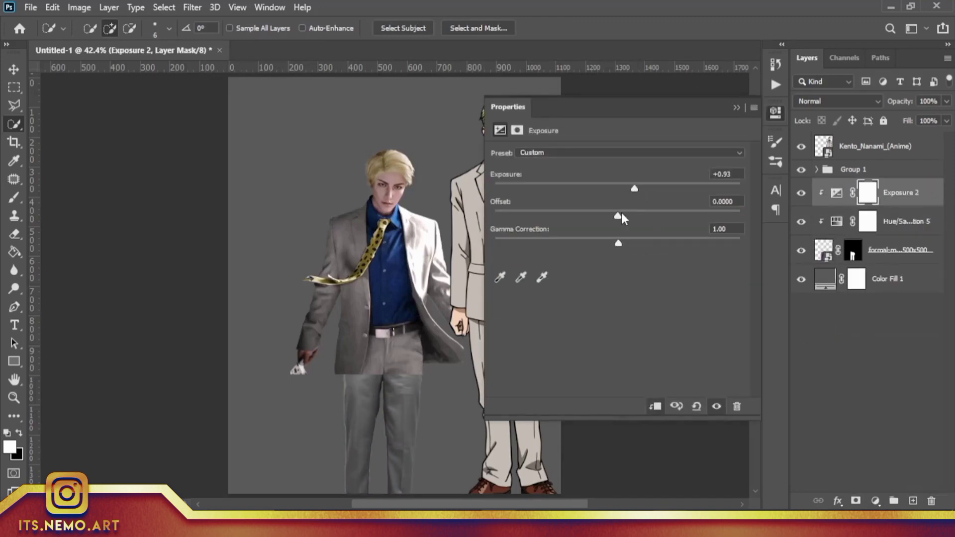
pyautogui.click(736, 108)
pyautogui.press('Delete')
# - Add a clipped Levels layer with white input 169 to brighten the trousers
pyautogui.hotkey('ctrl', '1')
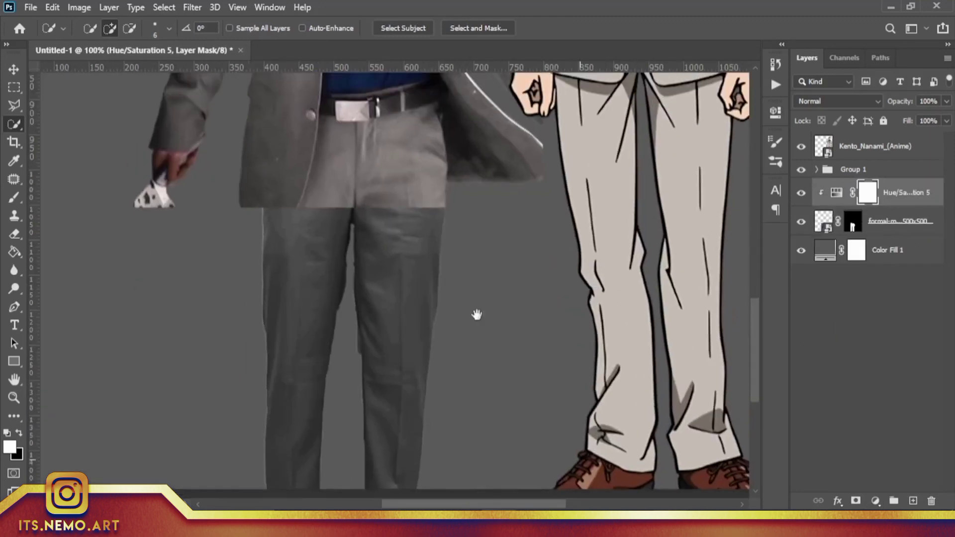
pyautogui.moveTo(476, 314); pyautogui.dragTo(477, 333)
pyautogui.click(875, 501)
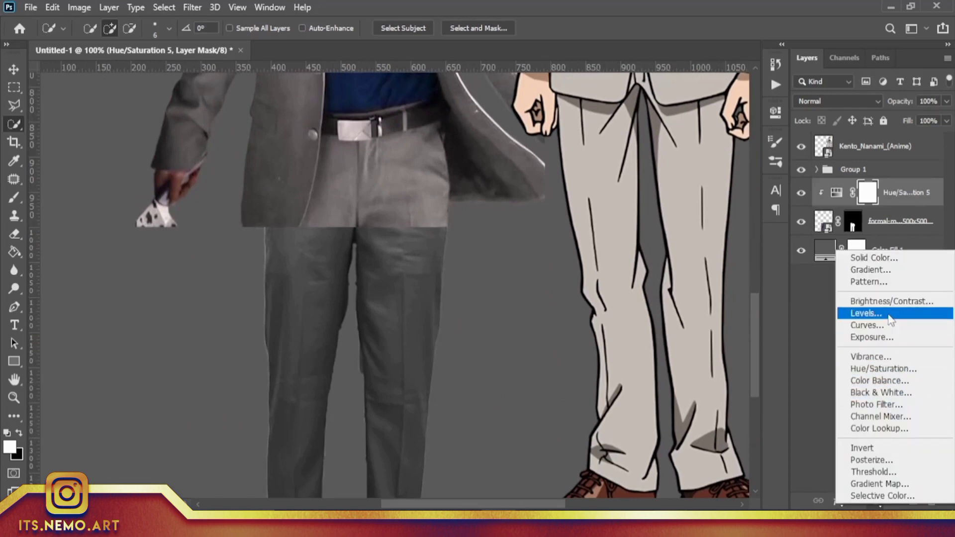
pyautogui.click(868, 313)
pyautogui.moveTo(716, 255); pyautogui.dragTo(657, 255)
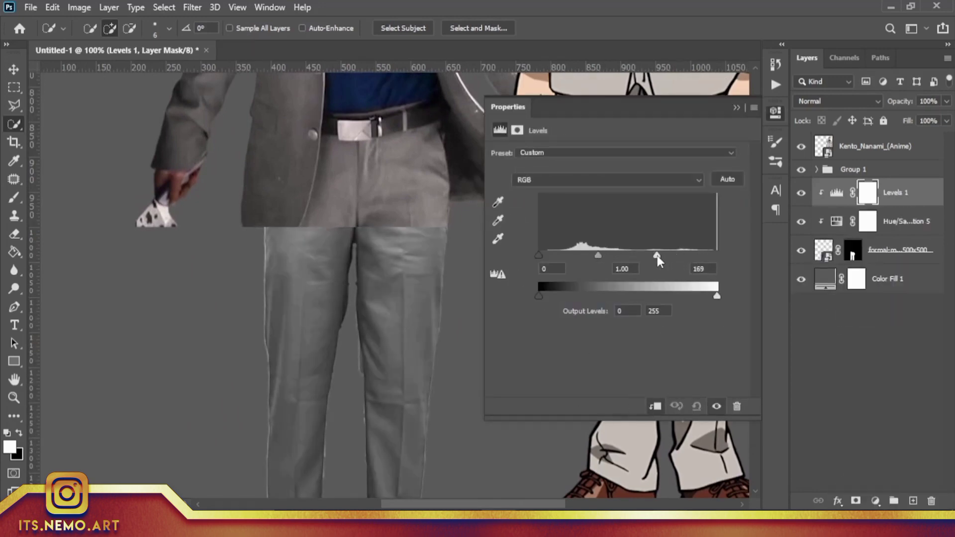
pyautogui.moveTo(539, 296); pyautogui.dragTo(545, 295)
pyautogui.click(818, 196)
pyautogui.click(817, 170)
# - Duplicate Hue/Saturation 4 and move the copy out of Group 1 to tint the trousers
pyautogui.click(817, 194)
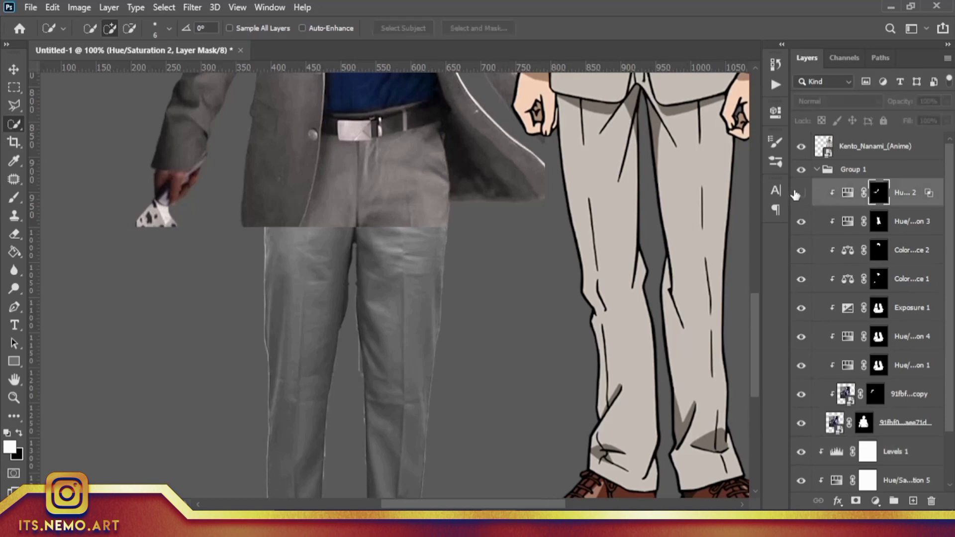
pyautogui.click(801, 336)
pyautogui.click(801, 337)
pyautogui.click(905, 337)
pyautogui.hotkey('ctrl', 'j')
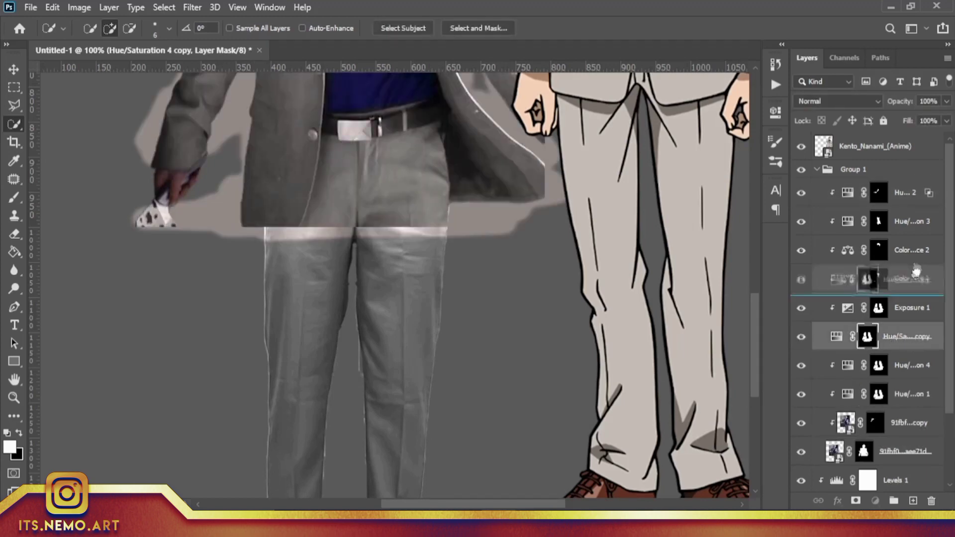
pyautogui.moveTo(905, 278); pyautogui.dragTo(899, 194)
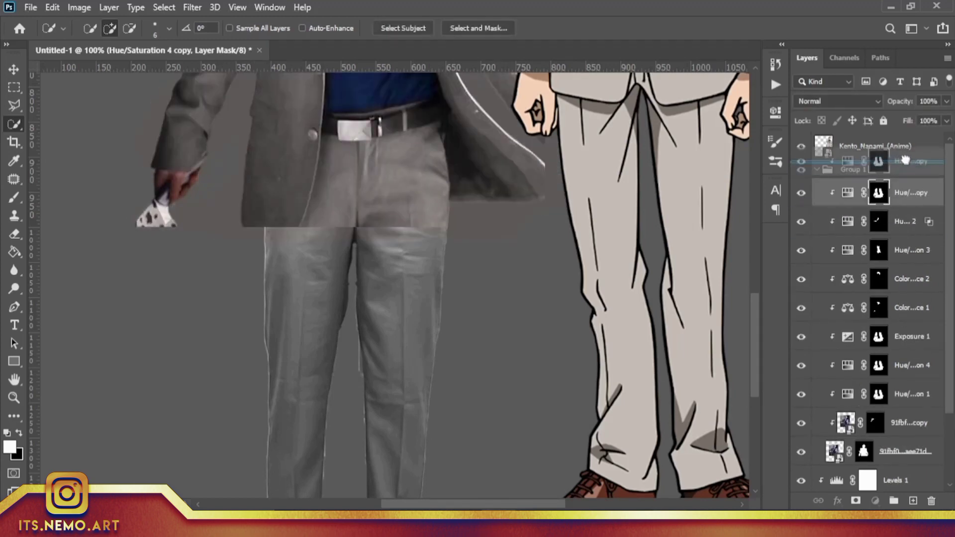
pyautogui.moveTo(899, 292); pyautogui.dragTo(900, 205)
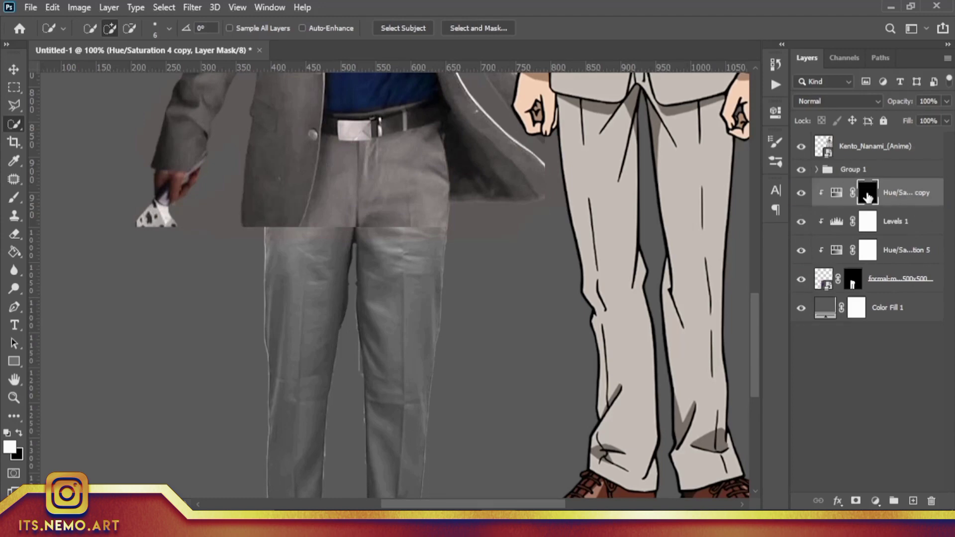
# - Add a layer mask to Group 1
pyautogui.click(817, 170)
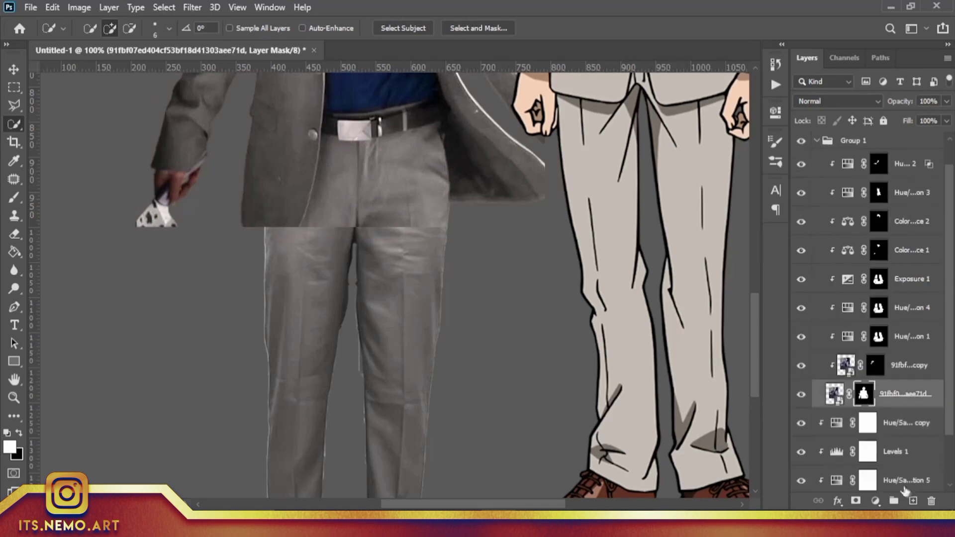
pyautogui.click(816, 170)
pyautogui.click(856, 501)
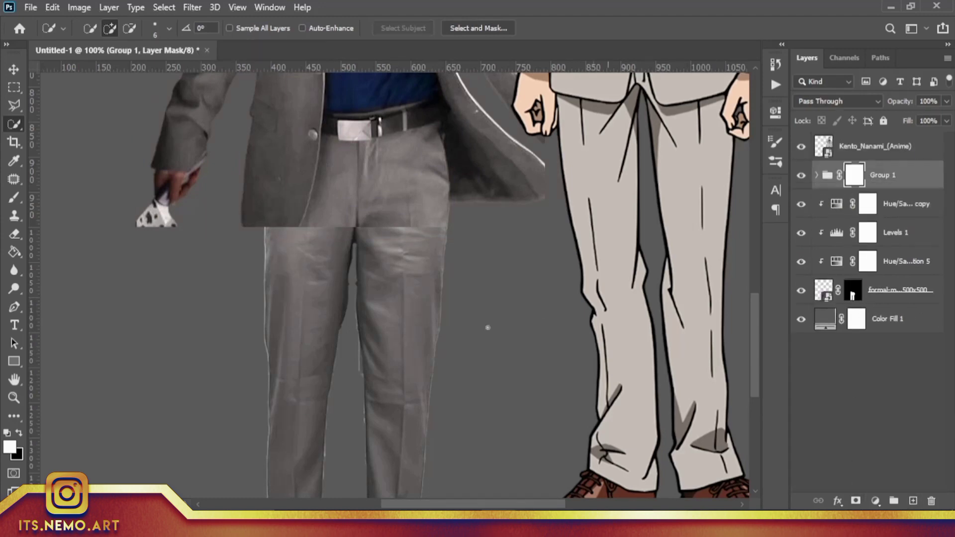
pyautogui.scroll(2, 410, 317)
# - Set up a soft round brush with white as the painting colour
pyautogui.press('b')
pyautogui.press('x')
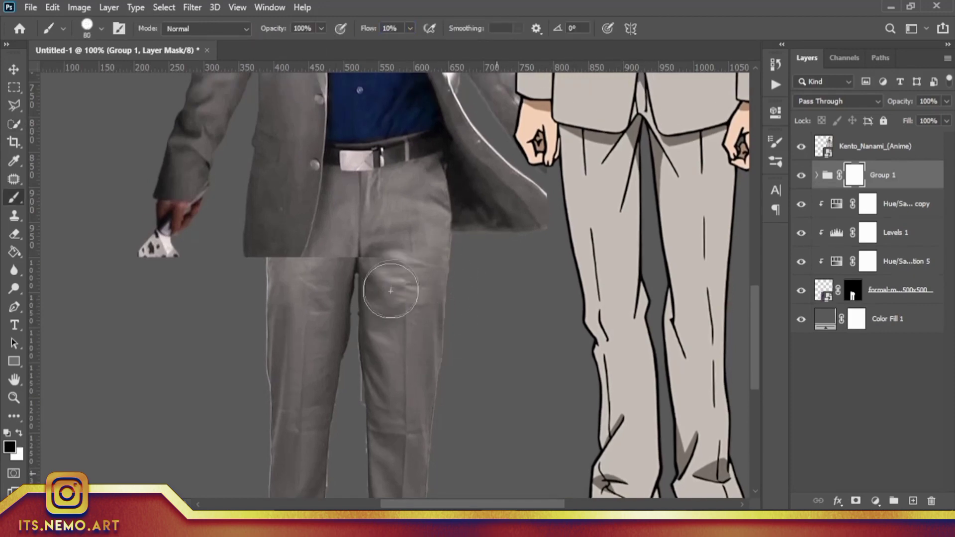
pyautogui.rightClick(363, 273)
pyautogui.press('x')
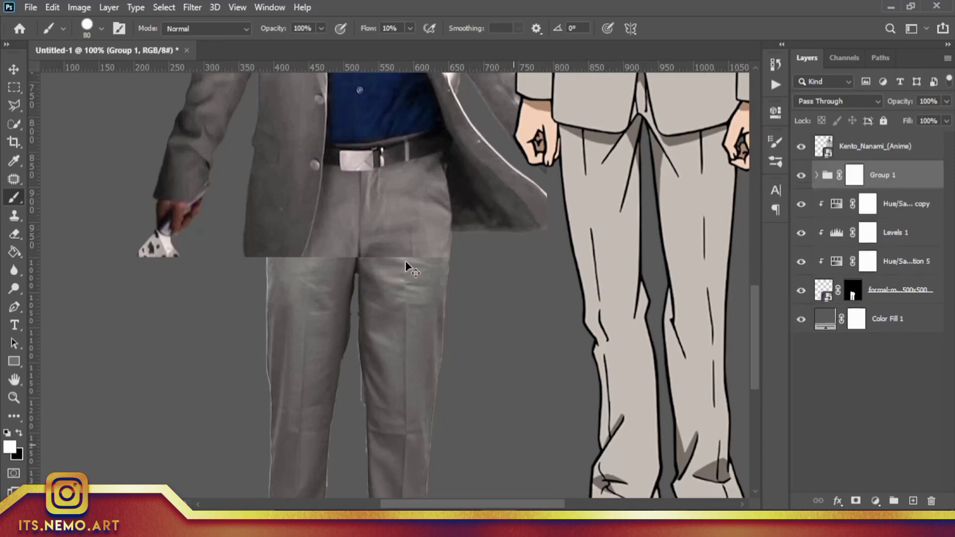
pyautogui.rightClick(406, 262)
pyautogui.doubleClick(498, 326)
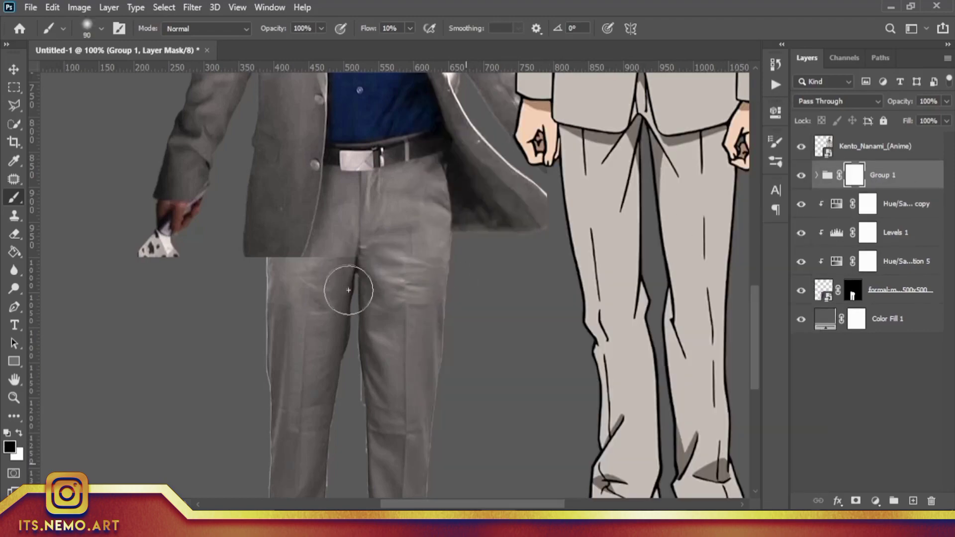
pyautogui.scroll(-3, 461, 261)
pyautogui.scroll(4, 596, 251)
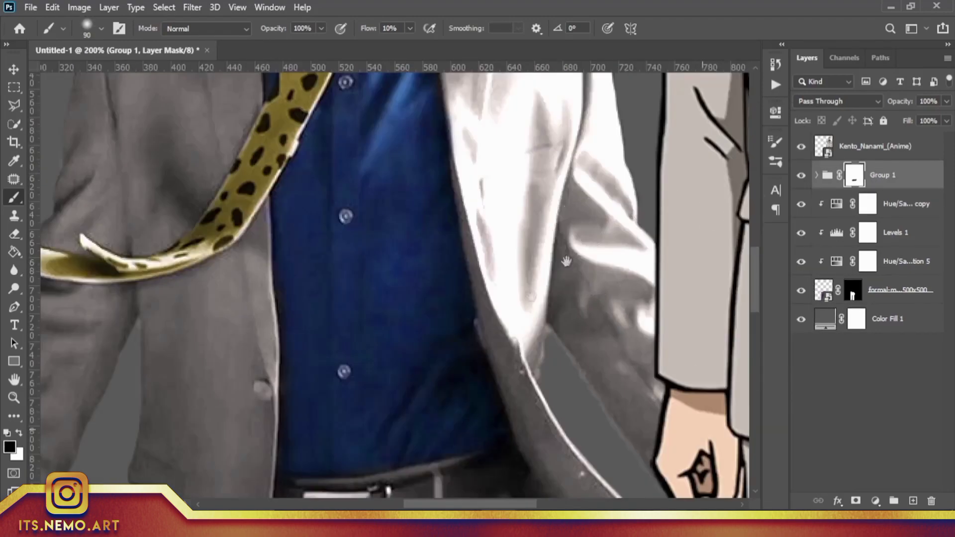
pyautogui.scroll(-3, 547, 273)
pyautogui.scroll(-5, 502, 376)
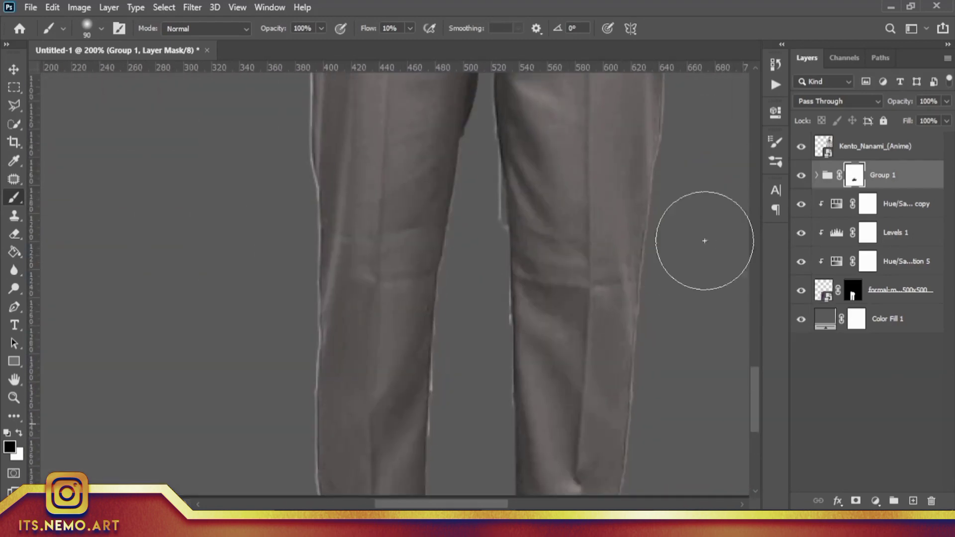
# - On the Group 1 mask, paint softly along the jacket hem over the trousers
pyautogui.keyDown('ctrl'); pyautogui.click(411, 286); pyautogui.keyUp('ctrl')
pyautogui.press(']')
pyautogui.press('[')
pyautogui.press('[')
pyautogui.press('[')
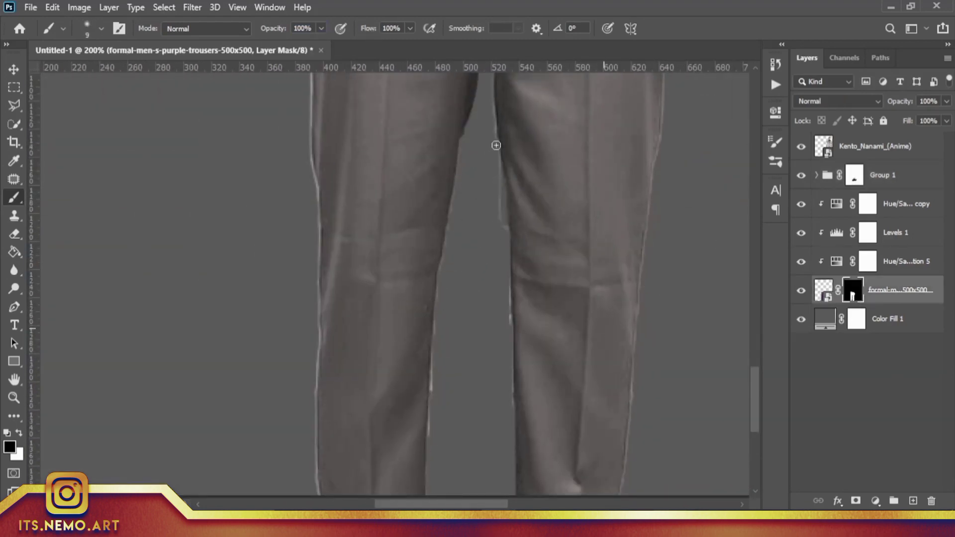
pyautogui.scroll(-4, 547, 179)
pyautogui.scroll(2, 497, 184)
pyautogui.scroll(3, 463, 188)
pyautogui.scroll(4, 424, 182)
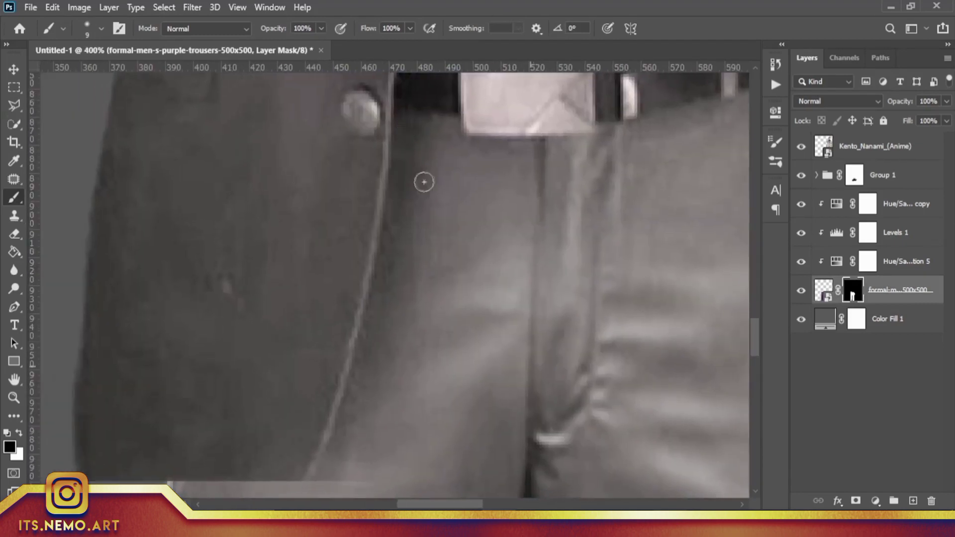
pyautogui.scroll(-3, 351, 427)
pyautogui.hscroll(-2, 351, 426)
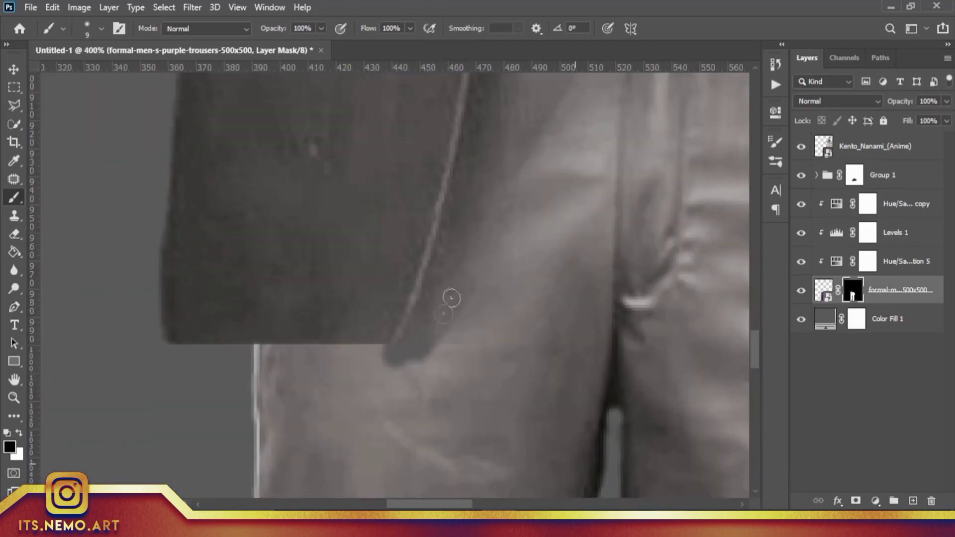
pyautogui.click(860, 181)
pyautogui.press(']')
pyautogui.press(']')
pyautogui.press(']')
pyautogui.moveTo(455, 353)
pyautogui.mouseDown()
pyautogui.moveTo(501, 283)
pyautogui.moveTo(483, 326)
pyautogui.mouseUp()
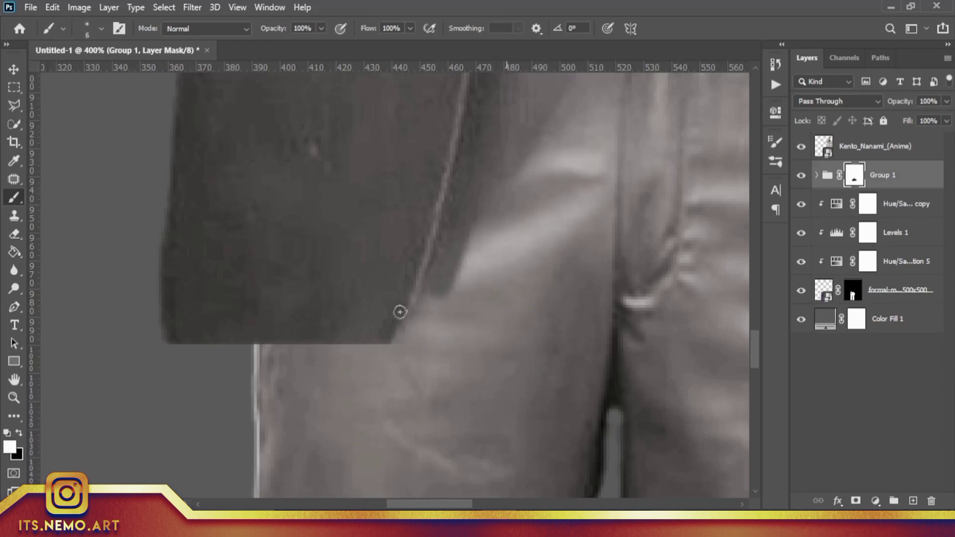
# - Expand Group 1 and select the suit photo layer inside it
pyautogui.scroll(-5, 380, 332)
pyautogui.scroll(3, 482, 268)
pyautogui.scroll(2, 482, 268)
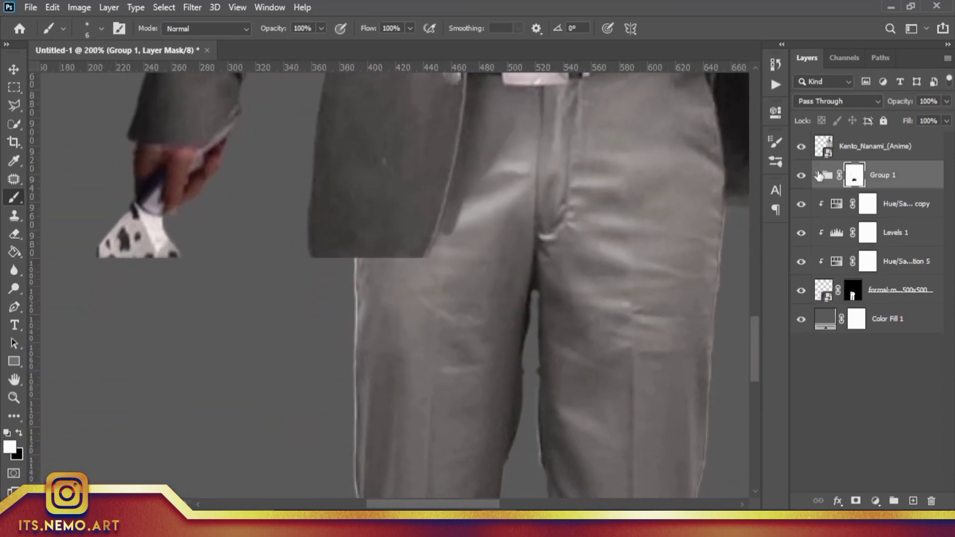
pyautogui.click(816, 175)
pyautogui.click(905, 333)
# - Convert the suit smart object into ordinary layers
pyautogui.rightClick(933, 331)
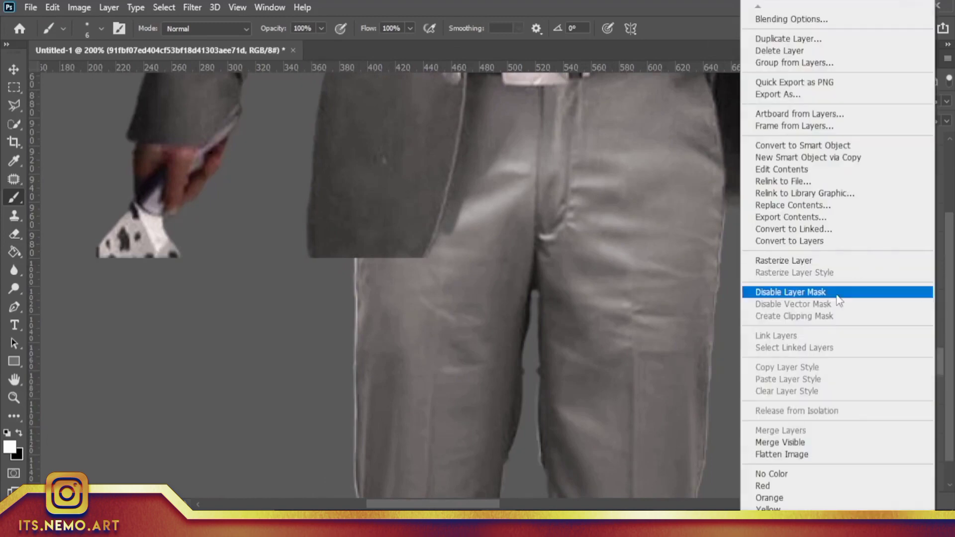
pyautogui.click(831, 241)
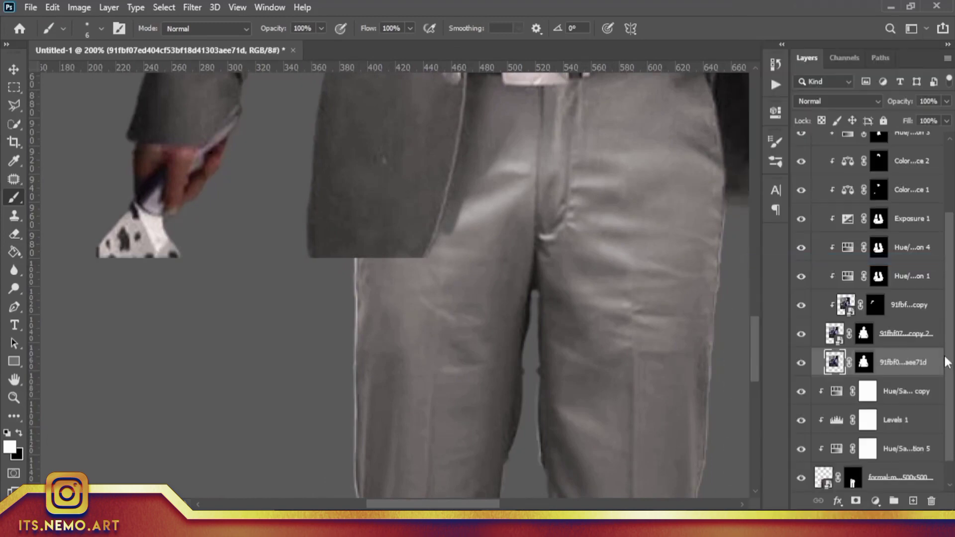
pyautogui.rightClick(901, 330)
pyautogui.click(827, 198)
# - Warp the suit layer so the jacket hem curves down over the trousers
pyautogui.hotkey('ctrl', 't')
pyautogui.rightClick(373, 186)
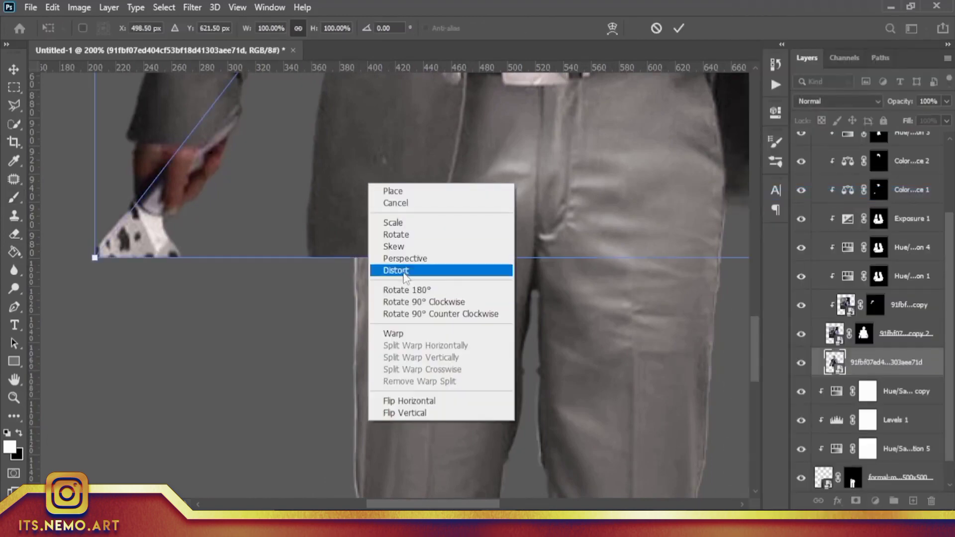
pyautogui.click(385, 269)
pyautogui.moveTo(367, 264); pyautogui.dragTo(368, 281)
pyautogui.moveTo(95, 258); pyautogui.dragTo(109, 209)
pyautogui.click(362, 276)
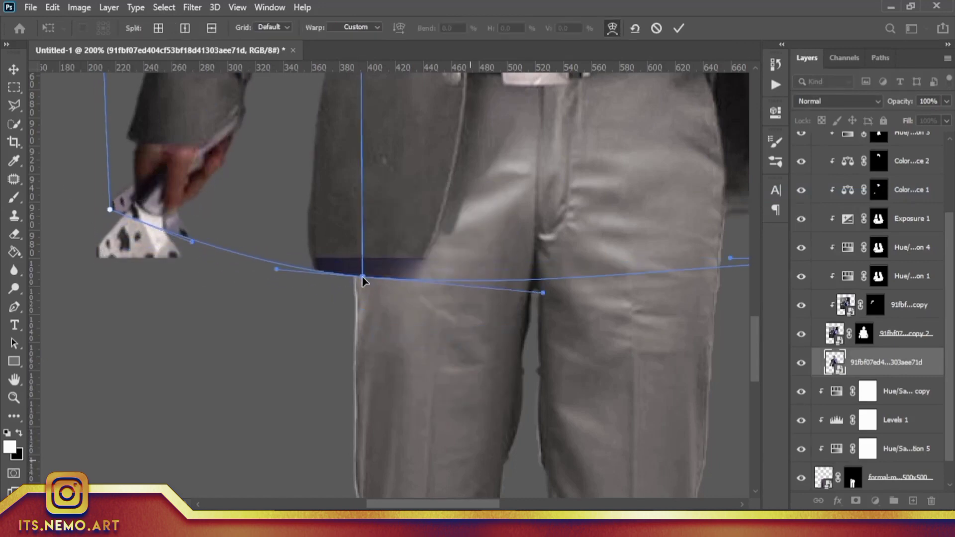
pyautogui.moveTo(315, 275)
pyautogui.mouseDown()
pyautogui.moveTo(315, 262)
pyautogui.moveTo(362, 271)
pyautogui.moveTo(419, 264)
pyautogui.mouseUp()
pyautogui.click(414, 275)
pyautogui.click(679, 28)
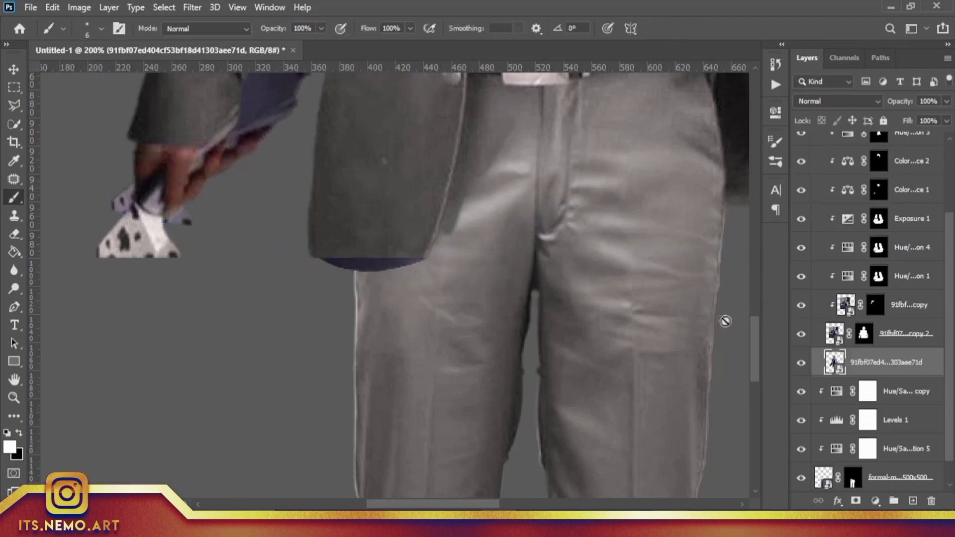
pyautogui.click(12, 70)
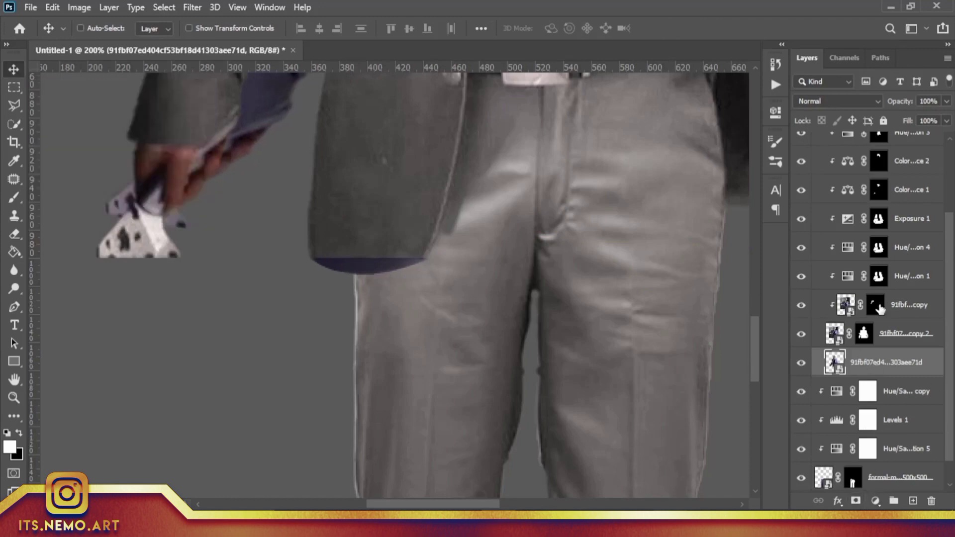
# - Load the sleeve selection, set a 25 px brush, and step up to the Exposure 1 layer
pyautogui.click(878, 276)
pyautogui.hotkey('ctrl', 'shift', 'd')
pyautogui.press('b')
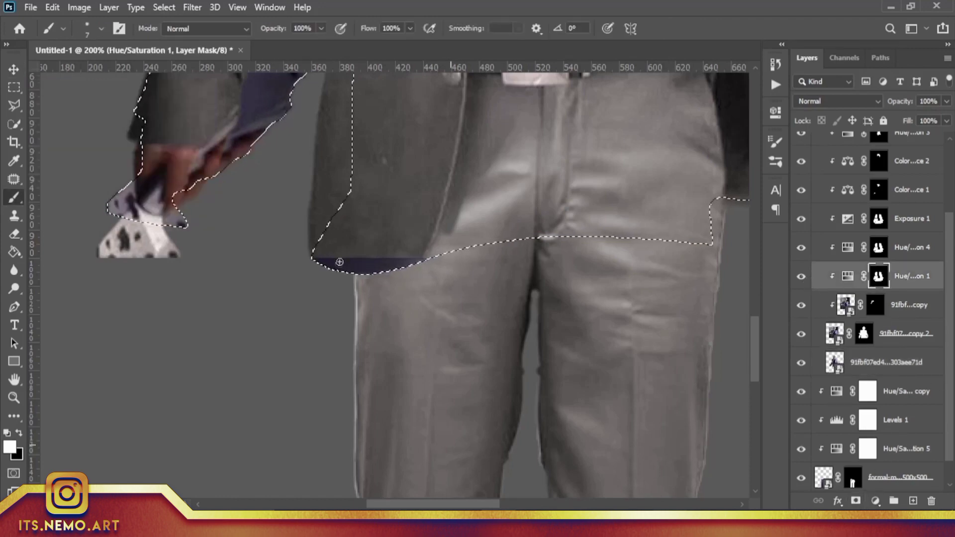
pyautogui.press(']')
pyautogui.press(']')
pyautogui.press(']')
pyautogui.hotkey('alt', ']')
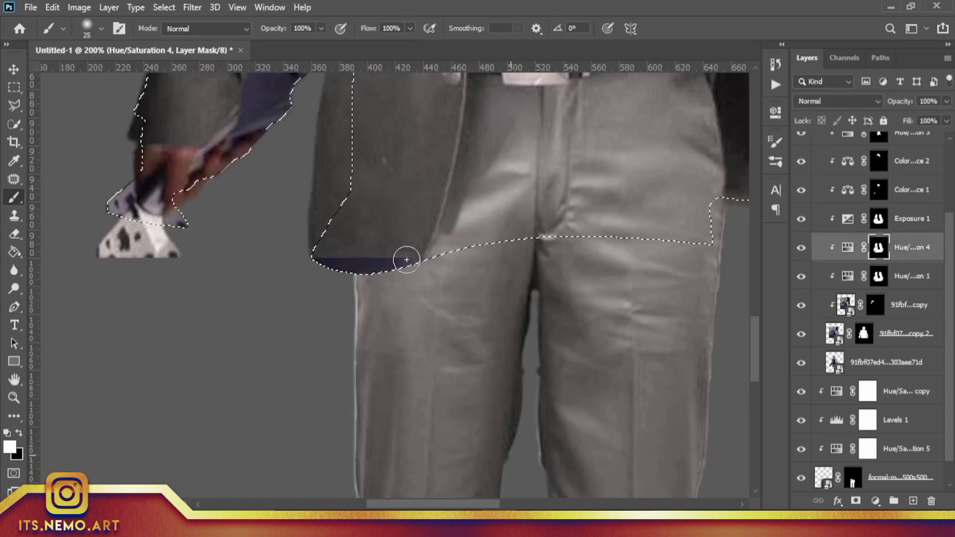
pyautogui.hotkey('alt', ']')
pyautogui.hotkey('ctrl', '0')
pyautogui.hotkey('ctrl', '1')
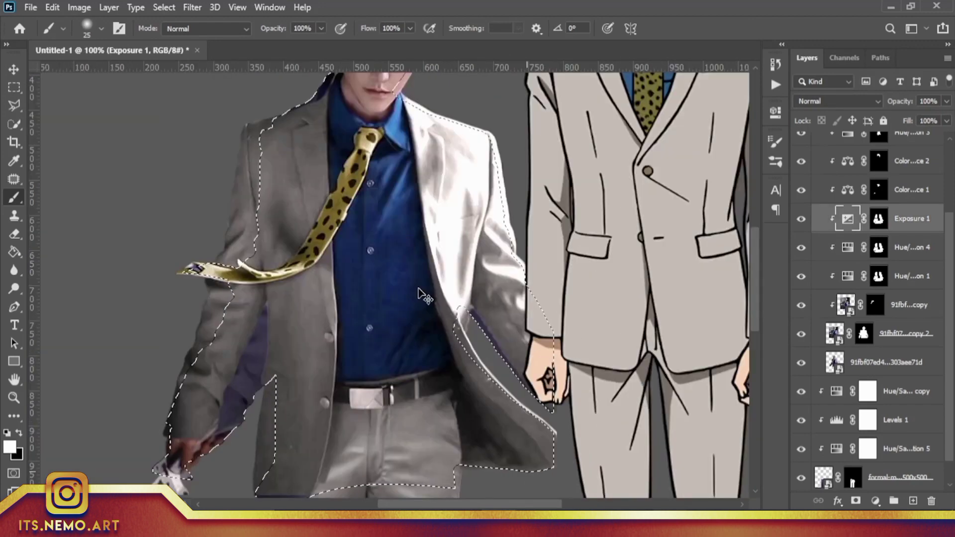
# - Give the warped suit layer a hide-all mask and load its pixels as a selection
pyautogui.click(885, 362)
pyautogui.click(855, 501)
pyautogui.scroll(-3, 750, 383)
pyautogui.hotkey('ctrl', 'z')
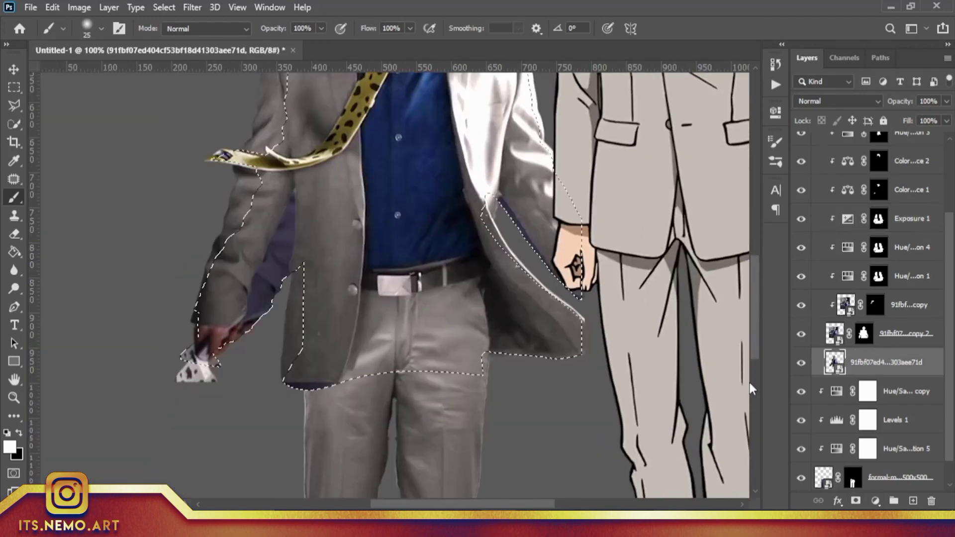
pyautogui.keyDown('alt'); pyautogui.click(855, 502); pyautogui.keyUp('alt')
pyautogui.keyDown('ctrl'); pyautogui.click(835, 362); pyautogui.keyUp('ctrl')
pyautogui.click(875, 304)
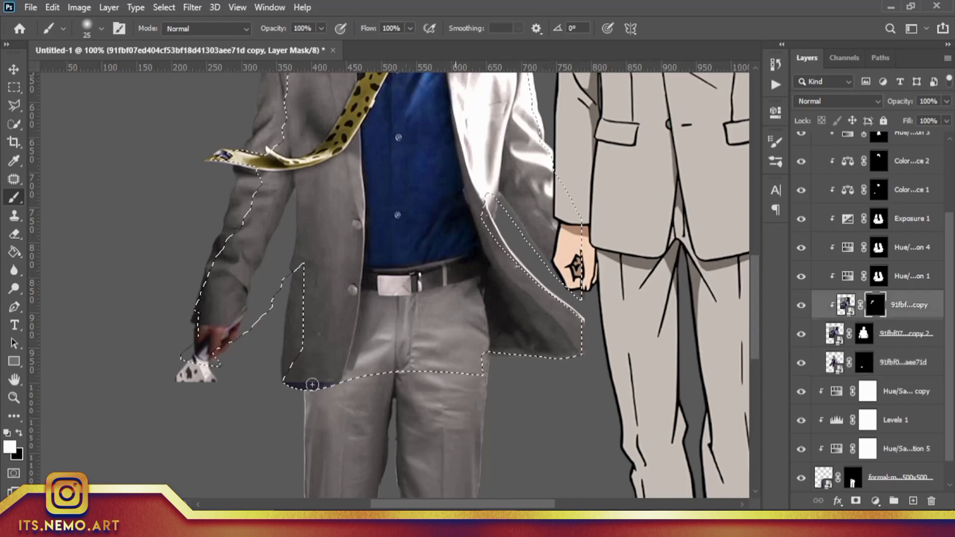
pyautogui.hotkey('alt', ']')
pyautogui.press('x')
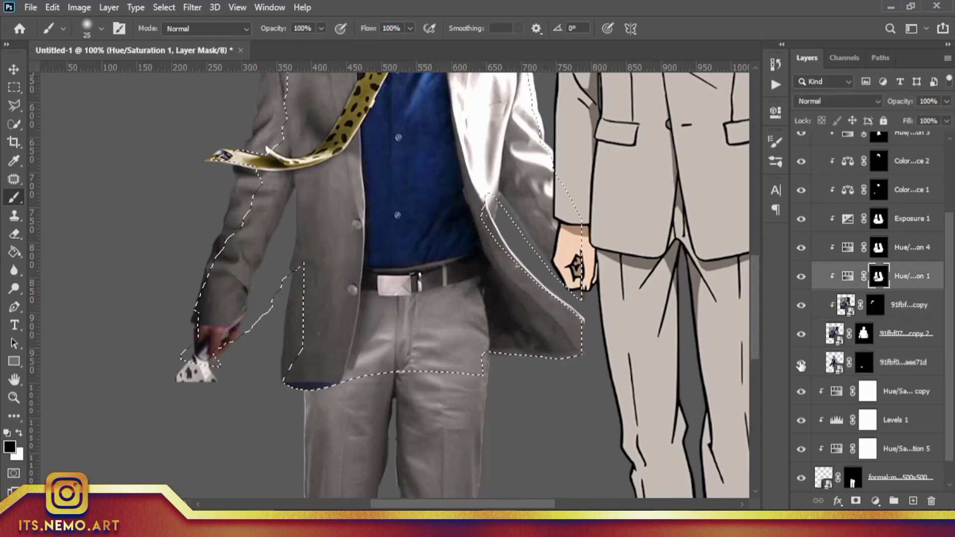
# - Solo the masked suit layer, then turn Hue/Saturation 1 and Exposure 1 back on
pyautogui.keyDown('alt'); pyautogui.click(800, 333); pyautogui.keyUp('alt')
pyautogui.click(802, 277)
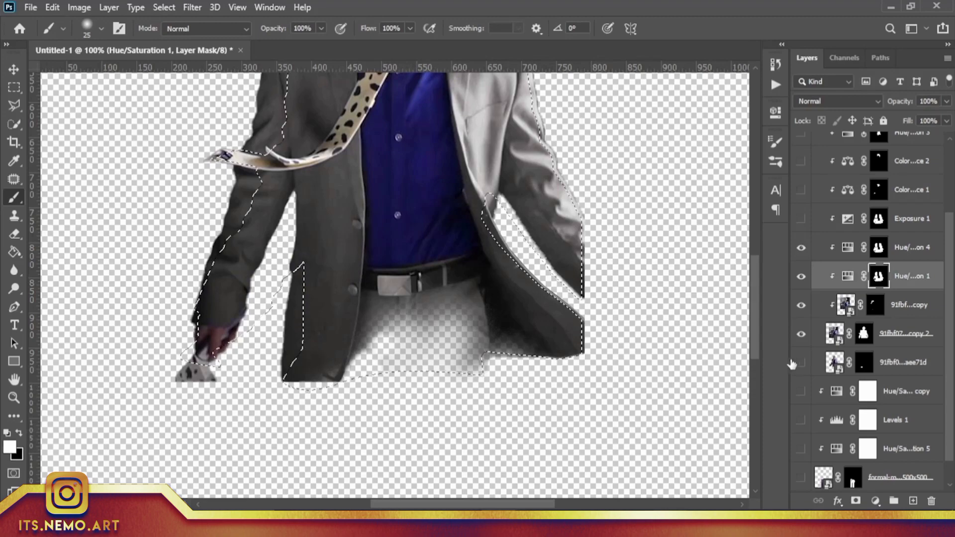
pyautogui.scroll(1, 802, 235)
pyautogui.click(801, 247)
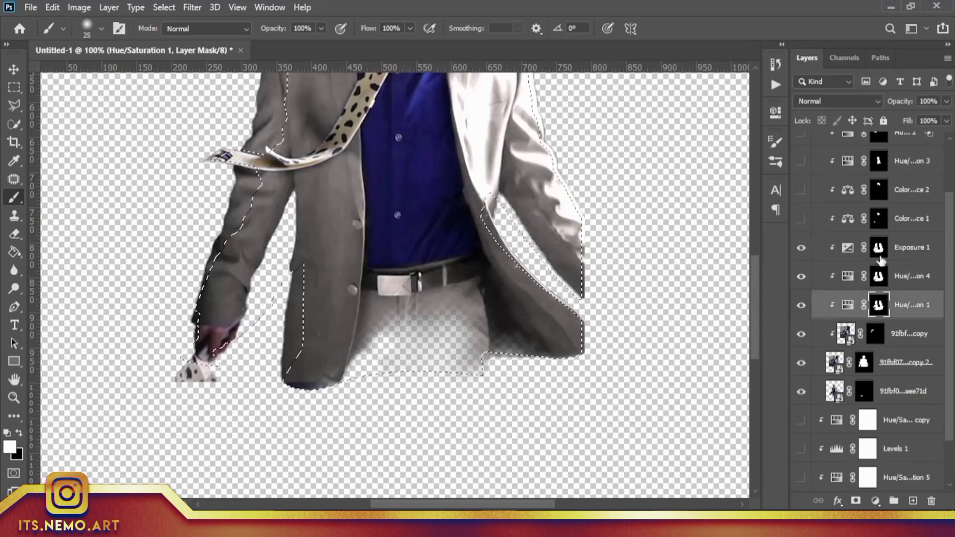
pyautogui.click(879, 256)
pyautogui.scroll(2, 849, 221)
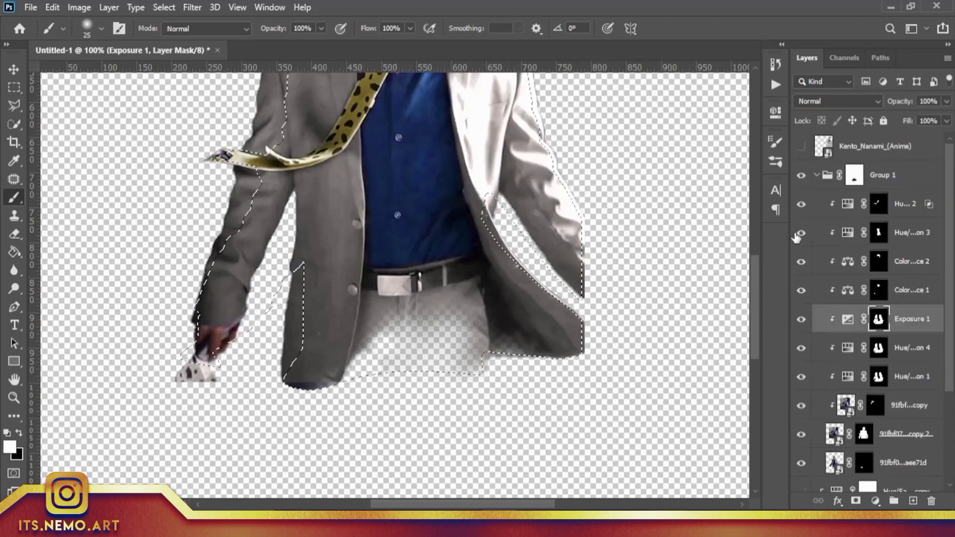
pyautogui.hotkey('ctrl', '0')
pyautogui.scroll(-3, 821, 348)
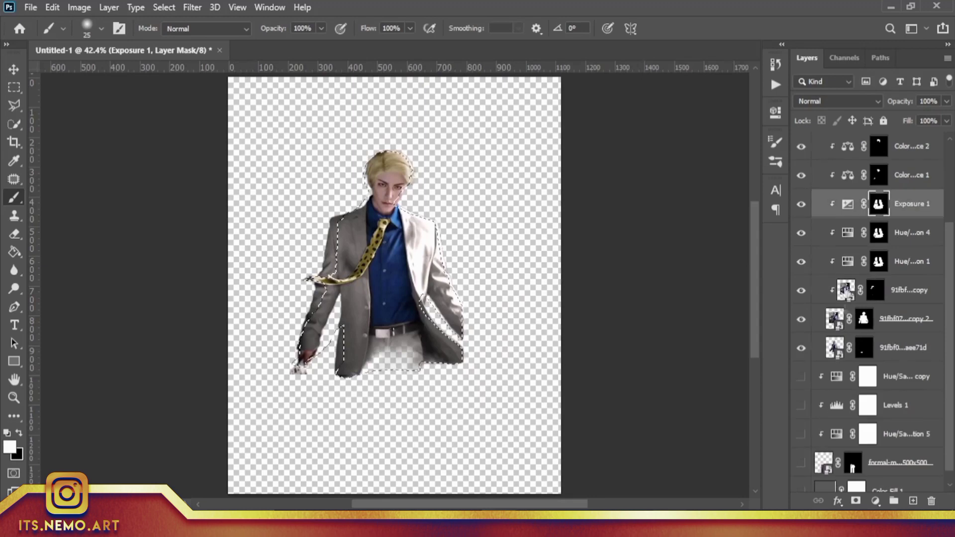
# - Turn Levels 1, Hue/Saturation 5 and Color Fill 1 back on, zoomed to 200%
pyautogui.click(800, 404)
pyautogui.click(801, 434)
pyautogui.scroll(-1, 800, 438)
pyautogui.click(800, 477)
pyautogui.hotkey('ctrl', '+')
pyautogui.hotkey('ctrl', '+')
pyautogui.hotkey('ctrl', '+')
pyautogui.scroll(5, 870, 249)
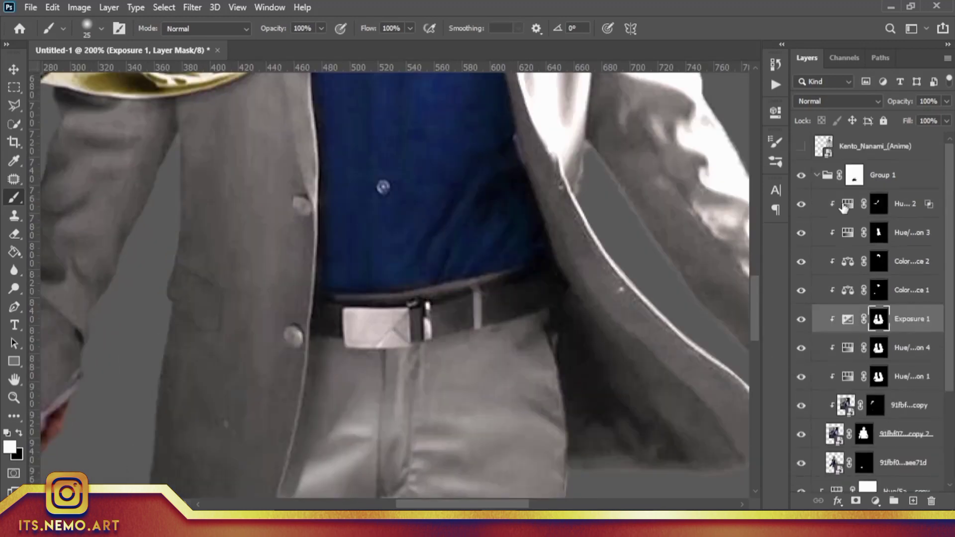
pyautogui.scroll(-3, 498, 273)
pyautogui.scroll(3, 547, 299)
pyautogui.scroll(2, 551, 316)
pyautogui.scroll(2, 551, 316)
pyautogui.hscroll(-2, 579, 354)
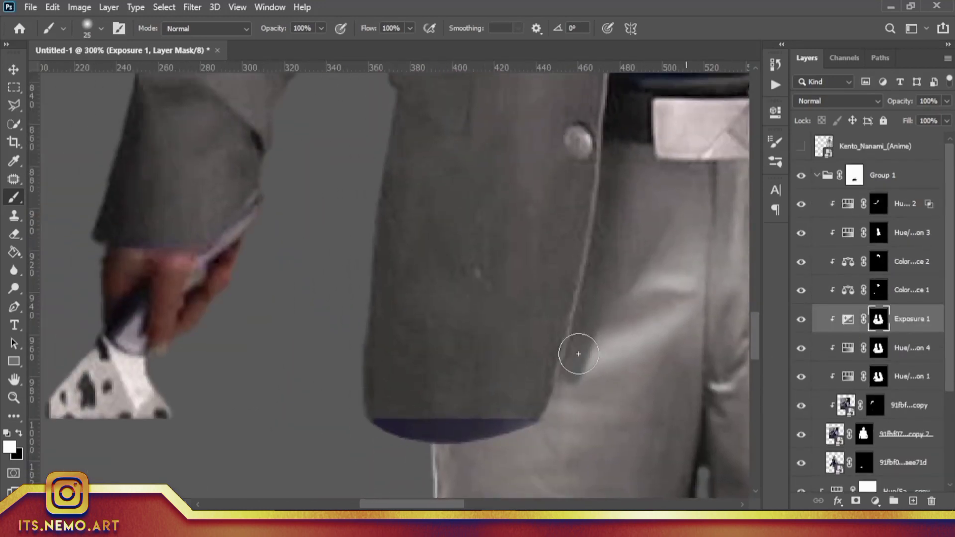
pyautogui.scroll(-1, 853, 331)
# - Add a Hue/Saturation adjustment above the suit layer and target the second copy's mask
pyautogui.click(895, 434)
pyautogui.click(875, 501)
pyautogui.click(865, 359)
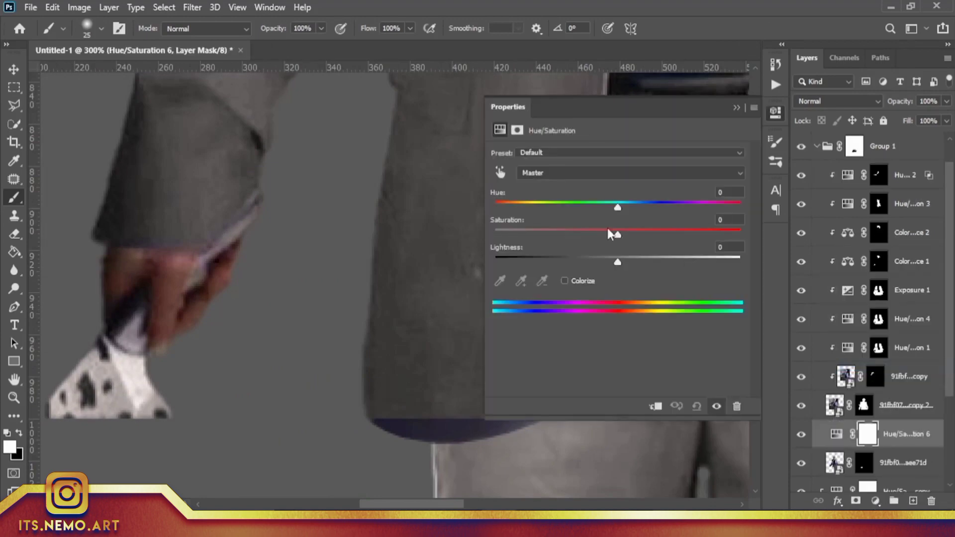
pyautogui.click(640, 338)
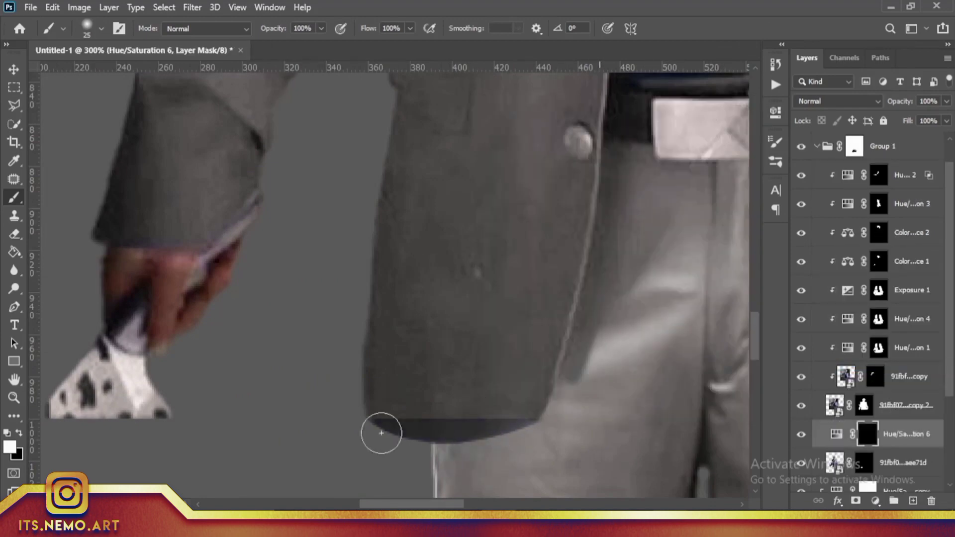
pyautogui.click(856, 406)
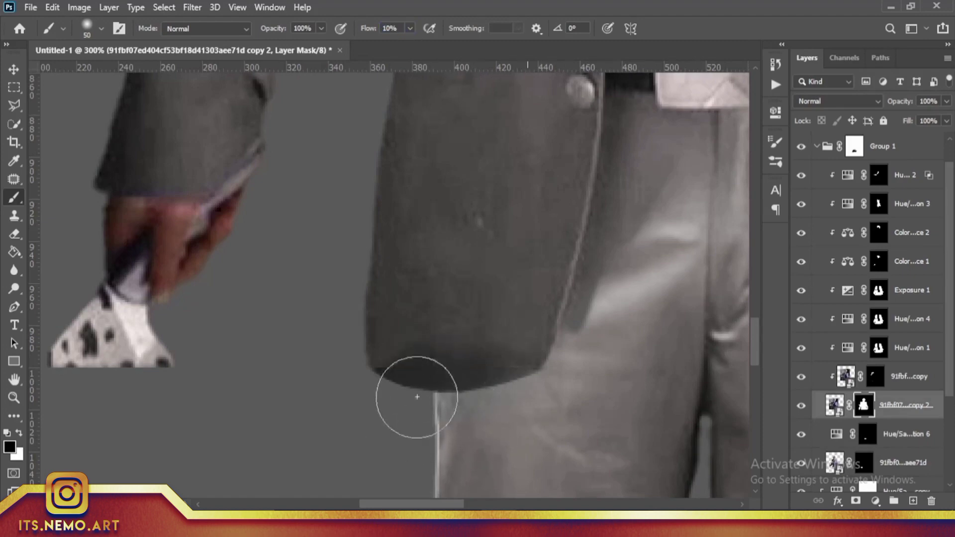
pyautogui.scroll(-5, 396, 423)
pyautogui.scroll(4, 543, 367)
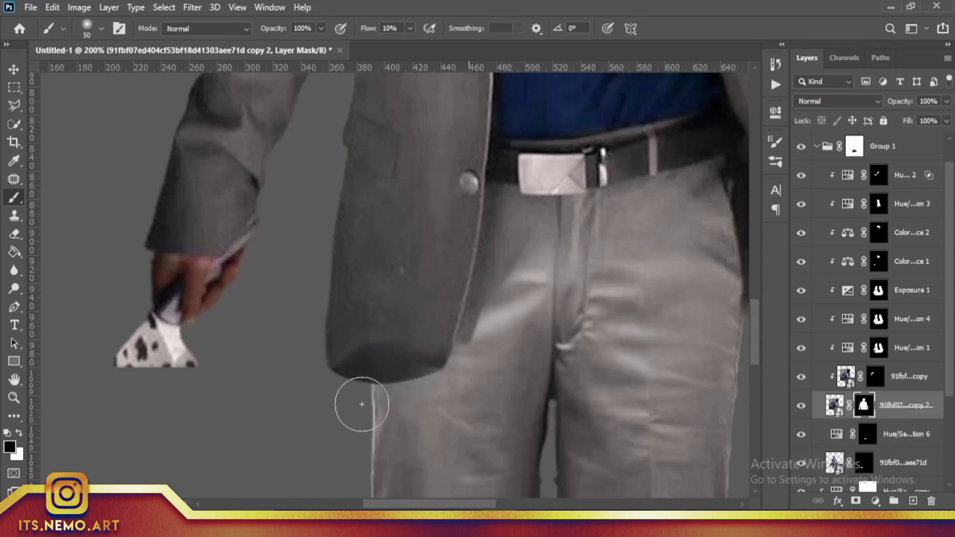
pyautogui.scroll(1, 403, 345)
pyautogui.scroll(2, 500, 389)
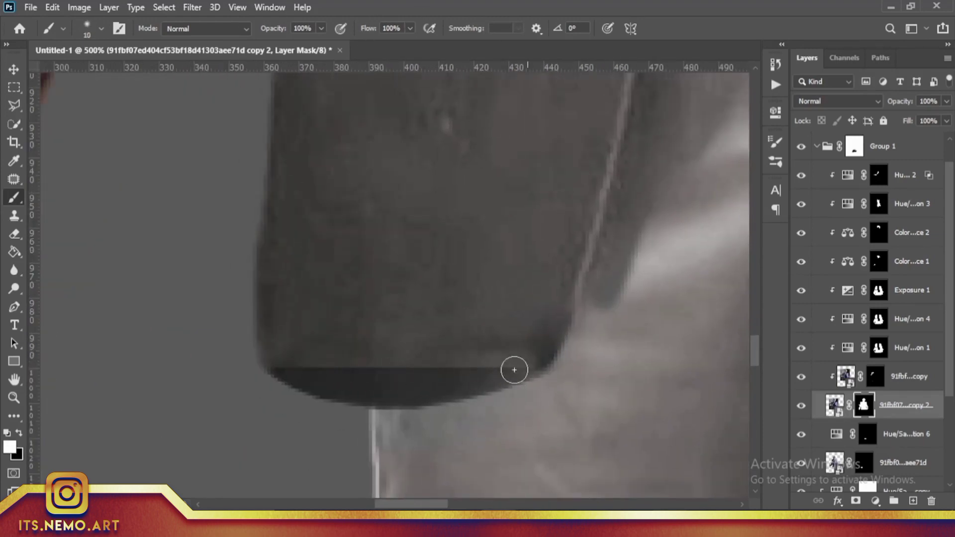
pyautogui.scroll(1, 848, 393)
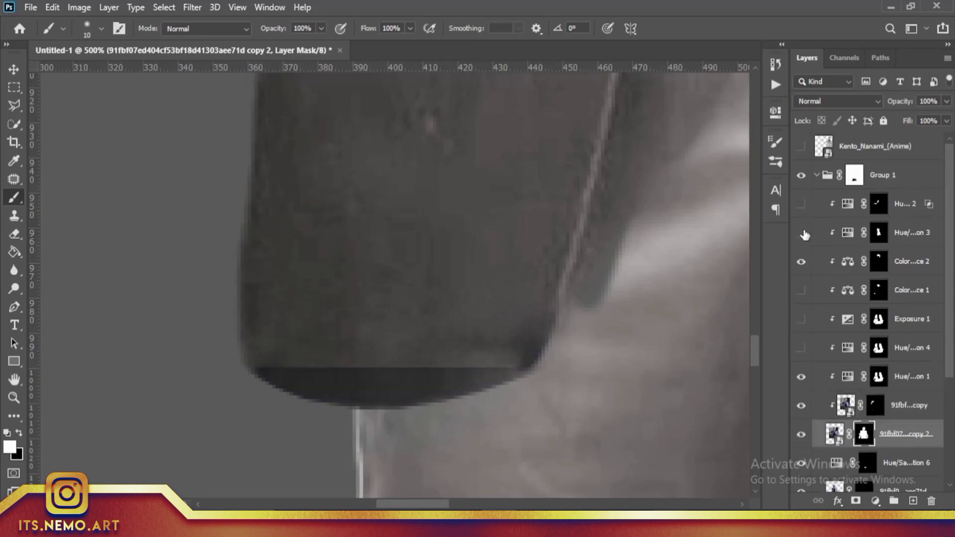
# - Re-enable the group's adjustments and move the copied figure layer just below Group 1
pyautogui.moveTo(801, 204); pyautogui.dragTo(801, 347)
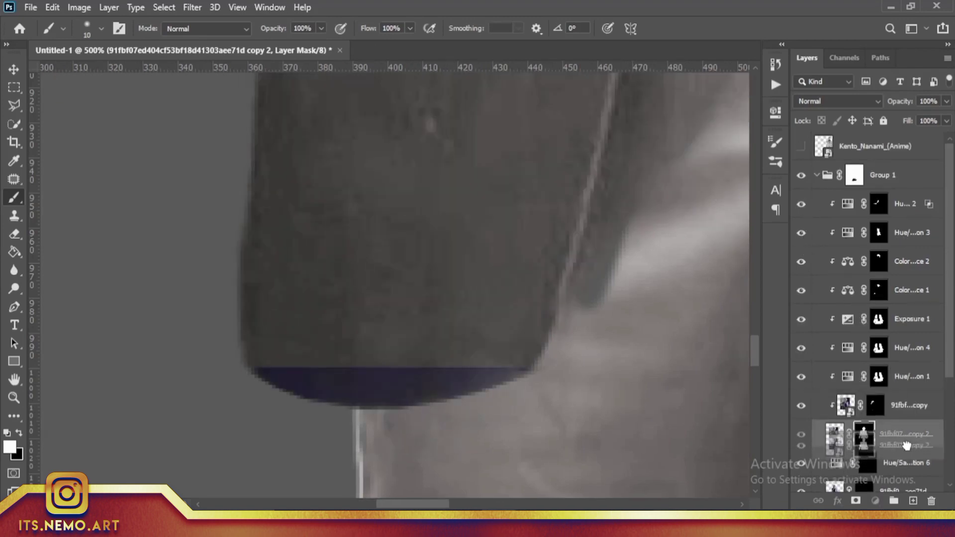
pyautogui.click(880, 174)
pyautogui.moveTo(906, 437)
pyautogui.mouseDown()
pyautogui.moveTo(899, 447)
pyautogui.moveTo(890, 437)
pyautogui.mouseUp()
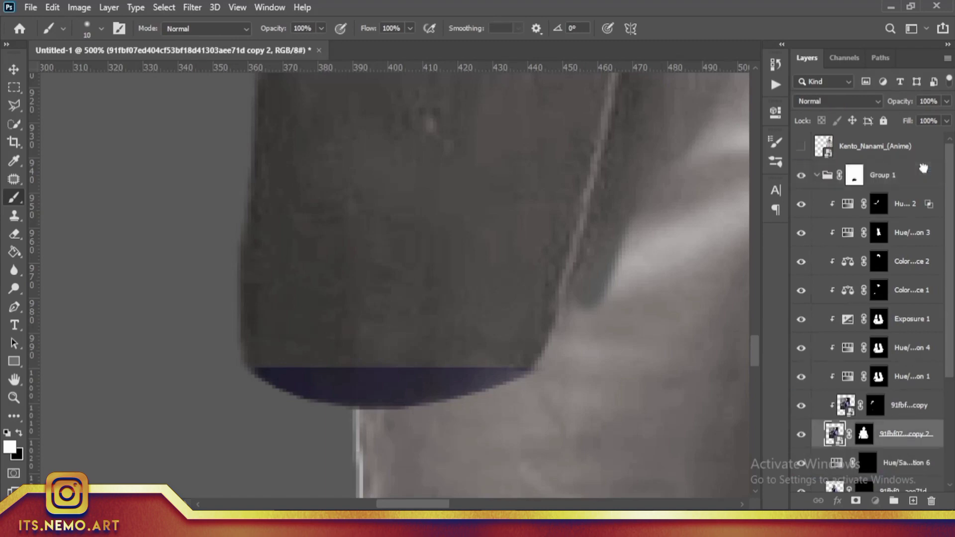
pyautogui.hotkey('ctrl', '1')
# - Compare the copied figure layer on and off with its outline loaded, then deselect
pyautogui.moveTo(572, 360); pyautogui.dragTo(648, 360)
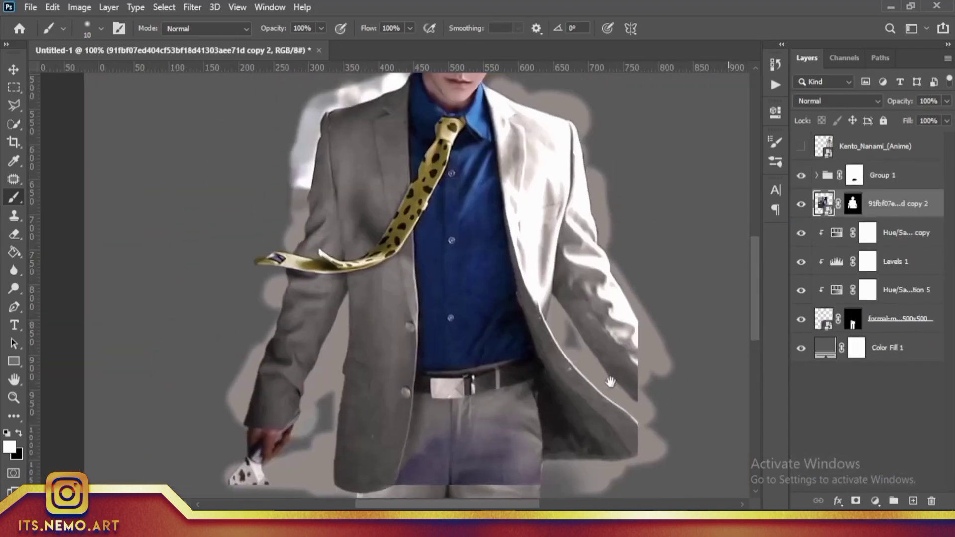
pyautogui.keyDown('ctrl'); pyautogui.click(852, 204); pyautogui.keyUp('ctrl')
pyautogui.click(801, 204)
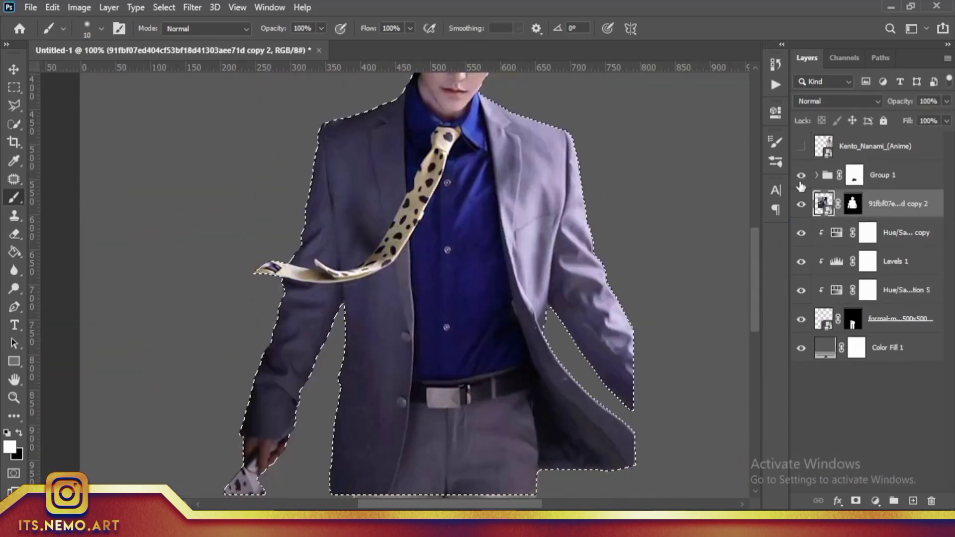
pyautogui.click(801, 204)
pyautogui.hotkey('ctrl', 'd')
pyautogui.moveTo(651, 234); pyautogui.dragTo(615, 319)
pyautogui.click(800, 203)
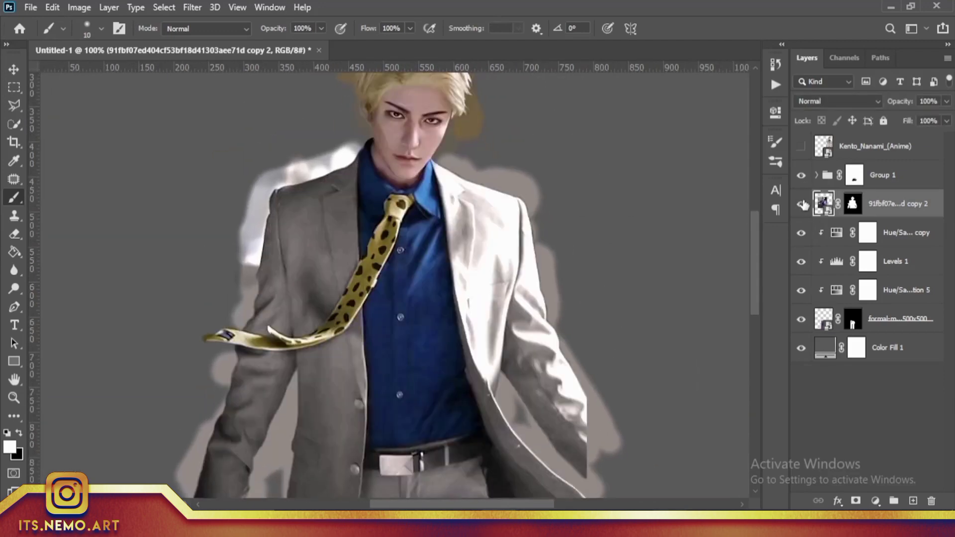
# - Revert to an earlier Layer Visibility history state and select the original figure layer
pyautogui.click(816, 175)
pyautogui.keyDown('ctrl'); pyautogui.click(863, 347); pyautogui.keyUp('ctrl')
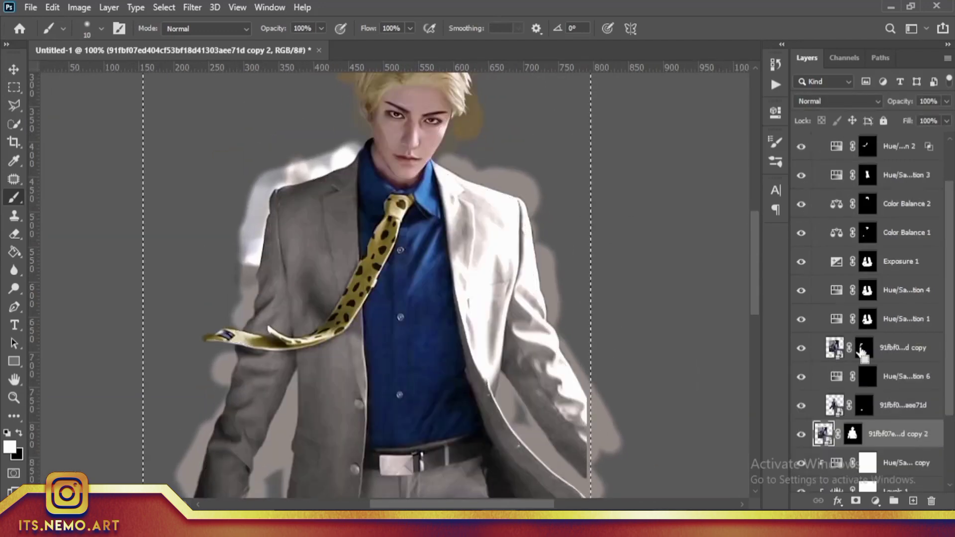
pyautogui.hotkey('ctrl', '0')
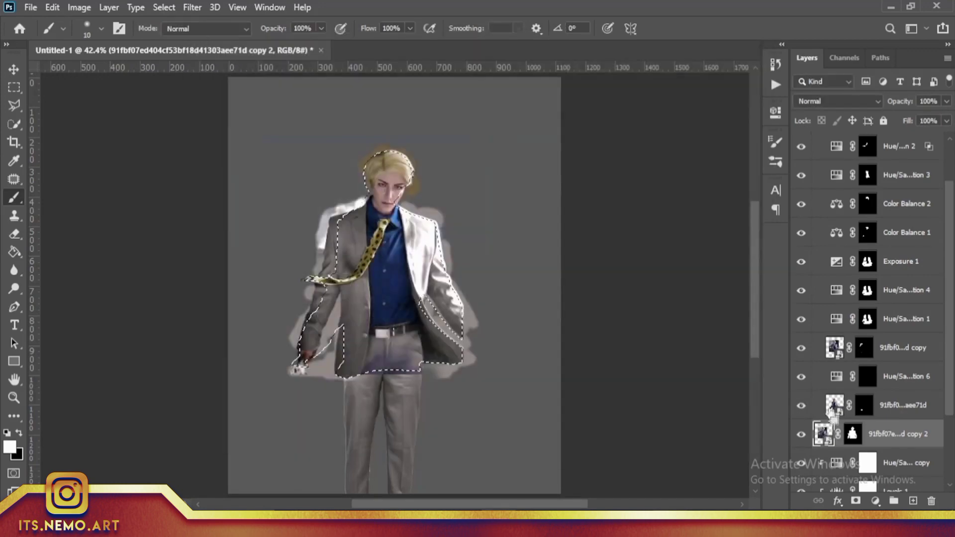
pyautogui.keyDown('ctrl'); pyautogui.click(834, 405); pyautogui.keyUp('ctrl')
pyautogui.scroll(2, 802, 153)
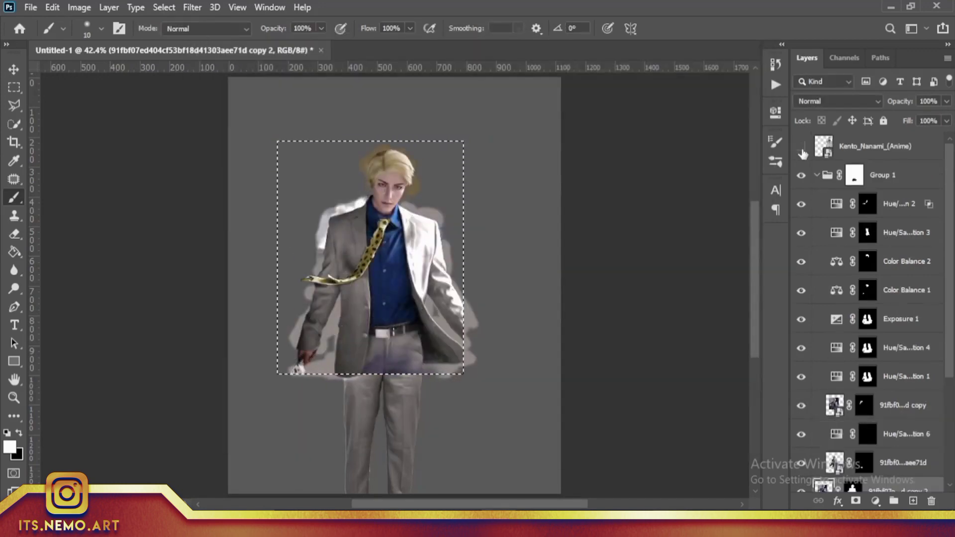
pyautogui.click(775, 64)
pyautogui.click(696, 98)
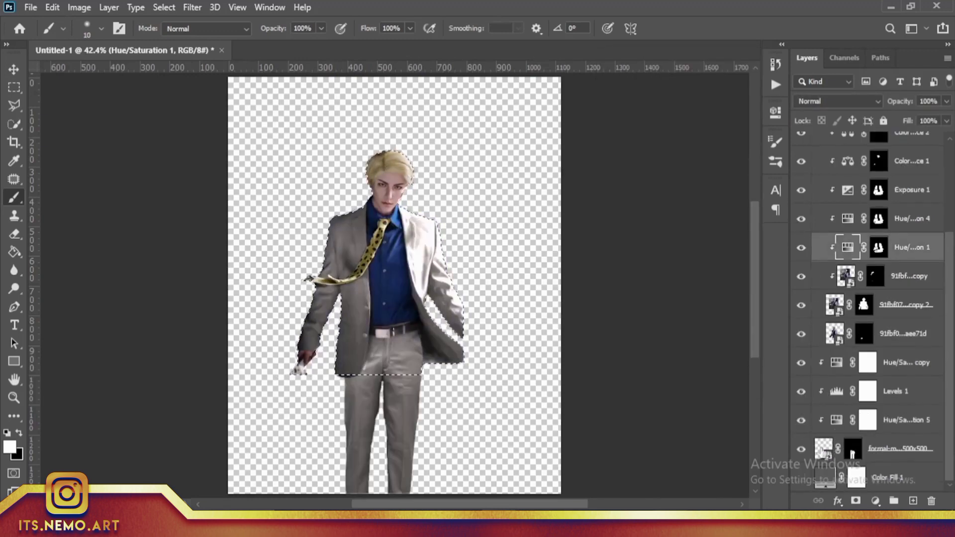
pyautogui.click(913, 417)
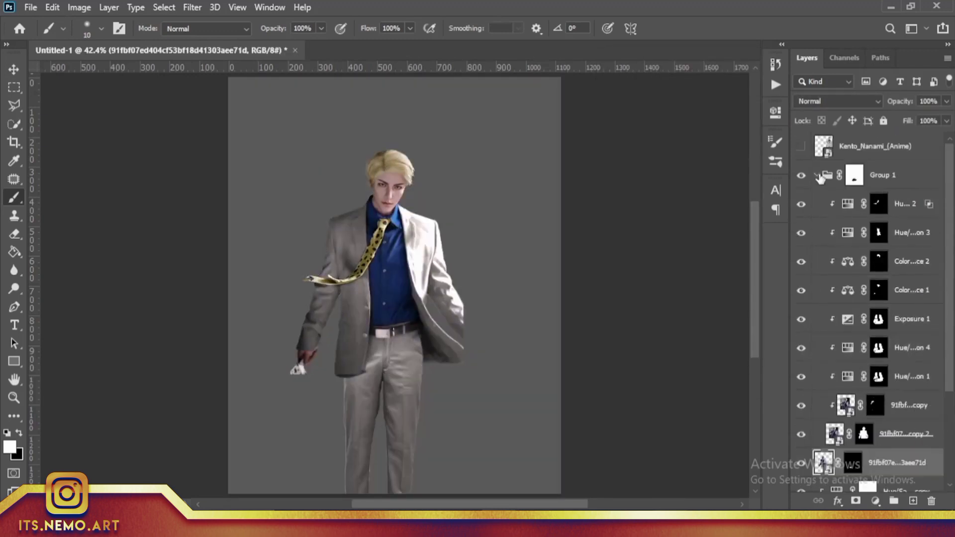
# - Add a clipped Hue/Saturation adjustment with Saturation −100 above the figure
pyautogui.hotkey('ctrl', '+')
pyautogui.hotkey('ctrl', '+')
pyautogui.click(874, 500)
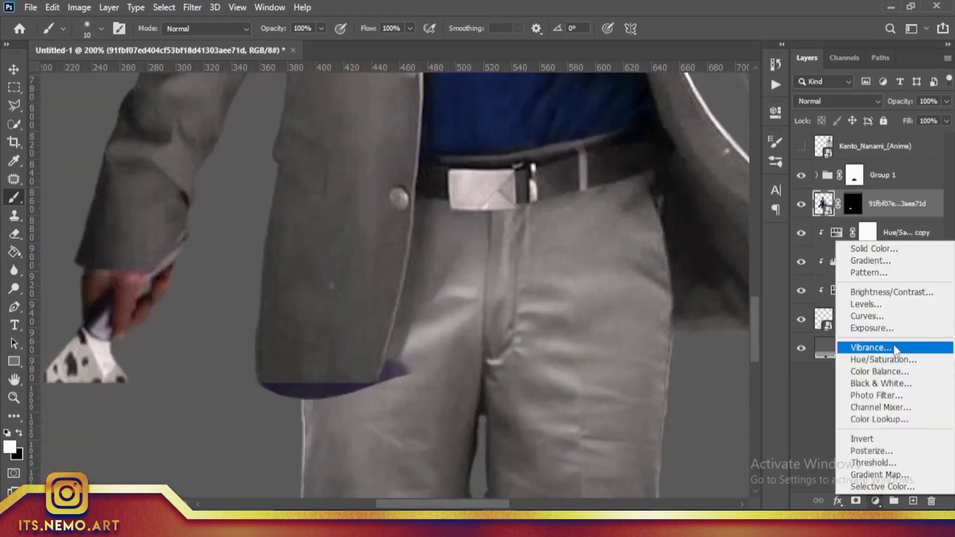
pyautogui.click(890, 365)
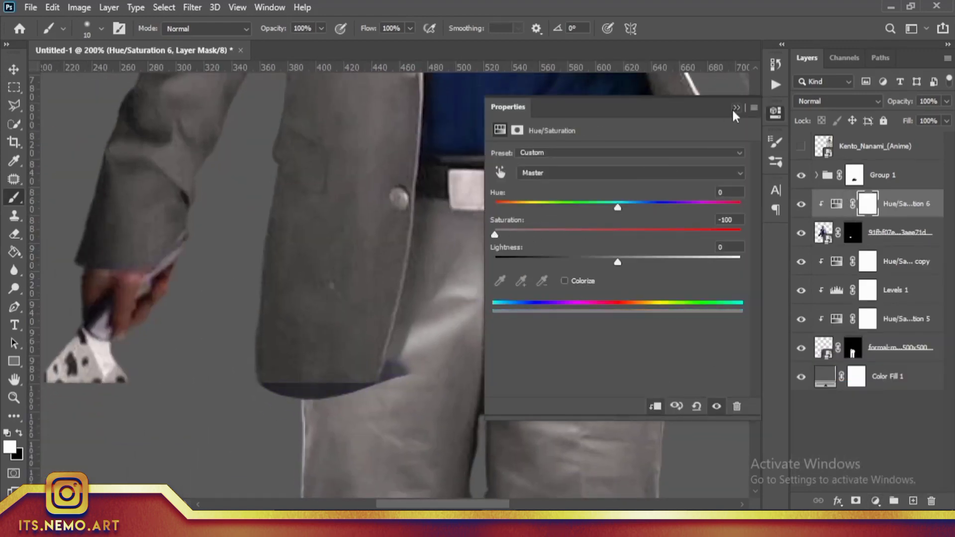
pyautogui.click(735, 107)
pyautogui.hotkey('alt', ']')
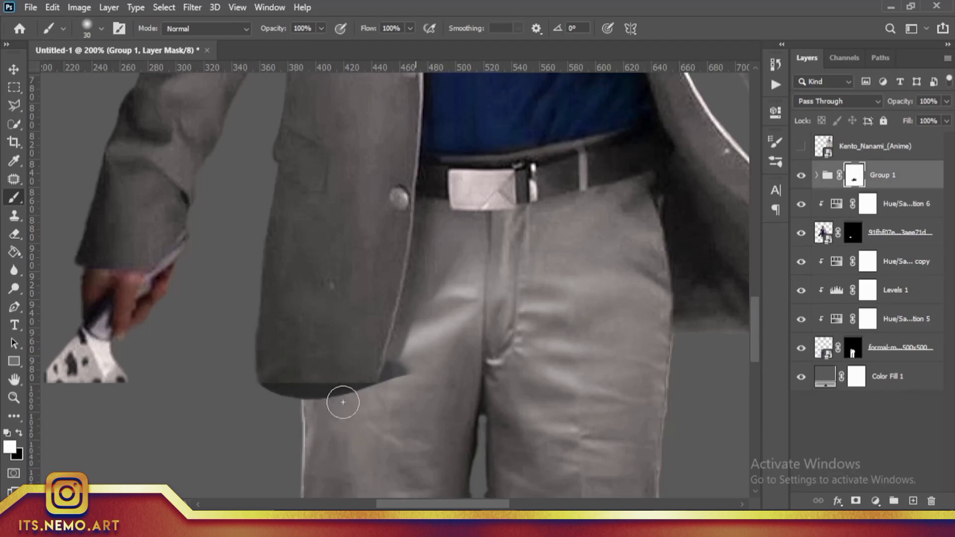
# - Paint black on the figure's mask to hide the dark shadow at the jacket hem
pyautogui.click(851, 236)
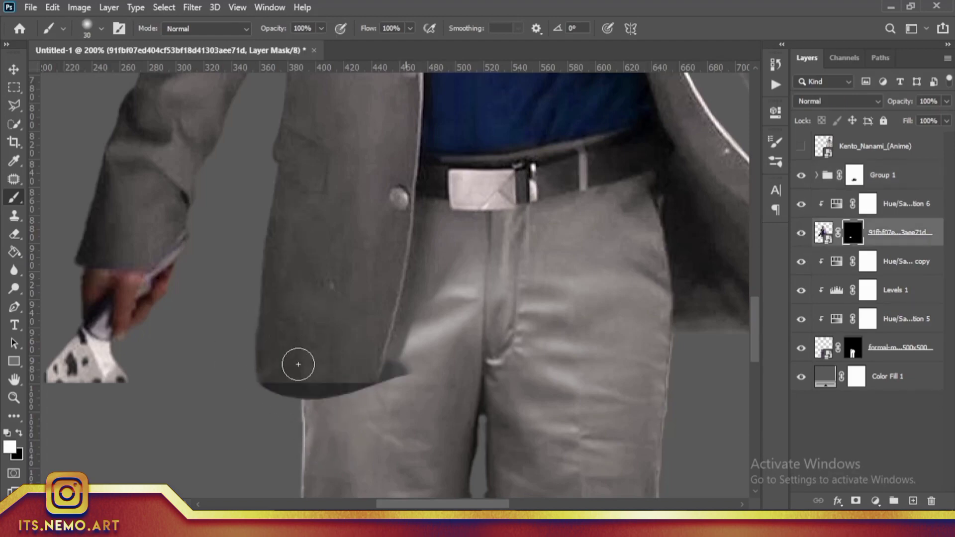
pyautogui.press('x')
pyautogui.moveTo(395, 370); pyautogui.dragTo(420, 345)
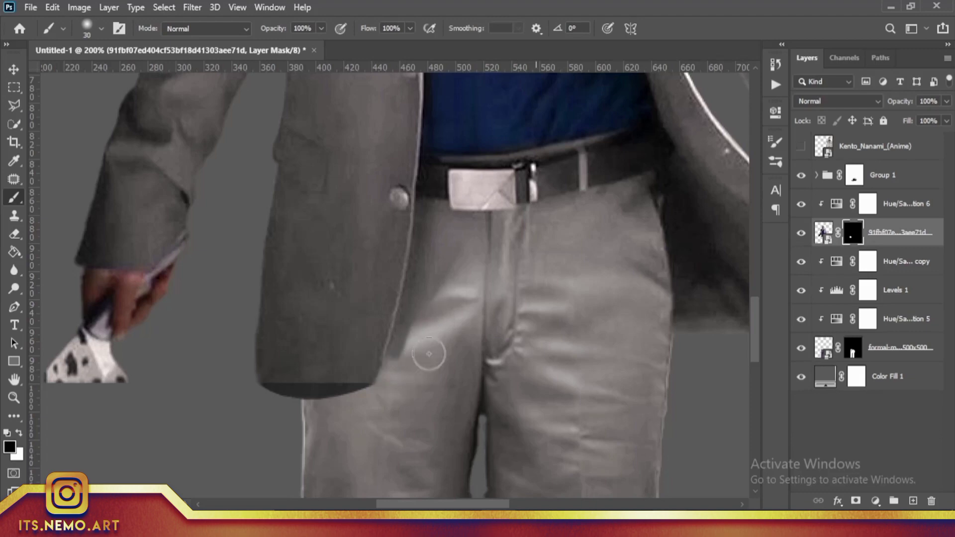
pyautogui.hotkey('ctrl', '0')
pyautogui.scroll(3, 348, 249)
# - Add an Exposure adjustment at +1.50 to brighten the hem
pyautogui.click(875, 501)
pyautogui.click(860, 348)
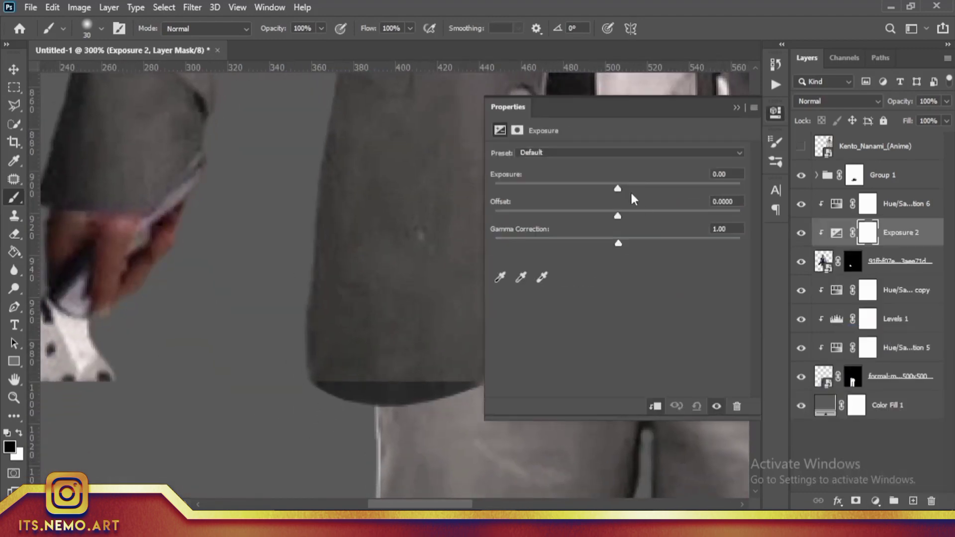
pyautogui.moveTo(631, 191)
pyautogui.mouseDown()
pyautogui.moveTo(645, 190)
pyautogui.moveTo(614, 213)
pyautogui.mouseUp()
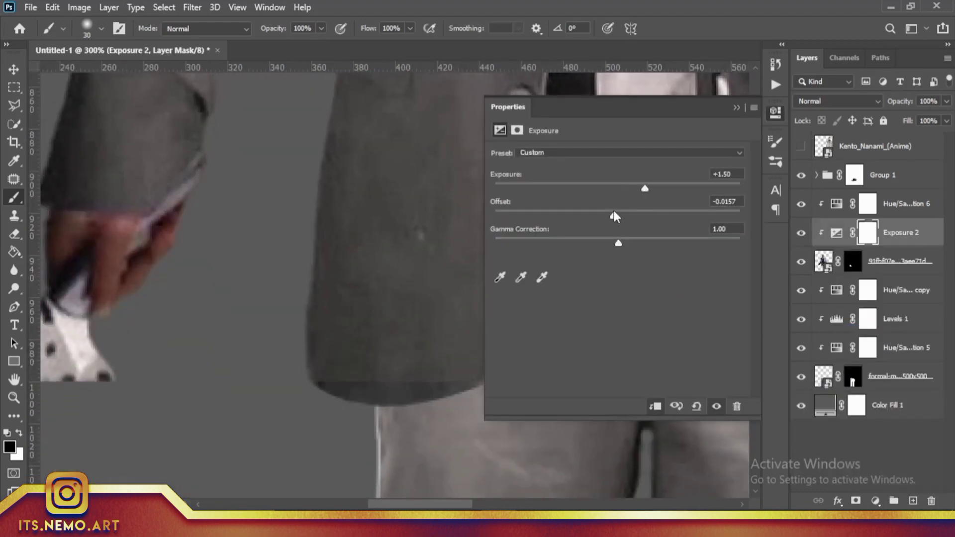
pyautogui.click(735, 107)
# - Add another Hue/Saturation adjustment with Colorize on and Hue 13 for a warm tint
pyautogui.click(903, 203)
pyautogui.click(875, 501)
pyautogui.click(890, 365)
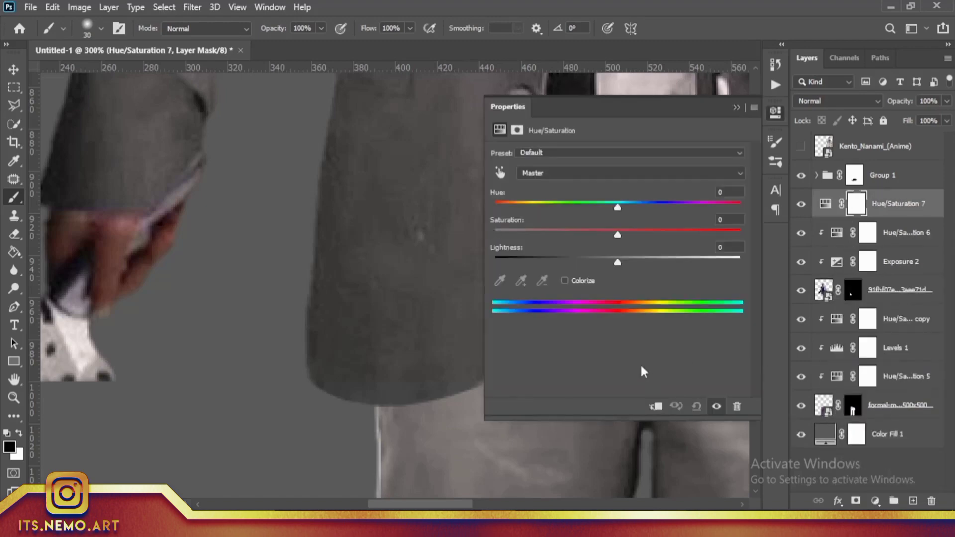
pyautogui.click(571, 280)
pyautogui.moveTo(497, 208); pyautogui.dragTo(504, 207)
pyautogui.click(735, 108)
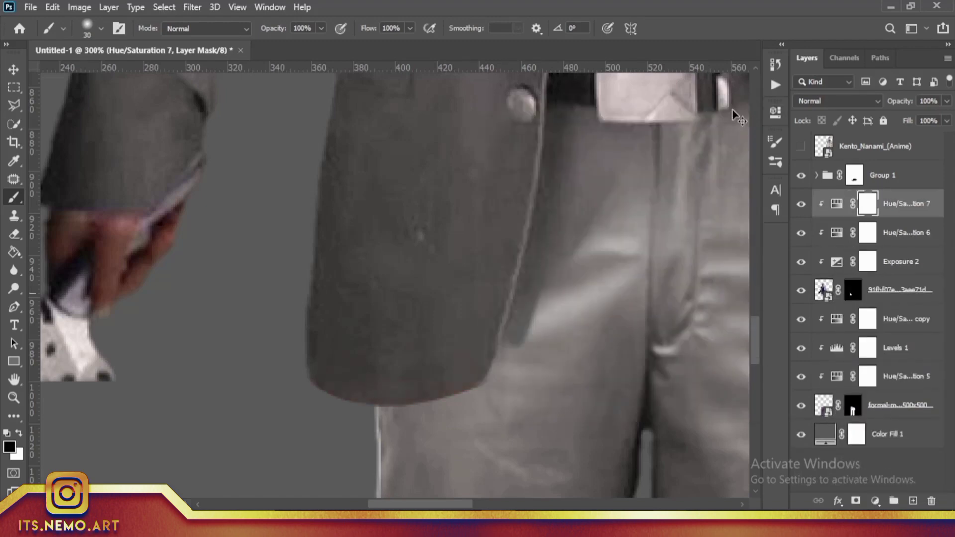
# - Toggle the original figure layer's mask off and on to compare the result
pyautogui.hotkey('ctrl', '0')
pyautogui.hotkey('ctrl', '+')
pyautogui.hotkey('ctrl', '+')
pyautogui.hotkey('ctrl', '+')
pyautogui.scroll(5, 533, 277)
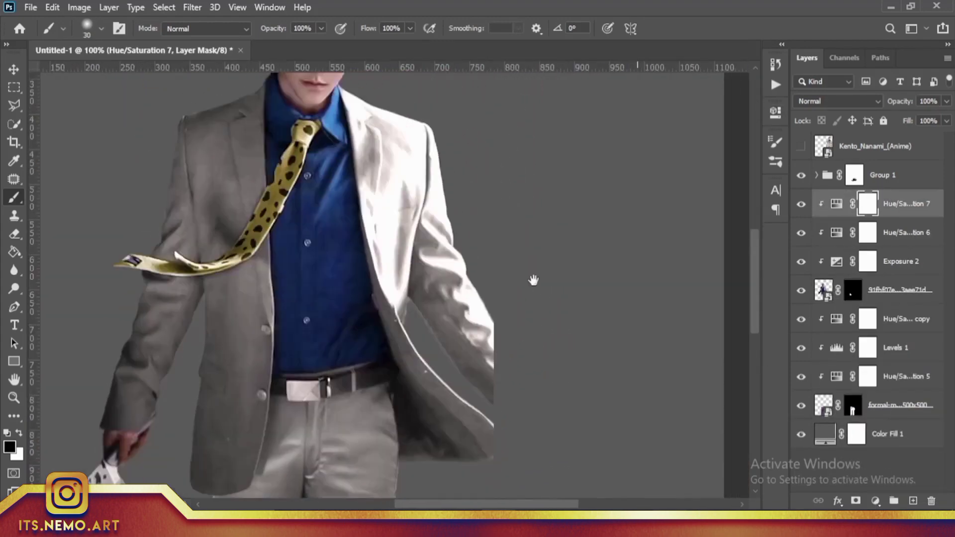
pyautogui.click(824, 289)
pyautogui.keyDown('shift'); pyautogui.click(852, 294); pyautogui.keyUp('shift')
pyautogui.keyDown('shift'); pyautogui.click(851, 293); pyautogui.keyUp('shift')
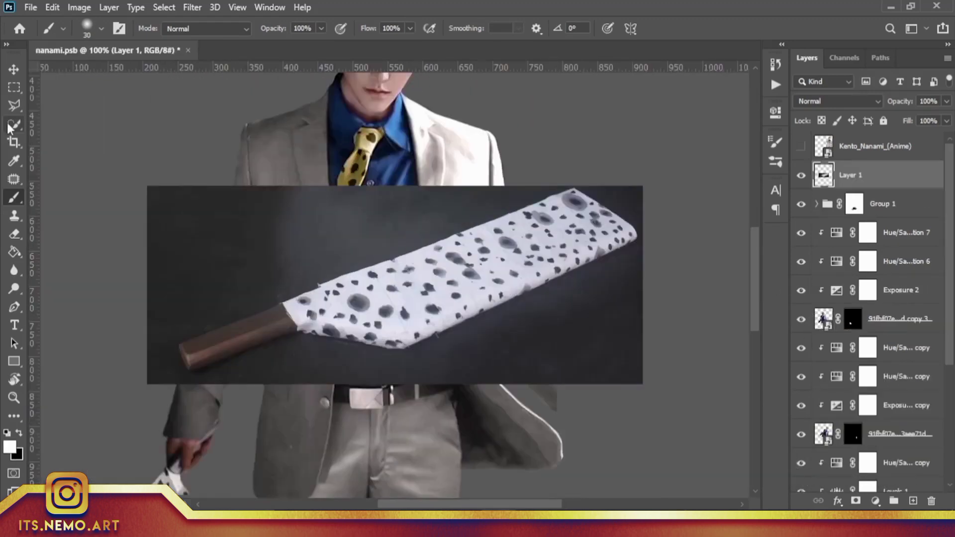
# - Trace the spotted cleaver with the Polygonal Lasso and mask its dark backdrop away
pyautogui.click(10, 127)
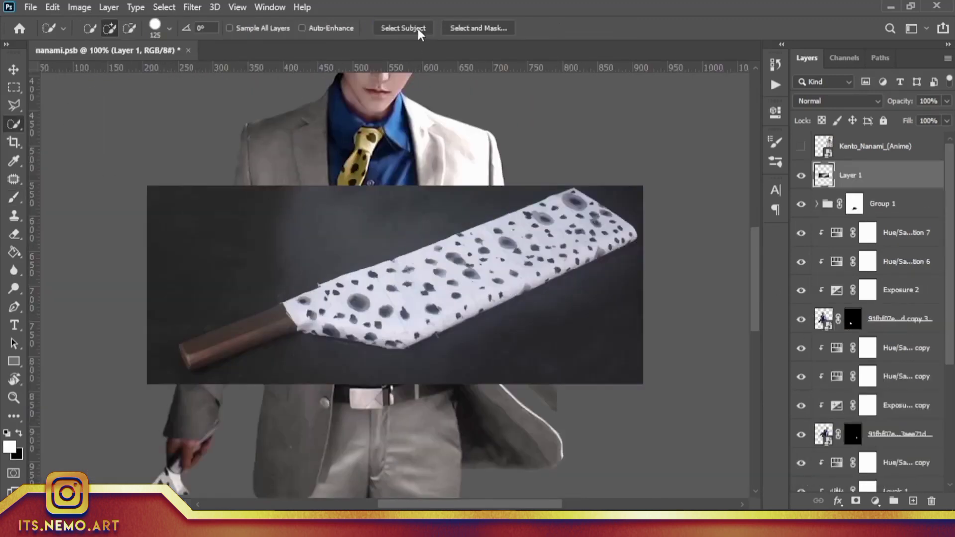
pyautogui.hotkey('ctrl', '+')
pyautogui.hotkey('ctrl', '+')
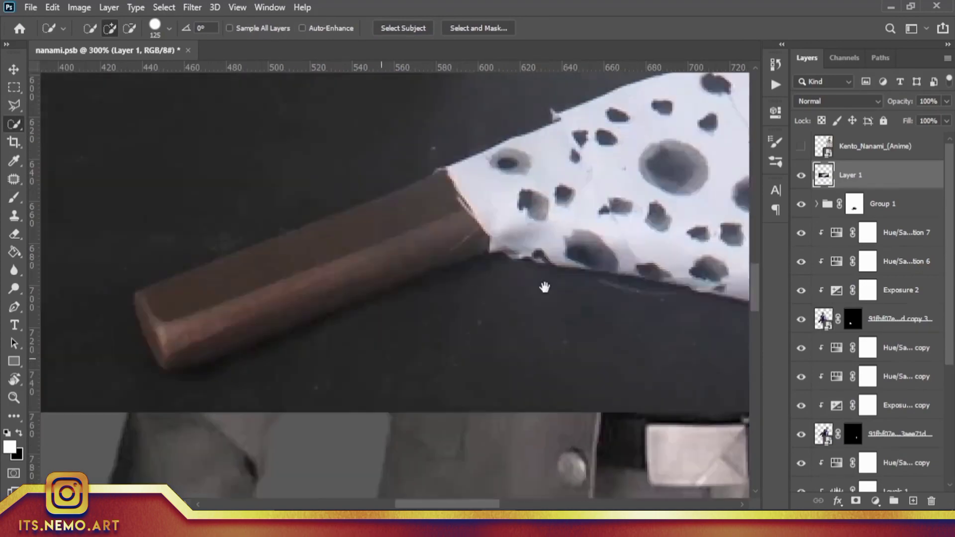
pyautogui.press('l')
pyautogui.click(543, 274)
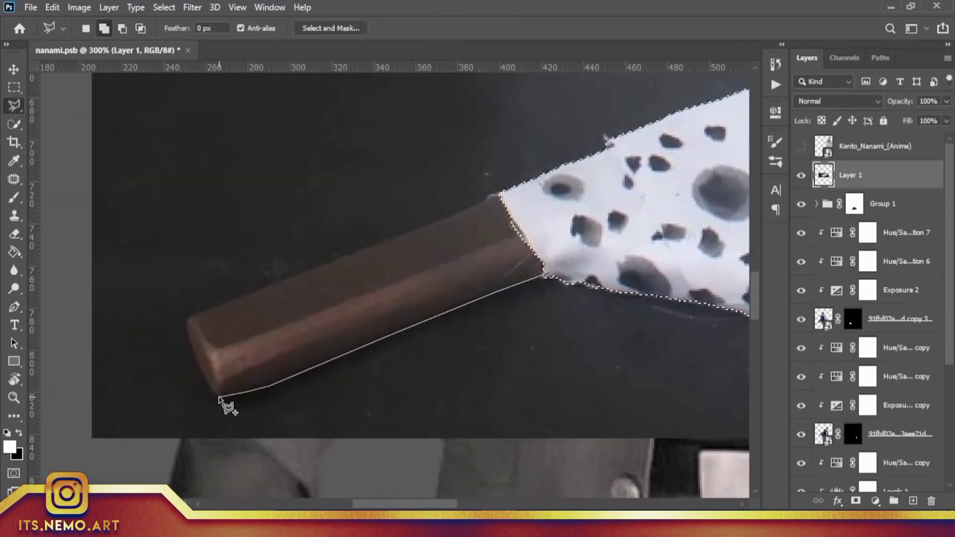
pyautogui.click(188, 321)
pyautogui.doubleClick(497, 195)
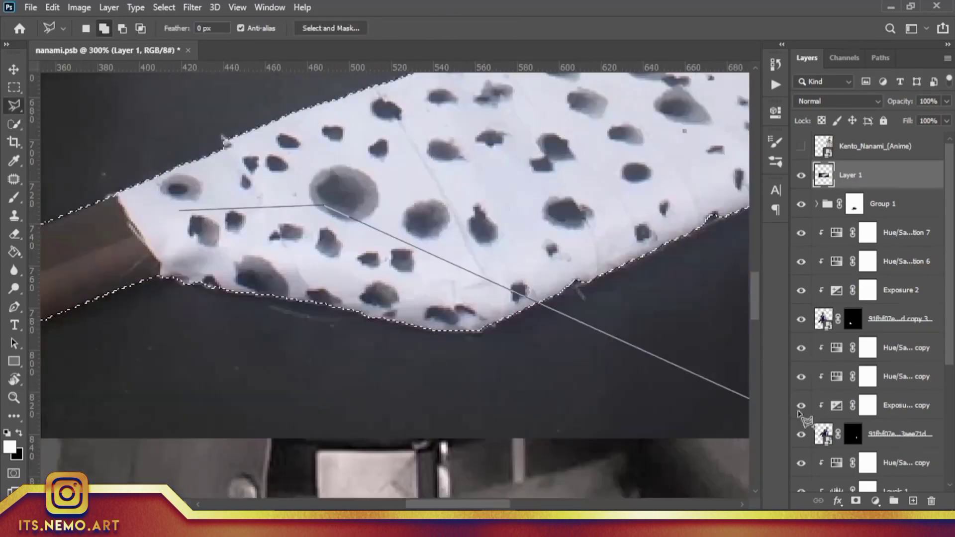
pyautogui.click(855, 500)
pyautogui.hotkey('ctrl', '0')
# - Convert the cleaver to a smart object, scale it to about 58%, rotate ~108.5° into the hand
pyautogui.click(814, 195)
pyautogui.hotkey('ctrl', 't')
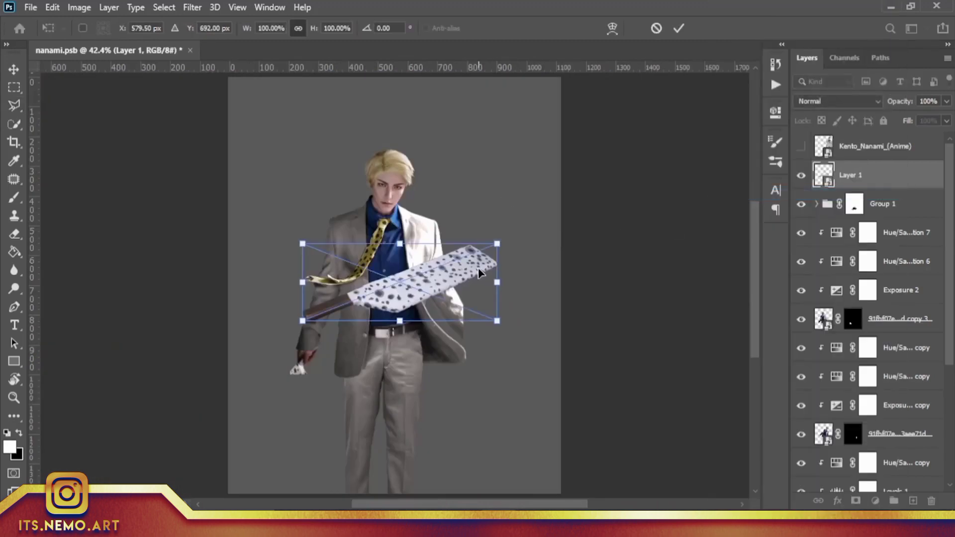
pyautogui.rightClick(478, 268)
pyautogui.click(543, 489)
pyautogui.moveTo(503, 249); pyautogui.dragTo(649, 213)
pyautogui.moveTo(398, 259)
pyautogui.mouseDown()
pyautogui.moveTo(289, 467)
pyautogui.moveTo(199, 477)
pyautogui.mouseUp()
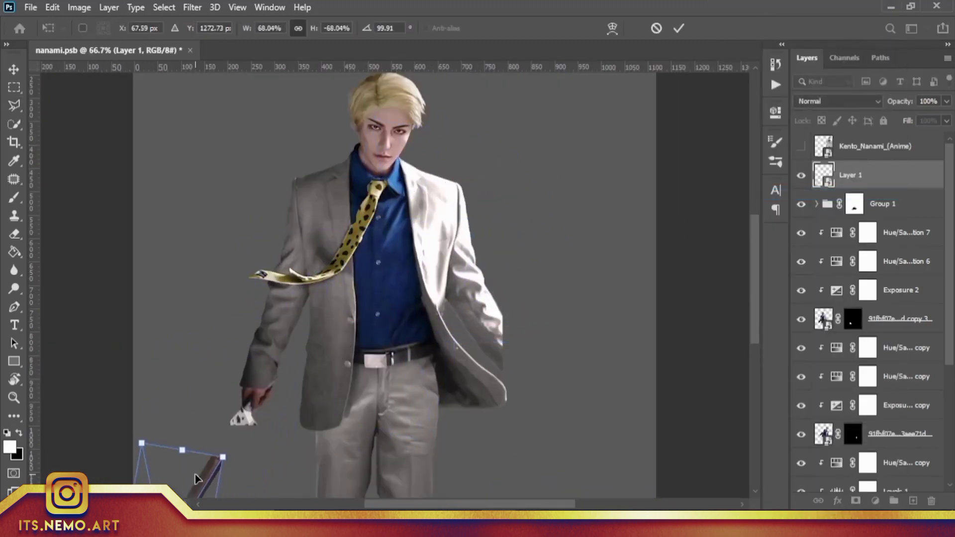
pyautogui.moveTo(255, 451)
pyautogui.mouseDown()
pyautogui.moveTo(238, 458)
pyautogui.moveTo(249, 448)
pyautogui.mouseUp()
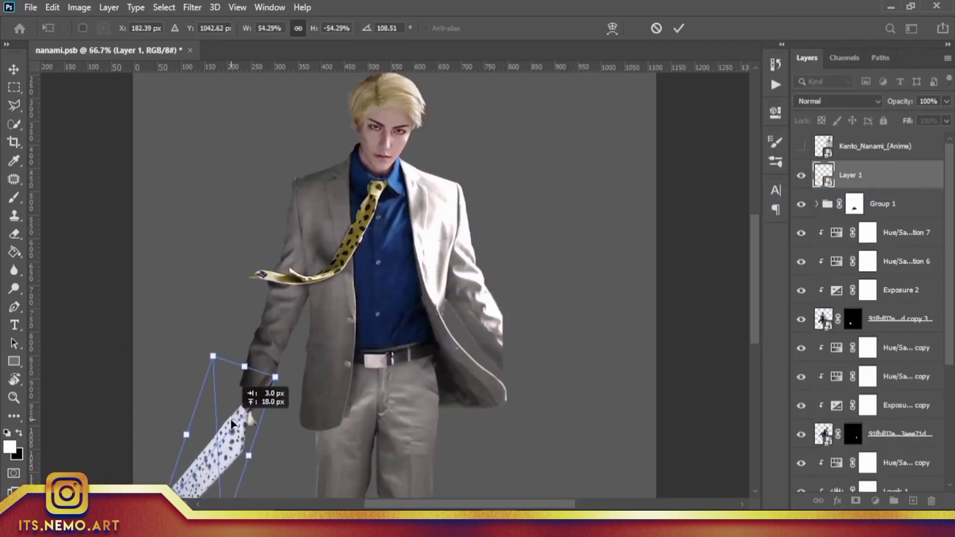
pyautogui.moveTo(298, 348); pyautogui.dragTo(337, 199)
pyautogui.moveTo(254, 290); pyautogui.dragTo(257, 293)
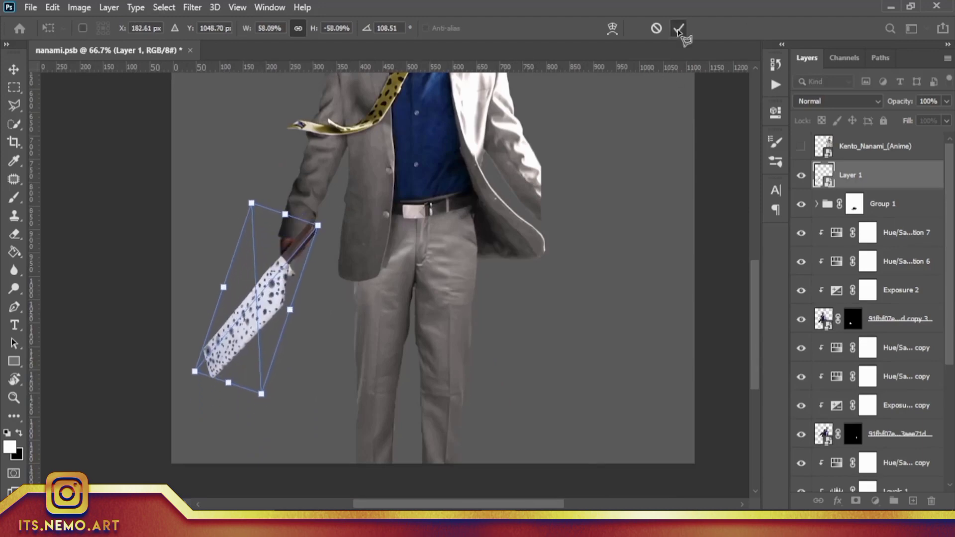
pyautogui.scroll(3, 433, 284)
pyautogui.rightClick(323, 70)
# - Warp the blade's upper end to bend and widen it toward the handle
pyautogui.click(392, 214)
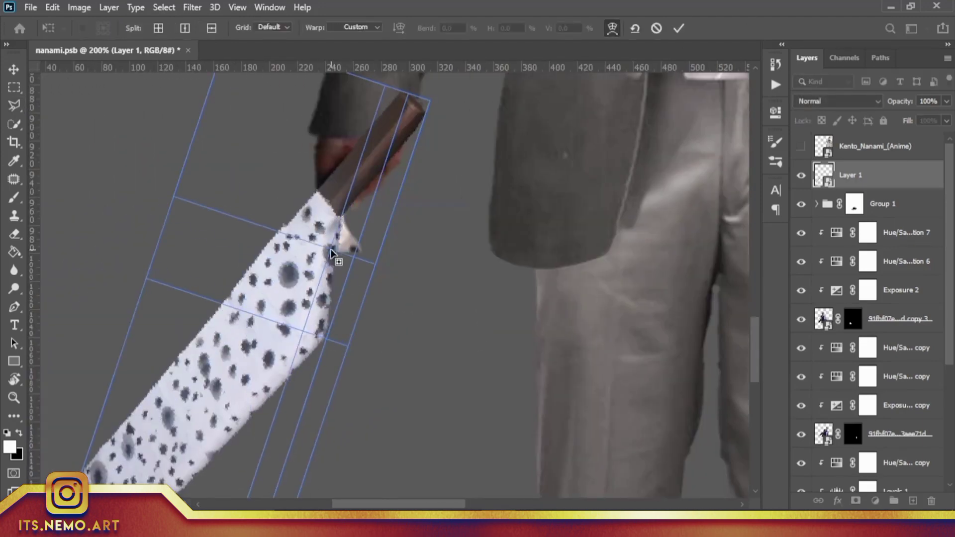
pyautogui.moveTo(331, 333); pyautogui.dragTo(320, 302)
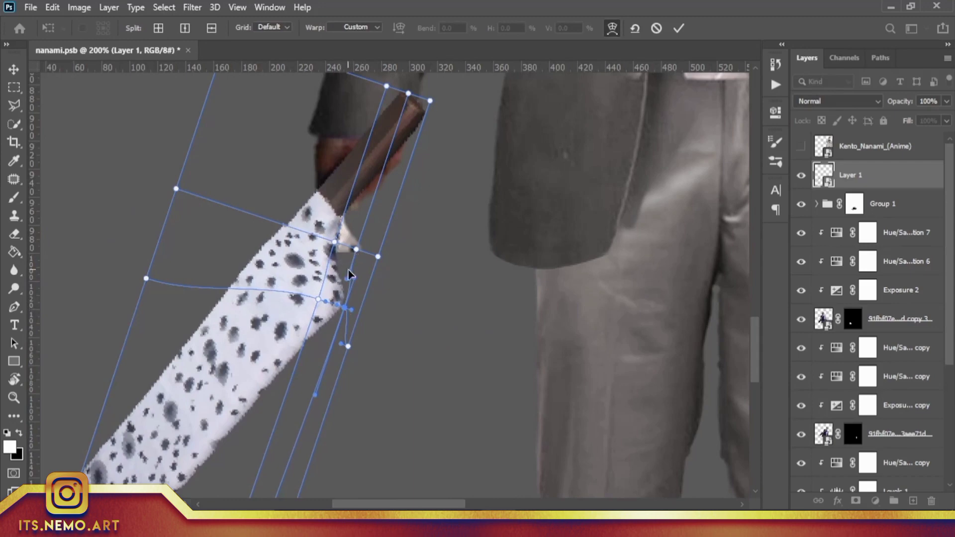
pyautogui.moveTo(361, 265)
pyautogui.mouseDown()
pyautogui.moveTo(341, 288)
pyautogui.moveTo(329, 342)
pyautogui.mouseUp()
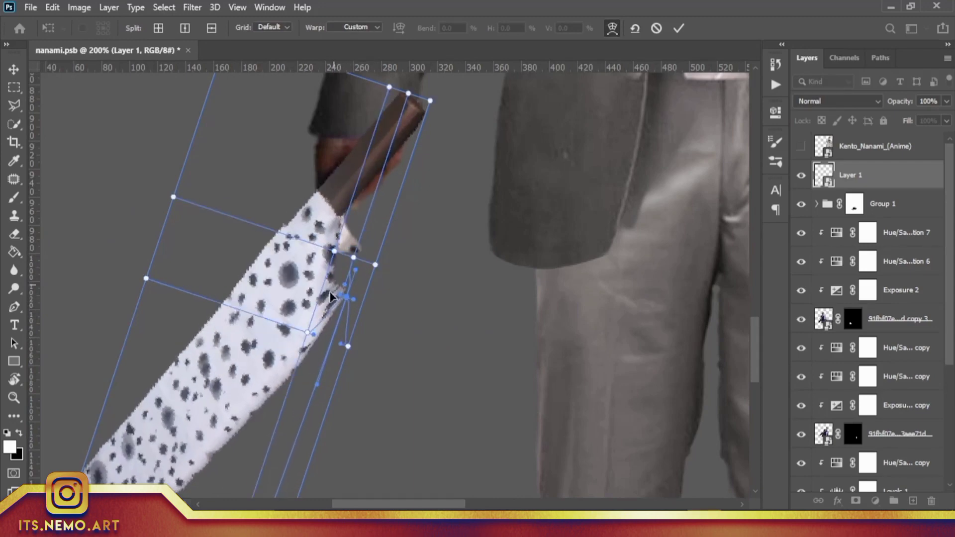
pyautogui.moveTo(330, 297); pyautogui.dragTo(333, 289)
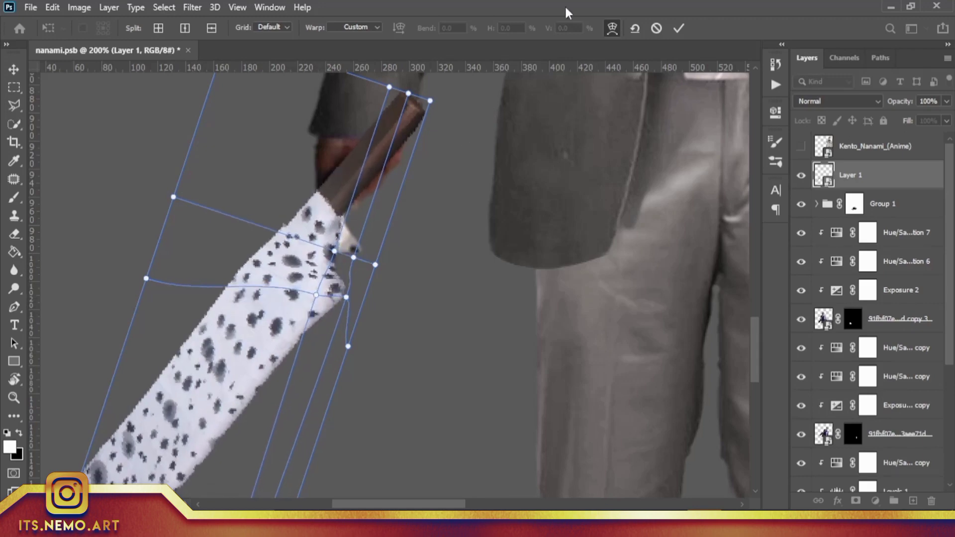
pyautogui.moveTo(397, 249); pyautogui.dragTo(565, 189)
pyautogui.press('Return')
# - Warp again with split grid lines, pulling the blade's top corner toward the handle
pyautogui.hotkey('ctrl', 't')
pyautogui.rightClick(485, 247)
pyautogui.click(497, 318)
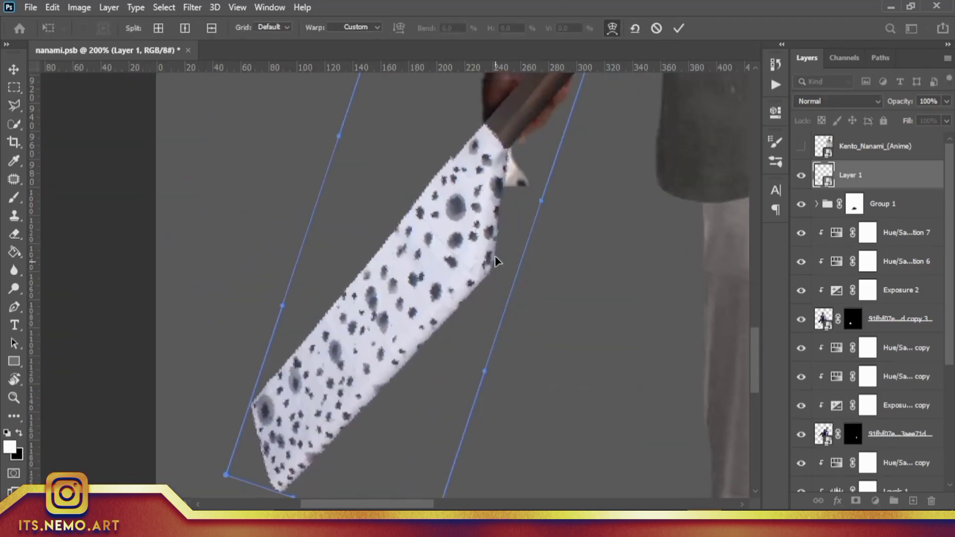
pyautogui.keyDown('alt'); pyautogui.click(497, 173); pyautogui.keyUp('alt')
pyautogui.moveTo(497, 285); pyautogui.dragTo(485, 267)
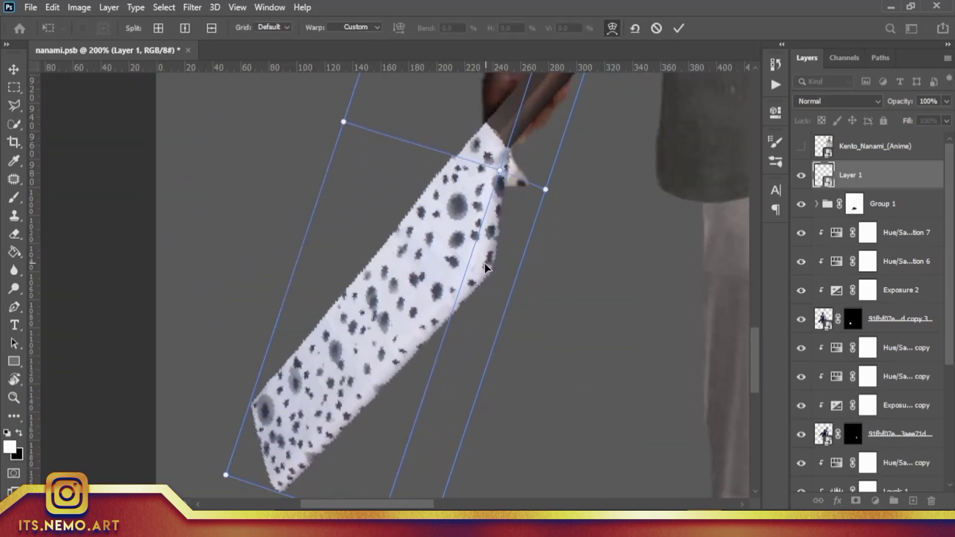
pyautogui.press('Return')
# - Use Liquify Forward Warp with a smaller brush to smooth the blade edge beside the handle
pyautogui.click(193, 7)
pyautogui.click(211, 111)
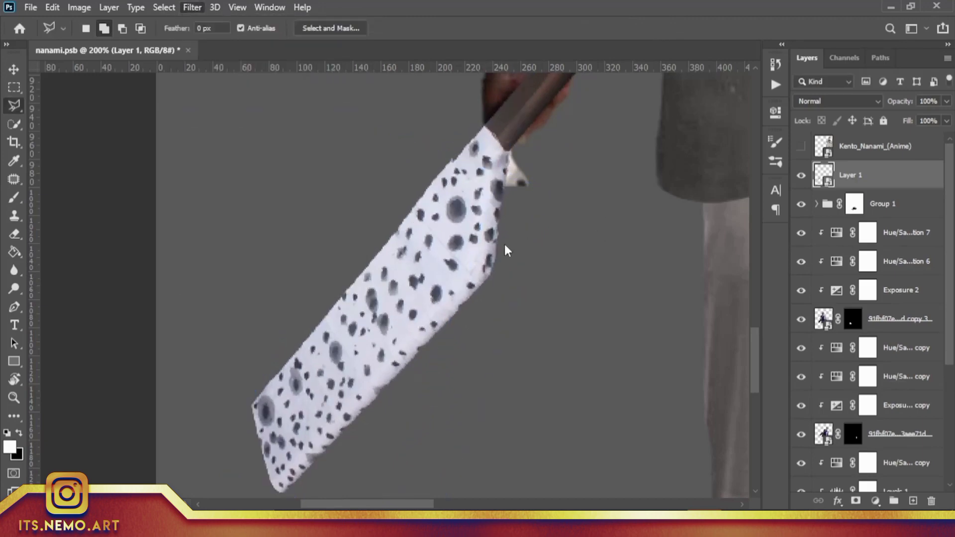
pyautogui.scroll(3, 519, 266)
pyautogui.press('[')
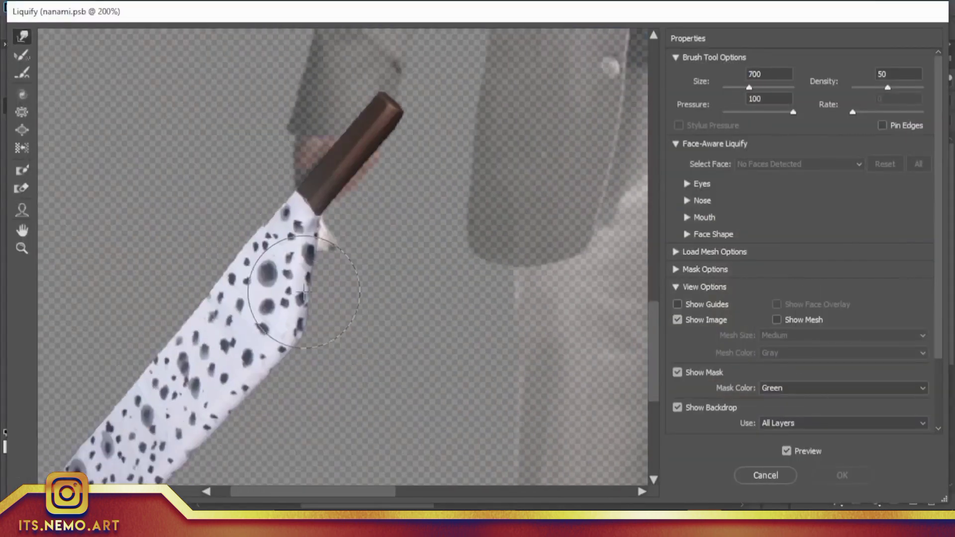
pyautogui.press('[')
pyautogui.press('[')
pyautogui.press('[')
pyautogui.moveTo(304, 292); pyautogui.dragTo(328, 247)
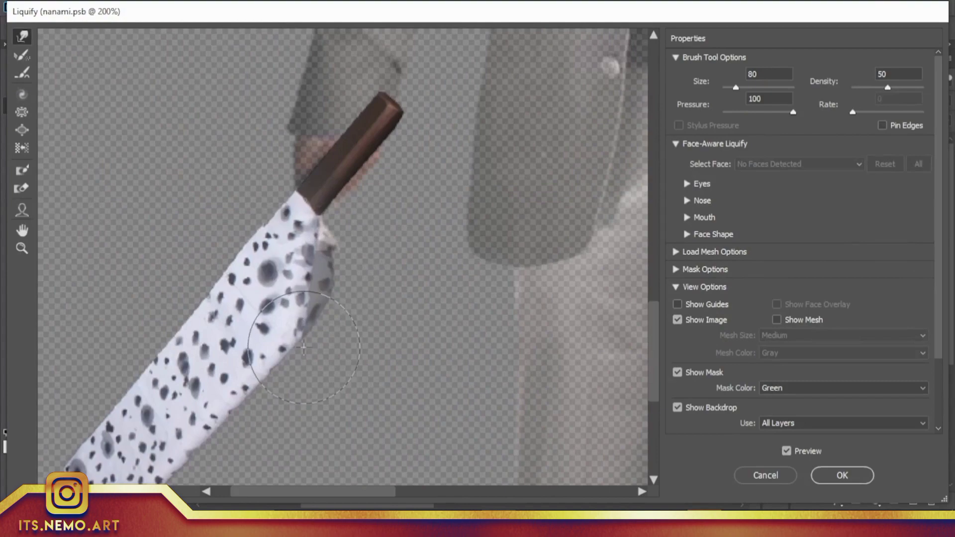
pyautogui.moveTo(304, 348); pyautogui.dragTo(376, 263)
pyautogui.press('Return')
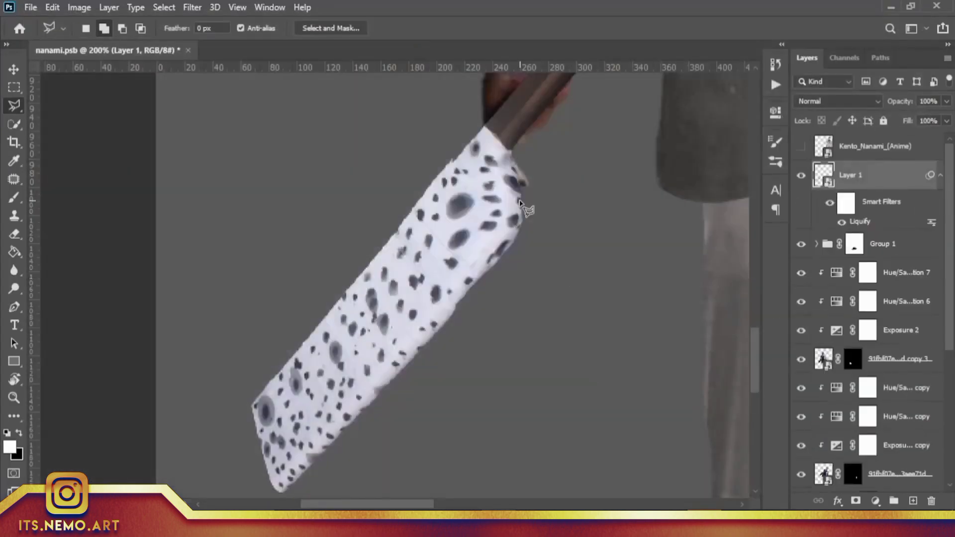
# - Cancel the blocked transform and convert Layer 1 so it can be warped
pyautogui.hotkey('ctrl', 't')
pyautogui.press('Return')
pyautogui.rightClick(503, 214)
pyautogui.click(533, 367)
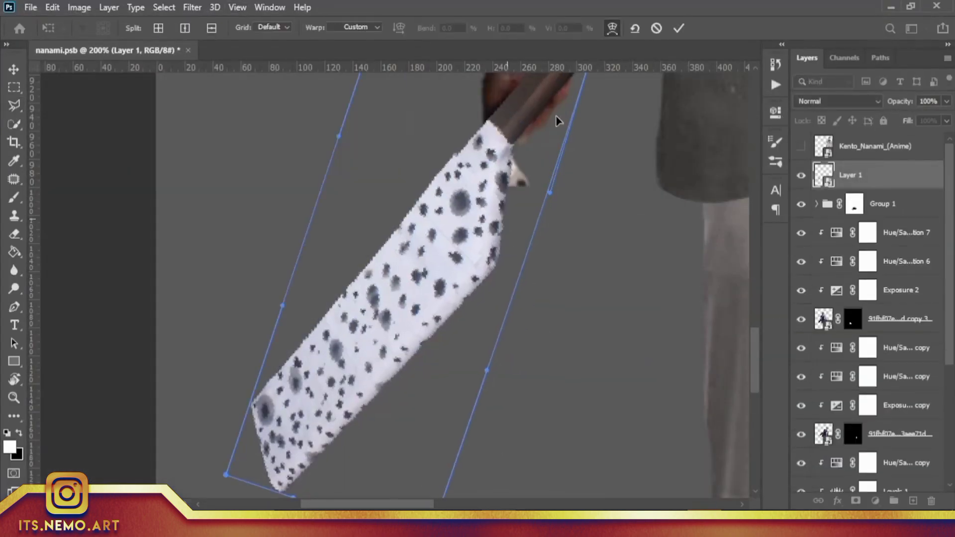
pyautogui.press('Escape')
pyautogui.rightClick(818, 216)
pyautogui.click(753, 145)
# - Warp the blade's top corner up to meet the handle, then zoom in on the blade
pyautogui.hotkey('ctrl', 't')
pyautogui.rightClick(527, 219)
pyautogui.click(542, 308)
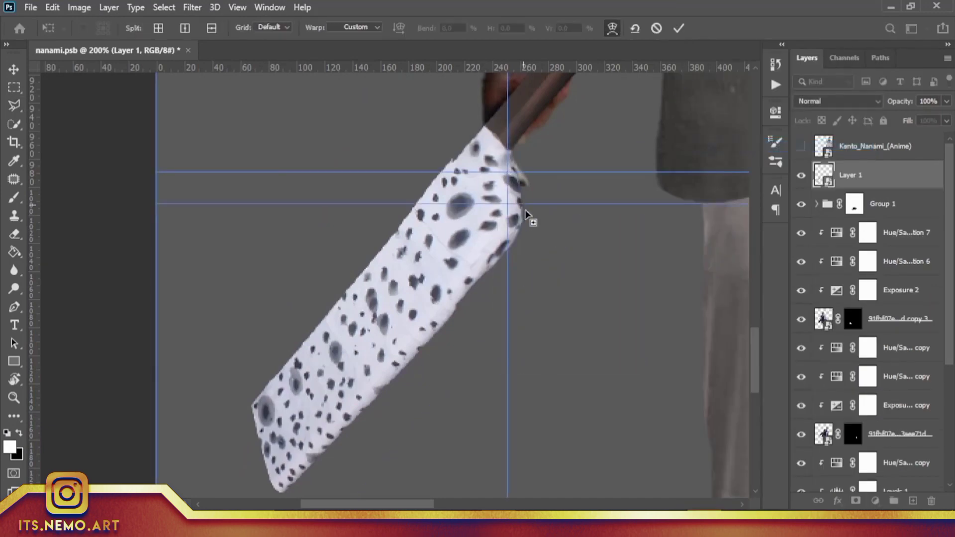
pyautogui.moveTo(521, 208)
pyautogui.mouseDown()
pyautogui.moveTo(535, 197)
pyautogui.moveTo(520, 167)
pyautogui.mouseUp()
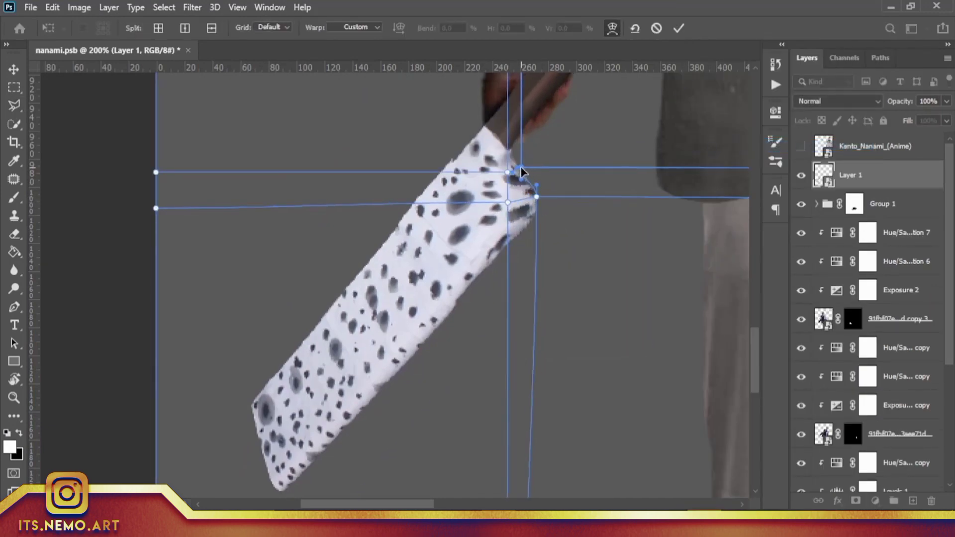
pyautogui.click(678, 28)
pyautogui.hotkey('ctrl', '0')
pyautogui.press('l')
pyautogui.scroll(5, 393, 331)
pyautogui.moveTo(298, 348); pyautogui.dragTo(487, 169)
# - Add a mask to Layer 1, choose a Hard Round brush, and view the hand at 37% opacity
pyautogui.click(855, 501)
pyautogui.press('b')
pyautogui.rightClick(631, 154)
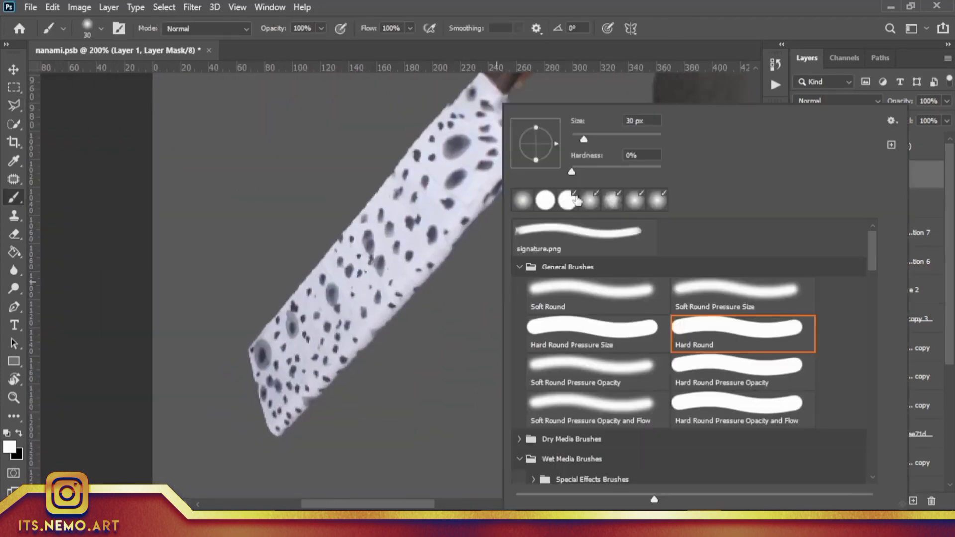
pyautogui.press('Return')
pyautogui.moveTo(582, 145); pyautogui.dragTo(477, 235)
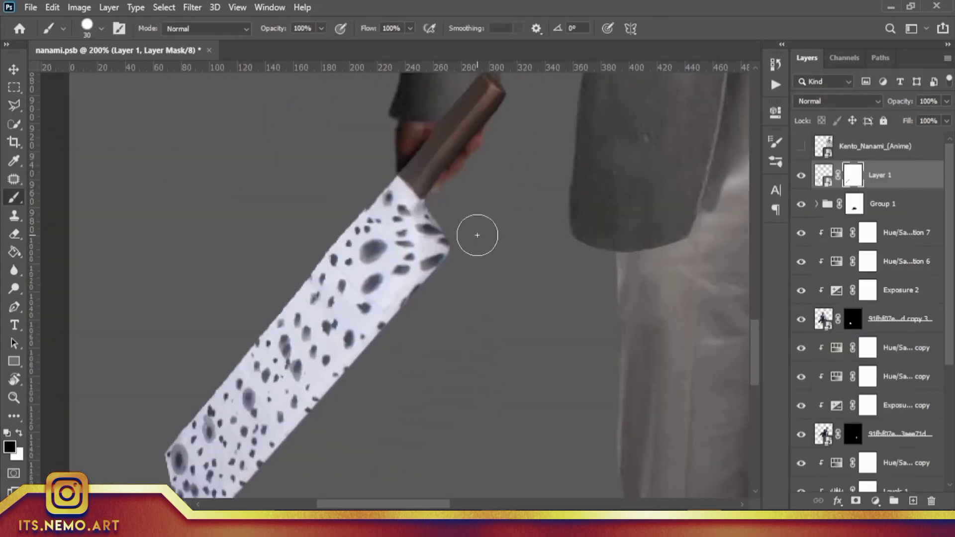
pyautogui.moveTo(432, 205)
pyautogui.mouseDown()
pyautogui.moveTo(524, 177)
pyautogui.moveTo(470, 334)
pyautogui.mouseUp()
pyautogui.hotkey('ctrl', ',')
pyautogui.scroll(3, 603, 238)
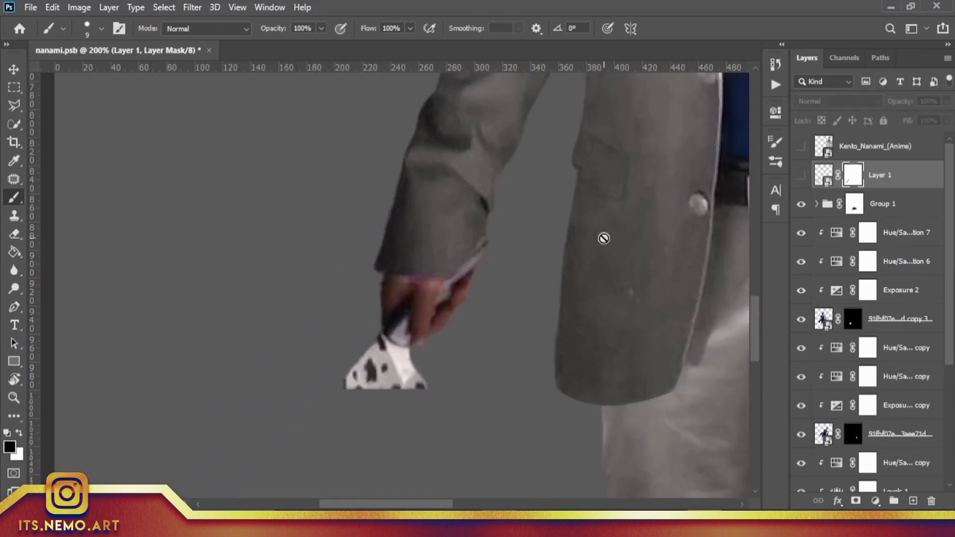
pyautogui.moveTo(603, 239); pyautogui.dragTo(521, 227)
pyautogui.hotkey('ctrl', ',')
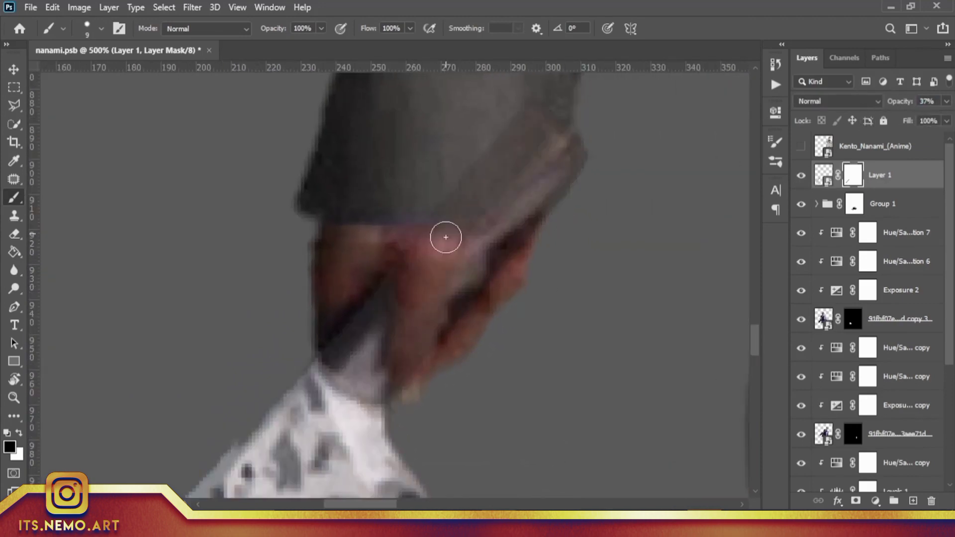
# - Restore full opacity and mask out the stray handle piece over the sleeve
pyautogui.rightClick(443, 180)
pyautogui.press('Escape')
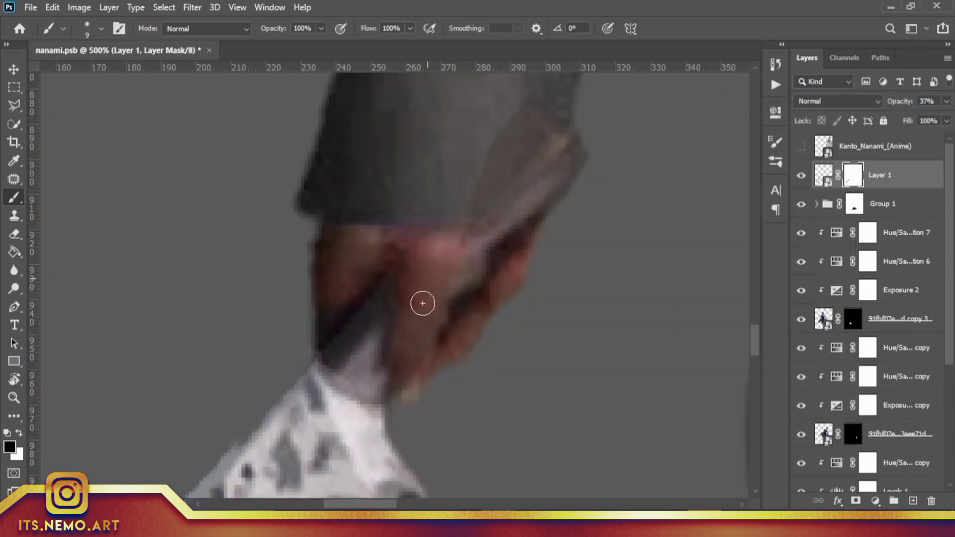
pyautogui.press('0')
pyautogui.hotkey('ctrl', '0')
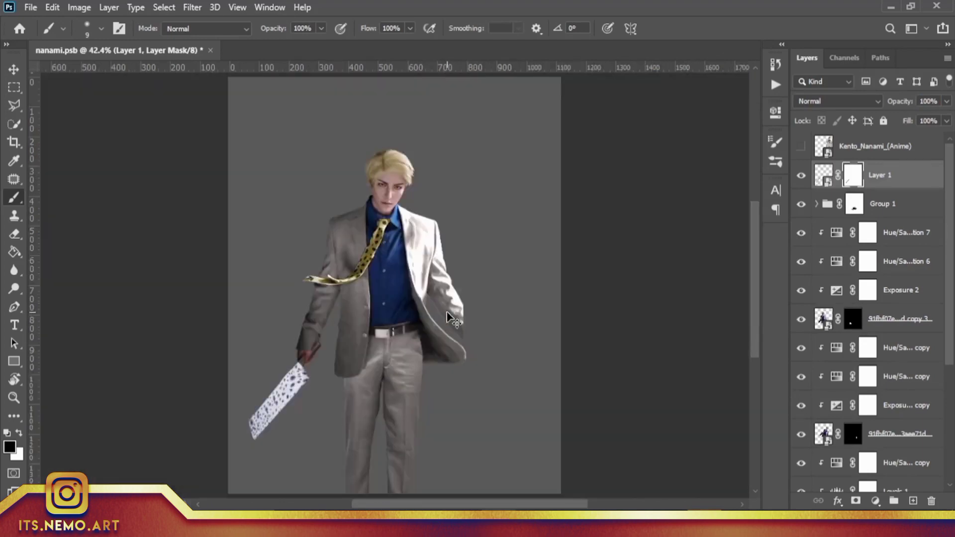
pyautogui.scroll(2, 423, 284)
pyautogui.scroll(4, 432, 308)
pyautogui.scroll(4, 450, 352)
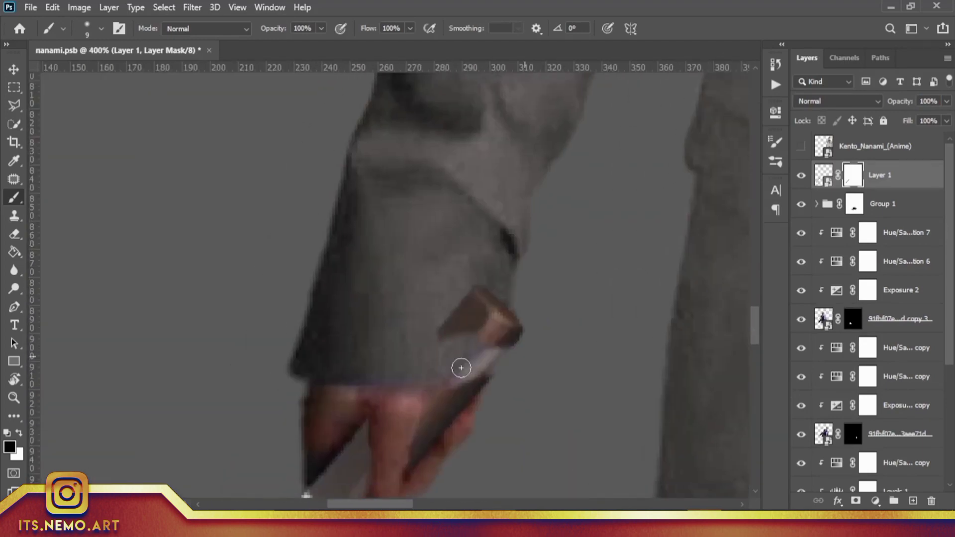
pyautogui.moveTo(461, 368); pyautogui.dragTo(418, 388)
pyautogui.scroll(-2, 498, 348)
# - Swap between black and white to refine the mask, checking the whole figure
pyautogui.press('x')
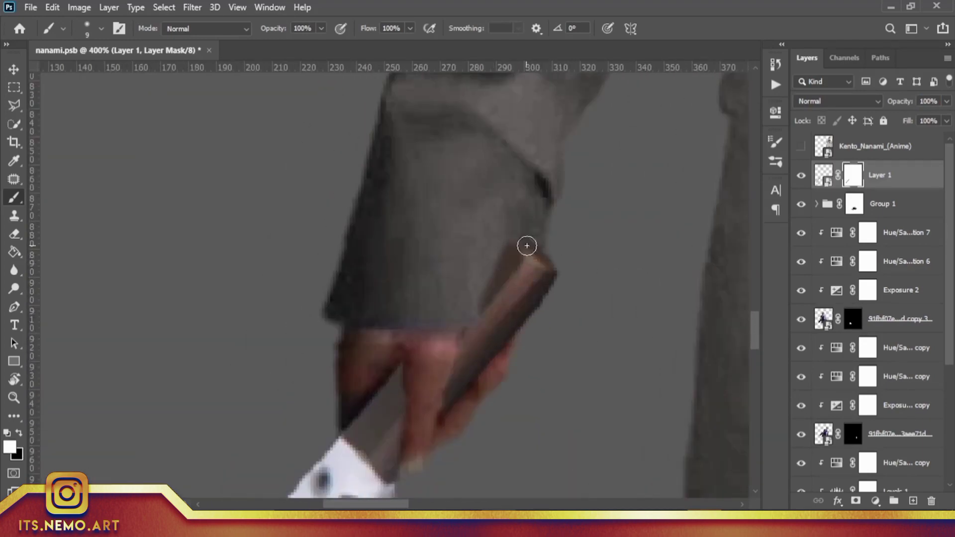
pyautogui.hotkey('ctrl', '0')
pyautogui.scroll(2, 479, 341)
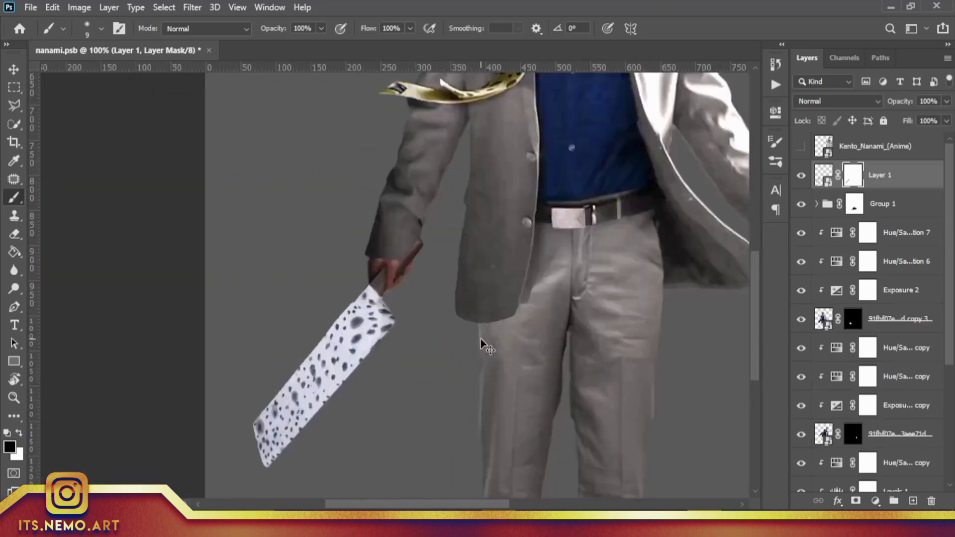
pyautogui.scroll(4, 392, 347)
pyautogui.press('x')
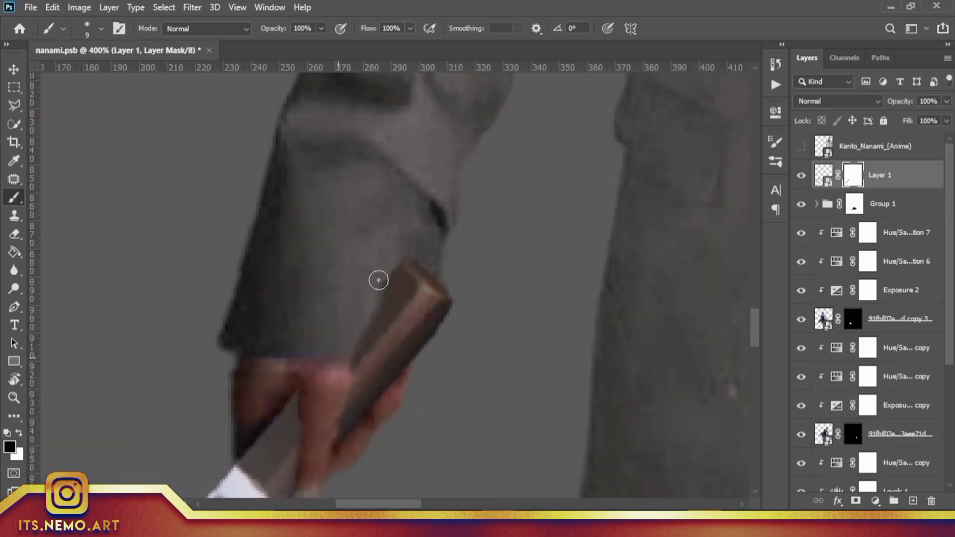
pyautogui.hotkey('ctrl', '0')
pyautogui.scroll(1, 533, 295)
pyautogui.scroll(-1, 438, 415)
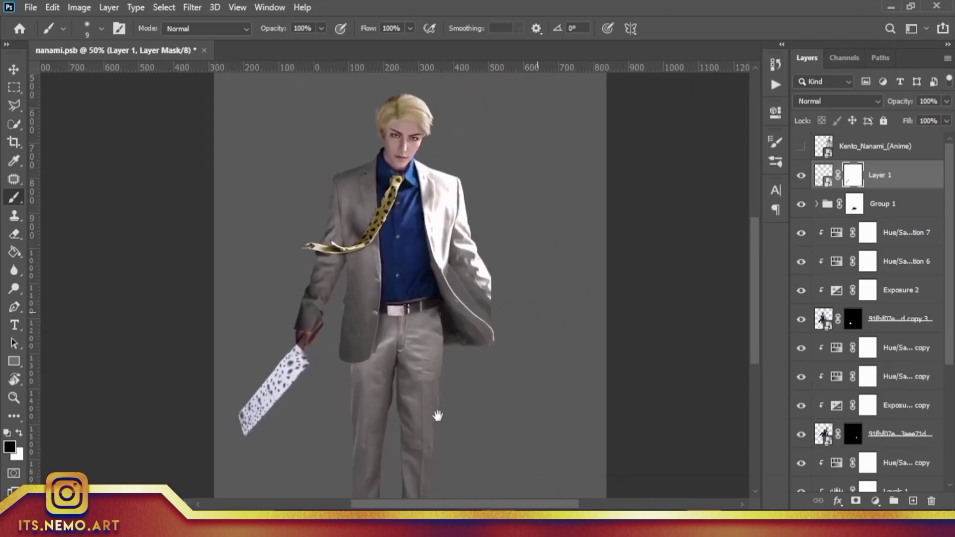
pyautogui.scroll(-1, 524, 365)
pyautogui.scroll(-5, 875, 309)
# - Group the figure's layers into Group 2
pyautogui.keyDown('shift'); pyautogui.click(895, 452); pyautogui.keyUp('shift')
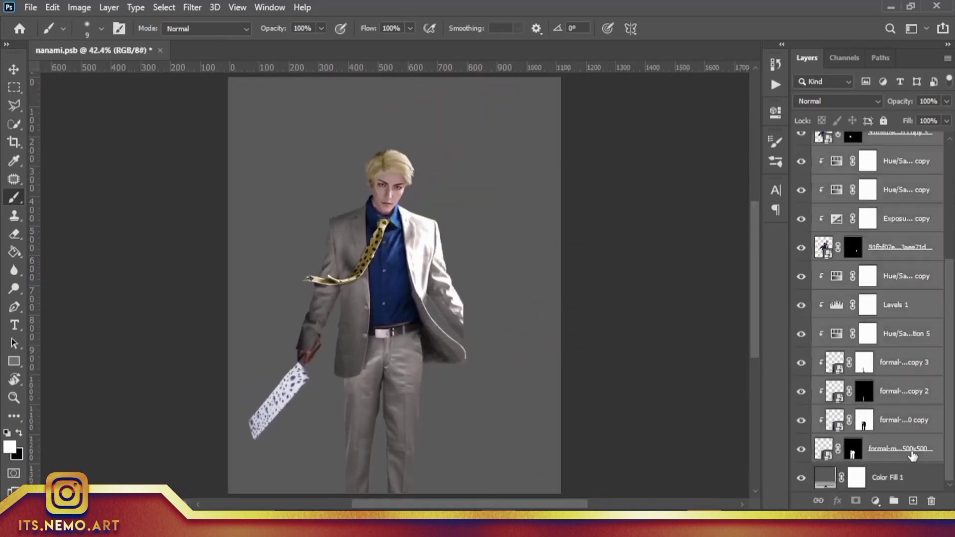
pyautogui.hotkey('ctrl', 'g')
pyautogui.click(800, 169)
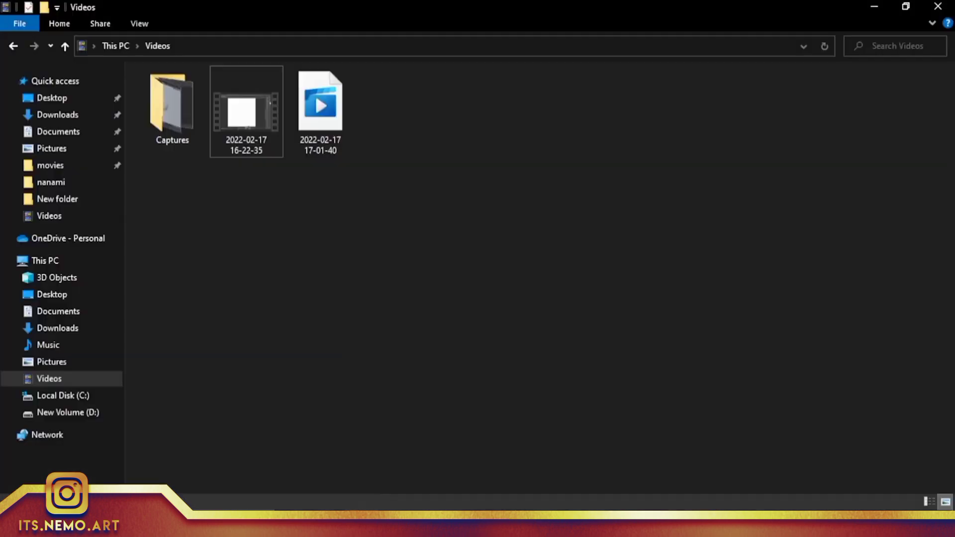
# - Place the download photo from the nanami folder and open its contents in its own tab
pyautogui.click(88, 182)
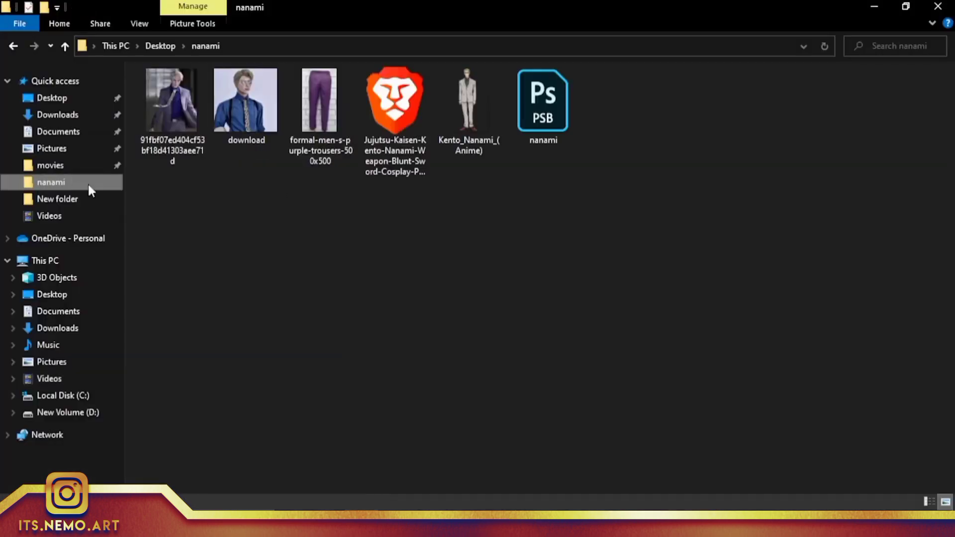
pyautogui.moveTo(245, 105); pyautogui.dragTo(443, 362)
pyautogui.press('Return')
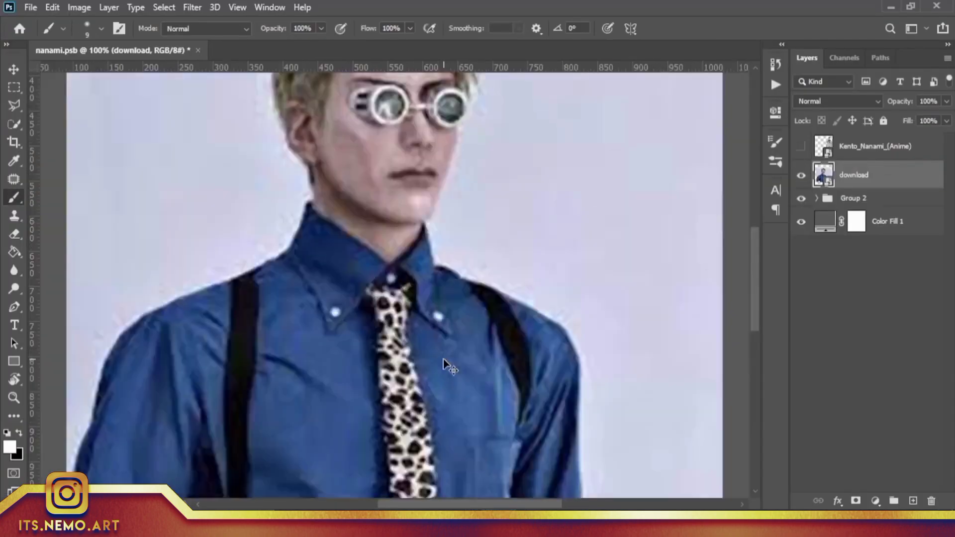
pyautogui.doubleClick(823, 175)
pyautogui.scroll(3, 654, 200)
pyautogui.scroll(-3, 619, 341)
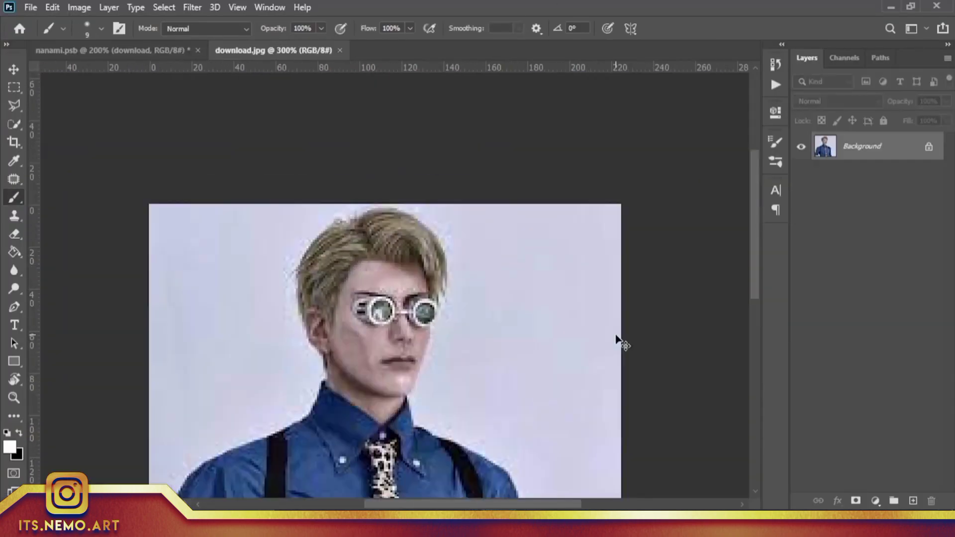
pyautogui.scroll(5, 298, 189)
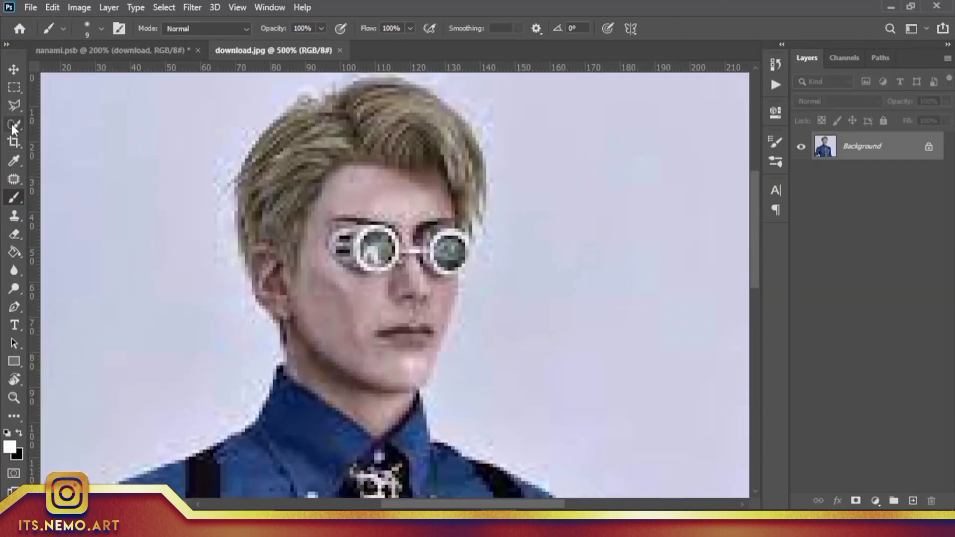
# - Start a polygonal selection, then clip Hue/Saturation 8 to Layer 2
pyautogui.click(14, 105)
pyautogui.click(337, 219)
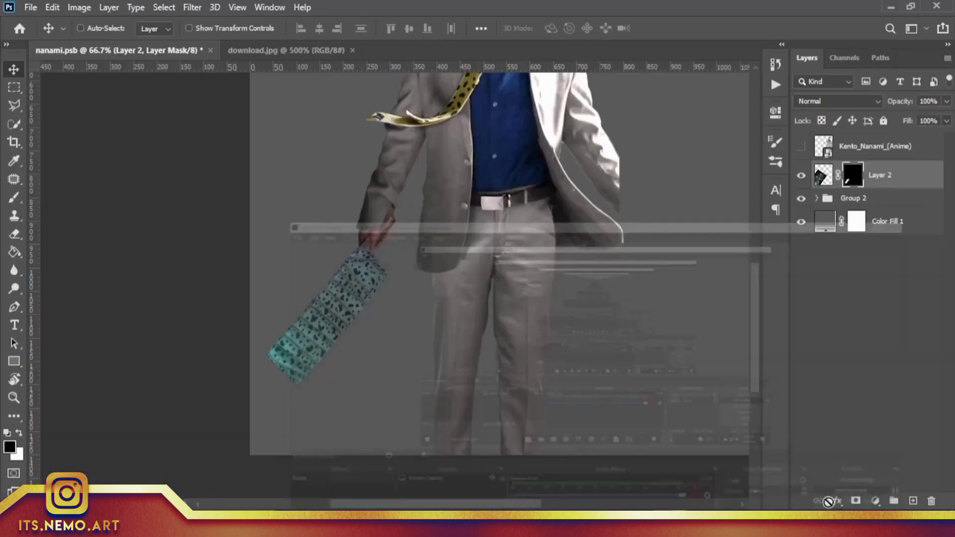
pyautogui.click(655, 407)
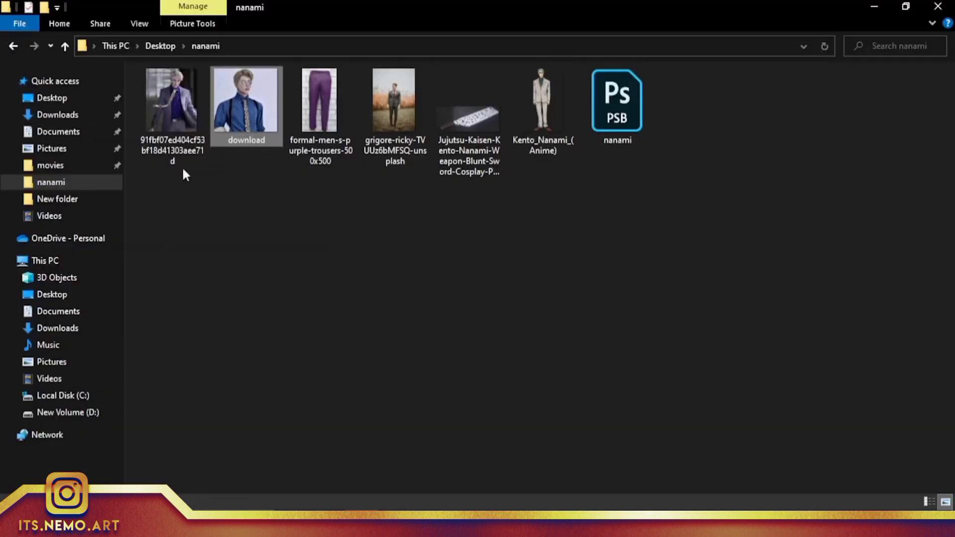
# - Place the grigore photo, rotate it about −43°, scale to 11.63%, and align the hand with the wrist
pyautogui.moveTo(393, 99); pyautogui.dragTo(422, 388)
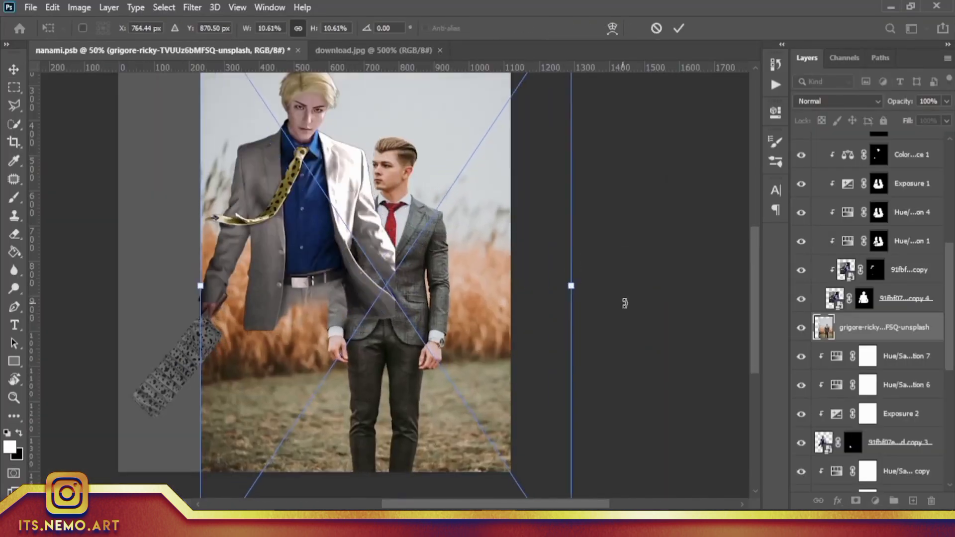
pyautogui.moveTo(625, 302); pyautogui.dragTo(575, 203)
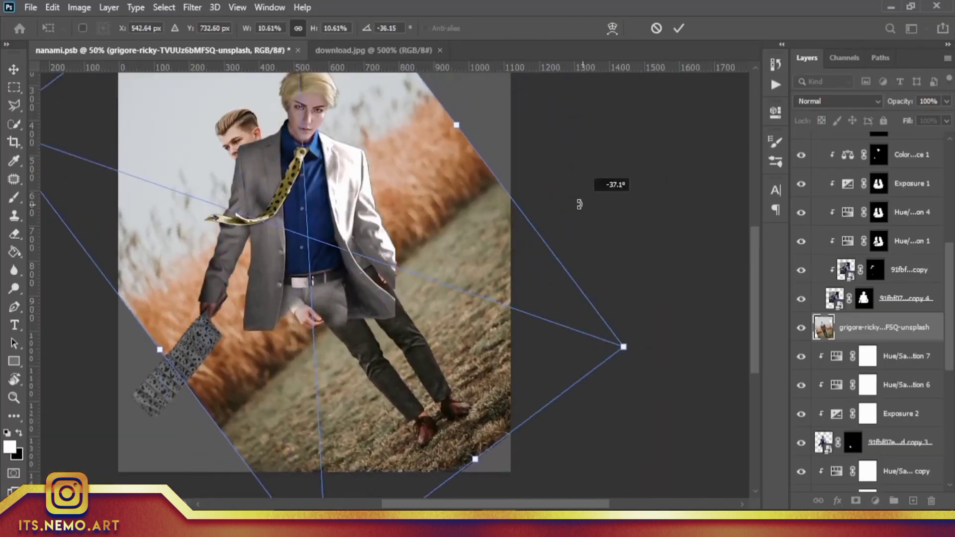
pyautogui.moveTo(650, 380)
pyautogui.mouseDown()
pyautogui.moveTo(544, 214)
pyautogui.moveTo(497, 271)
pyautogui.mouseUp()
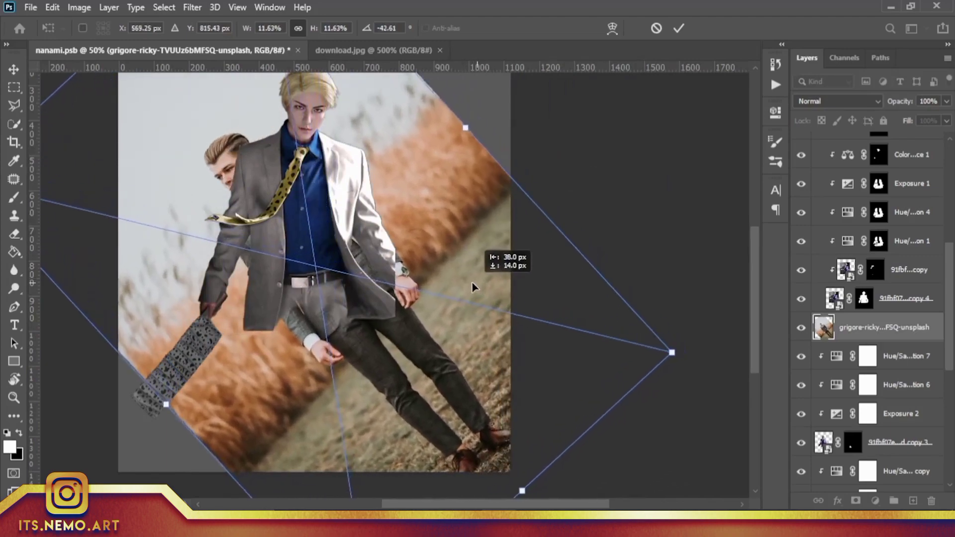
pyautogui.moveTo(661, 204); pyautogui.dragTo(646, 192)
pyautogui.moveTo(550, 261); pyautogui.dragTo(559, 269)
# - Commit the grigore photo's placement and zoom in on the cuff and watch, with the Pen tool ready
pyautogui.press('Return')
pyautogui.hotkey('ctrl', '+')
pyautogui.hotkey('ctrl', '+')
pyautogui.hotkey('ctrl', '+')
pyautogui.hotkey('ctrl', '+')
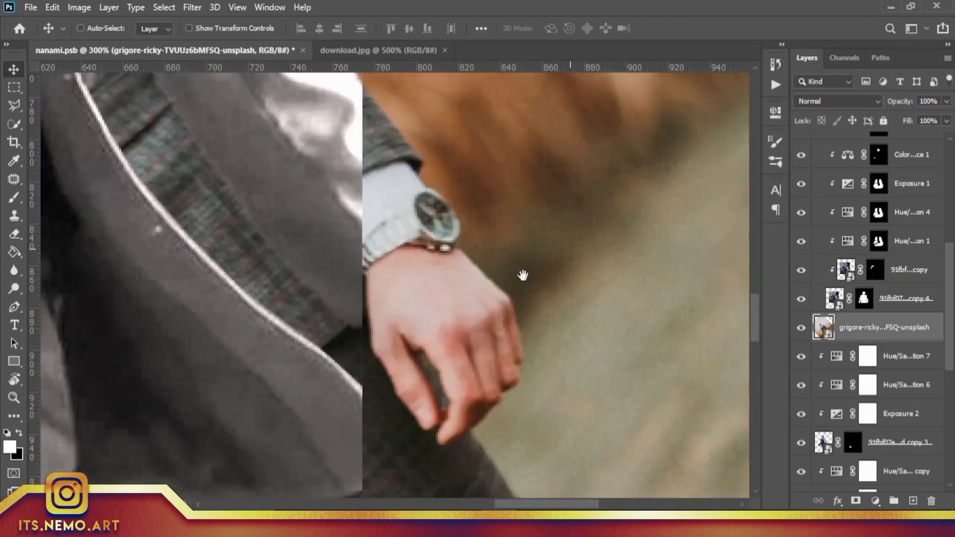
pyautogui.press('p')
pyautogui.moveTo(800, 356); pyautogui.dragTo(801, 477)
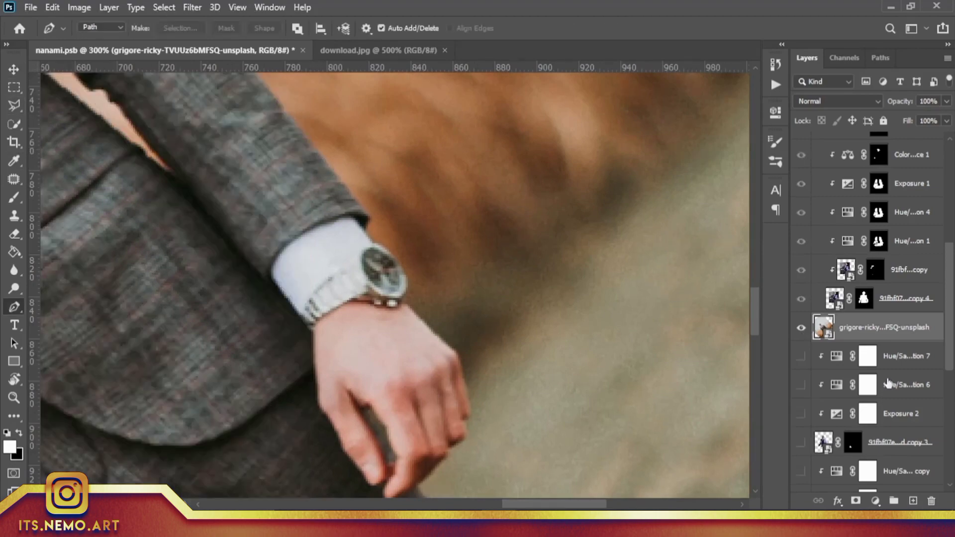
pyautogui.hotkey('ctrl', 'z')
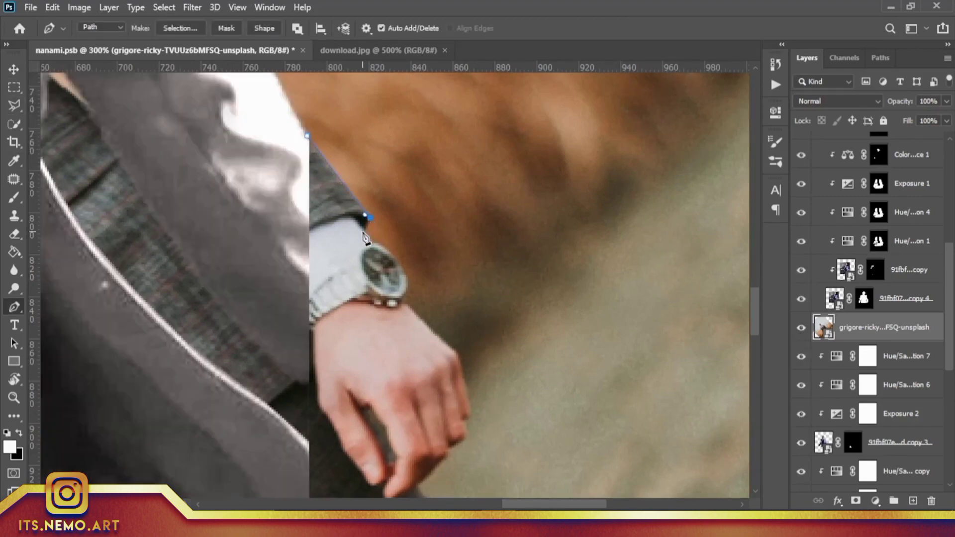
pyautogui.hotkey('ctrl', '+')
pyautogui.hotkey('ctrl', '+')
pyautogui.hotkey('ctrl', '+')
pyautogui.hotkey('ctrl', '+')
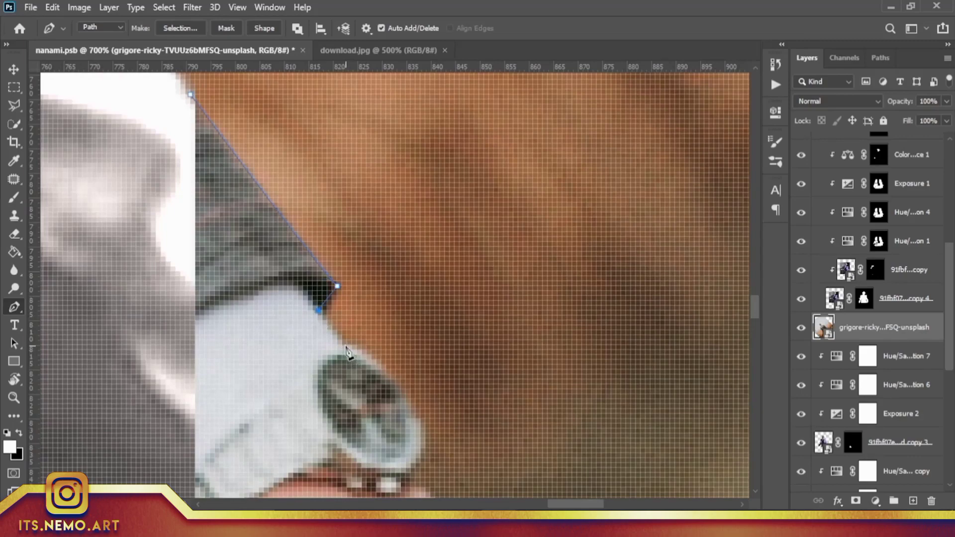
pyautogui.moveTo(412, 415); pyautogui.dragTo(366, 250)
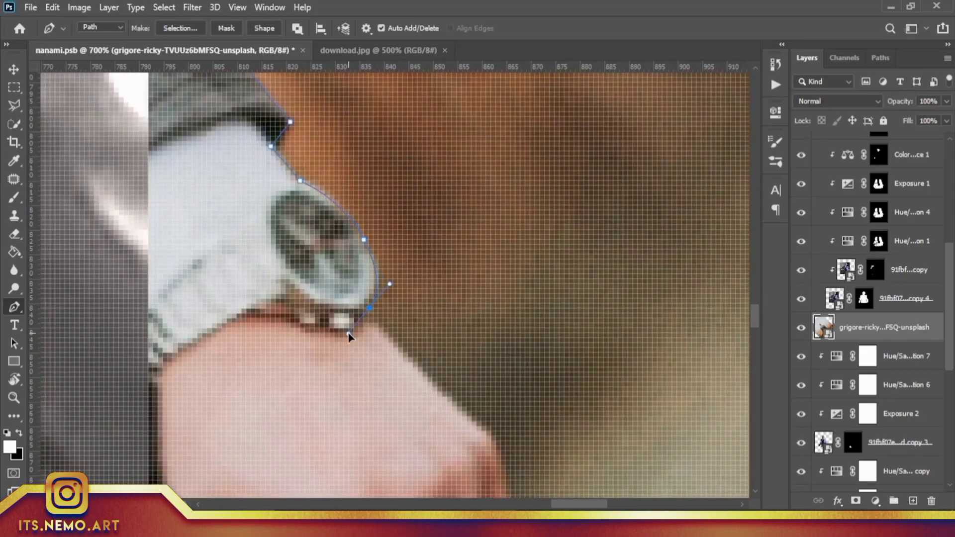
# - Trace a pen path around the watch, knuckles, fingers and inner edge of the hand
pyautogui.moveTo(369, 316); pyautogui.dragTo(232, 139)
pyautogui.moveTo(323, 207); pyautogui.dragTo(345, 224)
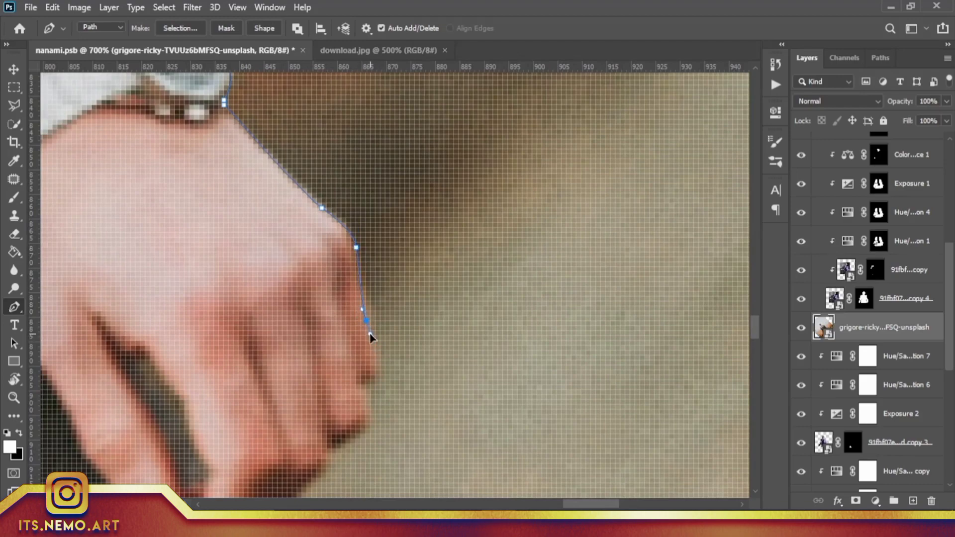
pyautogui.moveTo(415, 377); pyautogui.dragTo(578, 235)
pyautogui.moveTo(525, 237); pyautogui.dragTo(502, 245)
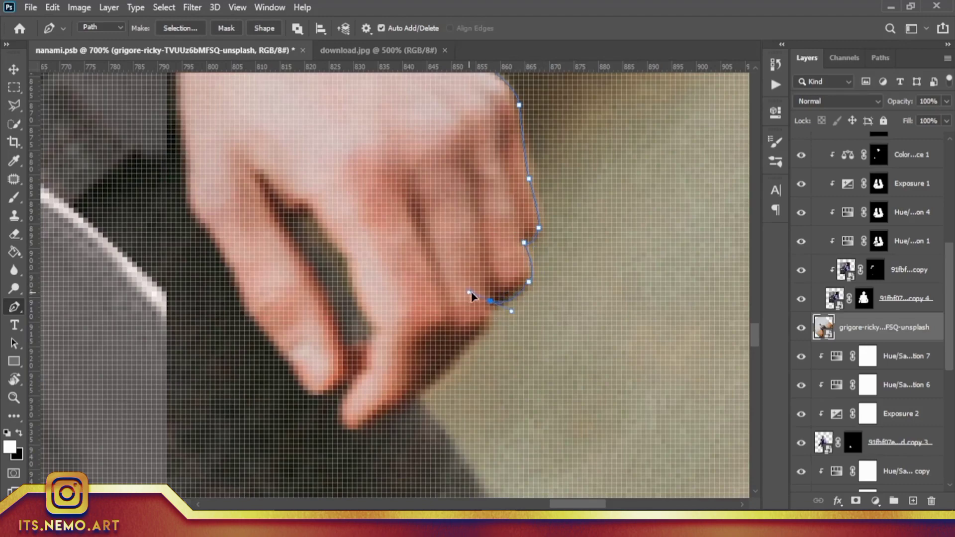
pyautogui.moveTo(474, 349); pyautogui.dragTo(566, 264)
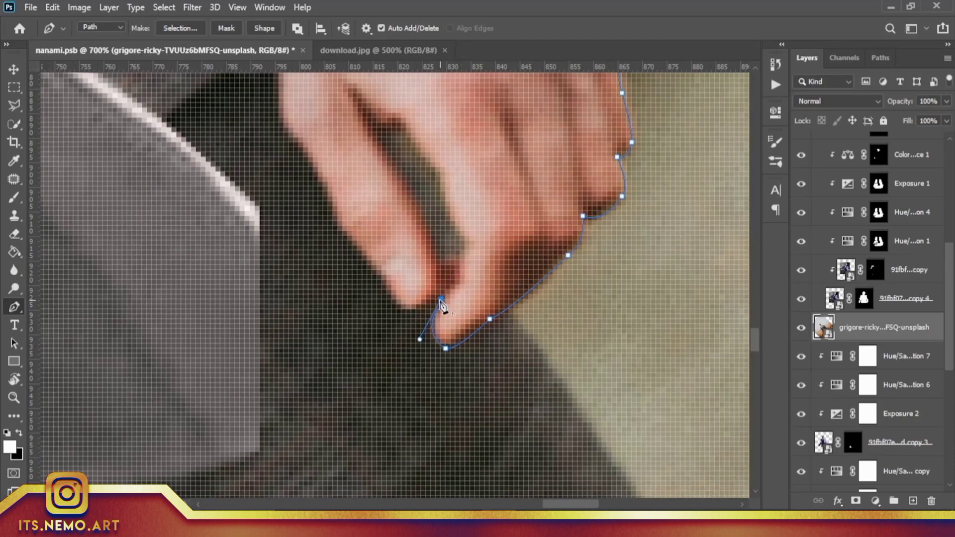
pyautogui.moveTo(441, 303); pyautogui.dragTo(571, 442)
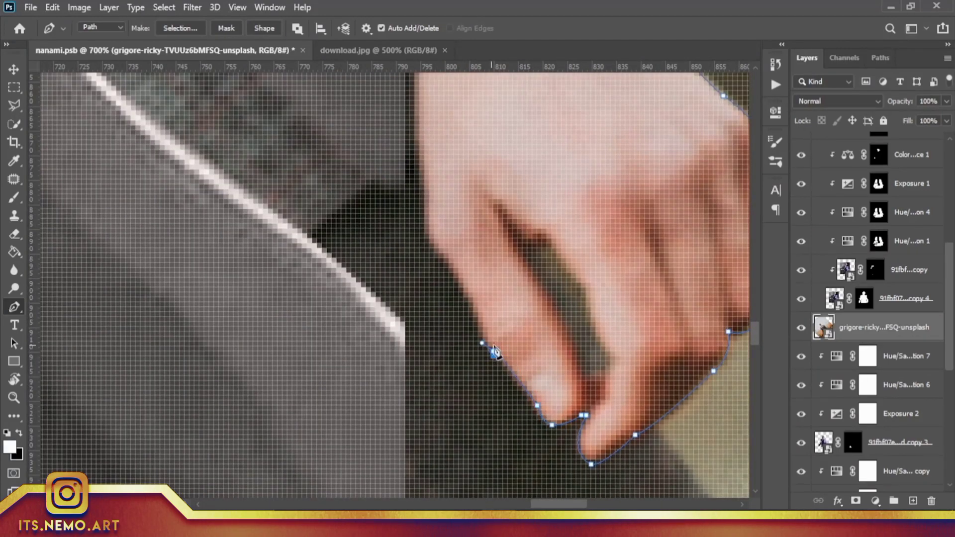
pyautogui.moveTo(488, 250); pyautogui.dragTo(599, 376)
pyautogui.click(551, 379)
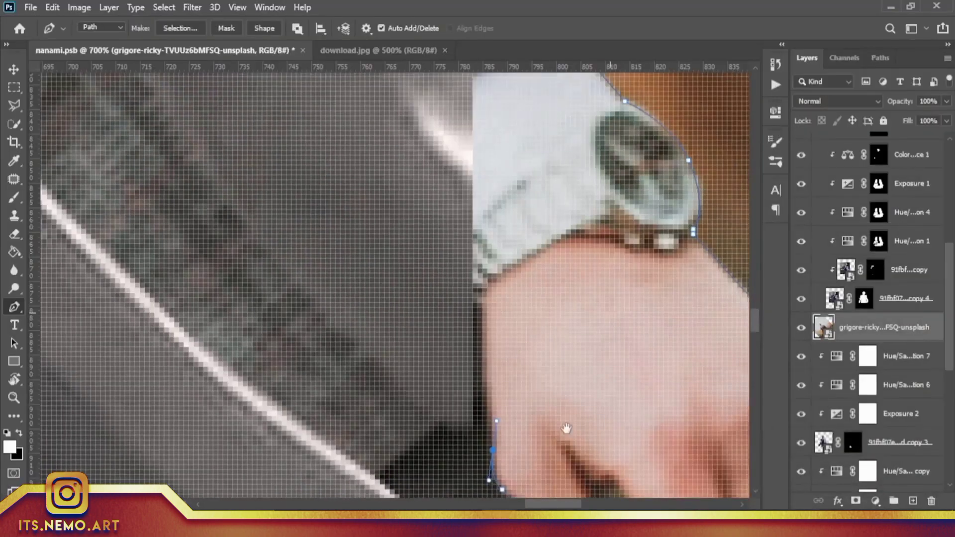
pyautogui.click(479, 296)
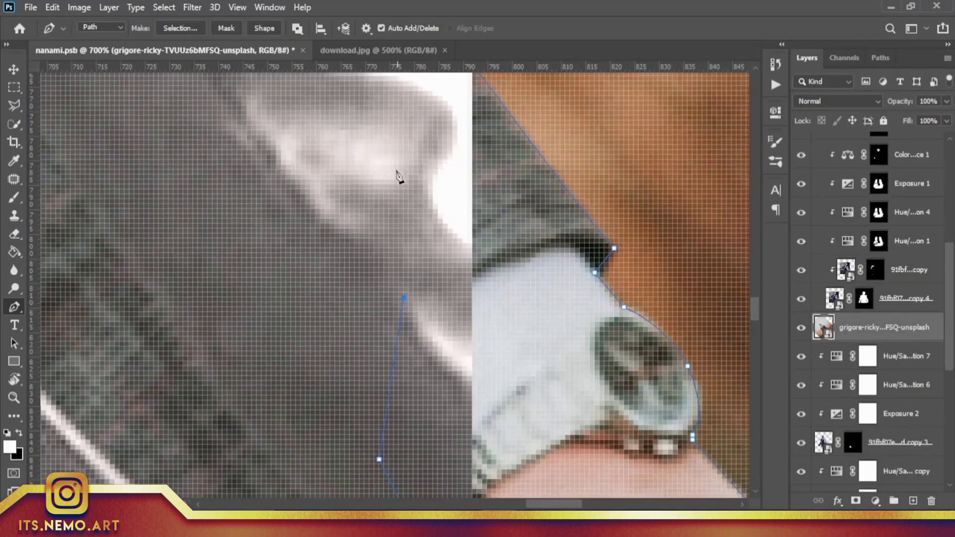
# - Duplicate the copy 4 suit-photo layer and target the copy's pixels rather than its mask
pyautogui.hscroll(5, 572, 328)
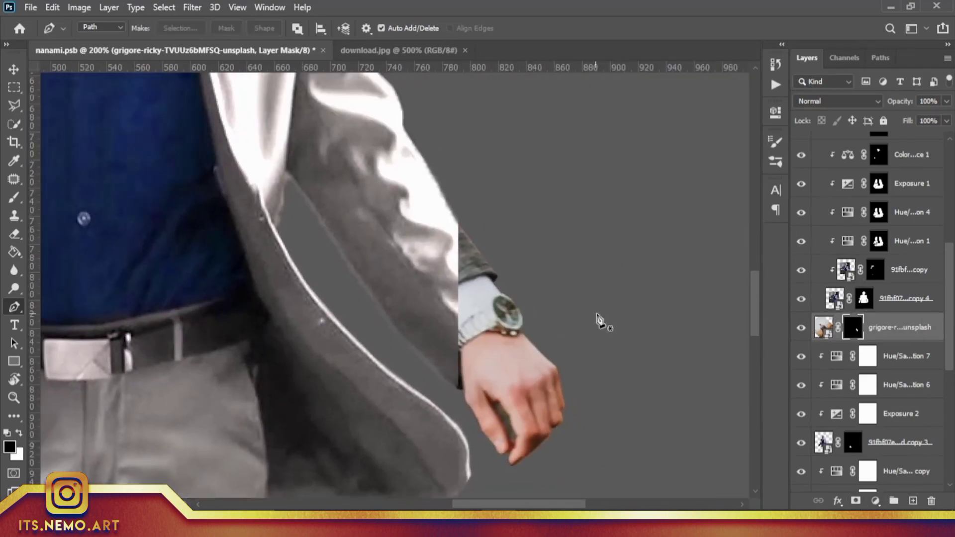
pyautogui.scroll(2, 539, 283)
pyautogui.hotkey('alt', ']')
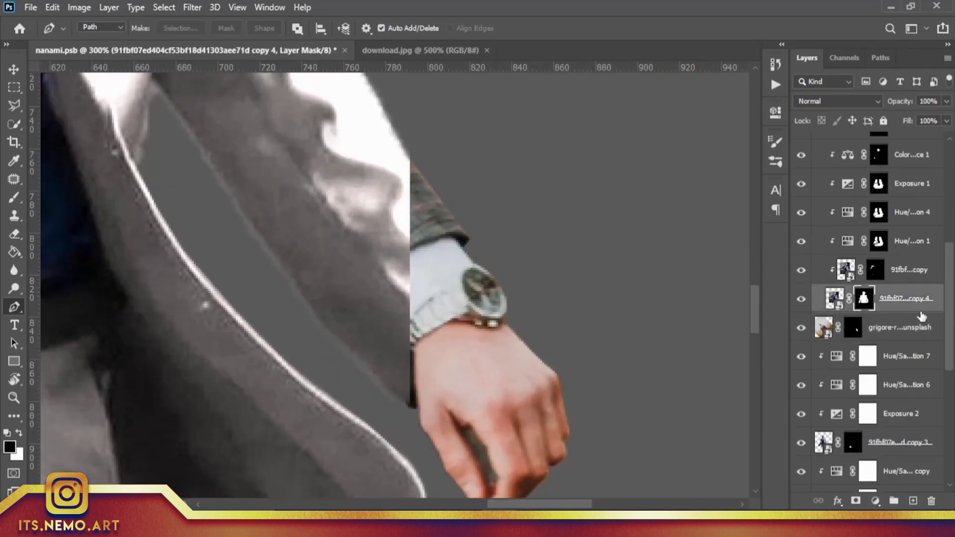
pyautogui.hotkey('ctrl', 'j')
pyautogui.click(918, 328)
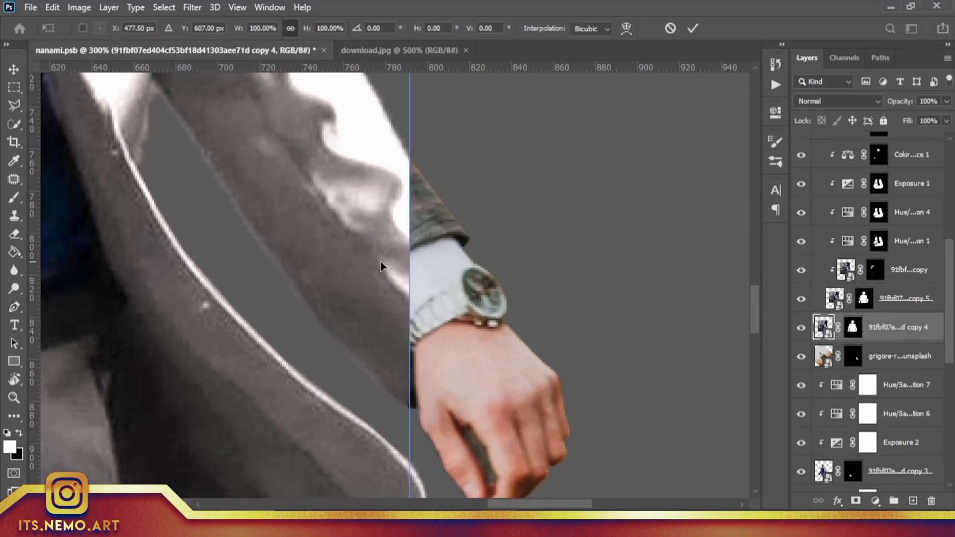
# - Rotate the sleeve copy about 6 degrees, scale it to about 92%, and move it toward the wrist
pyautogui.hotkey('ctrl', 't')
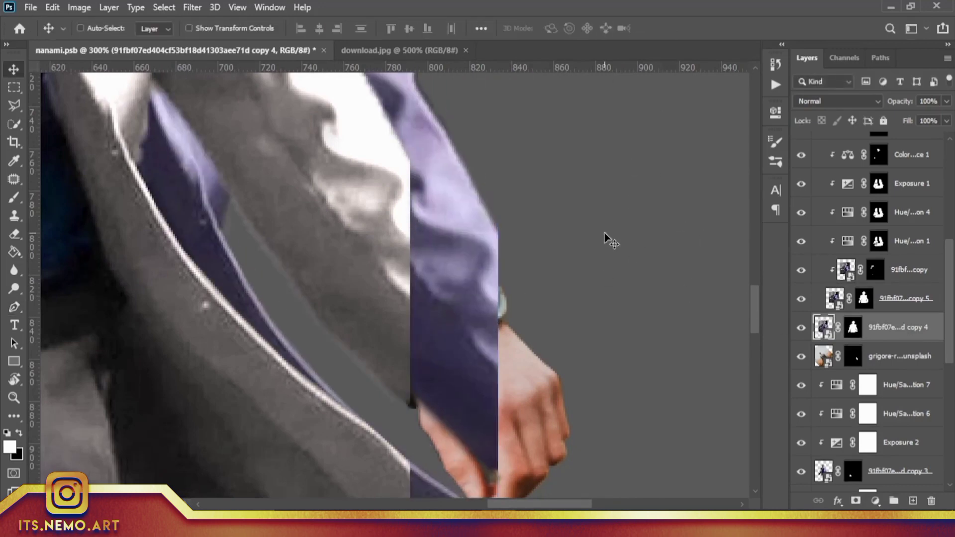
pyautogui.scroll(-1, 605, 233)
pyautogui.moveTo(576, 224); pyautogui.dragTo(557, 278)
pyautogui.moveTo(478, 272)
pyautogui.mouseDown()
pyautogui.moveTo(506, 301)
pyautogui.moveTo(411, 332)
pyautogui.mouseUp()
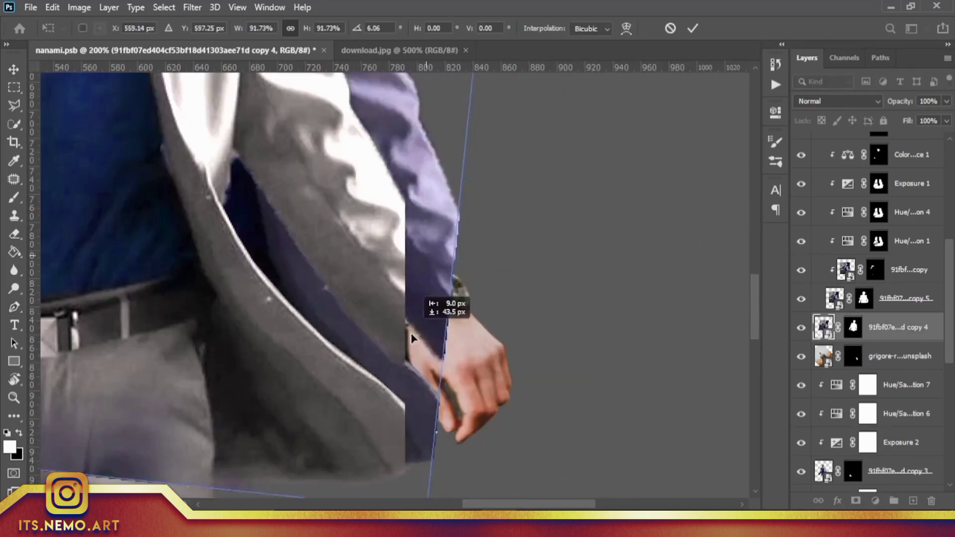
pyautogui.moveTo(454, 213); pyautogui.dragTo(438, 221)
pyautogui.rightClick(413, 249)
pyautogui.moveTo(357, 239); pyautogui.dragTo(385, 269)
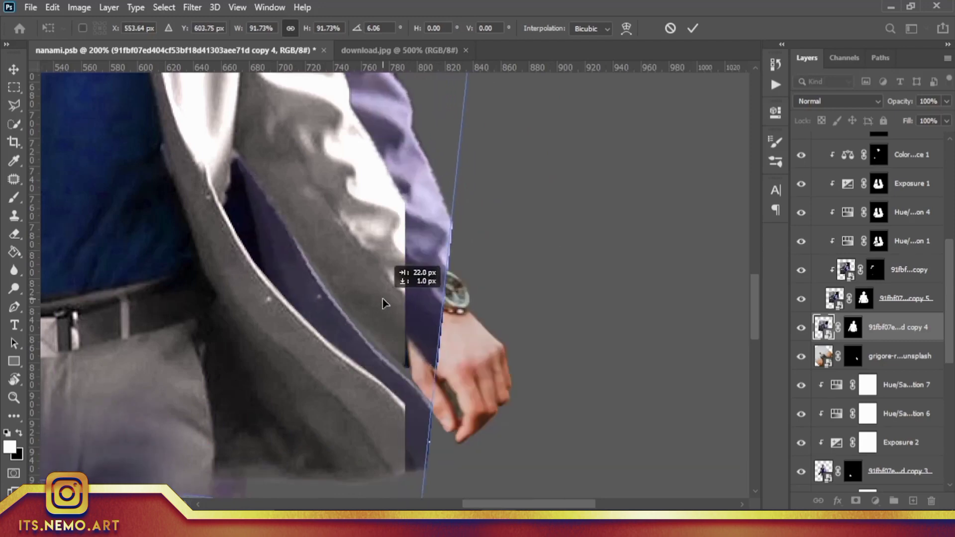
pyautogui.rightClick(398, 321)
pyautogui.click(423, 155)
pyautogui.press('Return')
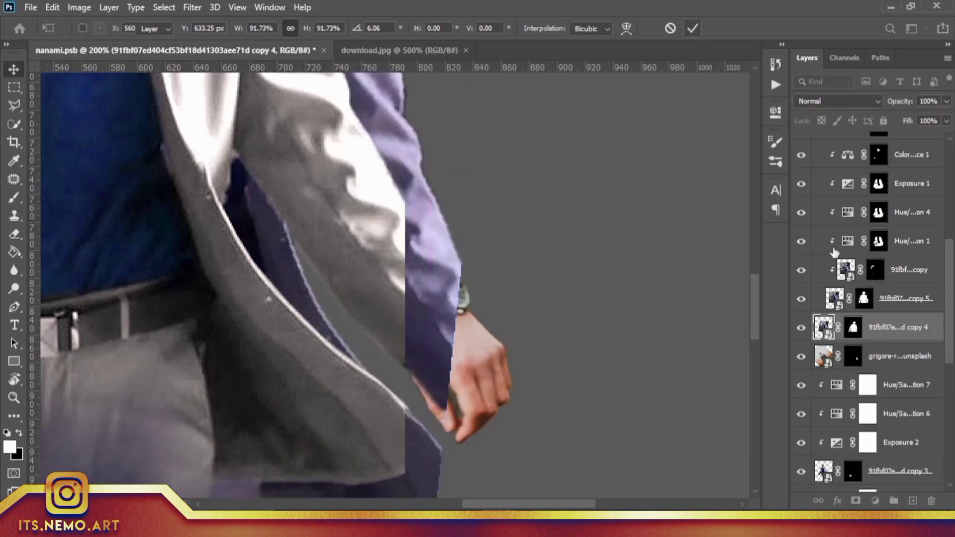
# - Warp the sleeve copy so it bends down along the jacket to the wrist
pyautogui.hotkey('ctrl', 't')
pyautogui.rightClick(429, 243)
pyautogui.click(454, 392)
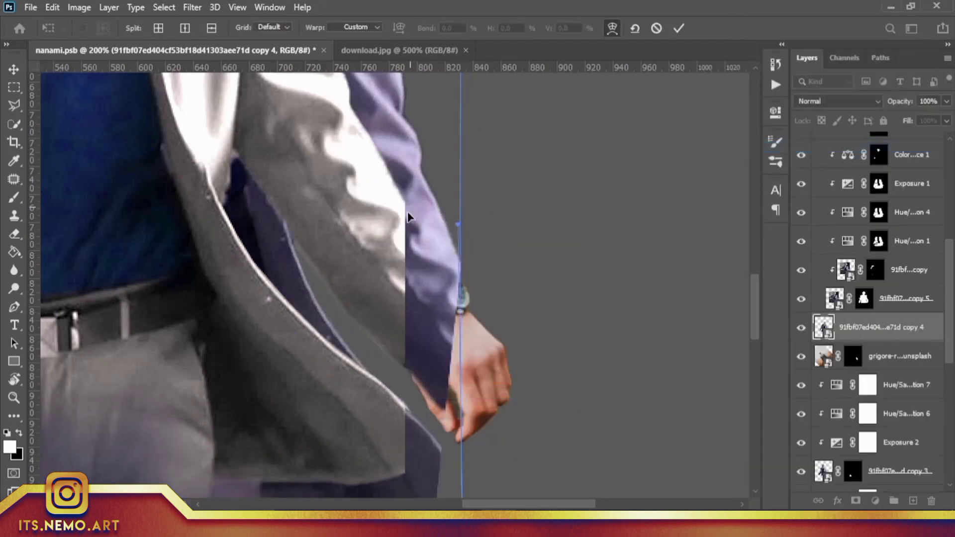
pyautogui.moveTo(426, 389); pyautogui.dragTo(425, 394)
pyautogui.moveTo(420, 244); pyautogui.dragTo(463, 259)
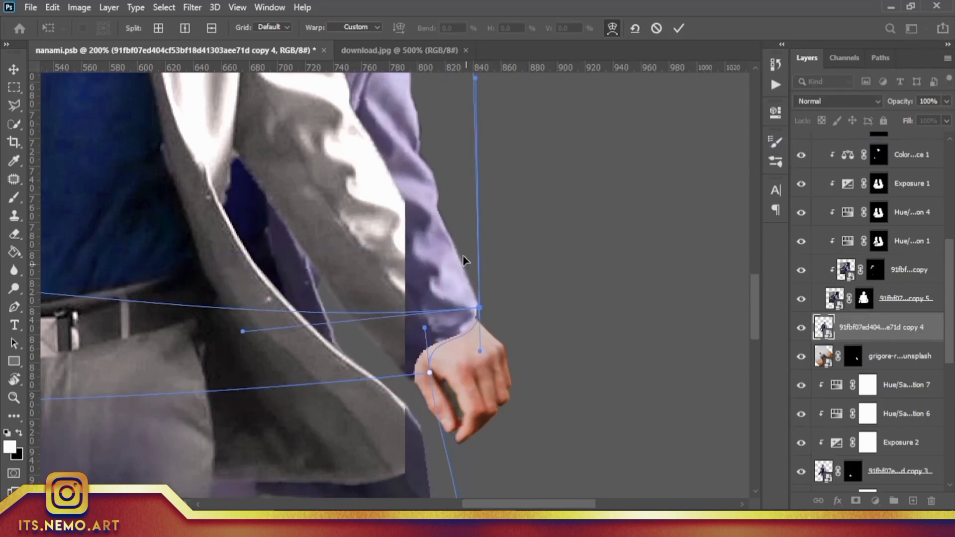
pyautogui.hotkey('ctrl', 'z')
pyautogui.moveTo(454, 401)
pyautogui.mouseDown()
pyautogui.moveTo(421, 323)
pyautogui.moveTo(461, 273)
pyautogui.moveTo(394, 198)
pyautogui.mouseUp()
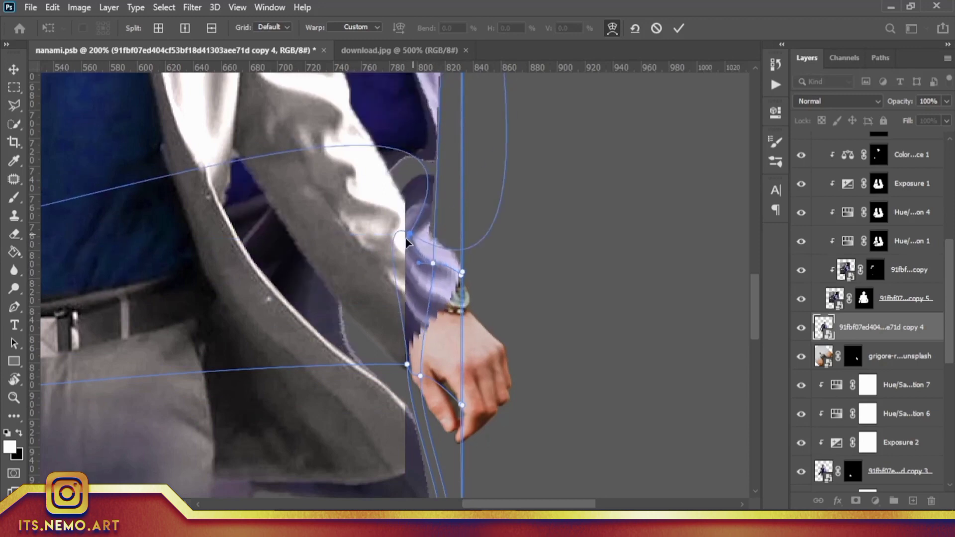
pyautogui.moveTo(420, 233); pyautogui.dragTo(430, 269)
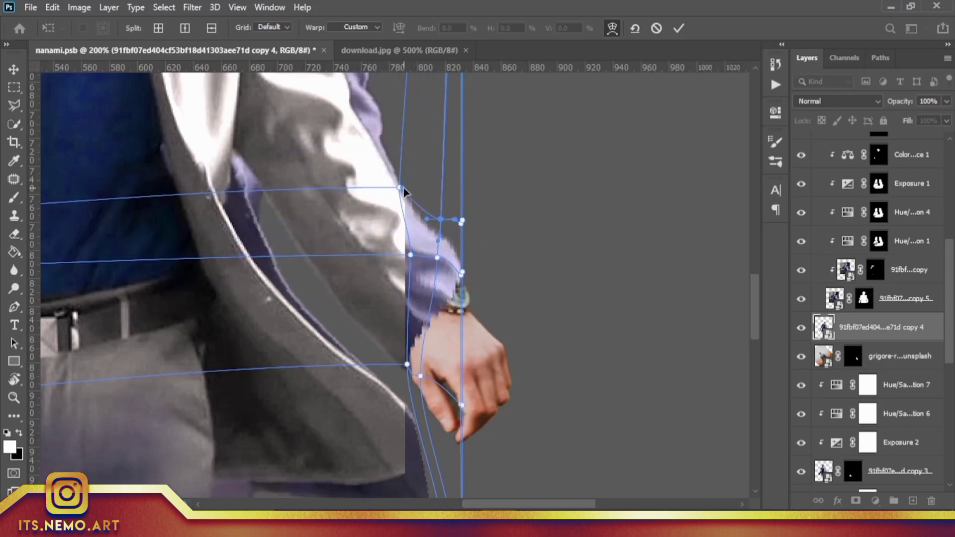
pyautogui.moveTo(404, 187); pyautogui.dragTo(401, 197)
# - Apply the warp, add a mask to the sleeve layer, and set up a black brush
pyautogui.press('Return')
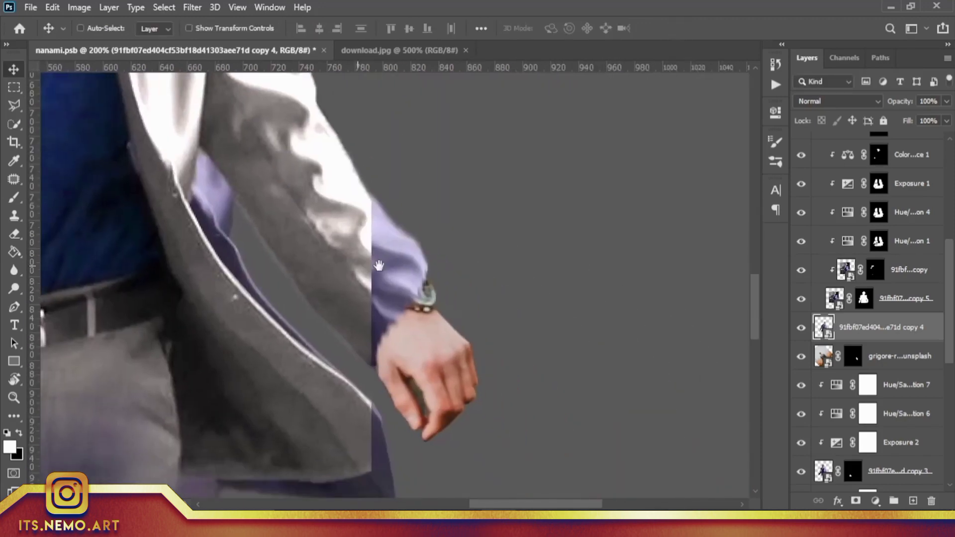
pyautogui.click(855, 501)
pyautogui.press('b')
pyautogui.press('x')
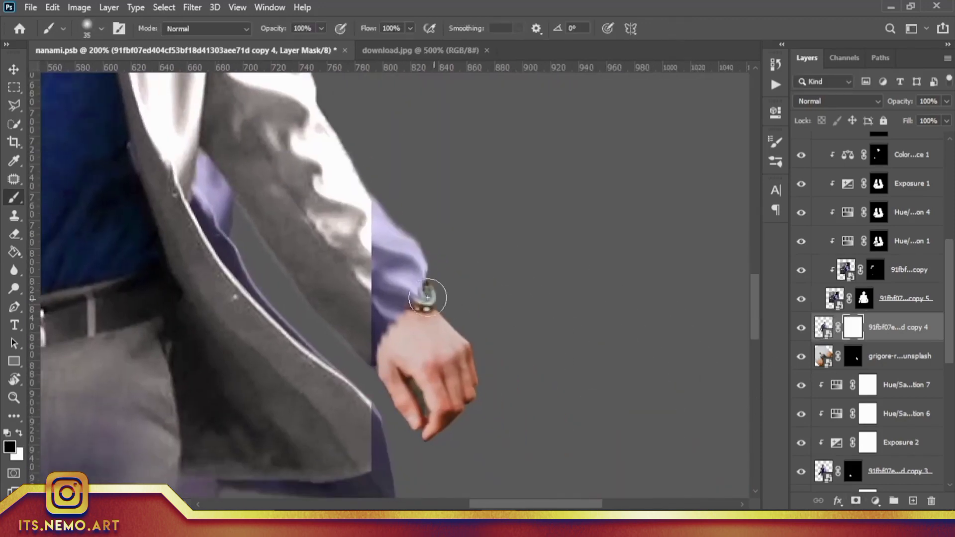
pyautogui.rightClick(503, 106)
pyautogui.press('Escape')
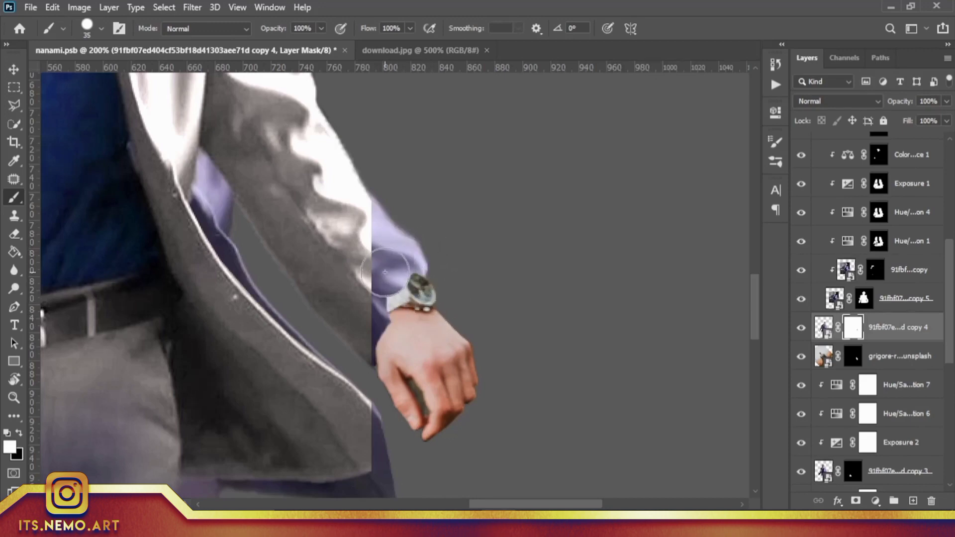
# - Try duplicating the hand's Exposure 2 adjustments, undo it, and hide Hue/Saturation 1 to compare
pyautogui.scroll(-1, 876, 348)
pyautogui.click(895, 327)
pyautogui.keyDown('shift'); pyautogui.click(903, 385); pyautogui.keyUp('shift')
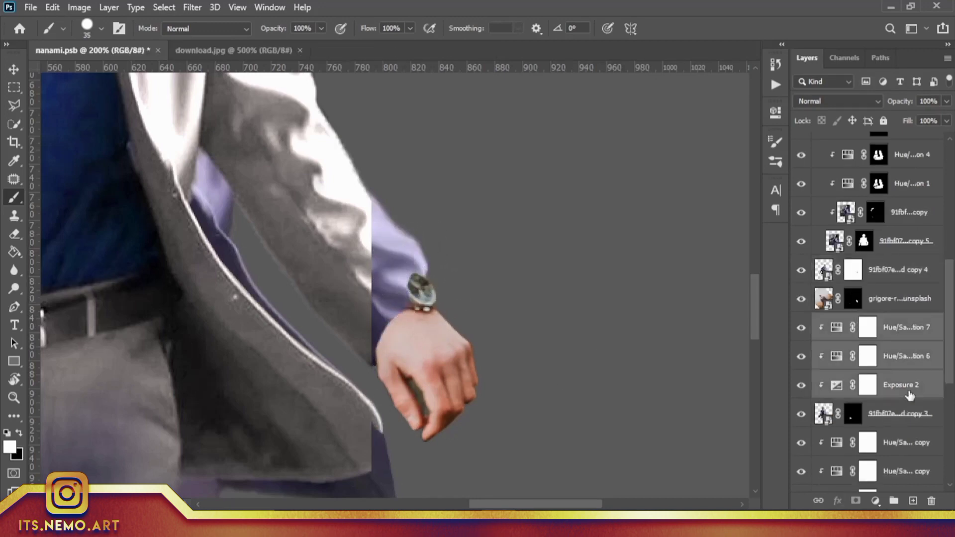
pyautogui.moveTo(910, 388); pyautogui.dragTo(904, 284)
pyautogui.keyDown('alt'); pyautogui.click(904, 371); pyautogui.keyUp('alt')
pyautogui.click(868, 356)
pyautogui.press('x')
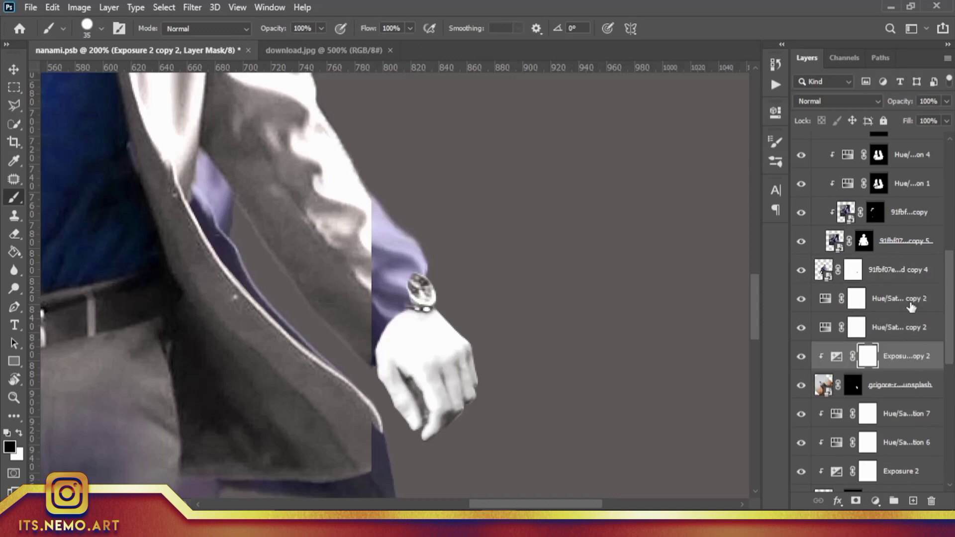
pyautogui.hotkey('ctrl', 'z')
pyautogui.hotkey('ctrl', 'z')
pyautogui.hotkey('ctrl', 'z')
pyautogui.click(801, 298)
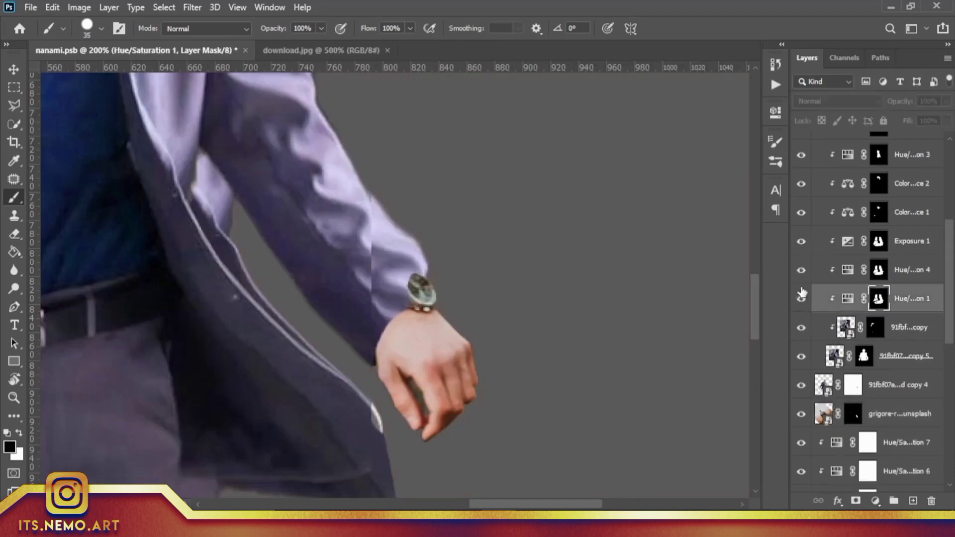
# - Place copies of Exposure 1 and both Hue/Saturation adjustments above copy 4 and clip them there
pyautogui.hotkey('ctrl', 'shift', 'z')
pyautogui.hotkey('ctrl', 'shift', 'z')
pyautogui.hotkey('ctrl', 'shift', 'z')
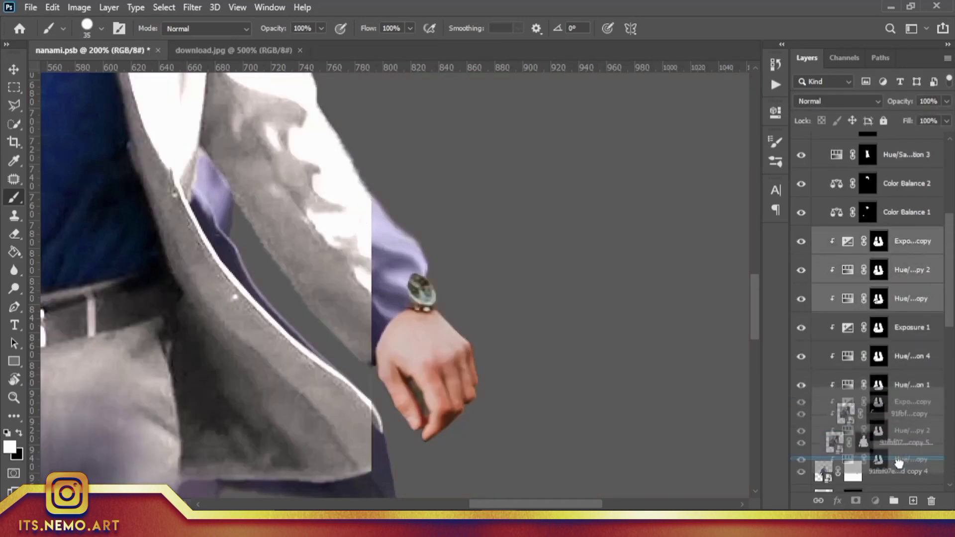
pyautogui.moveTo(917, 313); pyautogui.dragTo(931, 500)
pyautogui.moveTo(898, 250); pyautogui.dragTo(908, 371)
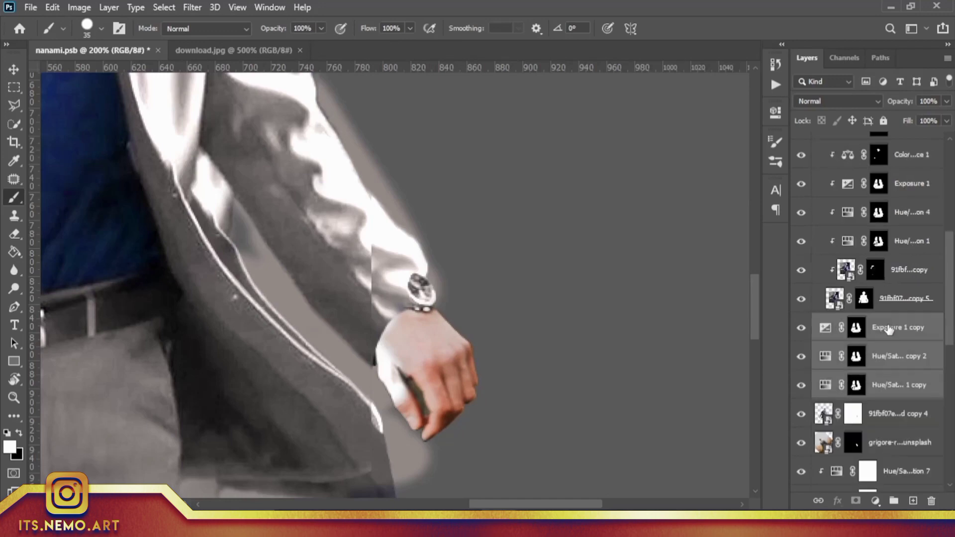
pyautogui.keyDown('alt'); pyautogui.click(885, 339); pyautogui.keyUp('alt')
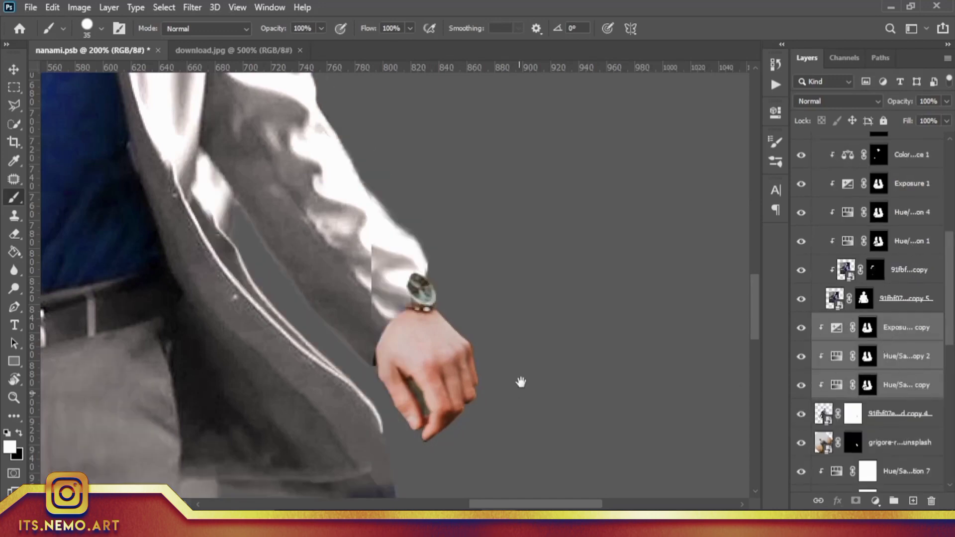
pyautogui.hotkey('ctrl', '0')
pyautogui.hotkey('ctrl', '1')
pyautogui.hotkey('alt', '[')
pyautogui.hotkey('ctrl', '\\')
# - Paint on copy 4's mask to hide part of the raised arm, then enlarge the brush
pyautogui.press('x')
pyautogui.moveTo(512, 226); pyautogui.dragTo(482, 343)
pyautogui.hotkey('ctrl', '-')
pyautogui.hotkey('ctrl', '-')
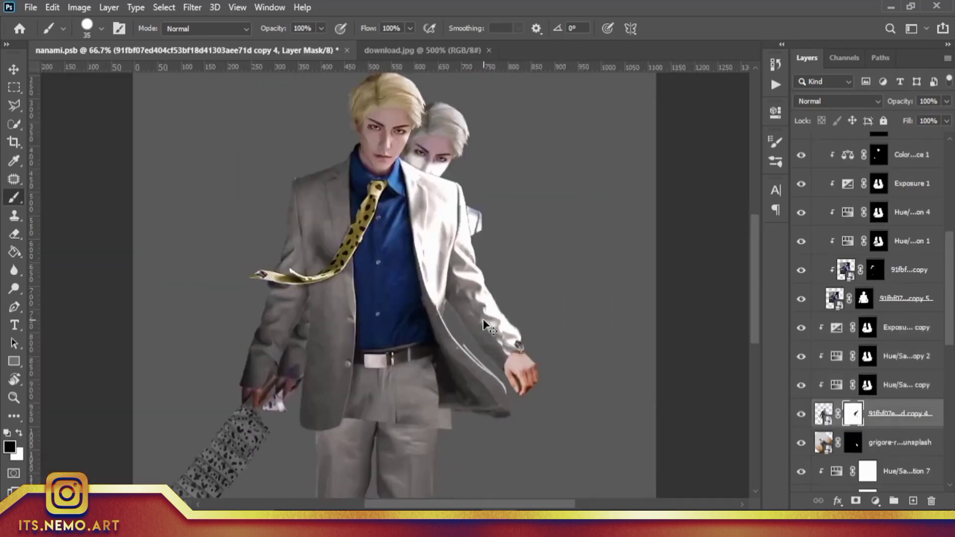
pyautogui.hotkey('ctrl', '-')
pyautogui.press(']')
pyautogui.press(']')
pyautogui.press(']')
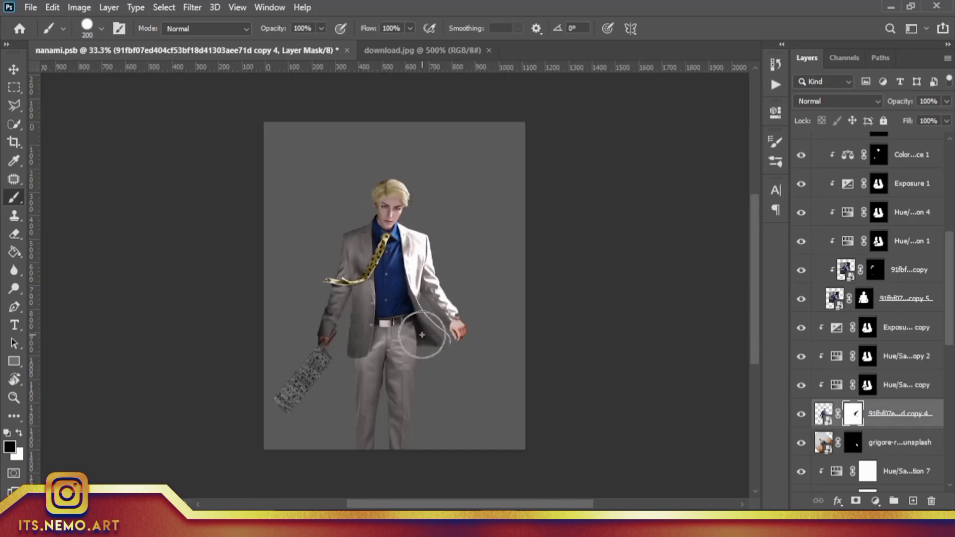
pyautogui.scroll(5, 589, 322)
pyautogui.scroll(3, 541, 341)
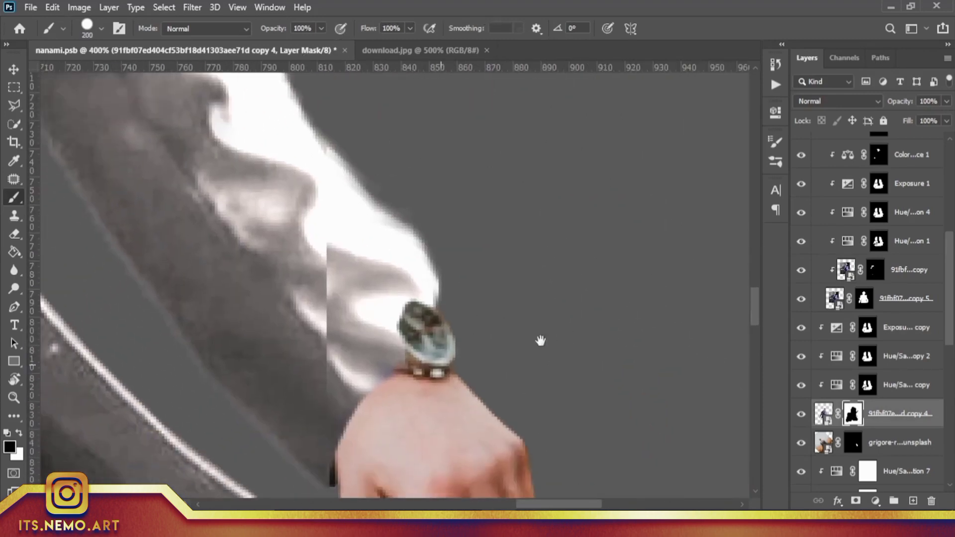
# - Warp the raised-arm layer's sleeve cuff with Free Transform and commit it
pyautogui.click(885, 423)
pyautogui.click(52, 7)
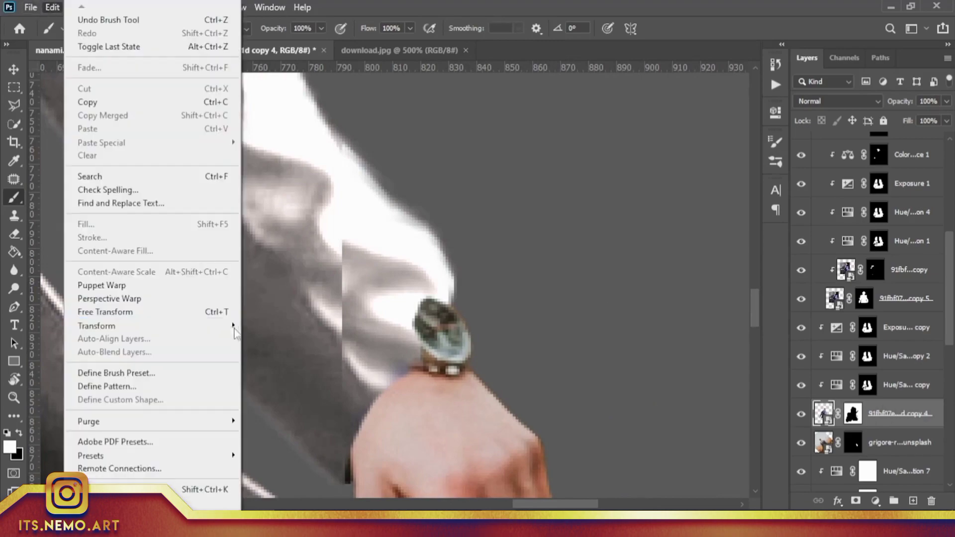
pyautogui.click(279, 398)
pyautogui.press('Return')
pyautogui.scroll(-5, 607, 344)
pyautogui.hotkey('ctrl', 't')
pyautogui.rightClick(437, 290)
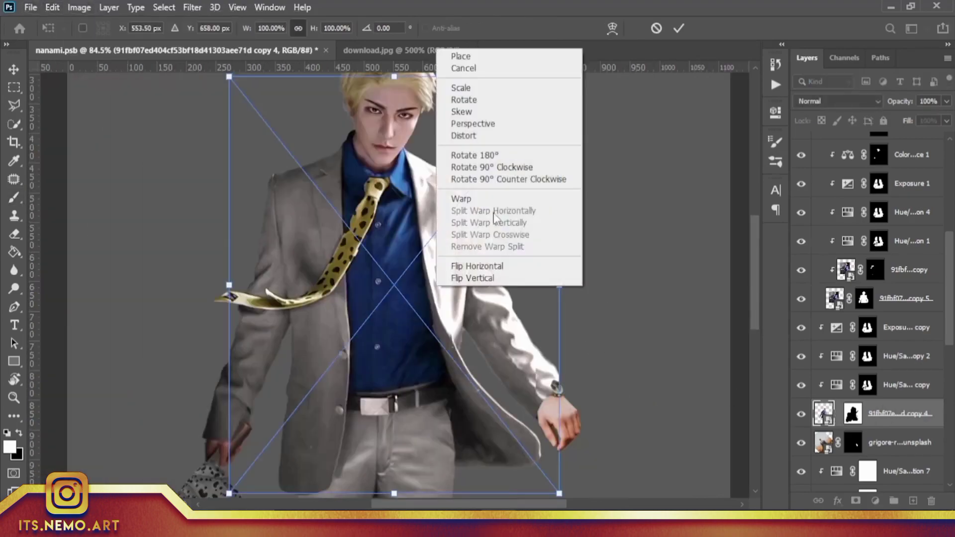
pyautogui.click(456, 198)
pyautogui.scroll(5, 547, 378)
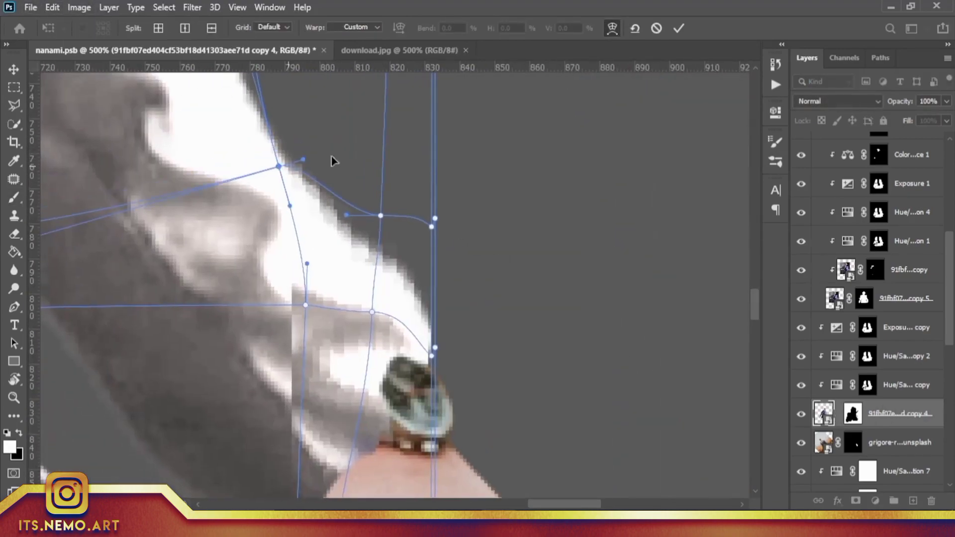
pyautogui.press('Return')
# - Mask the watch-hand layer and blend the sleeve seam above the watch with a black 10% flow brush
pyautogui.press('b')
pyautogui.moveTo(473, 333); pyautogui.dragTo(622, 269)
pyautogui.click(905, 298)
pyautogui.click(855, 501)
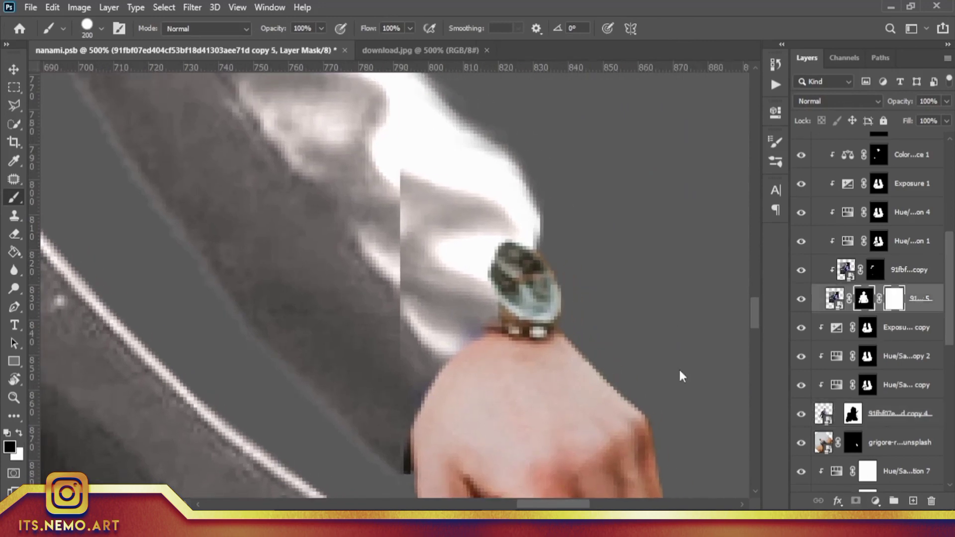
pyautogui.rightClick(679, 375)
pyautogui.click(788, 330)
pyautogui.press('Return')
pyautogui.click(393, 28)
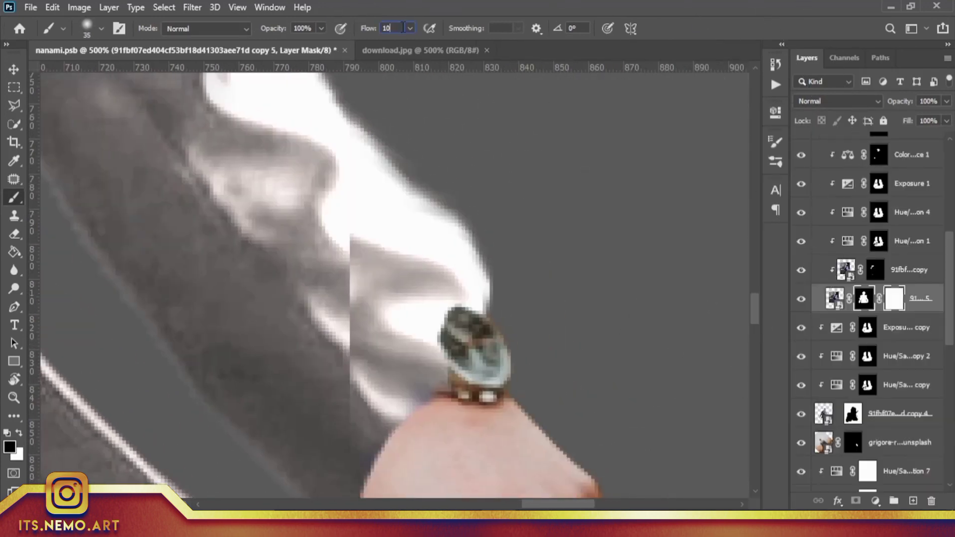
pyautogui.moveTo(402, 237); pyautogui.dragTo(395, 458)
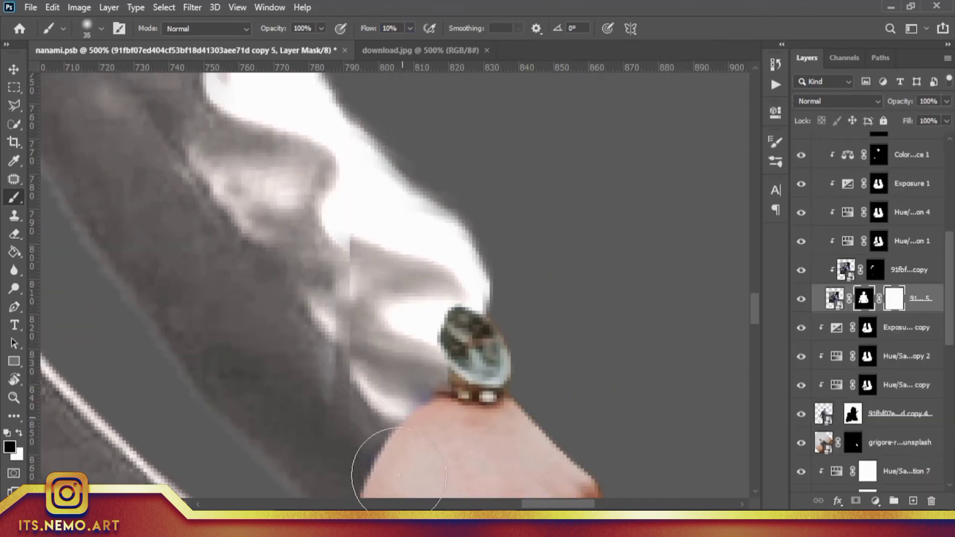
pyautogui.scroll(-3, 405, 139)
pyautogui.moveTo(343, 189); pyautogui.dragTo(348, 298)
pyautogui.moveTo(405, 139); pyautogui.dragTo(408, 317)
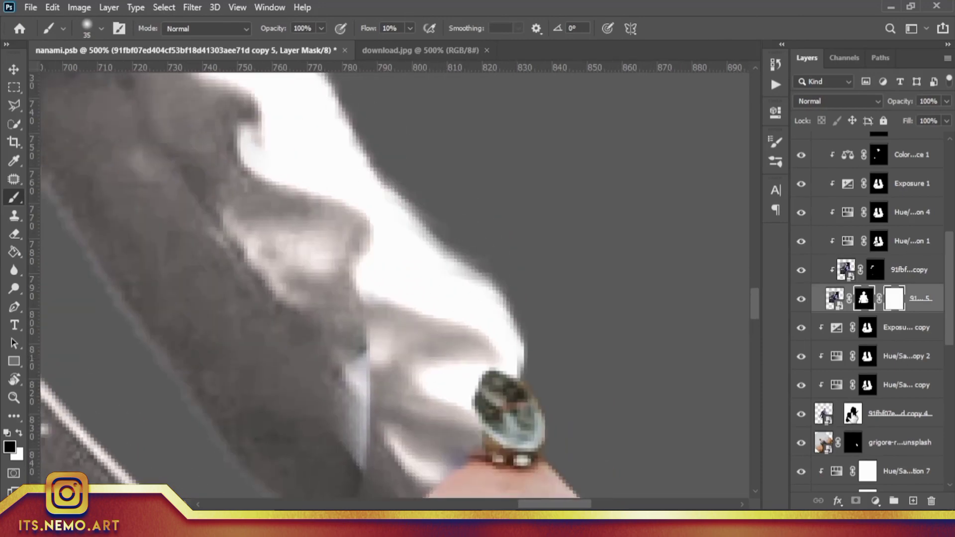
# - Return to the raised-arm layer's mask with white paint and check the brush size and hardness
pyautogui.click(852, 414)
pyautogui.press('x')
pyautogui.scroll(-3, 368, 401)
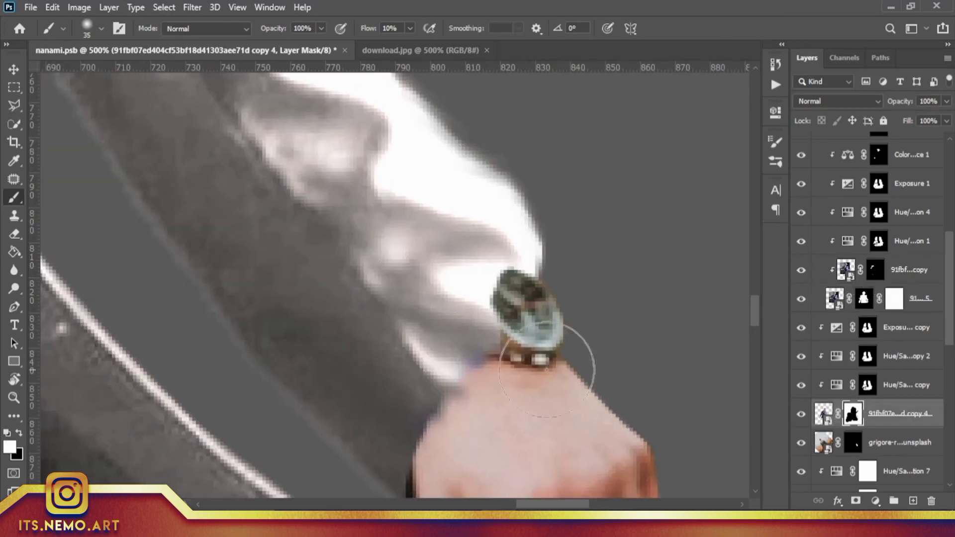
pyautogui.scroll(-7, 603, 379)
pyautogui.scroll(2, 602, 375)
pyautogui.scroll(2, 571, 373)
pyautogui.scroll(2, 511, 354)
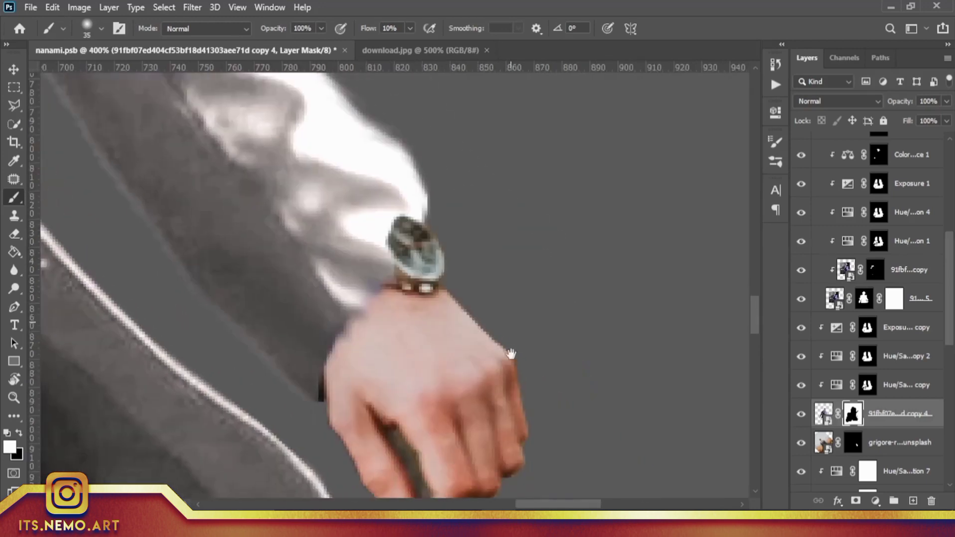
pyautogui.scroll(1, 511, 354)
pyautogui.rightClick(491, 252)
pyautogui.press('Return')
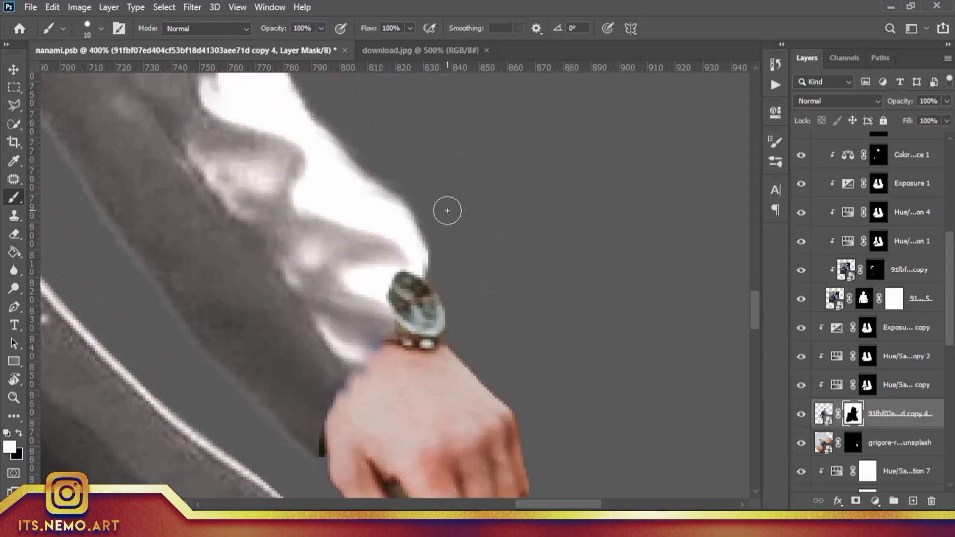
pyautogui.rightClick(466, 191)
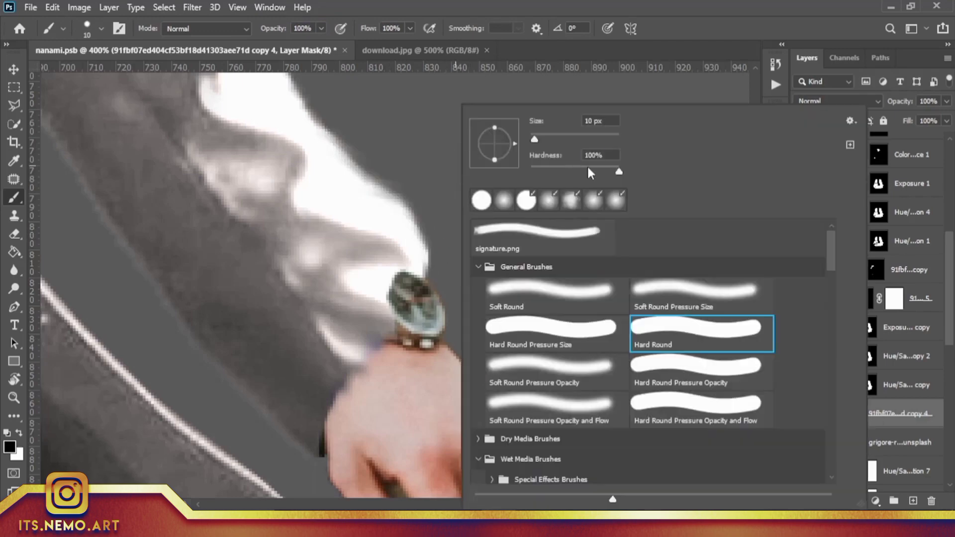
pyautogui.press('Return')
pyautogui.moveTo(395, 246)
pyautogui.mouseDown()
pyautogui.moveTo(520, 311)
pyautogui.moveTo(362, 257)
pyautogui.mouseUp()
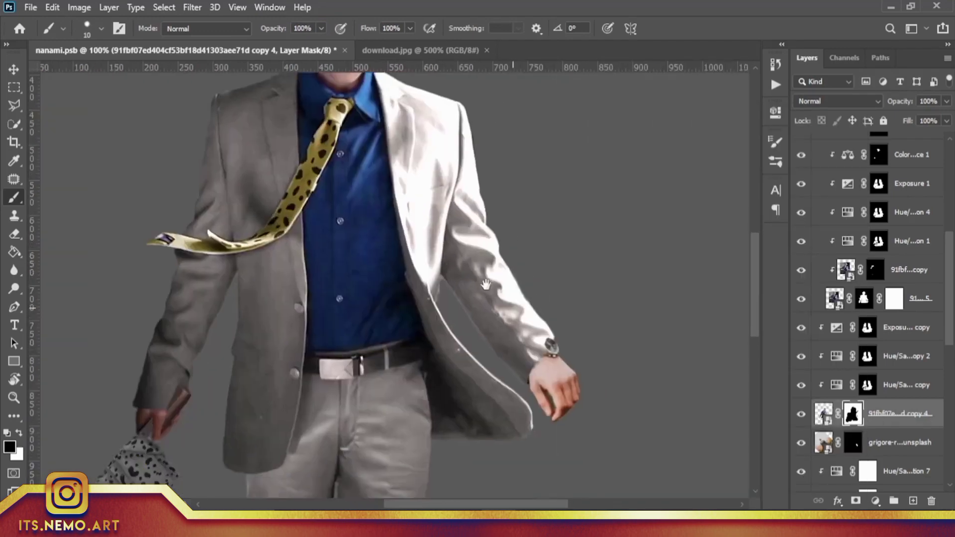
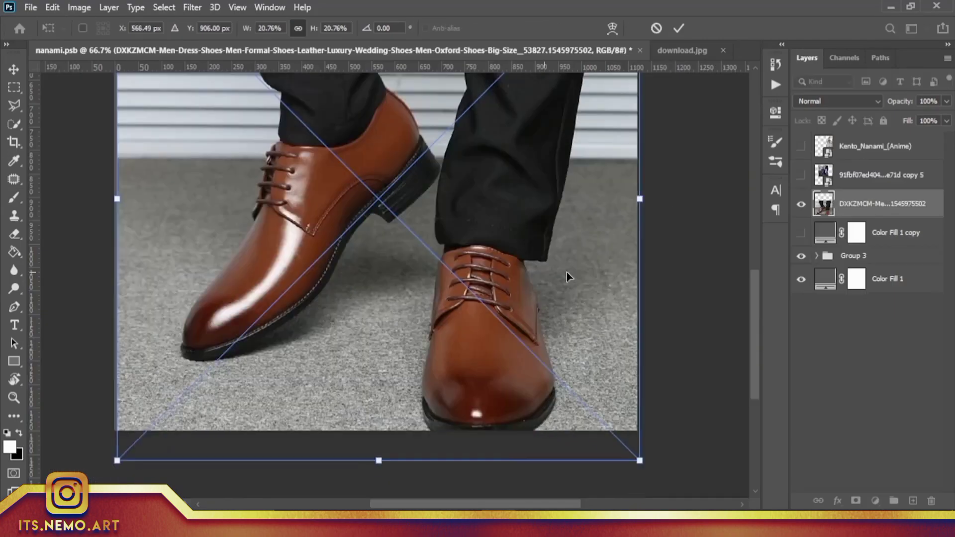
# - Scale the shoes photo down under the trouser legs and set its opacity to 92%
pyautogui.moveTo(569, 276)
pyautogui.mouseDown()
pyautogui.moveTo(306, 252)
pyautogui.moveTo(338, 338)
pyautogui.mouseUp()
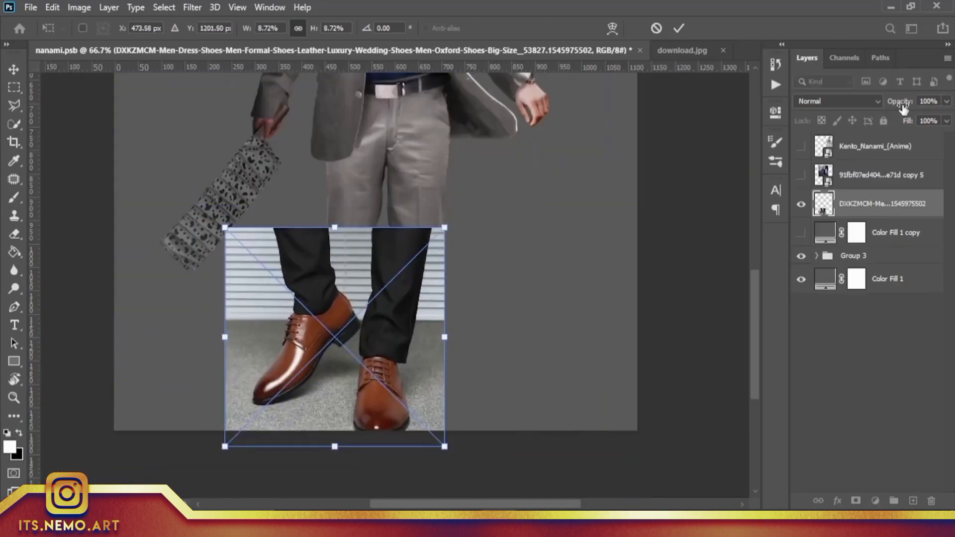
pyautogui.press('1')
pyautogui.press('4')
pyautogui.moveTo(487, 378)
pyautogui.mouseDown()
pyautogui.moveTo(420, 383)
pyautogui.moveTo(448, 373)
pyautogui.moveTo(427, 395)
pyautogui.mouseUp()
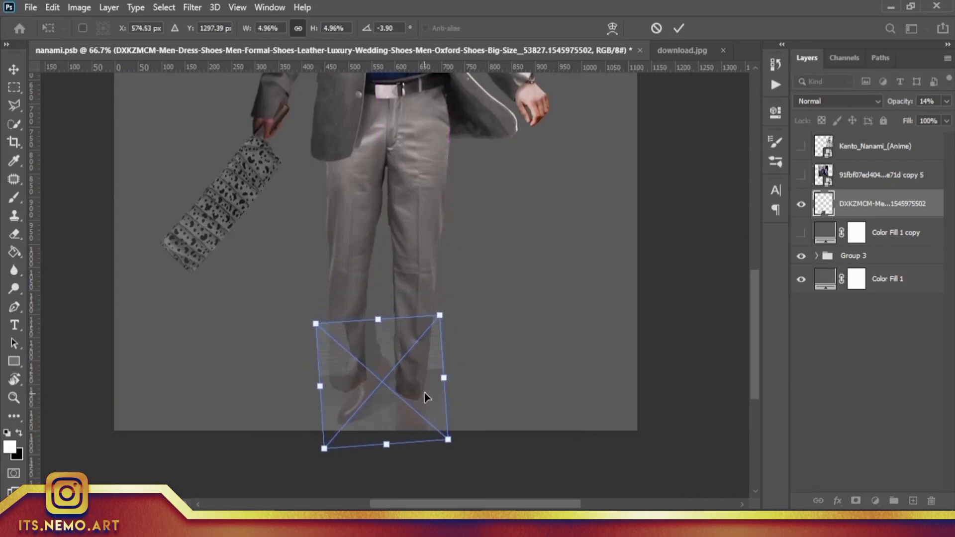
pyautogui.press('Return')
pyautogui.press('b')
pyautogui.press('9')
pyautogui.press('2')
# - Enlarge the shoes slightly and shift them right under the trousers
pyautogui.hotkey('ctrl', 't')
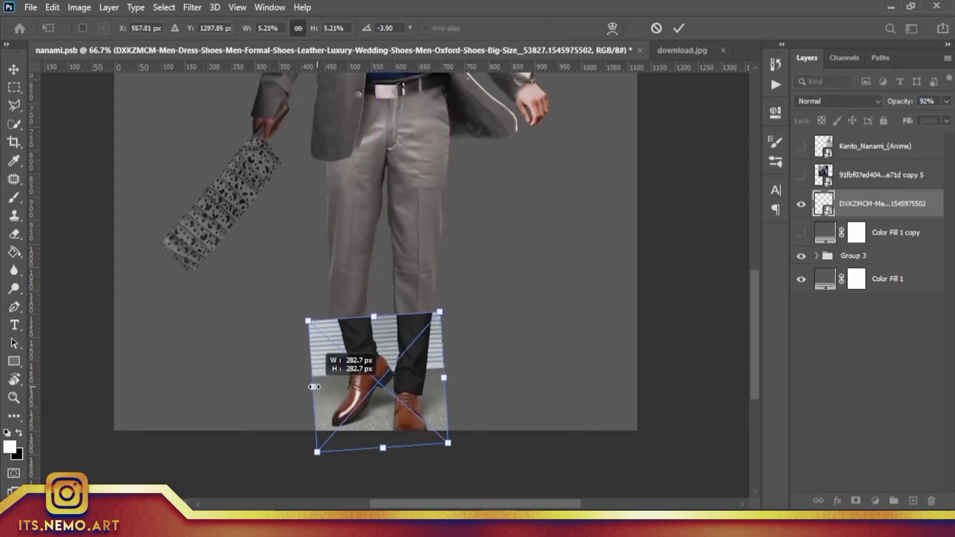
pyautogui.moveTo(445, 376); pyautogui.dragTo(430, 379)
pyautogui.press('Return')
pyautogui.press('b')
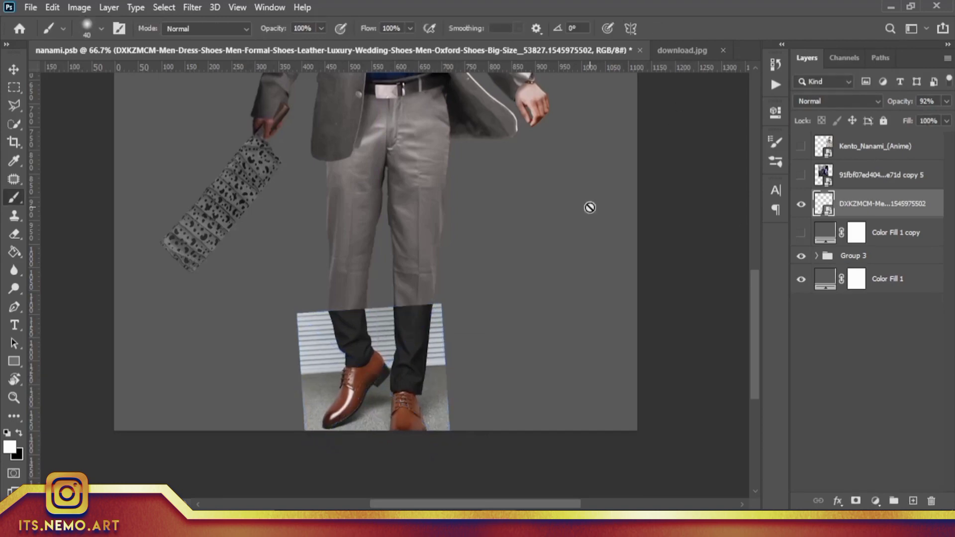
pyautogui.scroll(-3, 506, 277)
pyautogui.press('v')
pyautogui.hotkey('ctrl', '+')
pyautogui.hotkey('ctrl', '+')
pyautogui.hotkey('ctrl', '+')
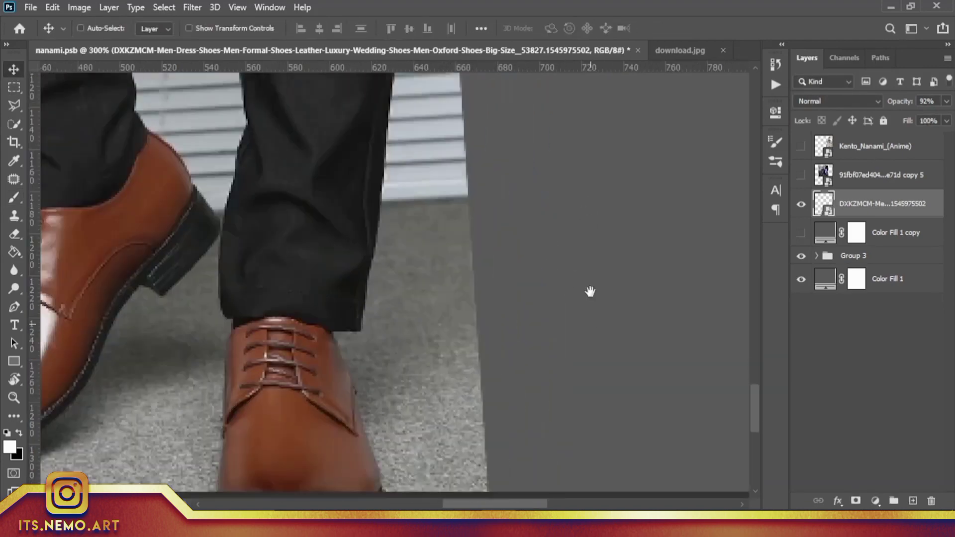
# - Move the shoes layer below Color Fill 1 copy, then zoom to the right-hand shoe
pyautogui.moveTo(897, 262); pyautogui.dragTo(898, 248)
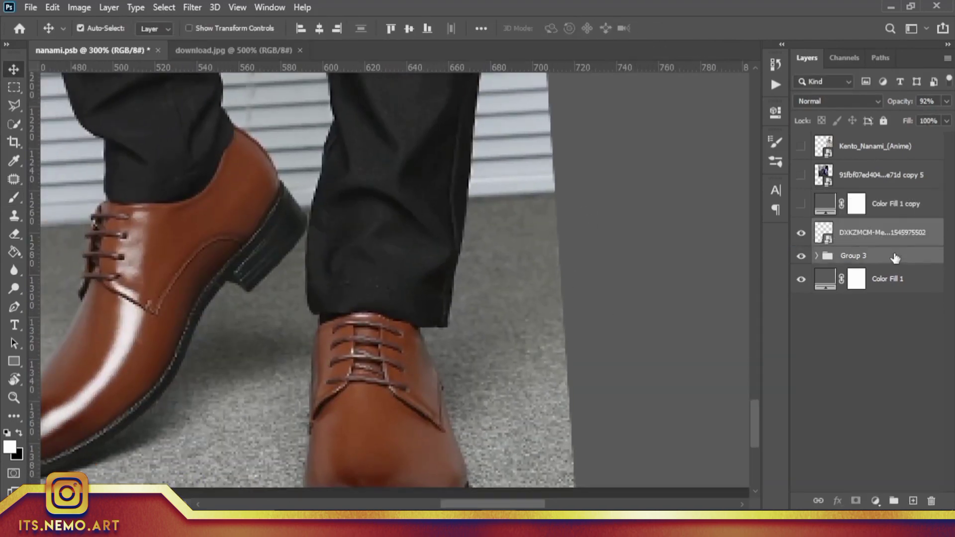
pyautogui.hotkey('ctrl', '0')
pyautogui.hotkey('ctrl', 't')
pyautogui.press('Return')
pyautogui.hotkey('ctrl', '+')
pyautogui.hotkey('ctrl', '+')
pyautogui.hotkey('ctrl', '+')
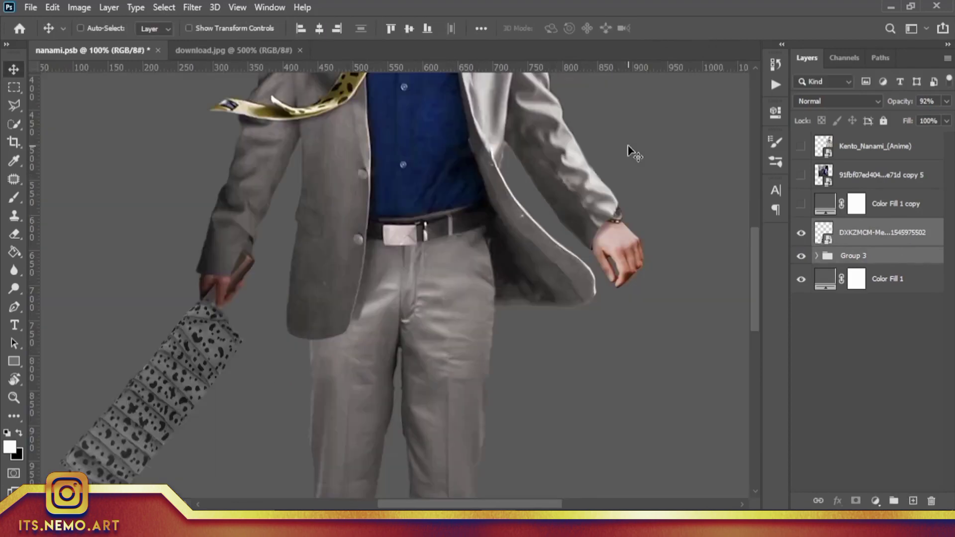
pyautogui.scroll(-10, 514, 292)
pyautogui.hotkey('ctrl', '+')
pyautogui.hotkey('ctrl', '+')
pyautogui.moveTo(489, 286); pyautogui.dragTo(494, 402)
# - Select the right-hand shoe with Quick Selection
pyautogui.press('w')
pyautogui.keyDown('ctrl'); pyautogui.click(823, 232); pyautogui.keyUp('ctrl')
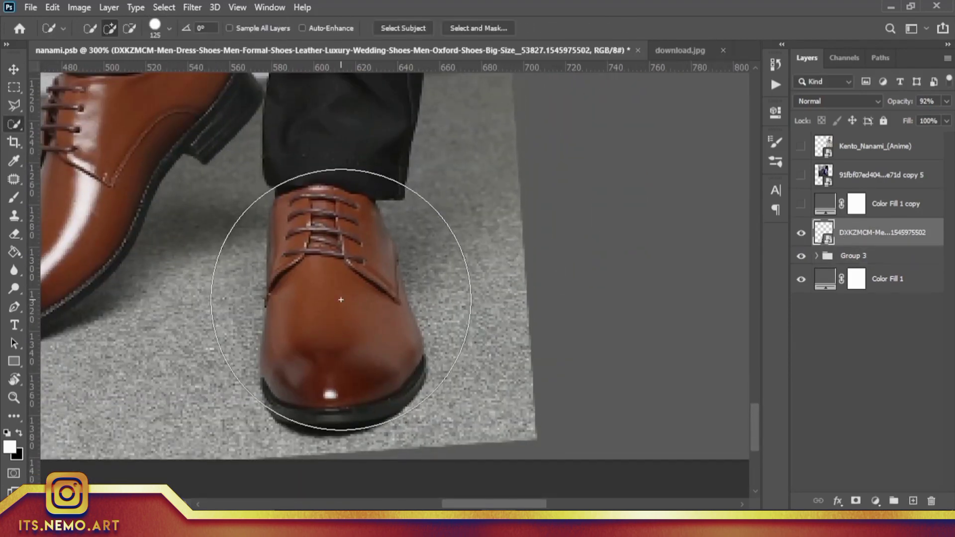
pyautogui.press('[')
pyautogui.press('[')
pyautogui.press('[')
pyautogui.press('[')
pyautogui.press('[')
pyautogui.hotkey('ctrl', 'd')
pyautogui.press('p')
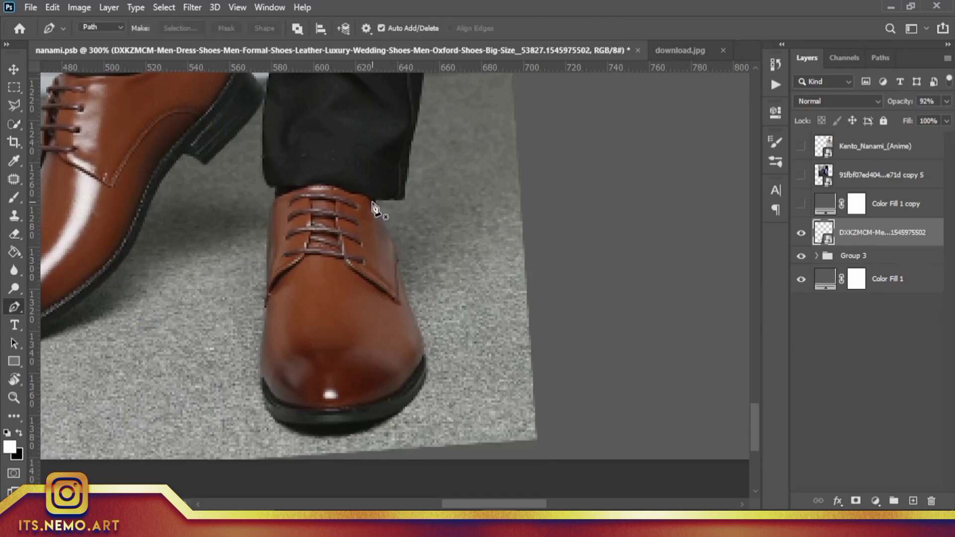
pyautogui.click(15, 123)
pyautogui.moveTo(303, 234); pyautogui.dragTo(319, 256)
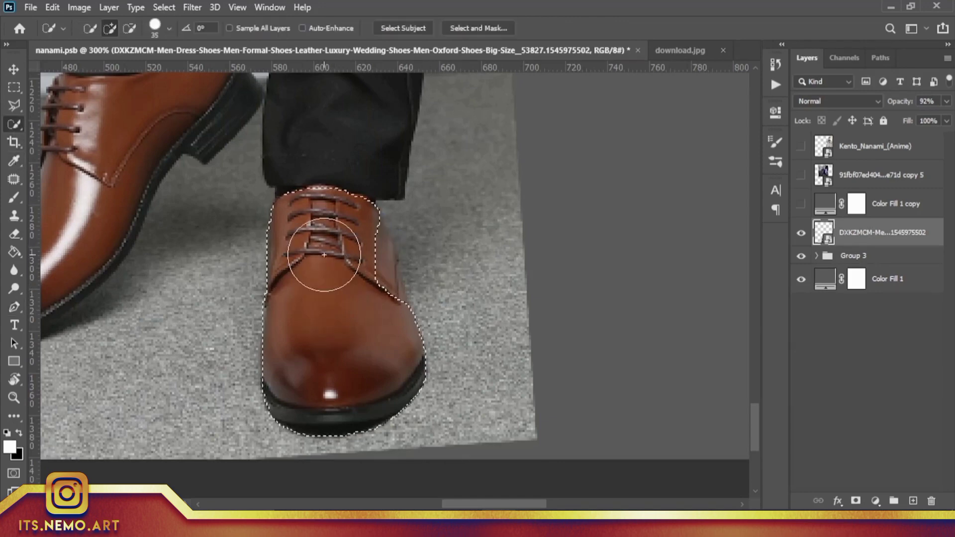
# - Trim the selection with the Lasso in subtract mode and mask the layer to it
pyautogui.press('l')
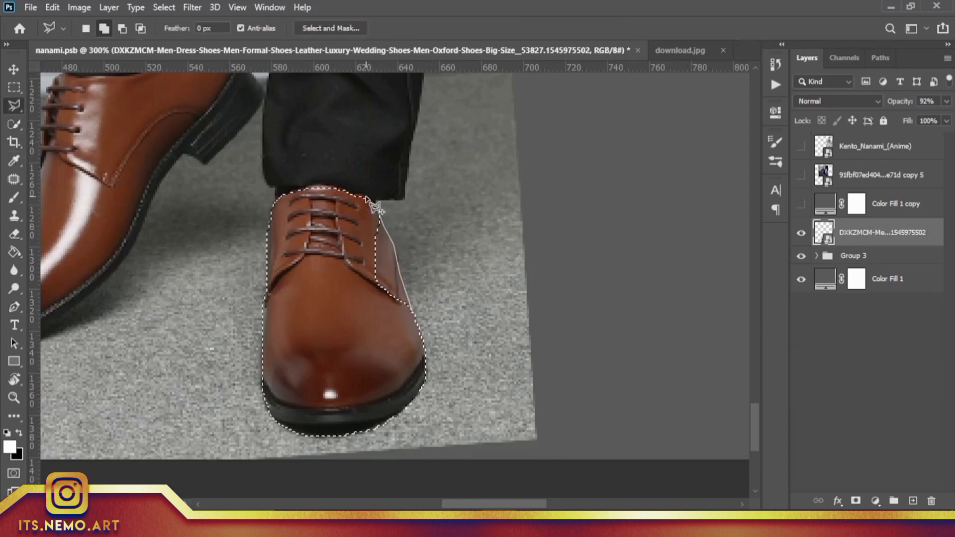
pyautogui.moveTo(274, 313); pyautogui.dragTo(390, 273)
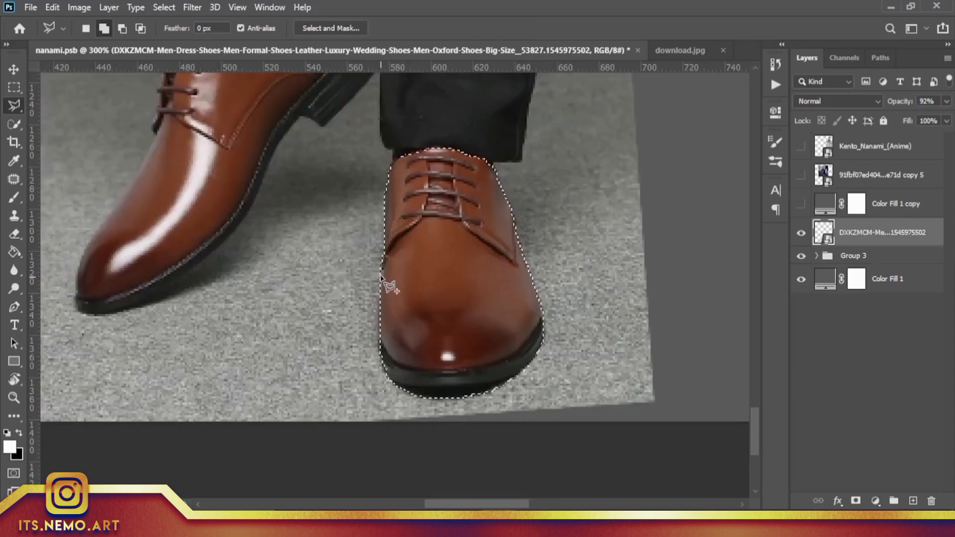
pyautogui.press('alt')
pyautogui.scroll(-3, 386, 350)
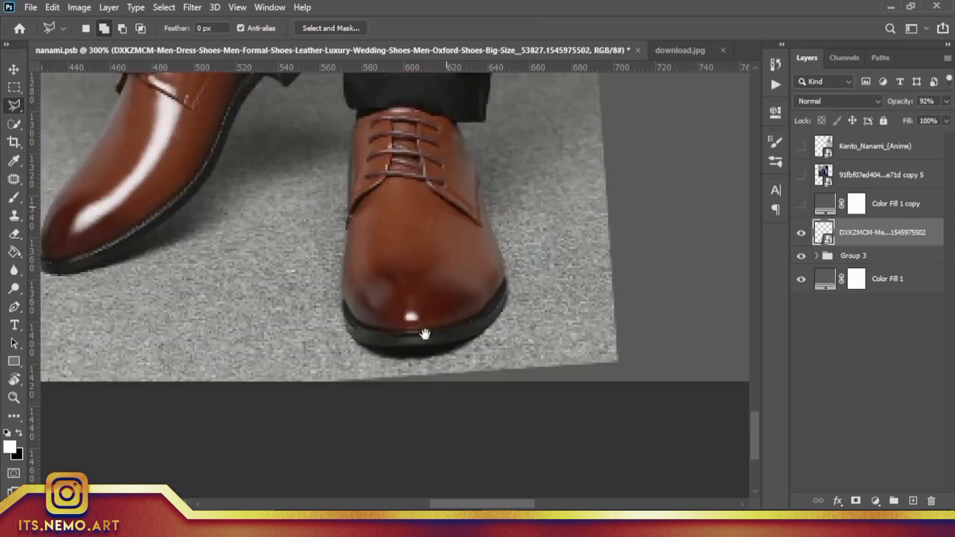
pyautogui.click(855, 501)
pyautogui.scroll(-3, 562, 311)
pyautogui.scroll(-2, 479, 341)
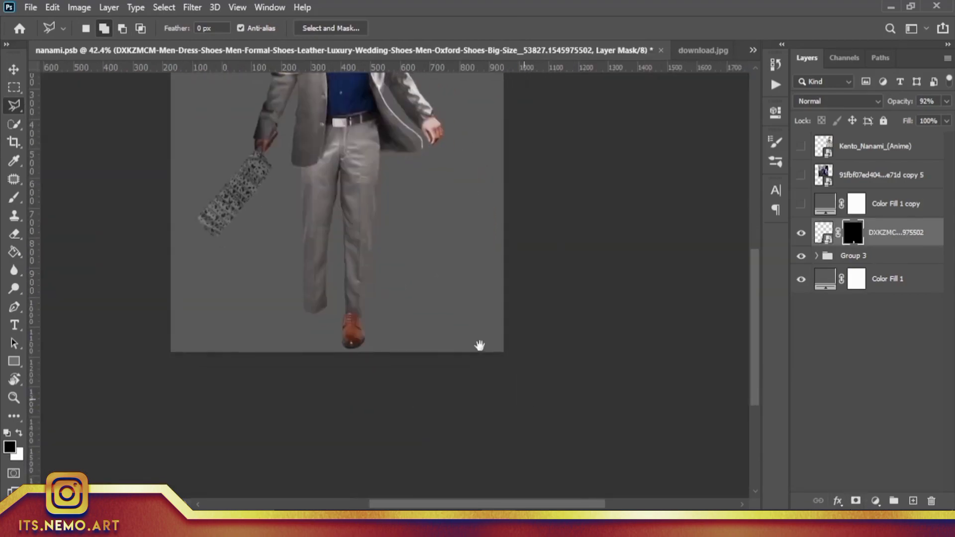
pyautogui.scroll(3, 480, 341)
# - Move and tilt the shoe under the trouser leg; show the Kento_Nanami_(Anime) reference layer
pyautogui.press('v')
pyautogui.hotkey('ctrl', 't')
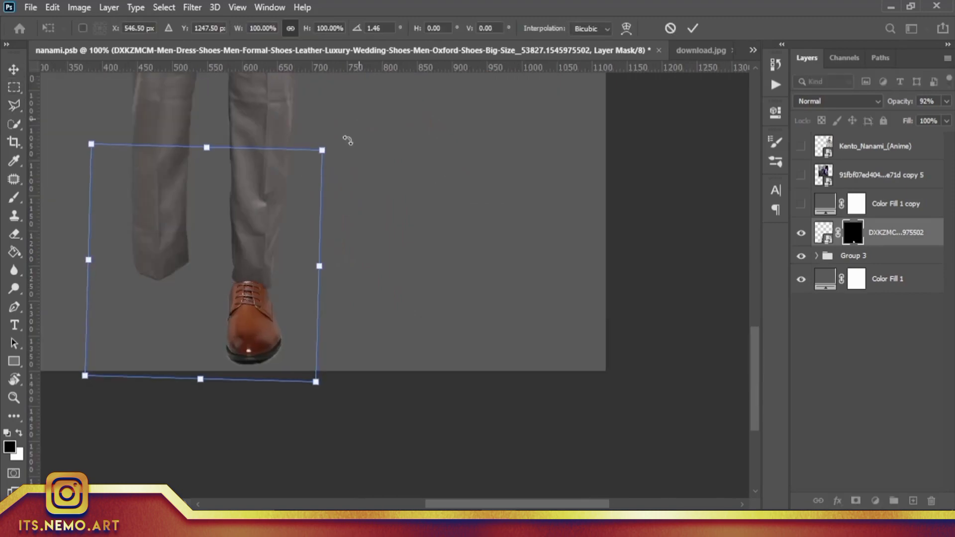
pyautogui.moveTo(341, 138)
pyautogui.mouseDown()
pyautogui.moveTo(285, 285)
pyautogui.moveTo(309, 269)
pyautogui.mouseUp()
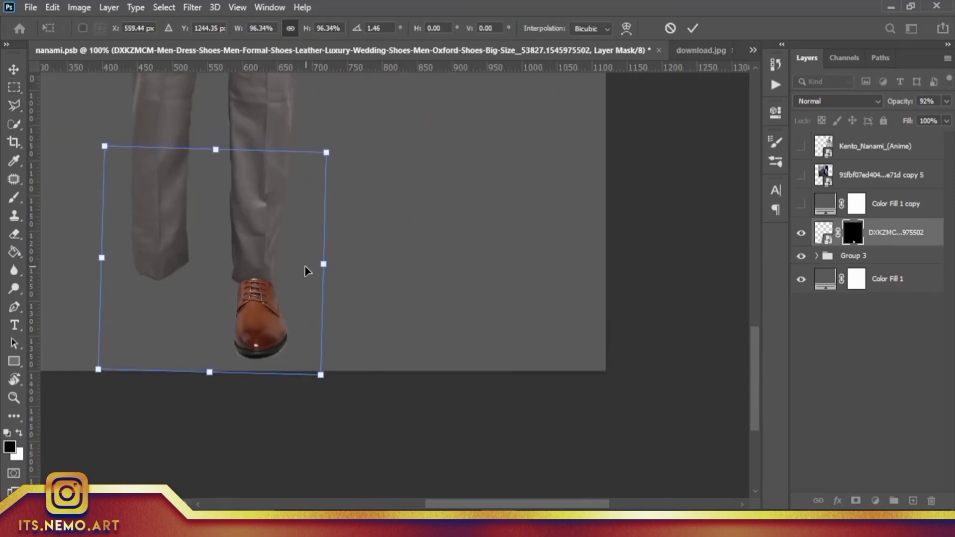
pyautogui.click(693, 28)
pyautogui.hotkey('ctrl', '0')
pyautogui.click(801, 146)
pyautogui.scroll(2, 309, 216)
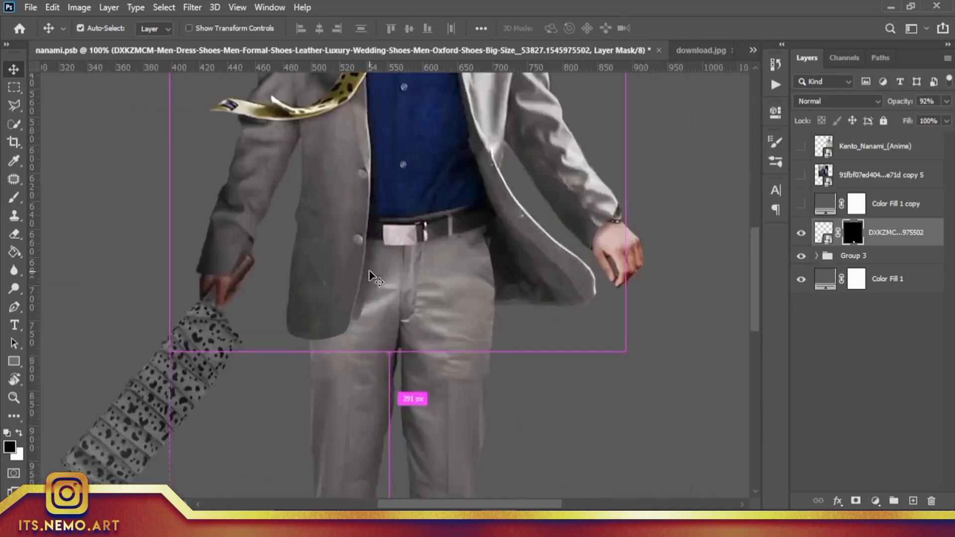
pyautogui.scroll(2, 309, 215)
pyautogui.scroll(1, 500, 151)
# - Touch up the shoe mask, then add Exposure and Hue/Saturation adjustments at Saturation -46
pyautogui.press('b')
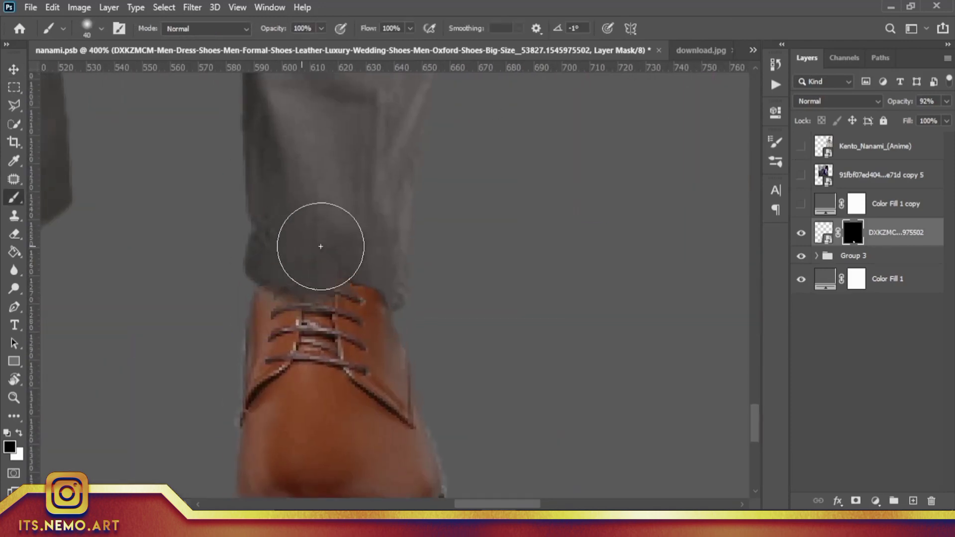
pyautogui.hotkey('ctrl', 'z')
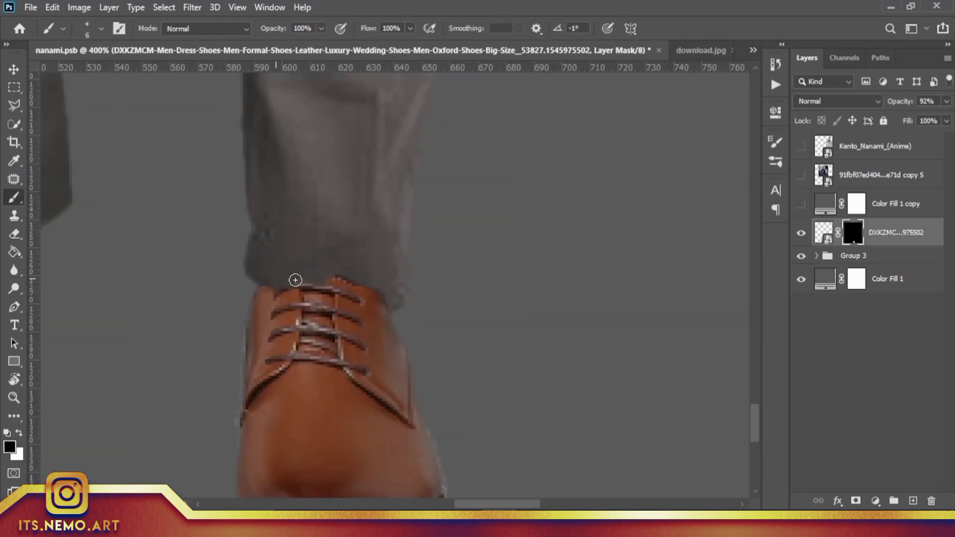
pyautogui.hotkey('ctrl', '0')
pyautogui.click(875, 500)
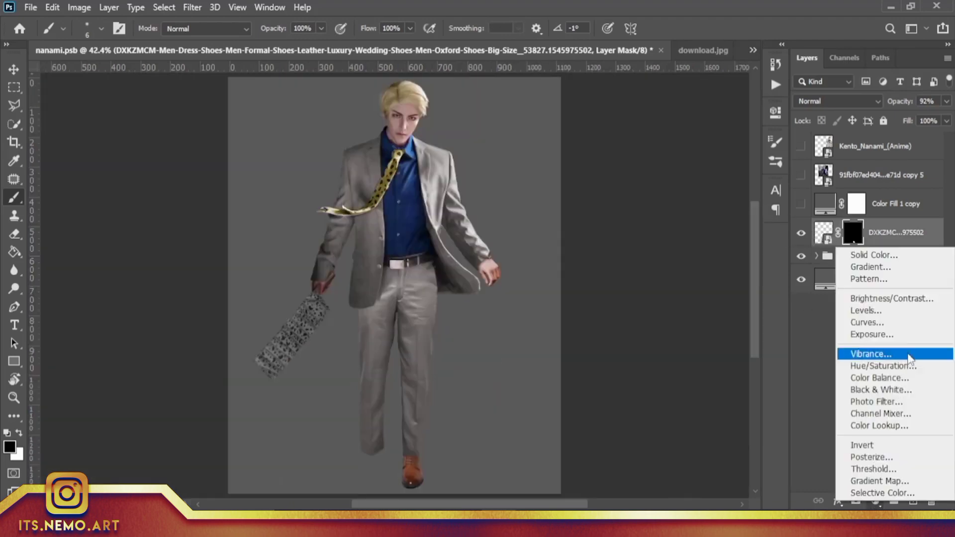
pyautogui.click(875, 335)
pyautogui.moveTo(583, 181); pyautogui.dragTo(580, 181)
pyautogui.click(875, 501)
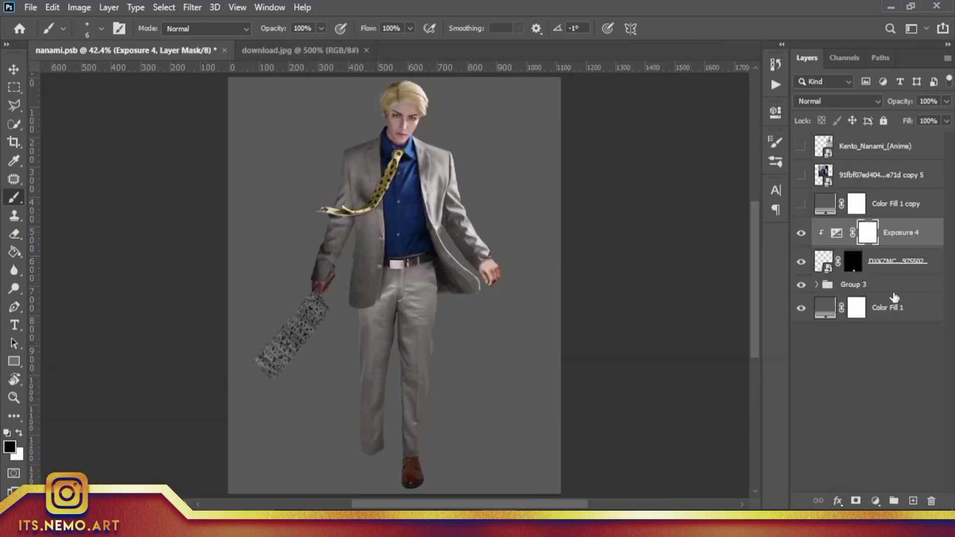
pyautogui.click(875, 363)
pyautogui.moveTo(617, 232); pyautogui.dragTo(561, 234)
# - Target the shoe layer's mask with swapped brush colours for painting
pyautogui.press('v')
pyautogui.click(486, 426)
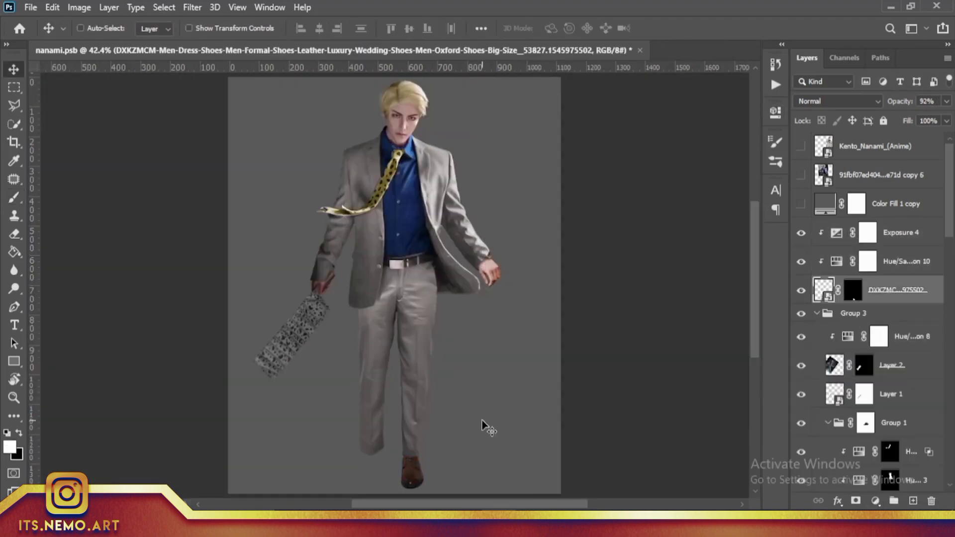
pyautogui.scroll(6, 486, 417)
pyautogui.moveTo(462, 382); pyautogui.dragTo(489, 287)
pyautogui.hotkey('ctrl', '\\')
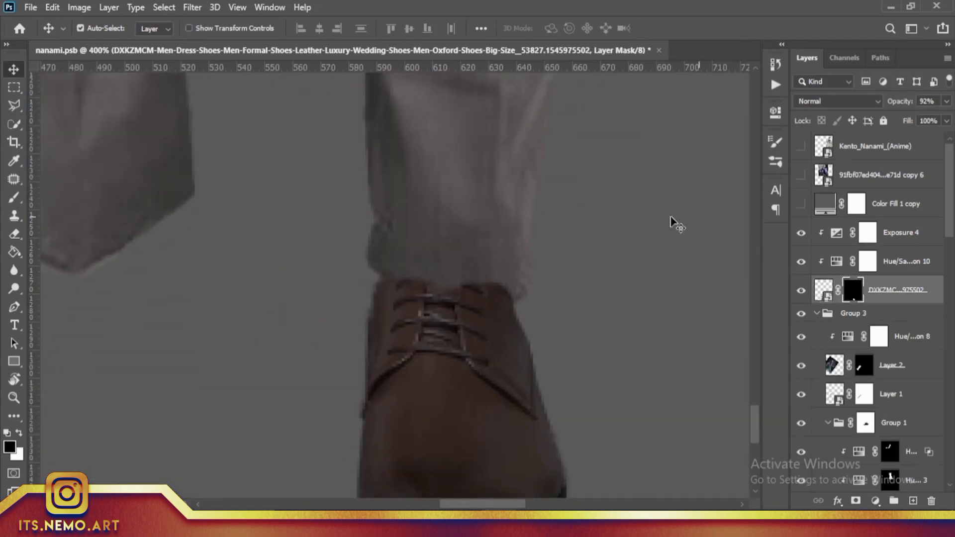
pyautogui.press('b')
pyautogui.press('x')
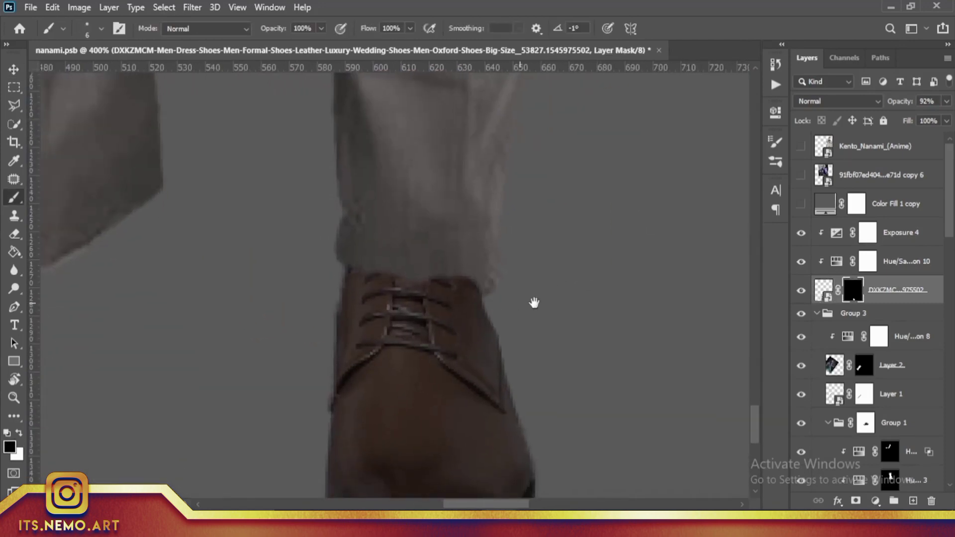
# - Add a clipped Exposure adjustment at -2.49 with an inverted, hidden mask
pyautogui.click(875, 501)
pyautogui.click(855, 348)
pyautogui.moveTo(617, 186); pyautogui.dragTo(576, 187)
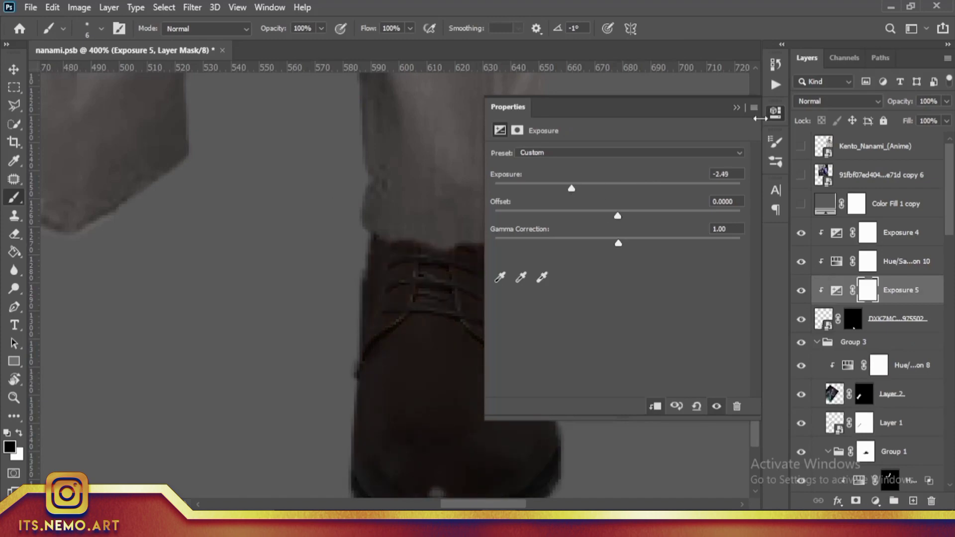
pyautogui.click(736, 107)
pyautogui.hotkey('ctrl', 'i')
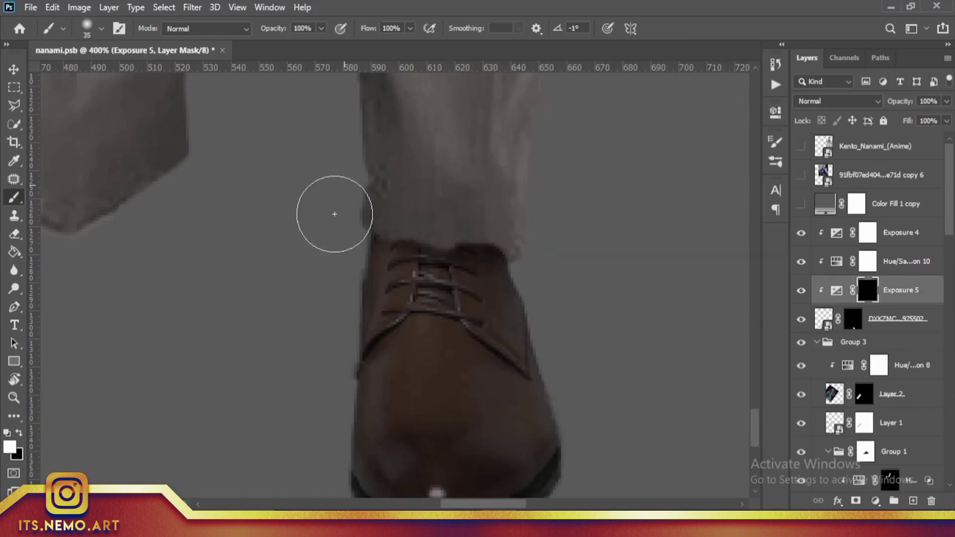
pyautogui.scroll(-3, 348, 273)
pyautogui.hotkey('ctrl', '0')
pyautogui.hotkey('ctrl', '1')
pyautogui.scroll(-5, 501, 355)
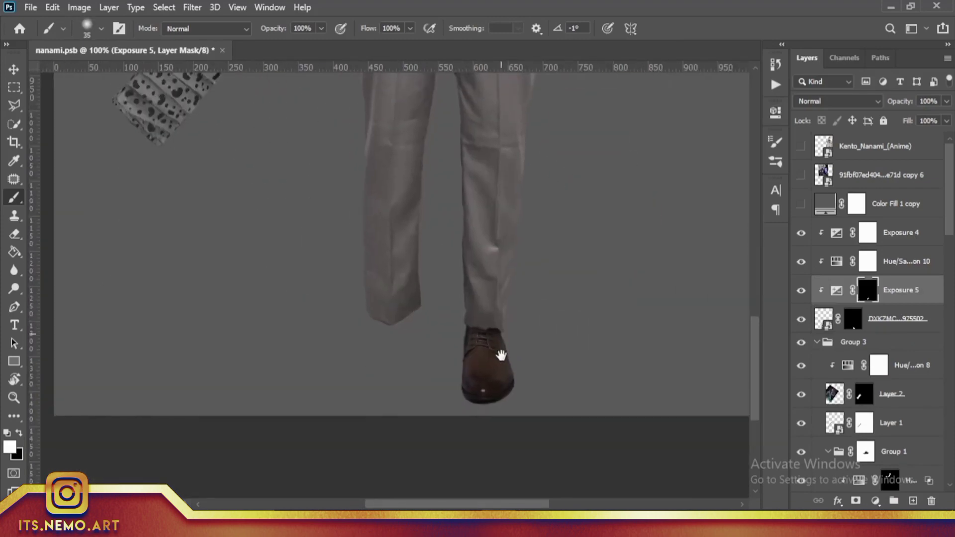
pyautogui.moveTo(614, 362)
pyautogui.mouseDown()
pyautogui.moveTo(607, 453)
pyautogui.moveTo(589, 392)
pyautogui.moveTo(604, 353)
pyautogui.mouseUp()
# - Duplicate the shoe layer, move it above Exposure 4, and remove its mask
pyautogui.click(895, 319)
pyautogui.hotkey('ctrl', 'j')
pyautogui.moveTo(895, 347); pyautogui.dragTo(895, 221)
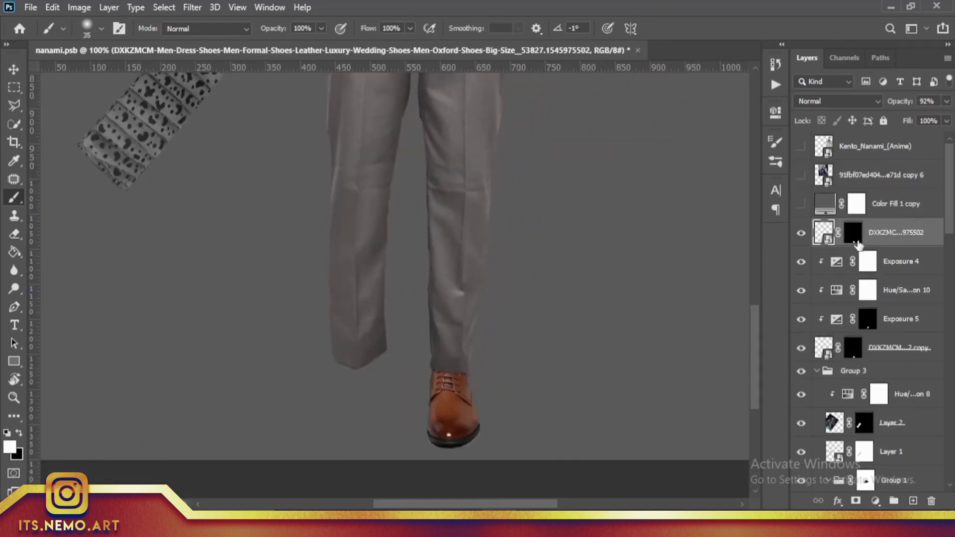
pyautogui.click(932, 501)
pyautogui.hotkey('ctrl', '+')
pyautogui.scroll(-2, 550, 292)
# - Select the left-hand shoe with Object Selection and Polygonal Lasso, then mask to it
pyautogui.press('w')
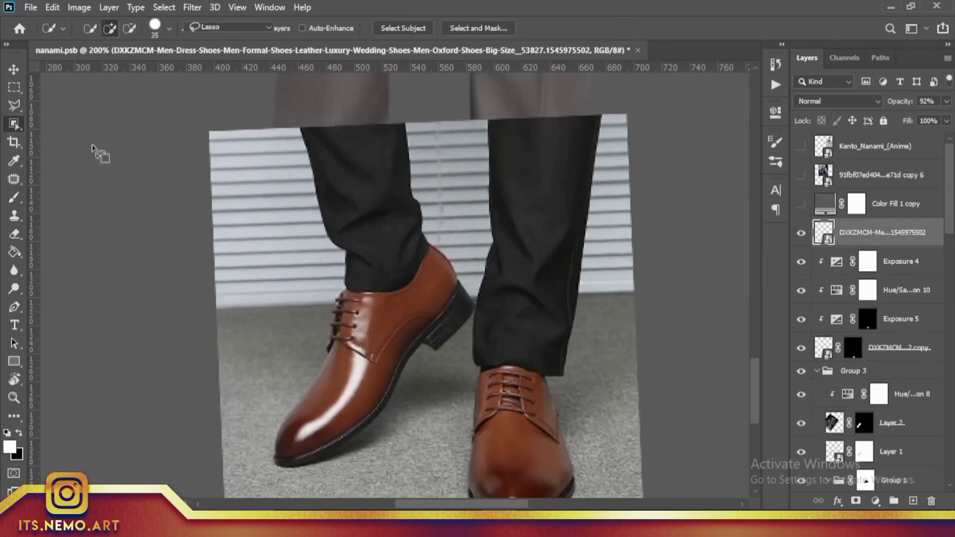
pyautogui.moveTo(437, 233); pyautogui.dragTo(305, 322)
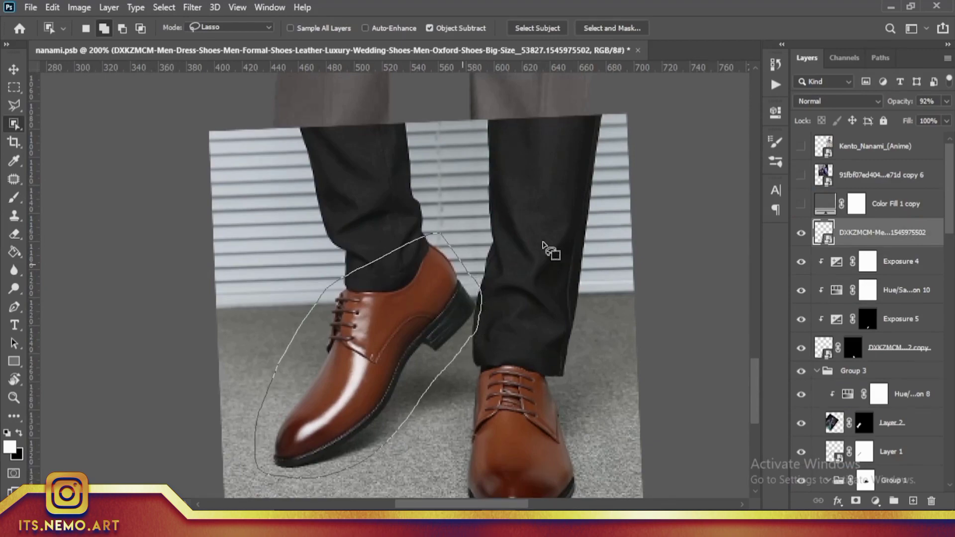
pyautogui.hotkey('ctrl', '+')
pyautogui.hotkey('ctrl', '+')
pyautogui.hotkey('ctrl', '+')
pyautogui.press('l')
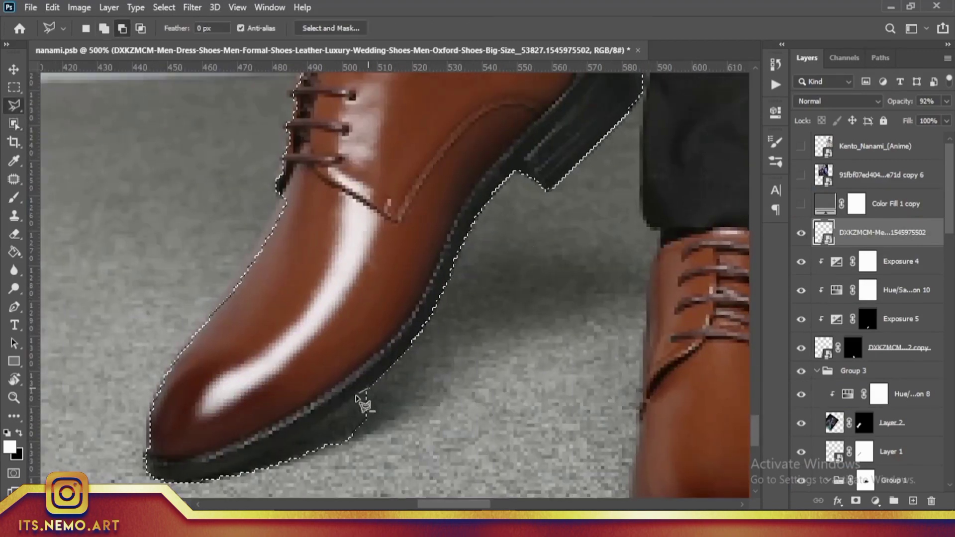
pyautogui.hotkey('ctrl', '-')
pyautogui.press('Return')
pyautogui.hotkey('ctrl', '0')
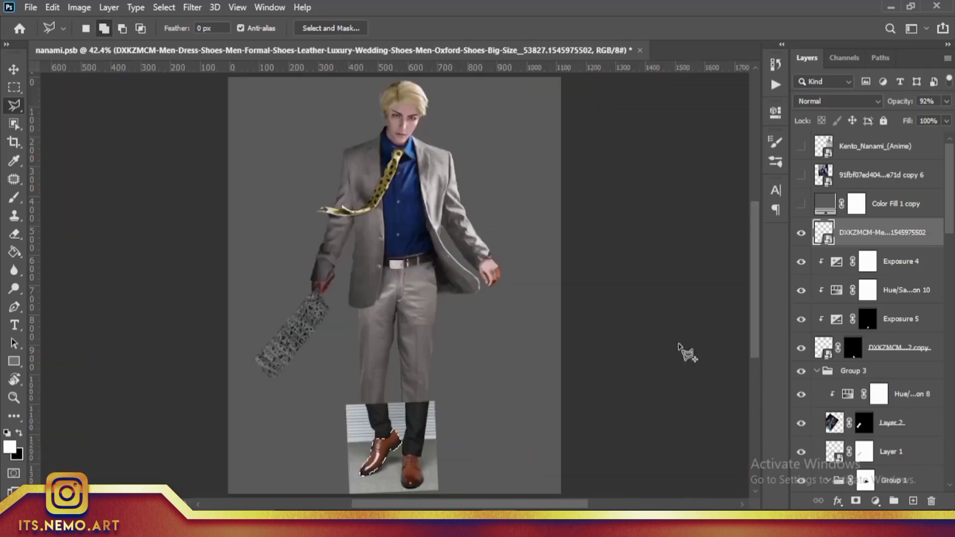
# - Rotate the shoes about 12 degrees and move them under the trouser legs
pyautogui.hotkey('ctrl', '1')
pyautogui.scroll(-1, 550, 377)
pyautogui.hotkey('ctrl', 't')
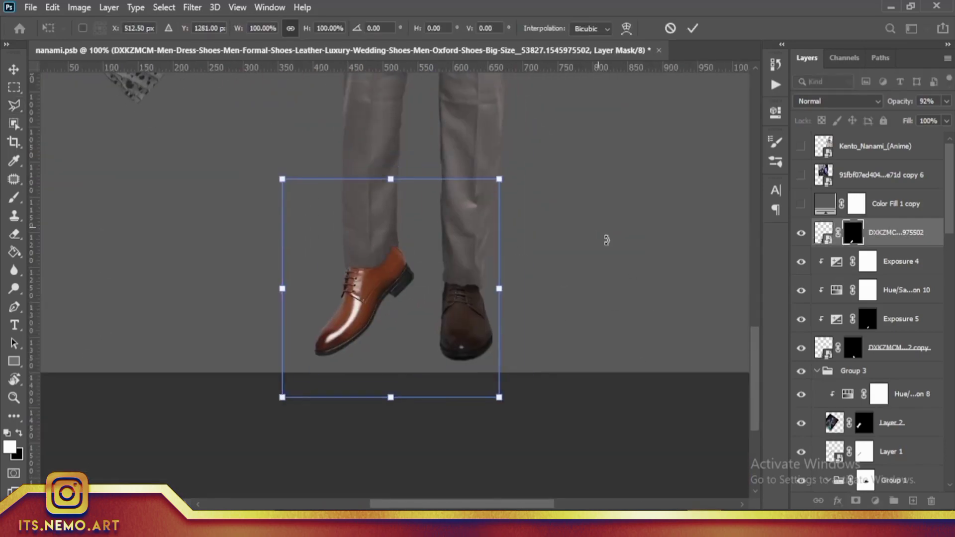
pyautogui.moveTo(607, 239); pyautogui.dragTo(537, 298)
pyautogui.moveTo(463, 290); pyautogui.dragTo(465, 297)
pyautogui.hotkey('ctrl', '0')
pyautogui.press('Return')
pyautogui.hotkey('ctrl', '+')
pyautogui.hotkey('ctrl', '+')
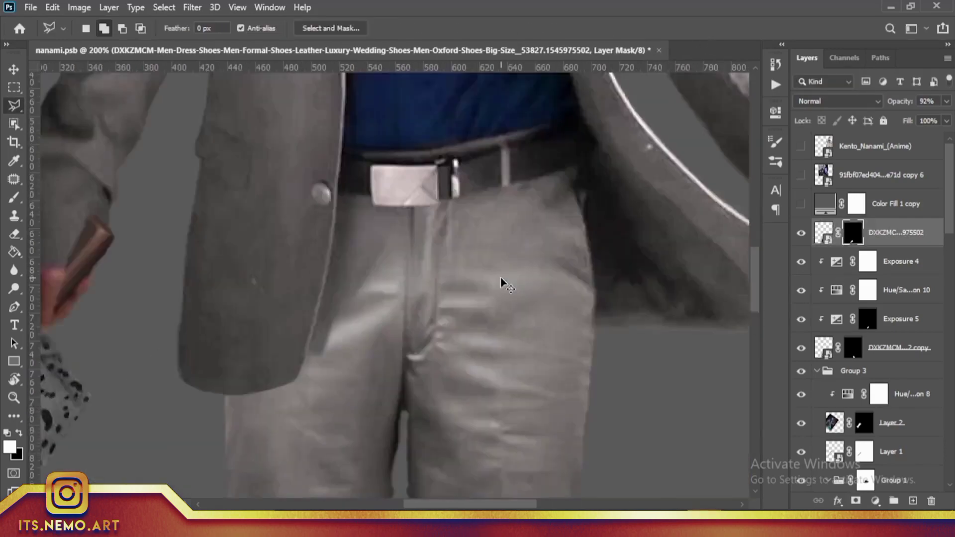
pyautogui.scroll(-3, 507, 444)
# - Duplicate Exposure 4 and Hue/Saturation 10 and clip the copies to the shoe layer
pyautogui.click(900, 261)
pyautogui.keyDown('shift'); pyautogui.click(905, 290); pyautogui.keyUp('shift')
pyautogui.hotkey('ctrl', 'j')
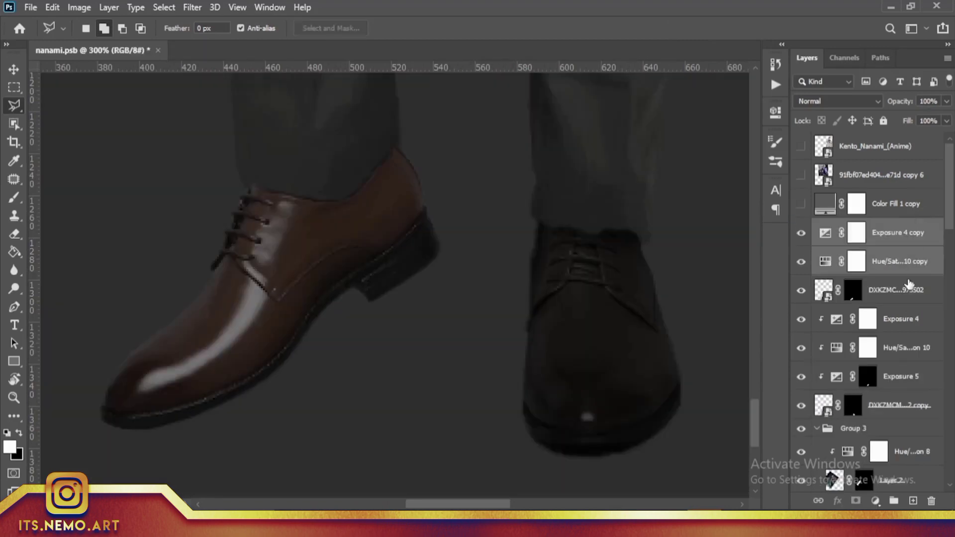
pyautogui.keyDown('alt'); pyautogui.click(893, 244); pyautogui.keyUp('alt')
pyautogui.hotkey('ctrl', '0')
pyautogui.hotkey('ctrl', '+')
pyautogui.hotkey('ctrl', '+')
pyautogui.scroll(-3, 441, 335)
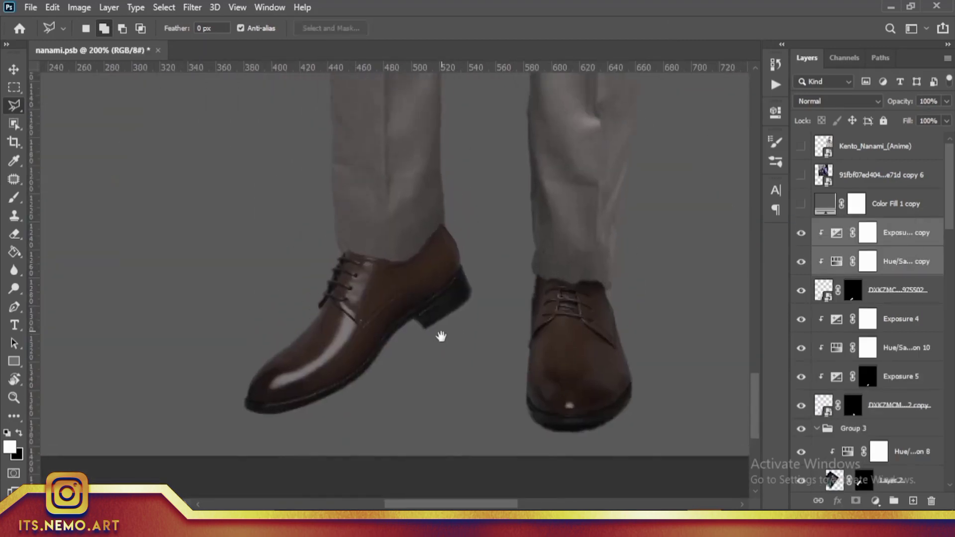
# - Zoom to the shoe heel and select the shoe mask for brushing
pyautogui.hotkey('ctrl', '+')
pyautogui.moveTo(531, 272); pyautogui.dragTo(532, 302)
pyautogui.click(852, 290)
pyautogui.press('b')
pyautogui.rightClick(418, 119)
# - Clean up the back of the left shoe's mask at the hem
pyautogui.press('Escape')
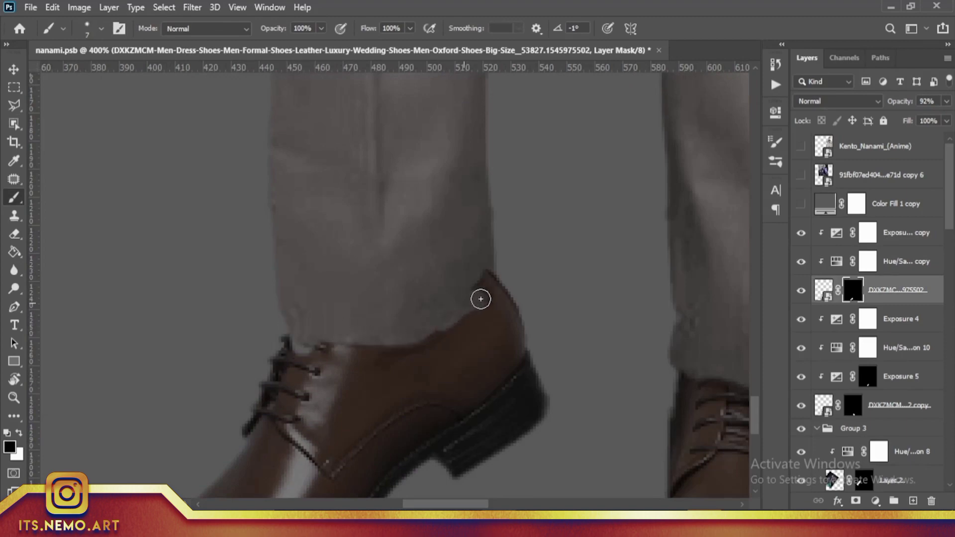
pyautogui.moveTo(454, 326); pyautogui.dragTo(535, 265)
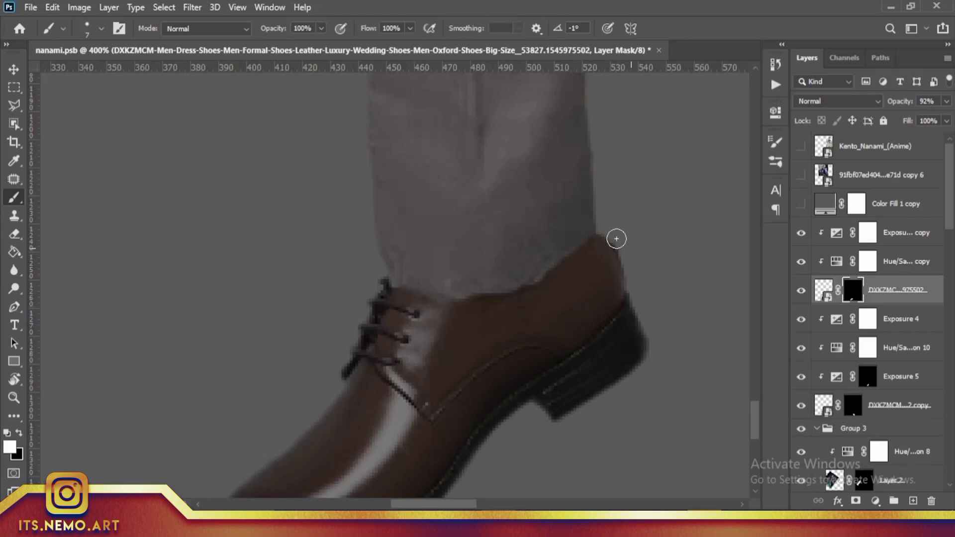
pyautogui.hotkey('ctrl', '0')
pyautogui.hotkey('ctrl', '1')
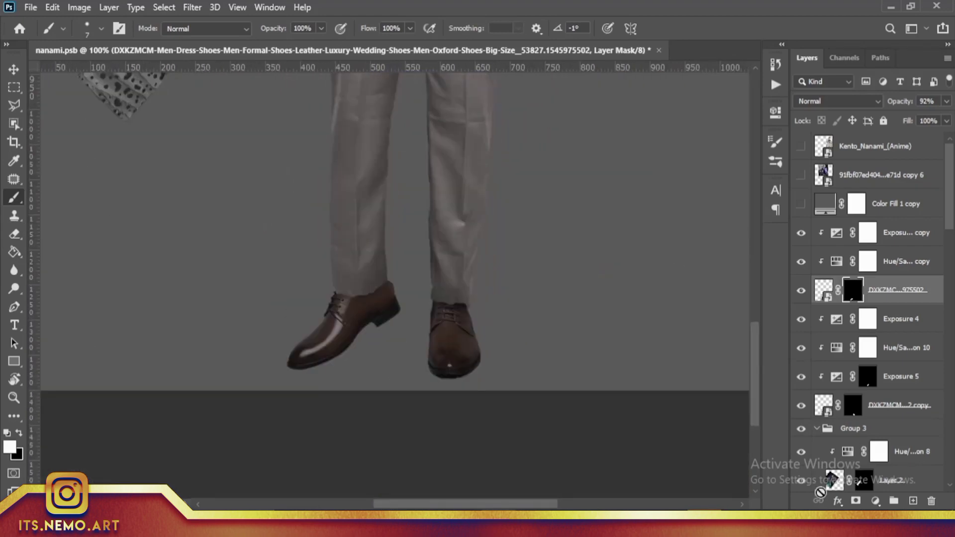
# - Add Exposure 6 with an inverted mask and paint white along the left trouser hem
pyautogui.click(875, 501)
pyautogui.click(853, 337)
pyautogui.click(735, 107)
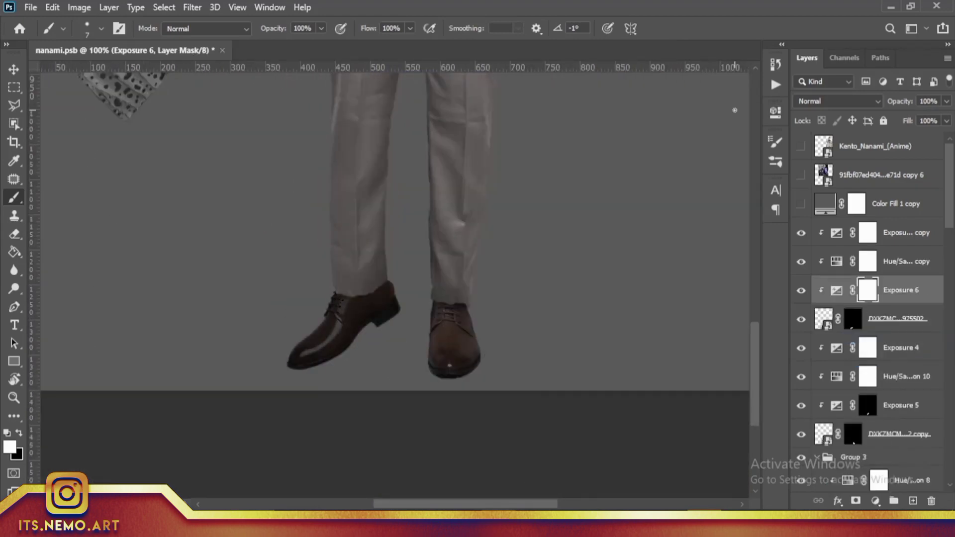
pyautogui.hotkey('ctrl', 'i')
pyautogui.hotkey('ctrl', '+')
pyautogui.hotkey('ctrl', '+')
pyautogui.hotkey('ctrl', '+')
pyautogui.rightClick(434, 193)
pyautogui.press('Return')
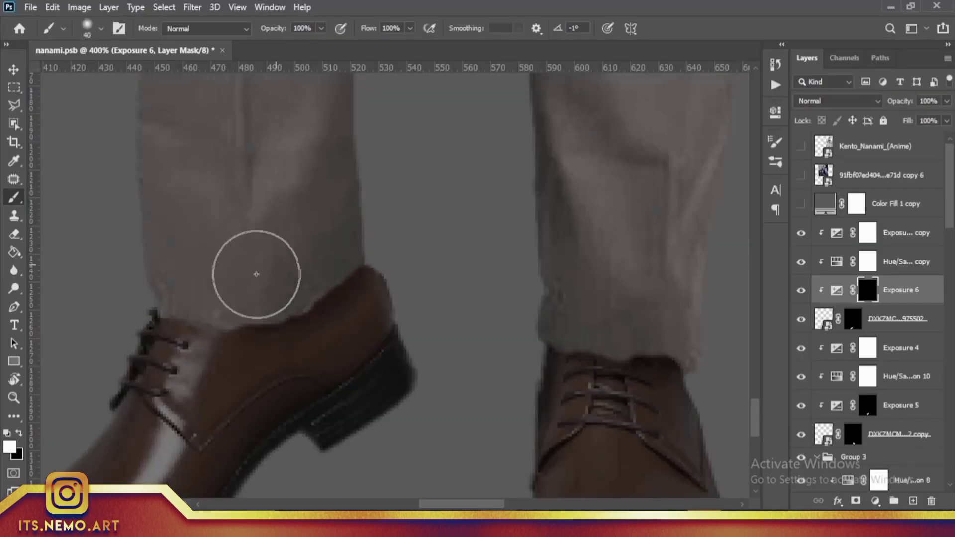
pyautogui.moveTo(256, 274); pyautogui.dragTo(214, 270)
pyautogui.hotkey('ctrl', '0')
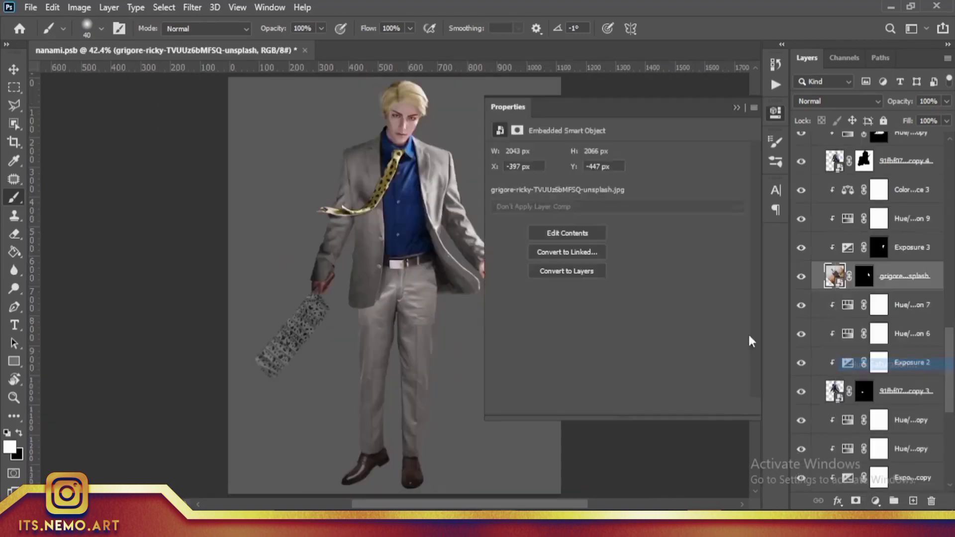
# - Lower the Hue/Saturation 11 lightness to -5
pyautogui.moveTo(617, 262); pyautogui.dragTo(611, 262)
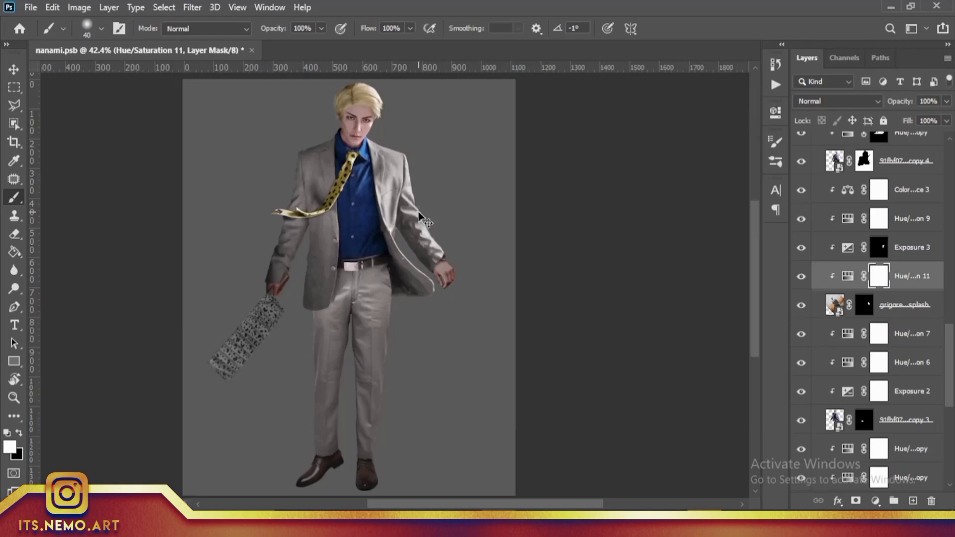
pyautogui.hotkey('ctrl', '1')
pyautogui.moveTo(446, 315); pyautogui.dragTo(399, 446)
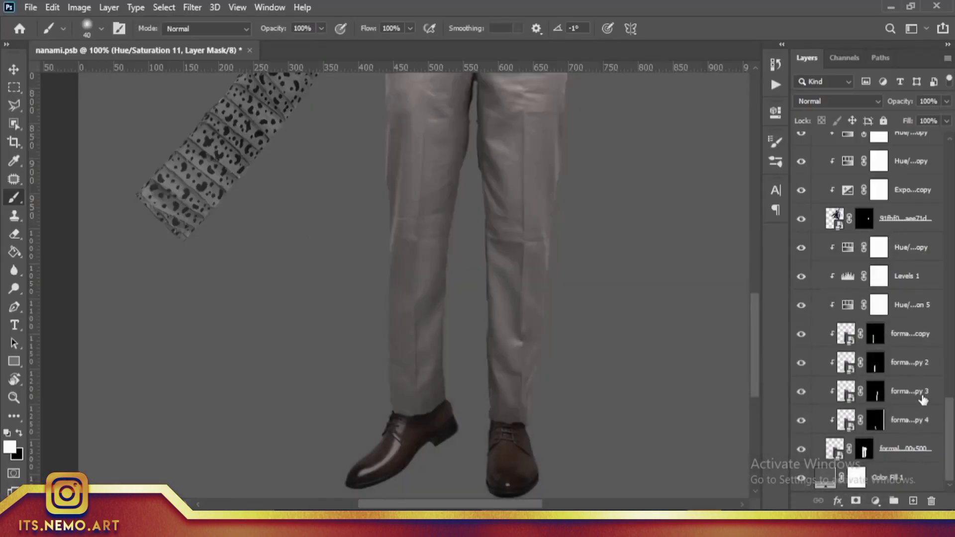
# - Group the trouser layers and convert the group to a Smart Object
pyautogui.click(864, 452)
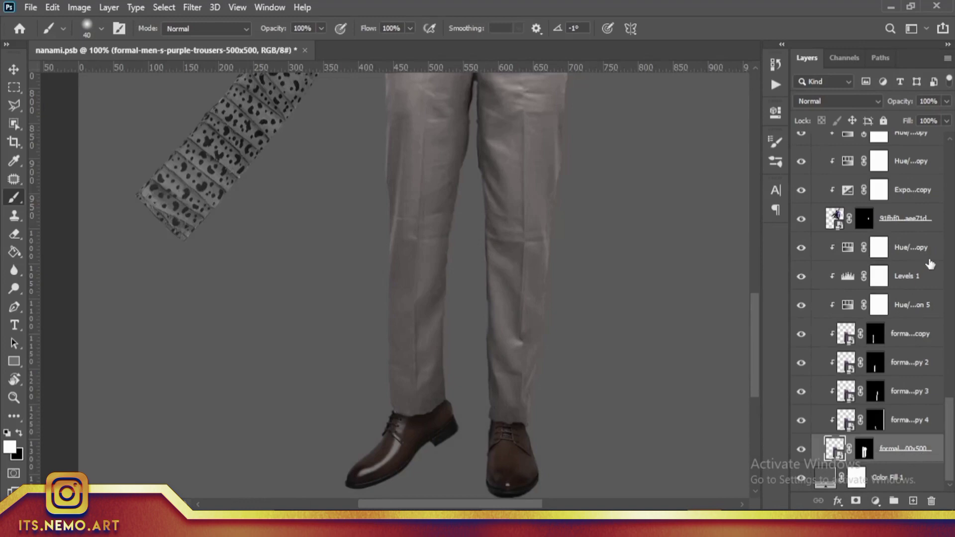
pyautogui.hotkey('ctrl', 'g')
pyautogui.rightClick(875, 460)
pyautogui.click(845, 192)
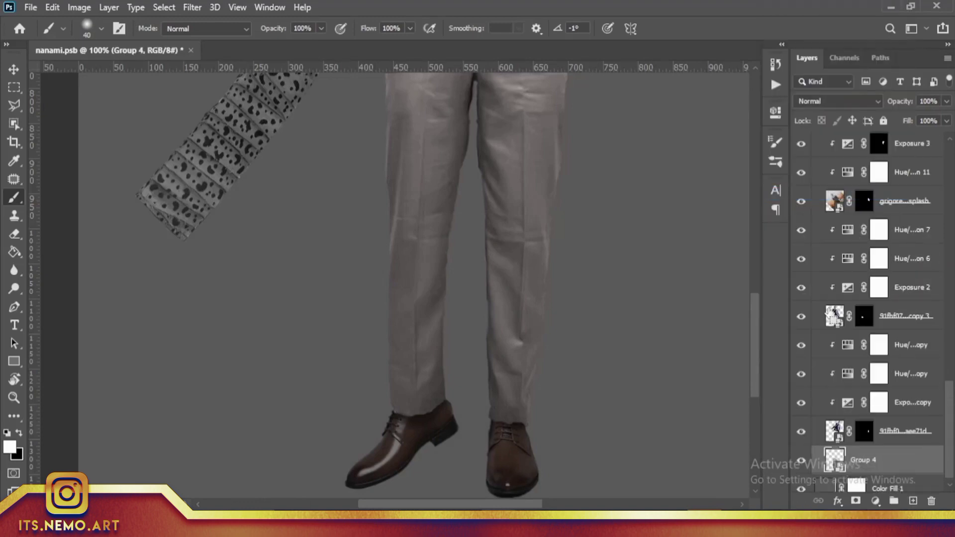
# - Warp the trousers so the left leg bends outward over its shoe
pyautogui.hotkey('ctrl', 't')
pyautogui.rightClick(435, 260)
pyautogui.click(458, 332)
pyautogui.moveTo(390, 228); pyautogui.dragTo(377, 228)
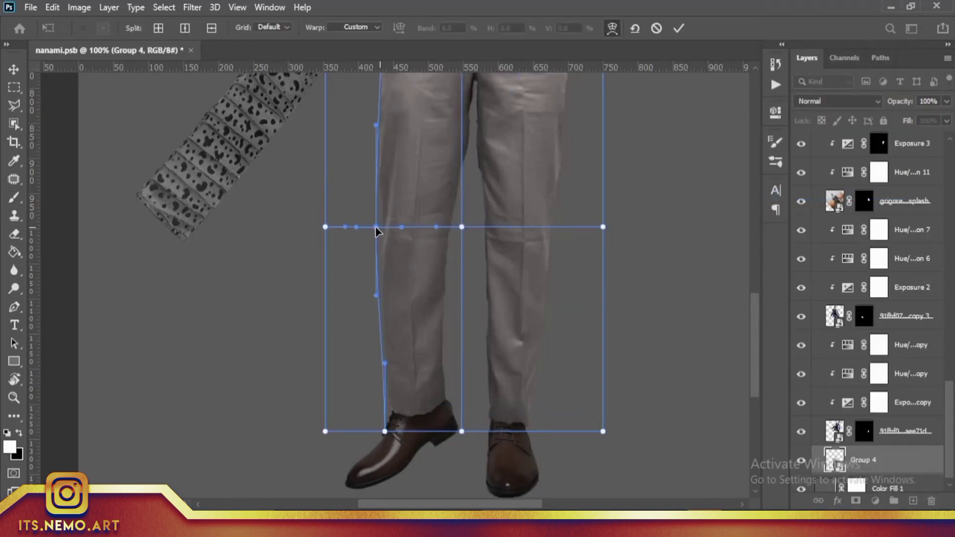
pyautogui.moveTo(462, 227); pyautogui.dragTo(457, 229)
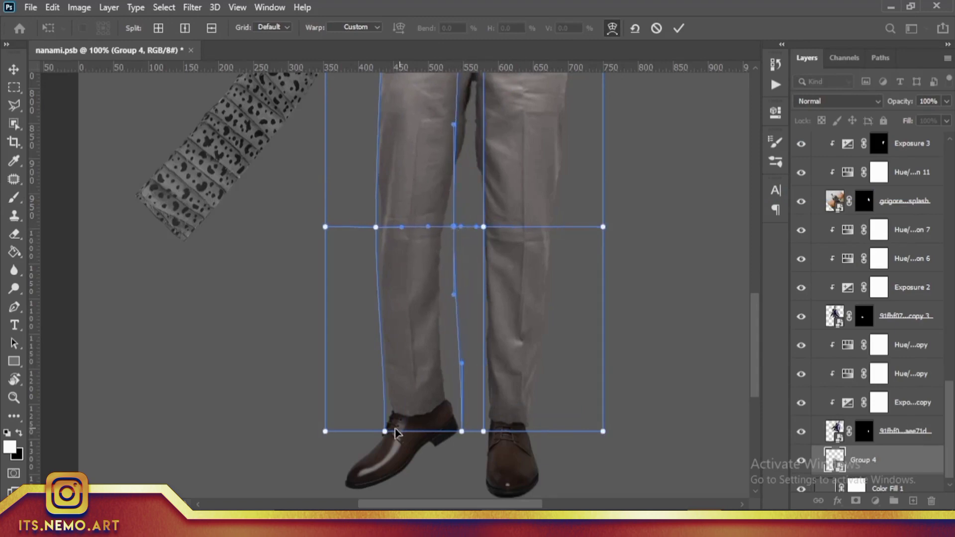
pyautogui.moveTo(396, 429); pyautogui.dragTo(405, 416)
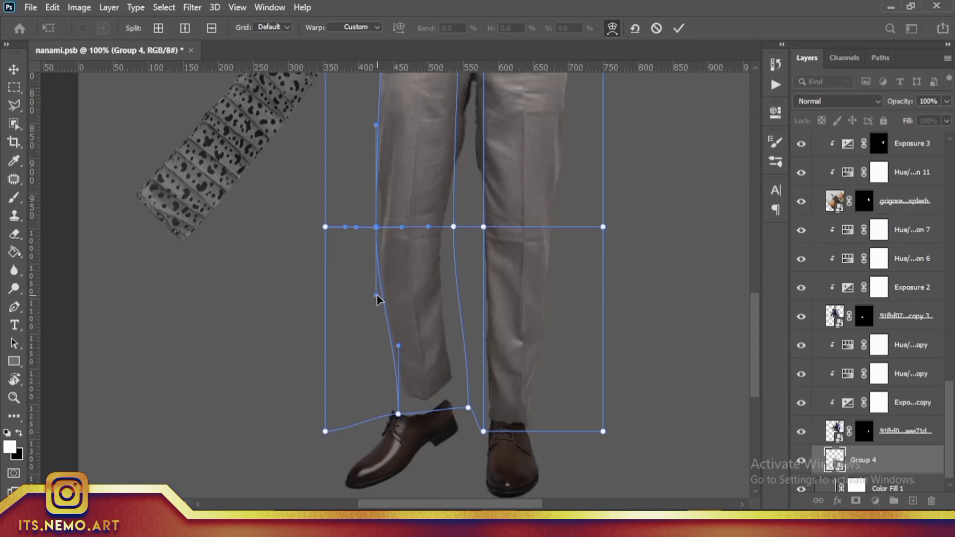
pyautogui.press('Return')
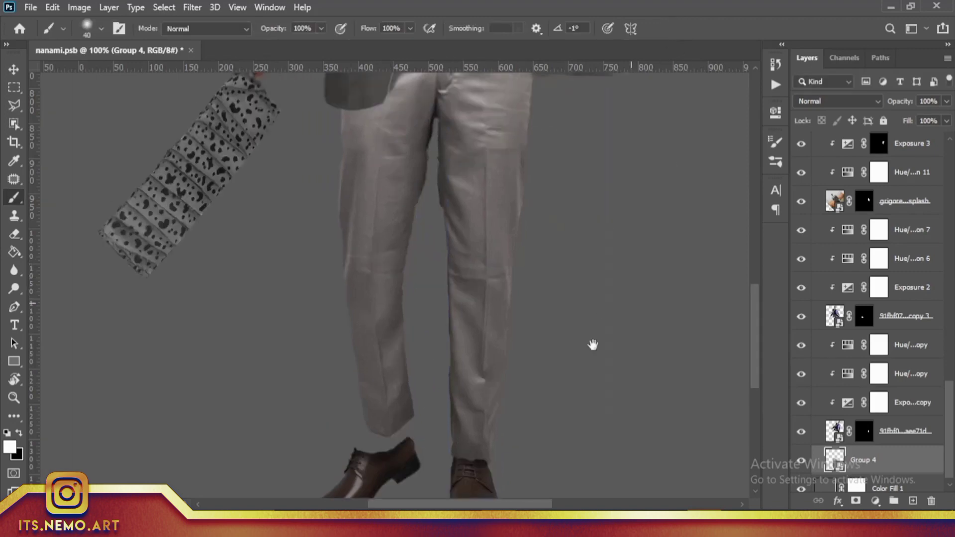
pyautogui.hotkey('ctrl', '-')
# - Nudge the shoe layer and its adjustment layers slightly left to meet the trouser hems
pyautogui.scroll(10, 868, 278)
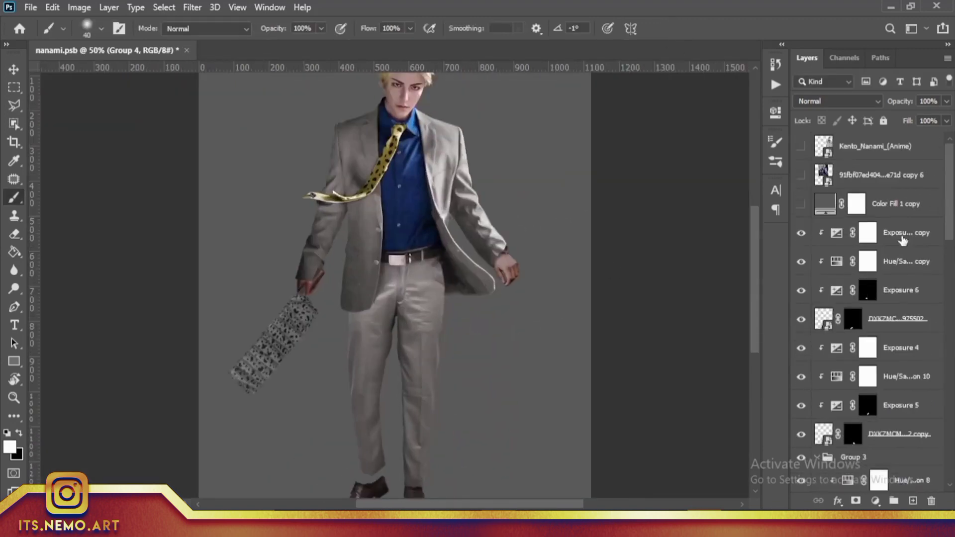
pyautogui.click(868, 232)
pyautogui.keyDown('shift'); pyautogui.click(895, 319); pyautogui.keyUp('shift')
pyautogui.scroll(-3, 601, 230)
pyautogui.hotkey('ctrl', 't')
pyautogui.moveTo(370, 398); pyautogui.dragTo(375, 396)
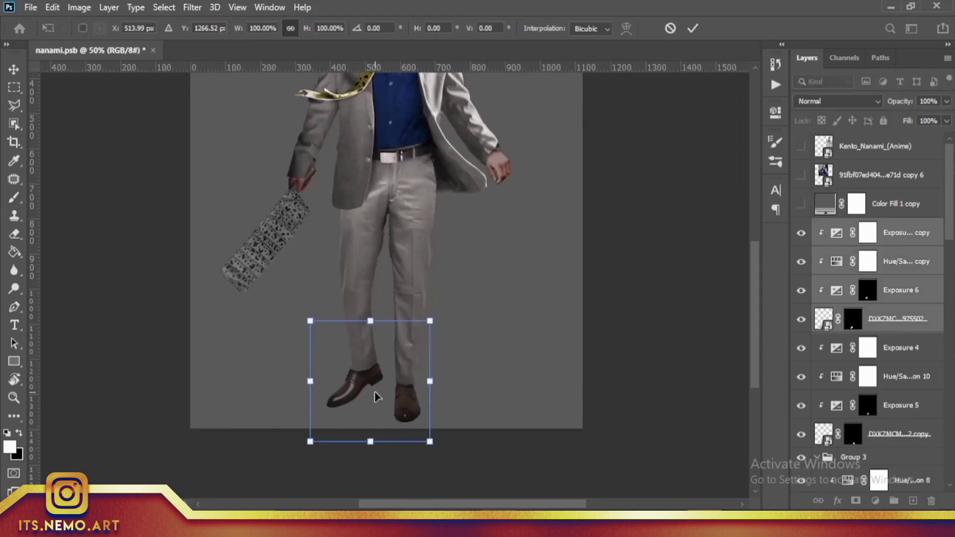
pyautogui.hotkey('ctrl', '+')
pyautogui.hotkey('ctrl', '+')
pyautogui.hotkey('ctrl', '+')
pyautogui.scroll(-5, 539, 318)
pyautogui.press('Return')
# - Select the shoe layer mask and inspect the left shoe and whole figure for touch-up
pyautogui.hotkey('ctrl', '+')
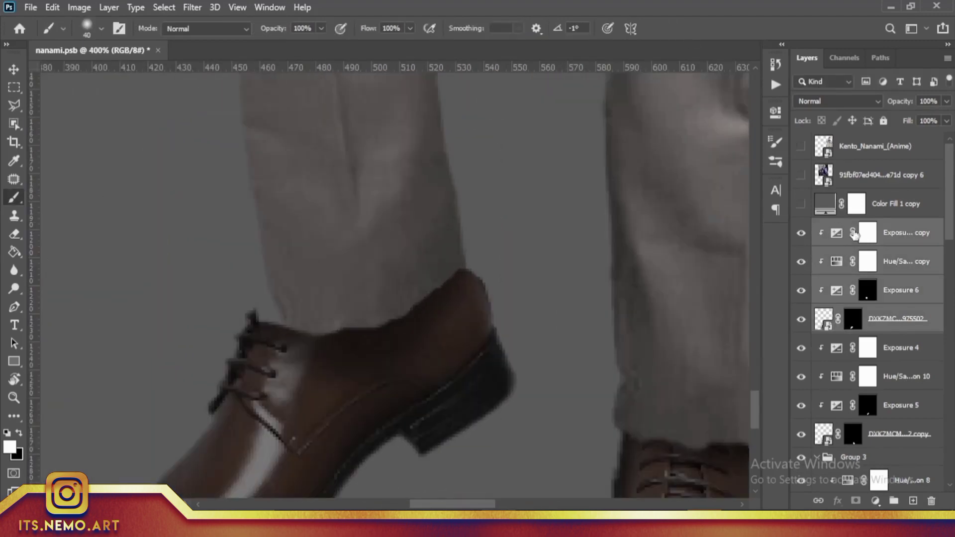
pyautogui.click(851, 322)
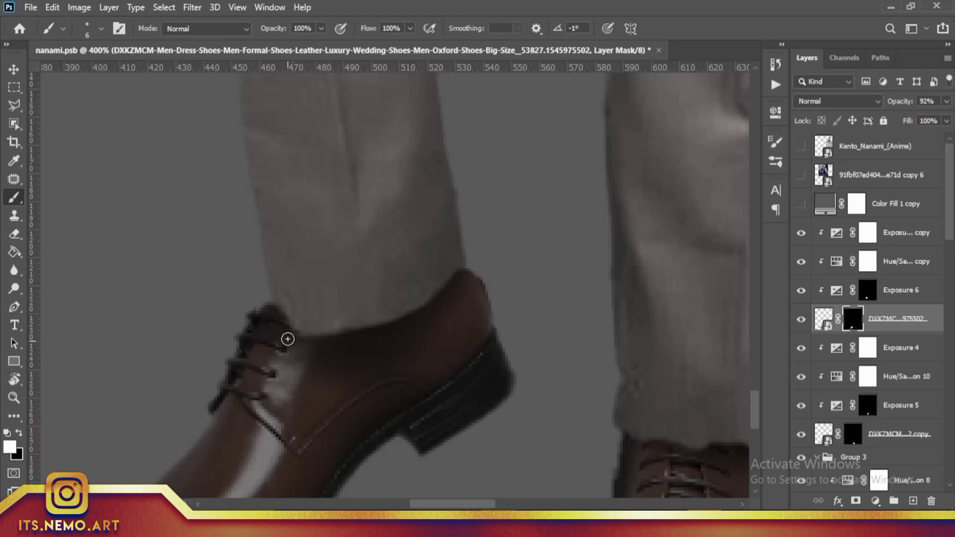
pyautogui.scroll(-6, 288, 339)
pyautogui.moveTo(488, 341); pyautogui.dragTo(595, 342)
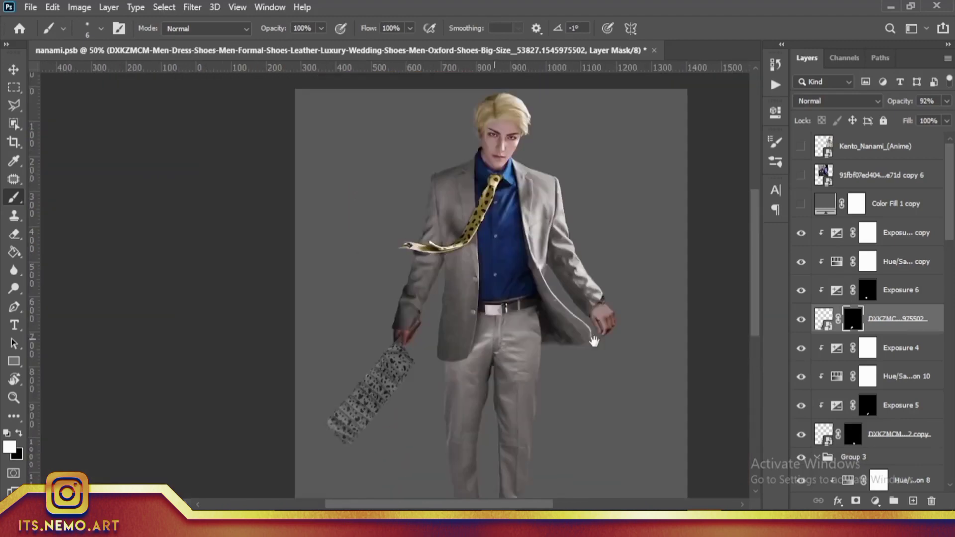
pyautogui.scroll(-1, 547, 338)
pyautogui.scroll(-3, 831, 426)
pyautogui.scroll(-3, 830, 426)
# - Rename the trouser group 'pant' and darken it with an Exposure adjustment at -0.70
pyautogui.scroll(-1, 865, 442)
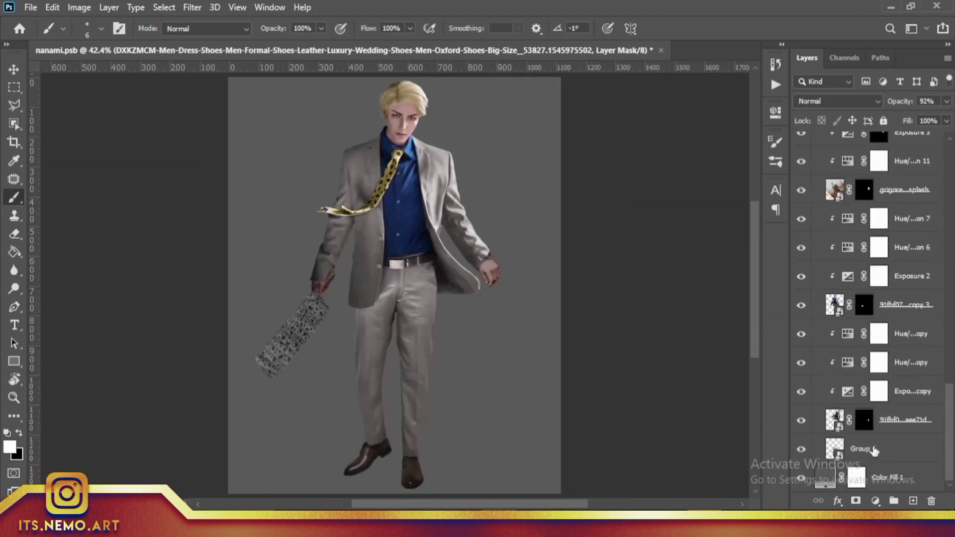
pyautogui.doubleClick(860, 449)
pyautogui.write('pant')
pyautogui.click(879, 499)
pyautogui.click(865, 314)
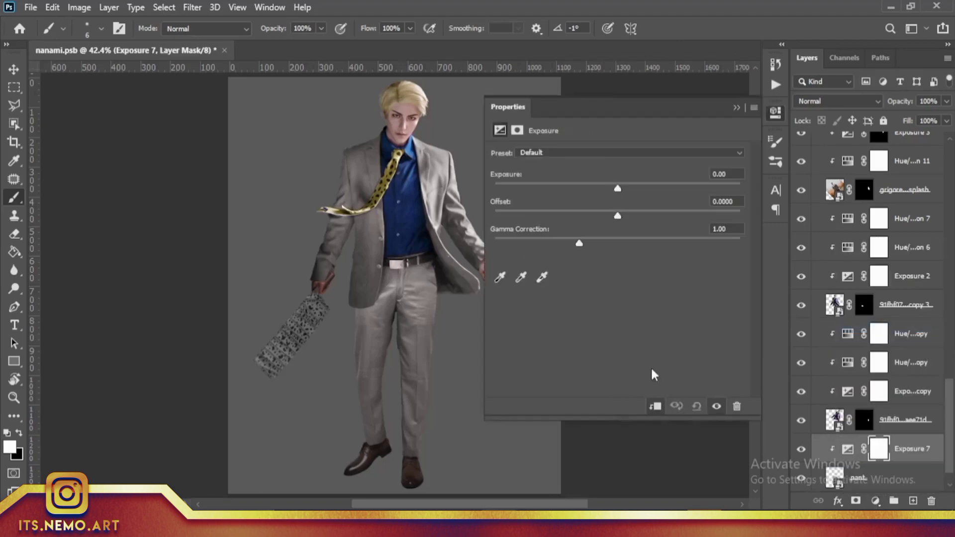
pyautogui.moveTo(617, 188); pyautogui.dragTo(604, 190)
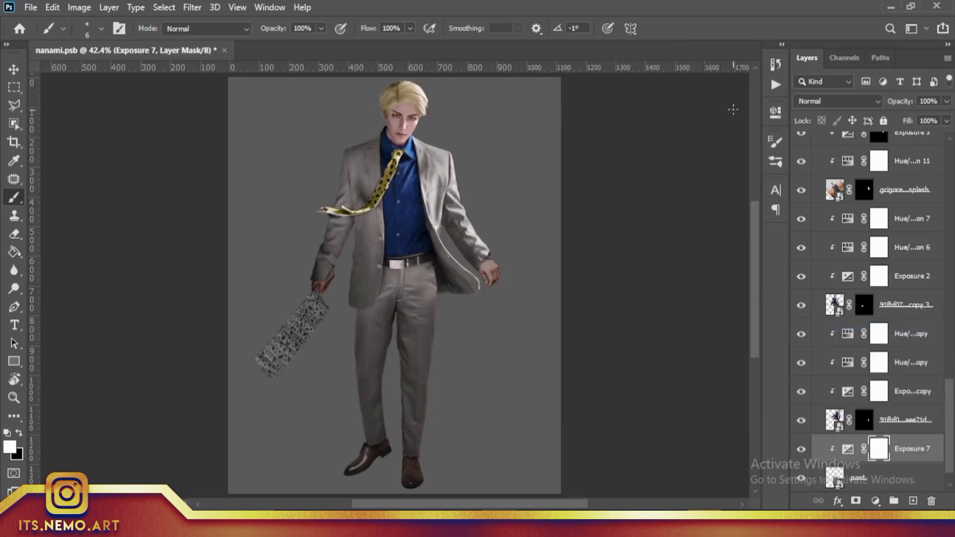
pyautogui.click(737, 107)
# - Group the upper-body layers from Group 1 into a new named group, keeping Layer 2 visible
pyautogui.scroll(1, 801, 450)
pyautogui.scroll(3, 914, 455)
pyautogui.scroll(3, 915, 423)
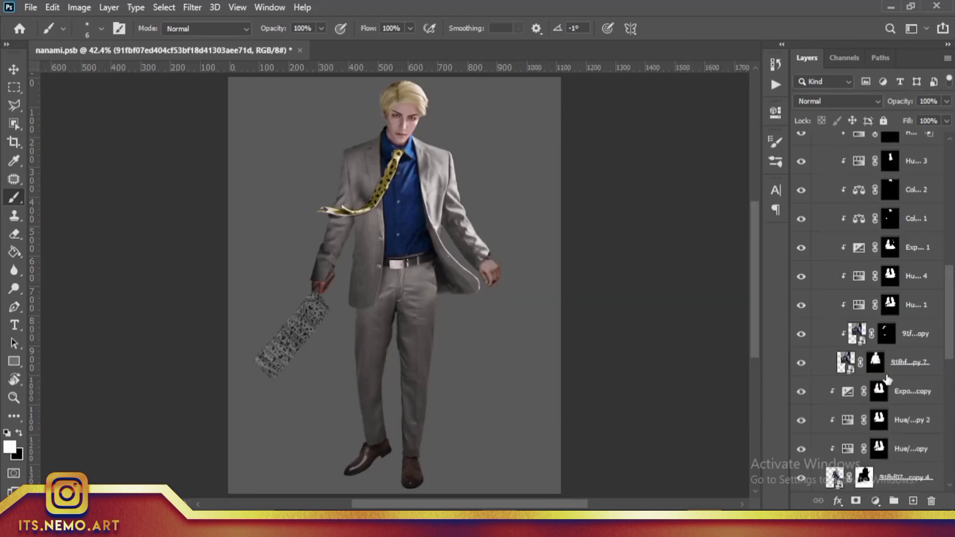
pyautogui.scroll(3, 916, 388)
pyautogui.click(917, 367)
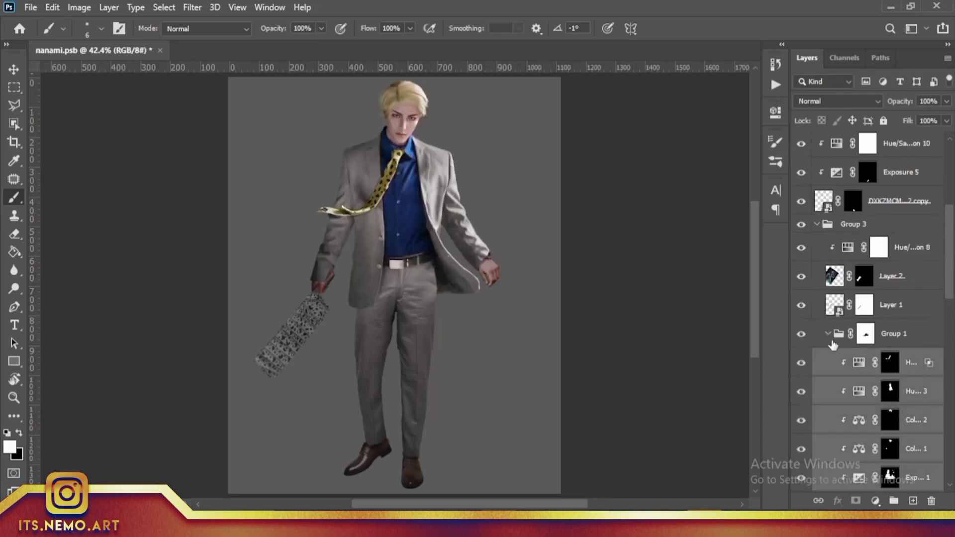
pyautogui.scroll(-5, 803, 338)
pyautogui.click(865, 188)
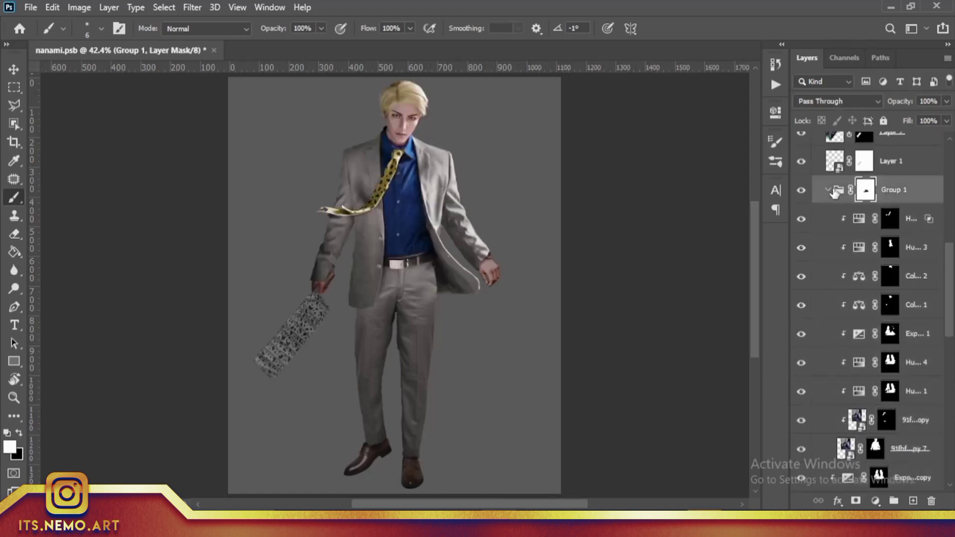
pyautogui.scroll(-5, 897, 389)
pyautogui.hotkey('ctrl', 'g')
pyautogui.click(801, 397)
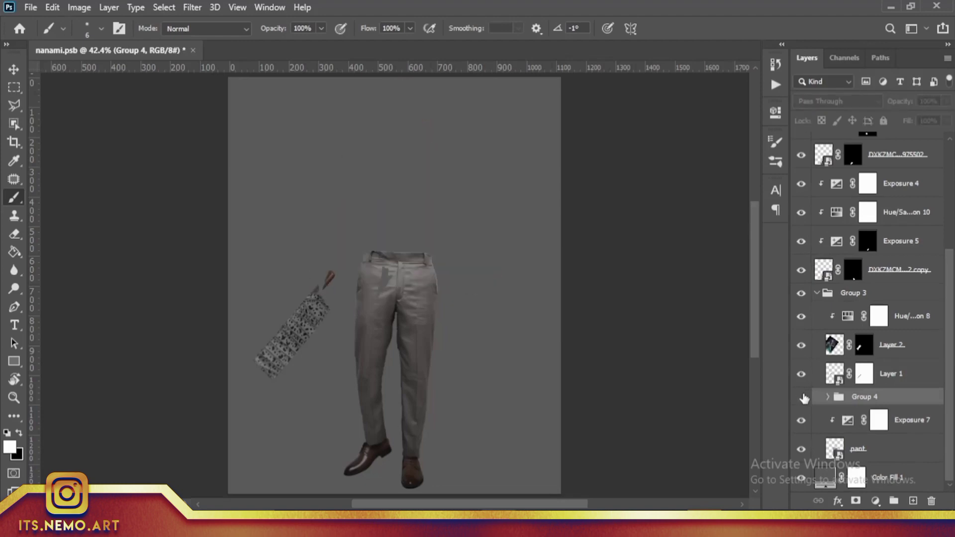
pyautogui.doubleClick(863, 396)
pyautogui.write('upper torso')
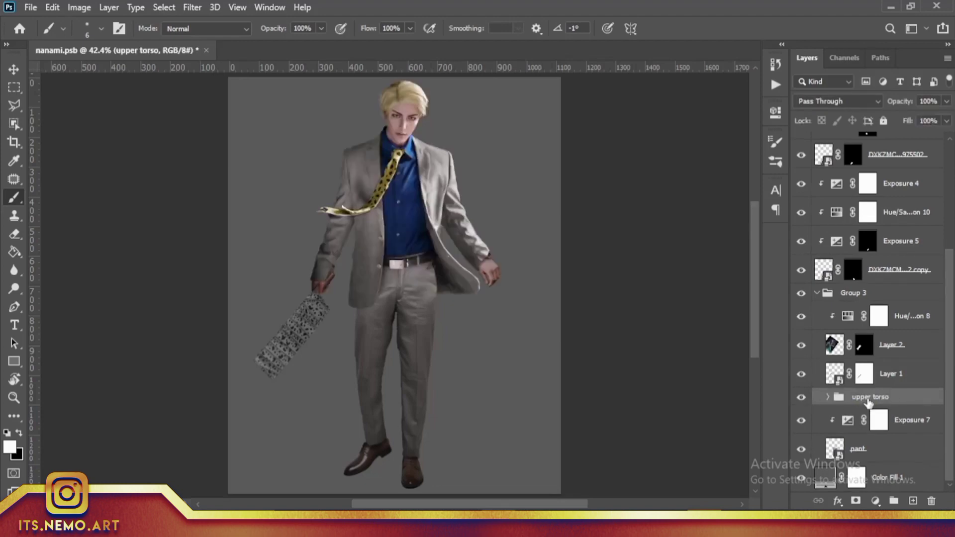
pyautogui.click(801, 346)
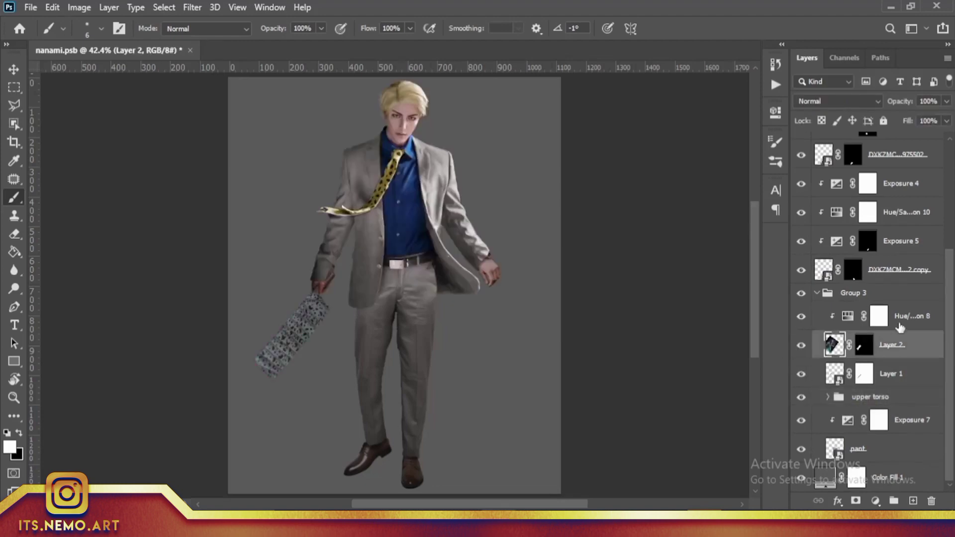
# - Collapse Groups 3 and 4, name the shoe group, and group the other shoe's adjustment layers
pyautogui.click(855, 293)
pyautogui.click(816, 293)
pyautogui.click(801, 454)
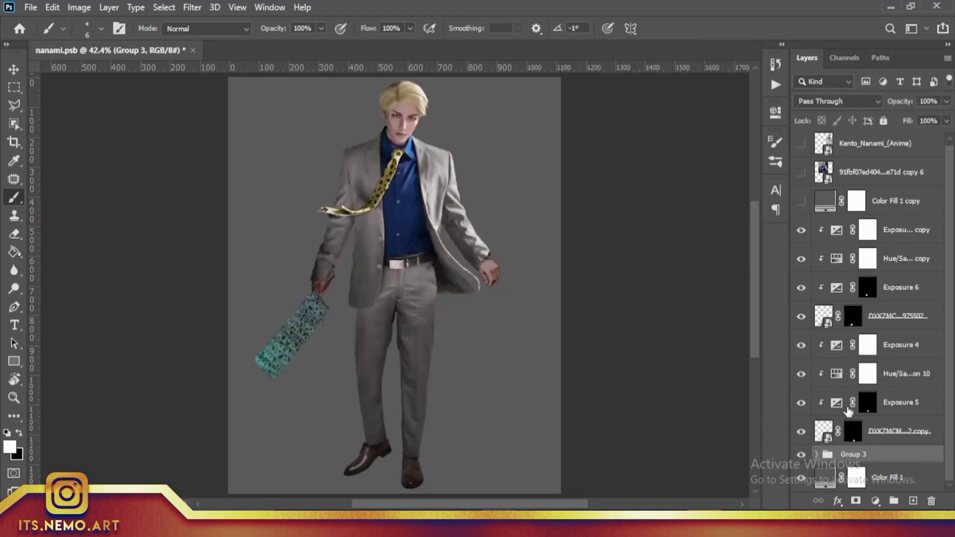
pyautogui.scroll(-3, 818, 444)
pyautogui.click(879, 345)
pyautogui.click(854, 323)
pyautogui.click(828, 323)
pyautogui.write('shoe')
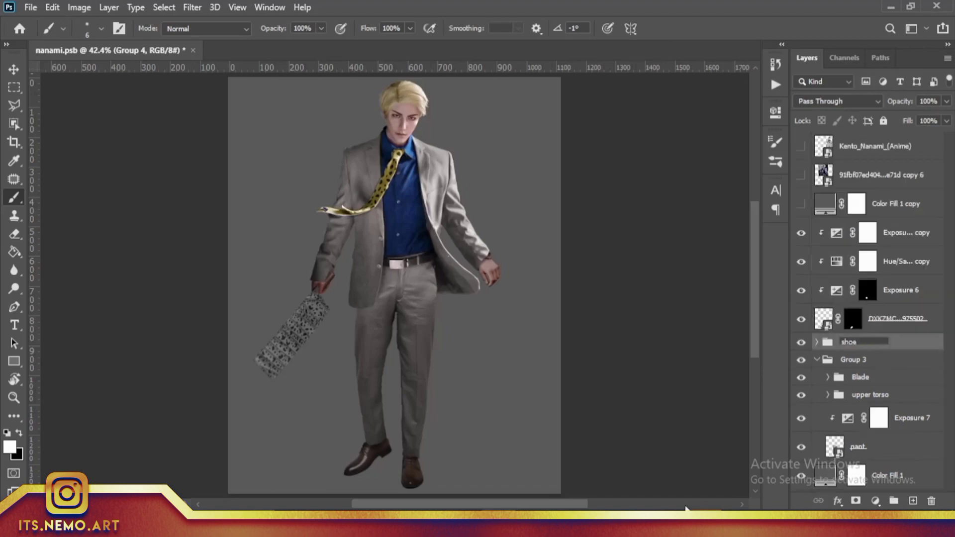
pyautogui.press('Return')
pyautogui.hotkey('ctrl', 'g')
pyautogui.doubleClick(852, 226)
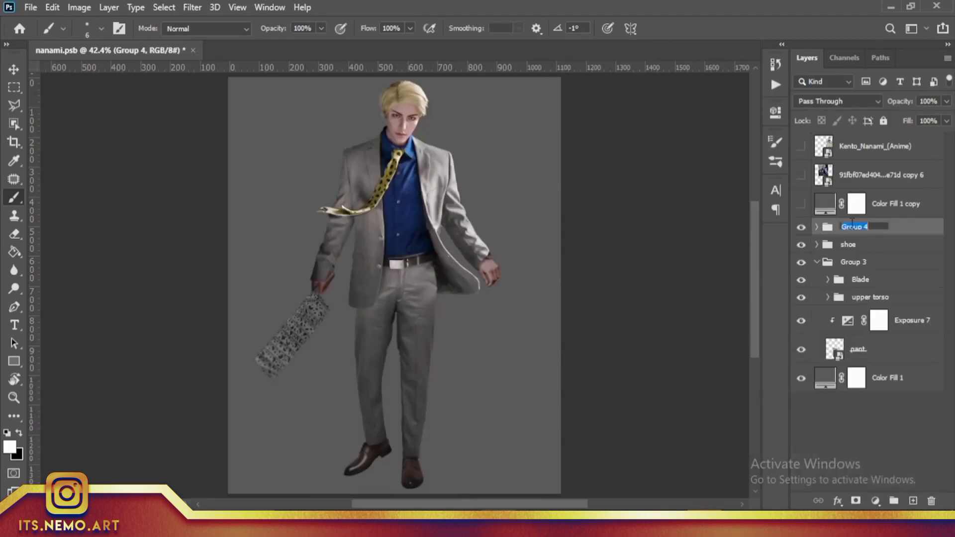
# - Ungroup Group 3, hide the upper torso, Exposure 7 and pant layers, and open the pant smart object
pyautogui.click(874, 267)
pyautogui.hotkey('ctrl', 'shift', 'g')
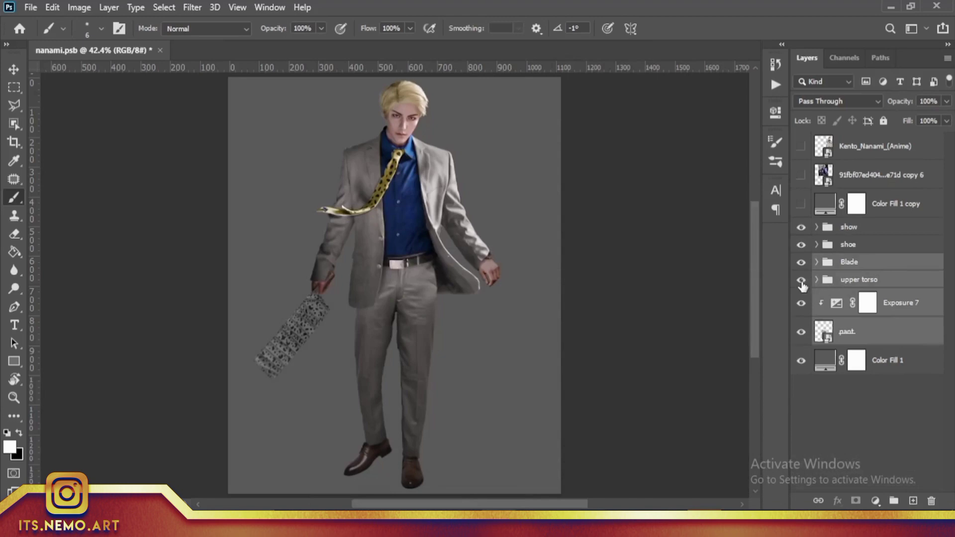
pyautogui.moveTo(801, 285); pyautogui.dragTo(801, 332)
pyautogui.doubleClick(822, 331)
pyautogui.click(816, 141)
pyautogui.click(855, 366)
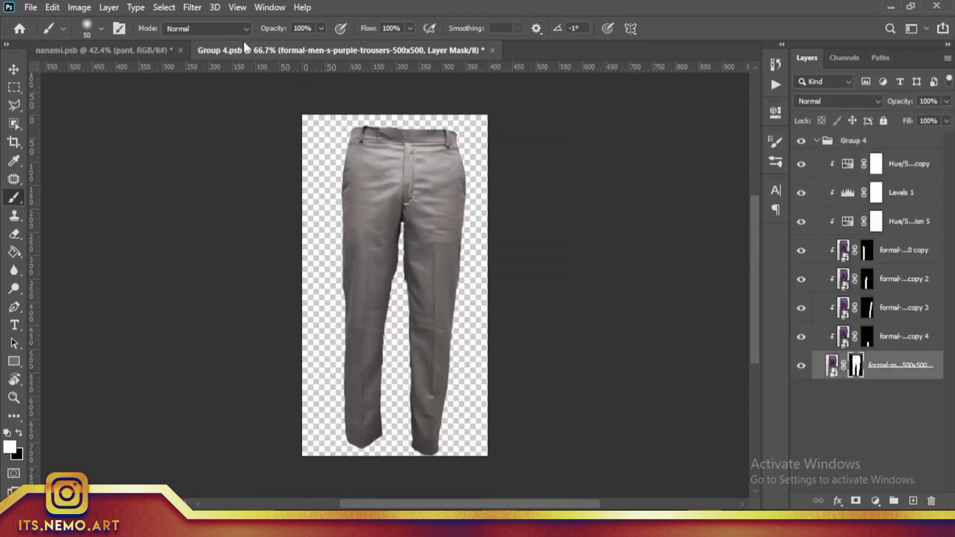
# - Copy Exposure 7 into the pants file, save and close it, and delete the redundant layer
pyautogui.click(150, 49)
pyautogui.moveTo(890, 305); pyautogui.dragTo(904, 184)
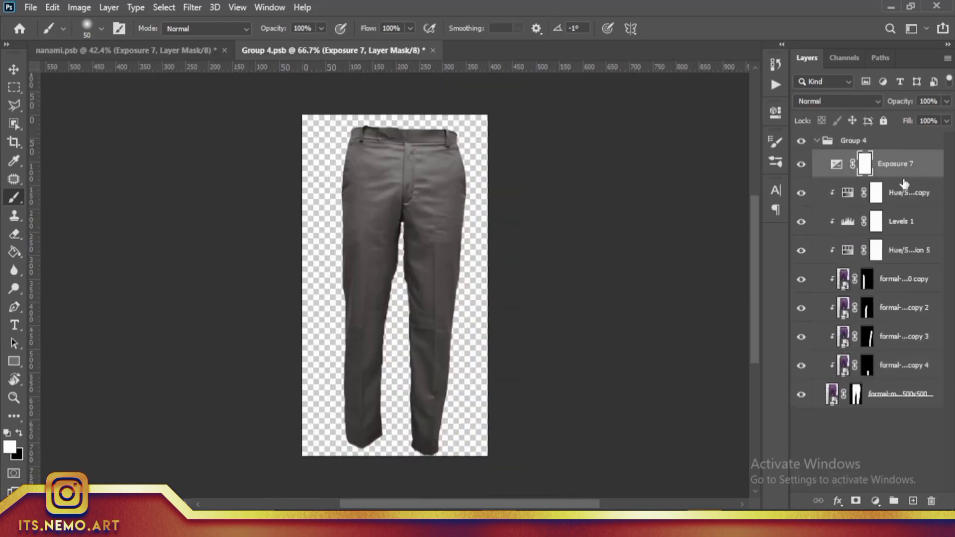
pyautogui.click(433, 50)
pyautogui.click(416, 204)
pyautogui.press('Delete')
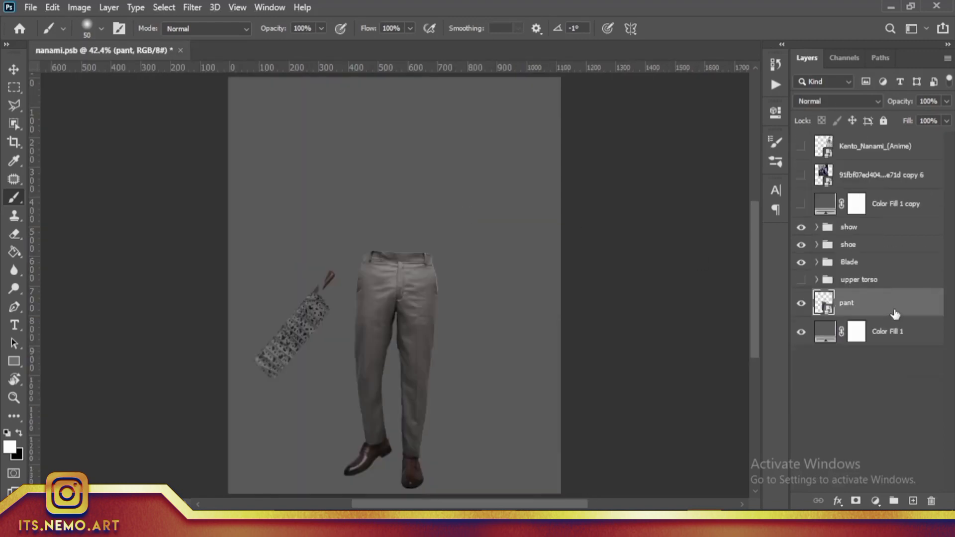
# - Show the upper torso and convert the upper torso, Blade and both shoe groups to smart objects
pyautogui.click(801, 280)
pyautogui.rightClick(890, 280)
pyautogui.click(810, 193)
pyautogui.rightClick(890, 262)
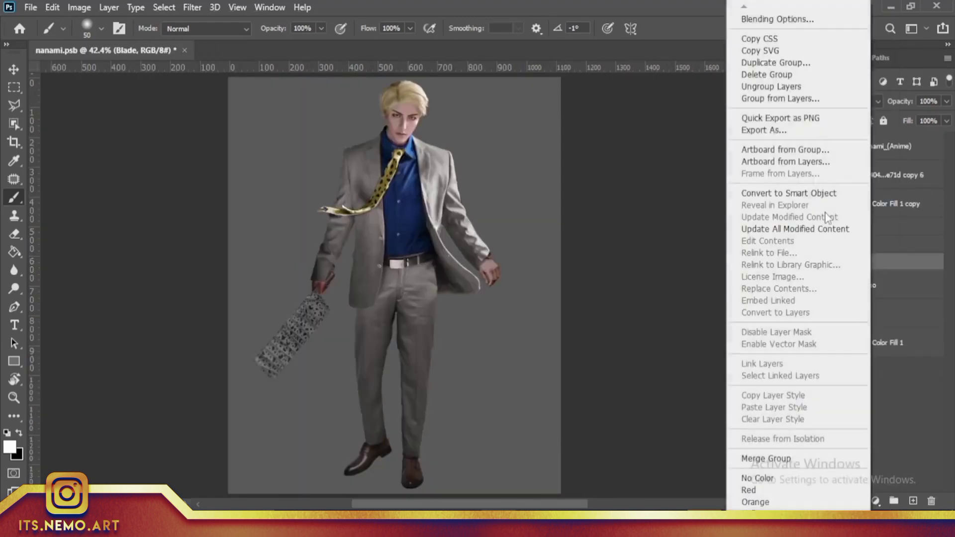
pyautogui.click(809, 193)
pyautogui.rightClick(891, 246)
pyautogui.click(809, 193)
pyautogui.doubleClick(851, 226)
pyautogui.write('shoe')
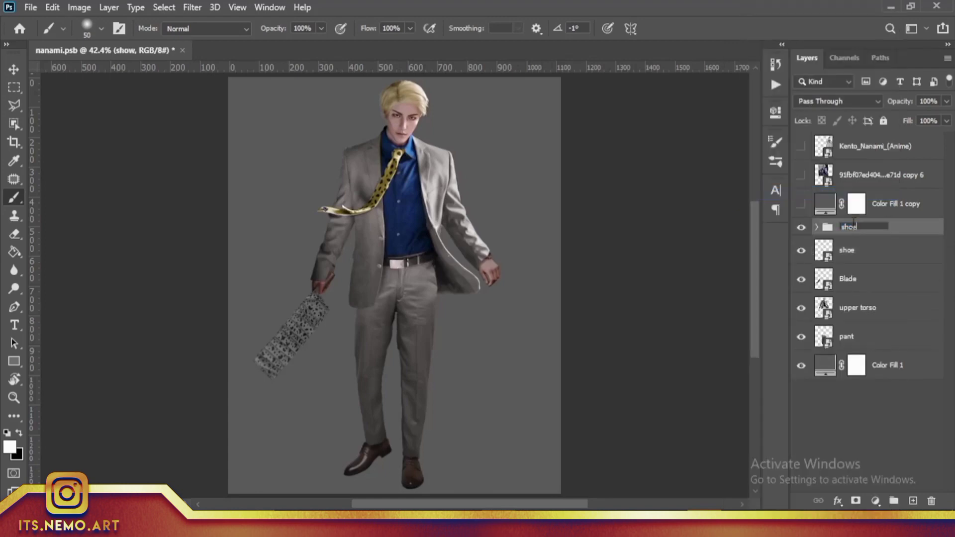
pyautogui.rightClick(895, 226)
pyautogui.click(846, 193)
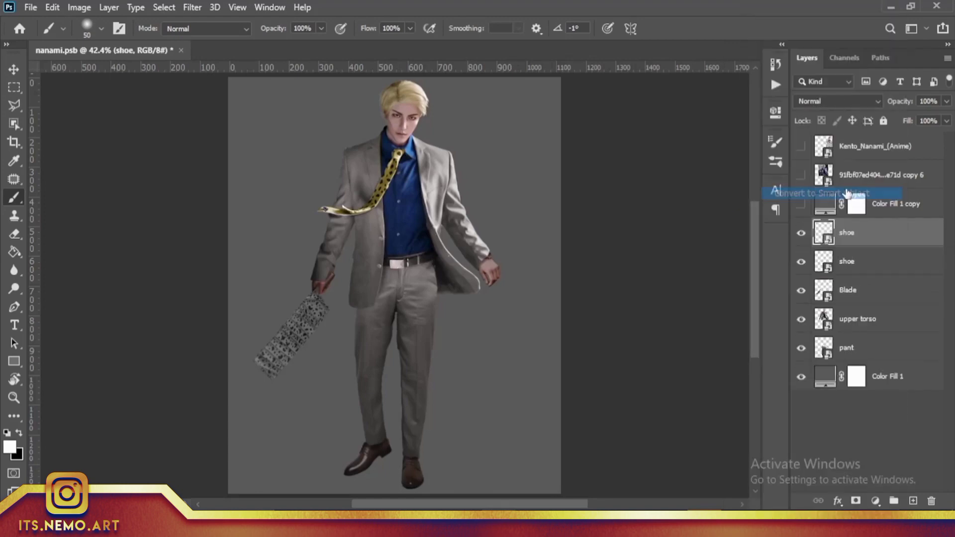
# - Toggle the reference photo layer on and off to compare the figure, leaving it hidden
pyautogui.click(800, 175)
pyautogui.click(800, 175)
pyautogui.click(800, 175)
pyautogui.click(14, 69)
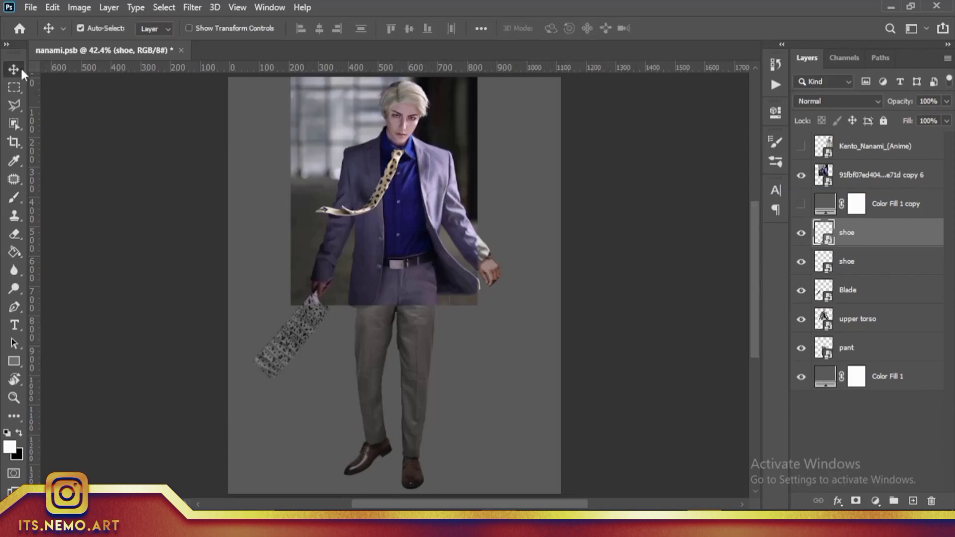
pyautogui.click(800, 175)
pyautogui.click(820, 175)
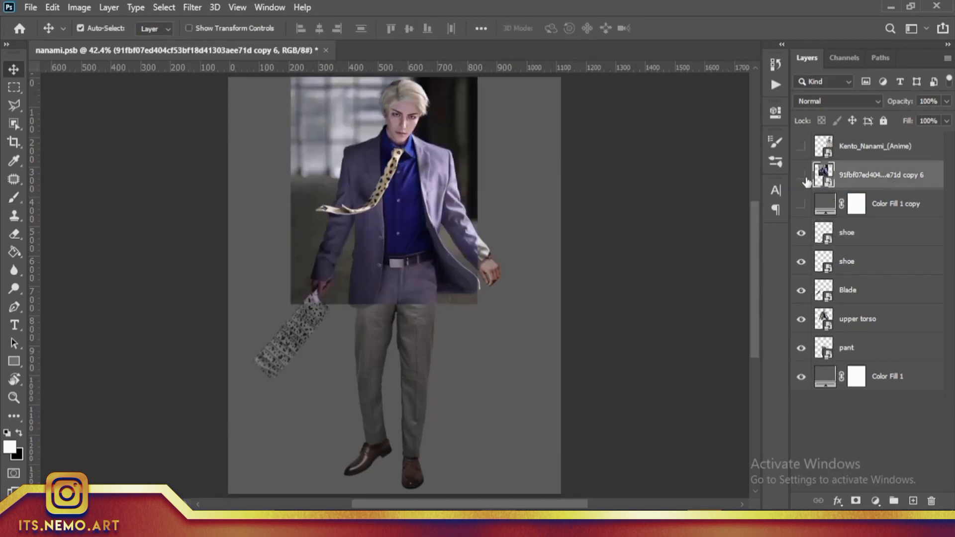
pyautogui.click(800, 175)
pyautogui.click(800, 175)
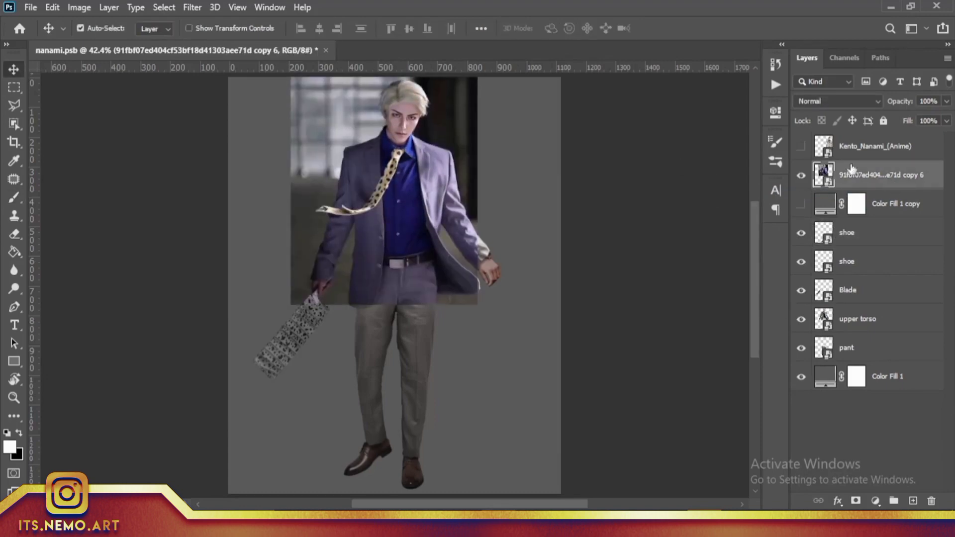
pyautogui.click(801, 175)
pyautogui.click(855, 232)
# - Group all figure parts from shoe to pant and convert the group to a smart object named Nanami
pyautogui.keyDown('shift'); pyautogui.click(880, 350); pyautogui.keyUp('shift')
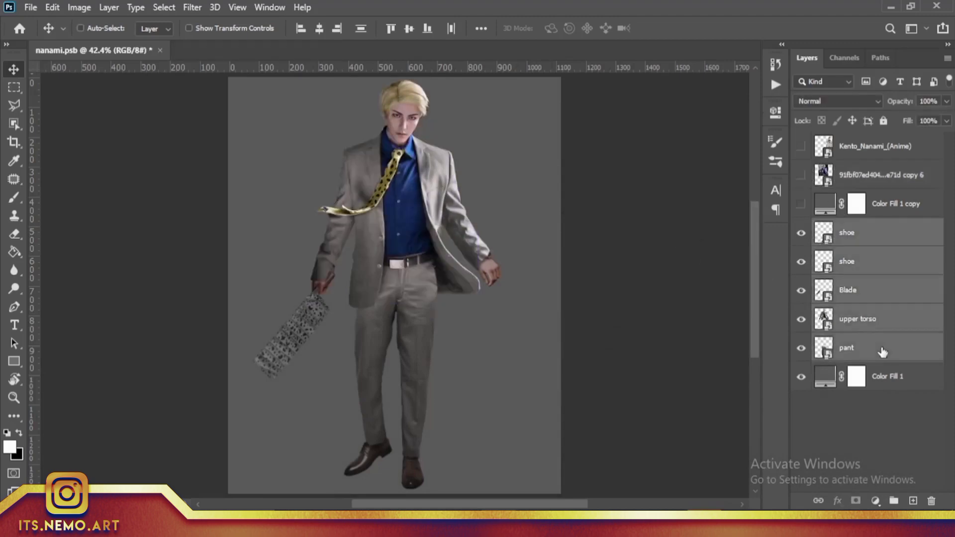
pyautogui.hotkey('ctrl', 'g')
pyautogui.rightClick(865, 228)
pyautogui.click(851, 195)
pyautogui.doubleClick(854, 232)
pyautogui.write('Nanami')
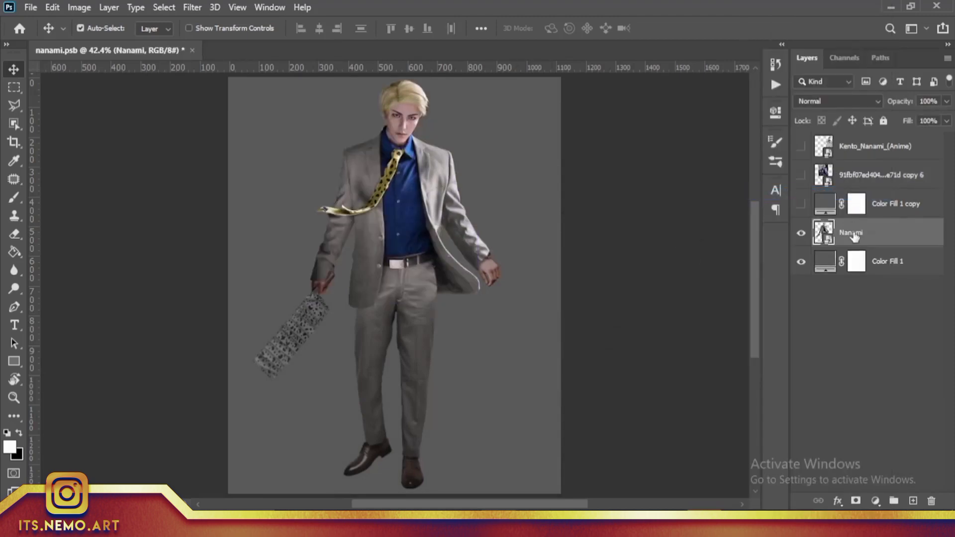
# - Scale the Nanami figure to 81.99% and show the Kento_Nanami_(Anime) reference beside it
pyautogui.hotkey('ctrl', 't')
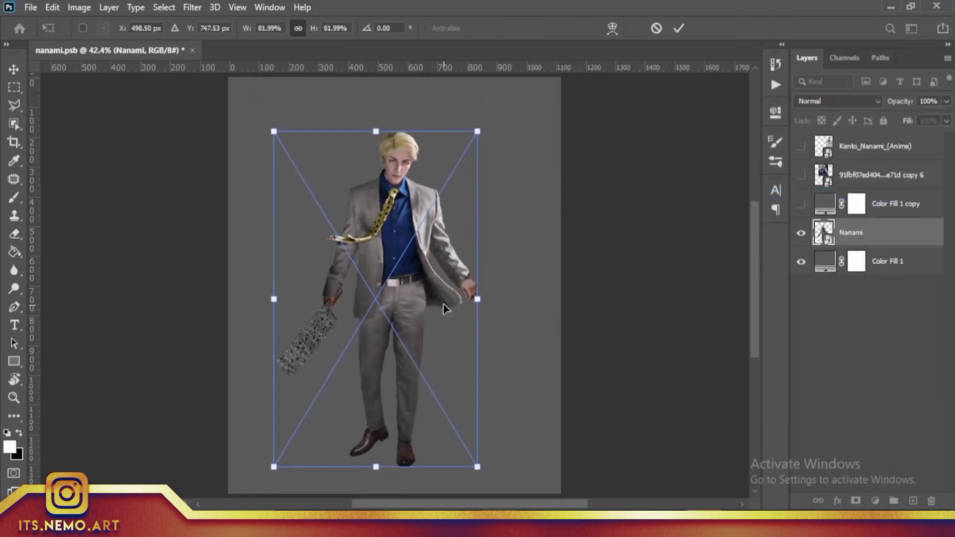
pyautogui.moveTo(448, 291); pyautogui.dragTo(457, 318)
pyautogui.click(679, 28)
pyautogui.scroll(5, 551, 102)
pyautogui.click(801, 145)
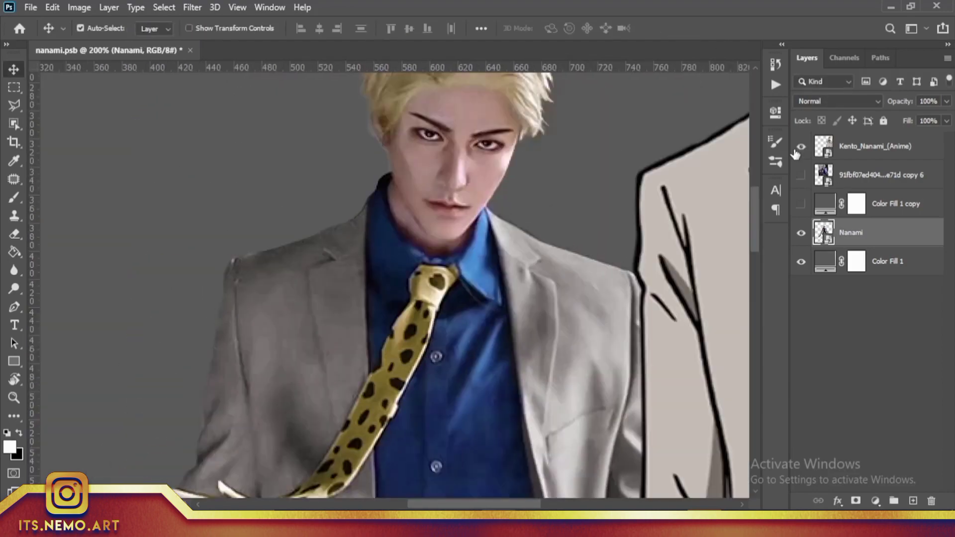
pyautogui.moveTo(532, 332)
pyautogui.mouseDown()
pyautogui.moveTo(626, 243)
pyautogui.moveTo(491, 486)
pyautogui.mouseUp()
pyautogui.scroll(2, 494, 266)
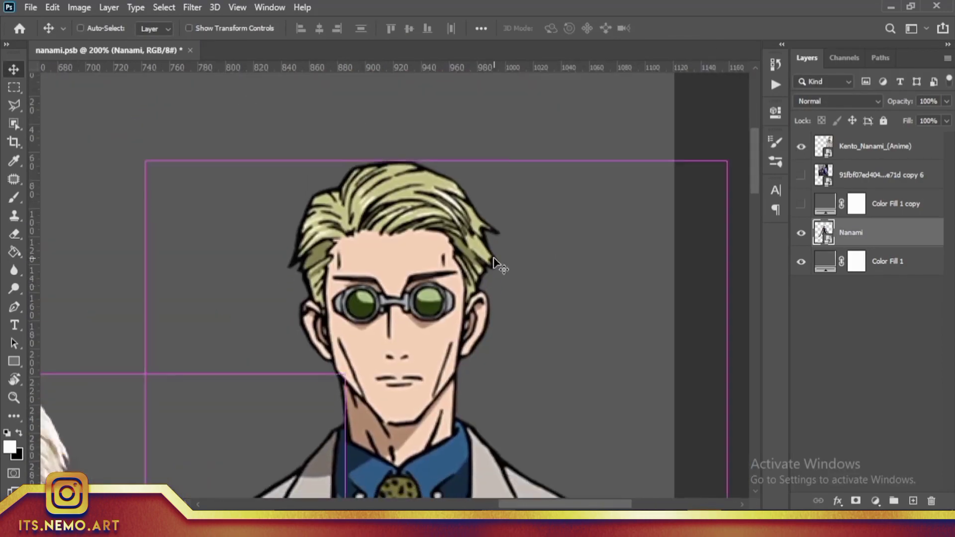
pyautogui.scroll(3, 495, 262)
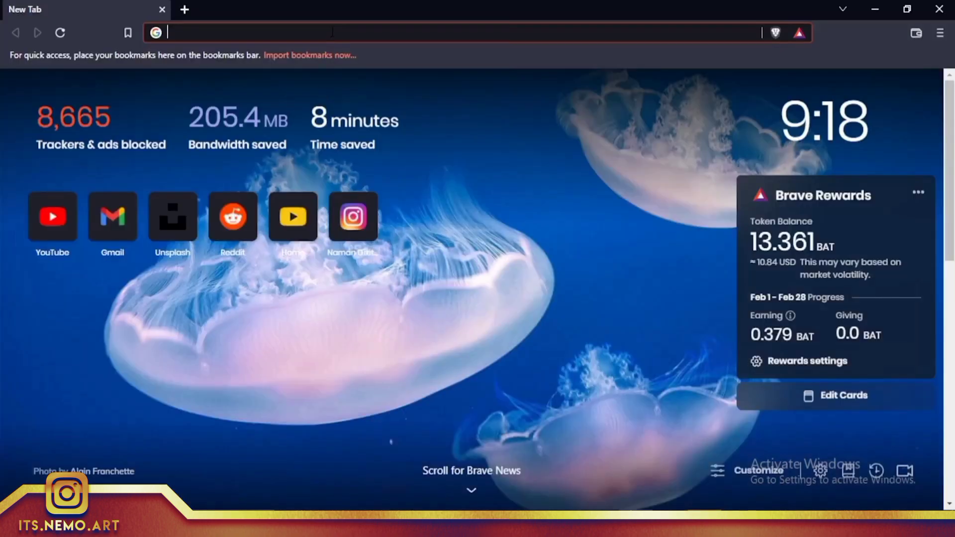
# - Search Google for 'nanami glasses' and view the image results
pyautogui.write('nanami cos')
pyautogui.press('BackSpace')
pyautogui.press('BackSpace')
pyautogui.press('BackSpace')
pyautogui.write('gla')
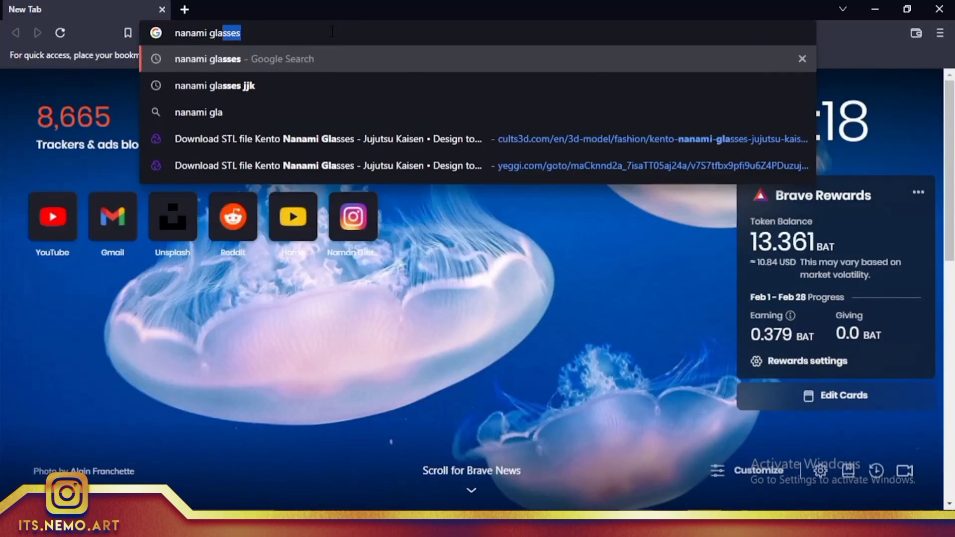
pyautogui.press('Return')
pyautogui.scroll(-5, 324, 245)
pyautogui.scroll(5, 199, 149)
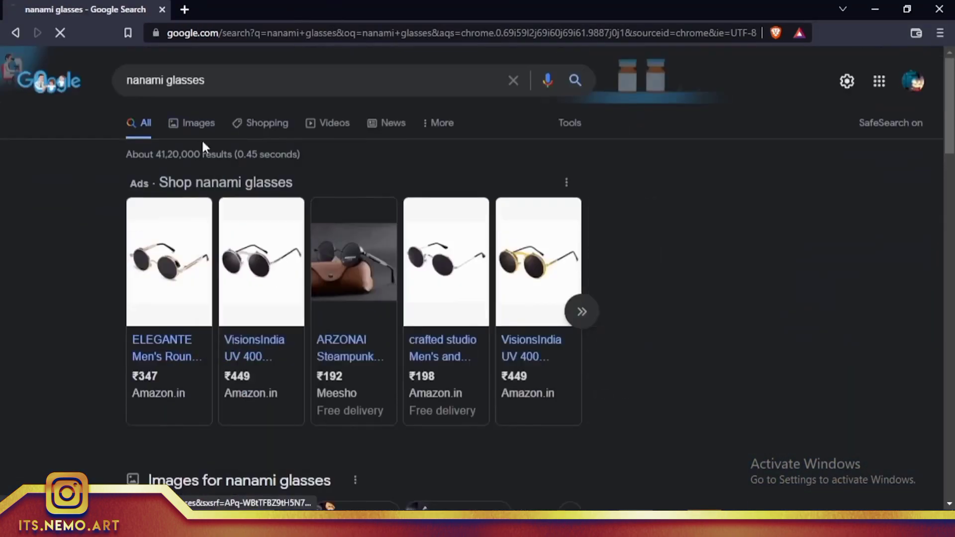
pyautogui.click(197, 115)
pyautogui.scroll(-4, 478, 278)
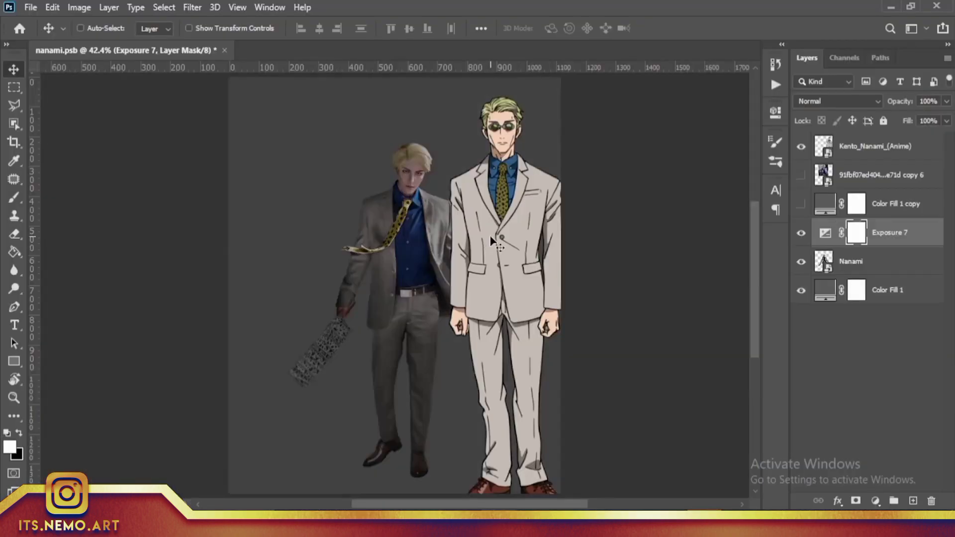
# - Paste the glasses image, zoom in, and start a polygonal lasso selection around the glasses
pyautogui.hotkey('ctrl', 'v')
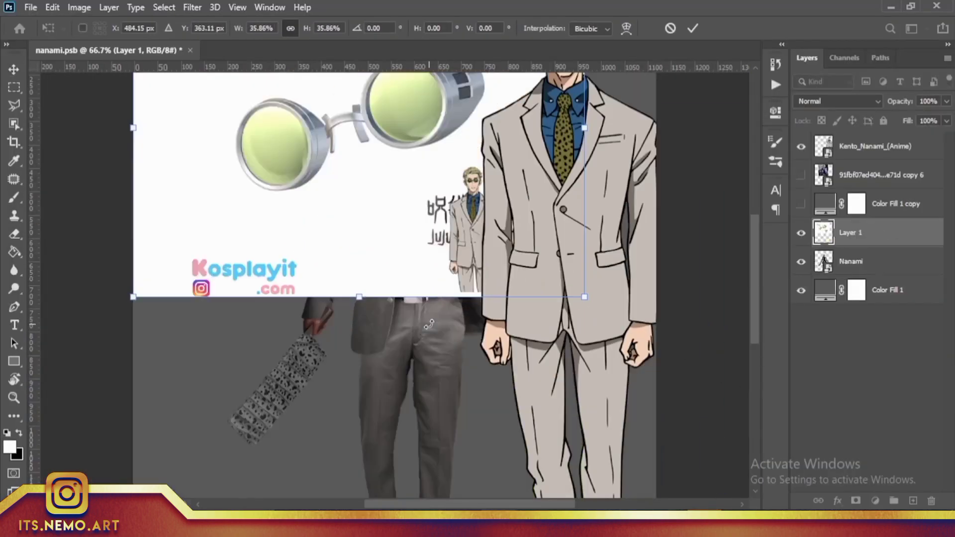
pyautogui.hotkey('ctrl', '=')
pyautogui.press('w')
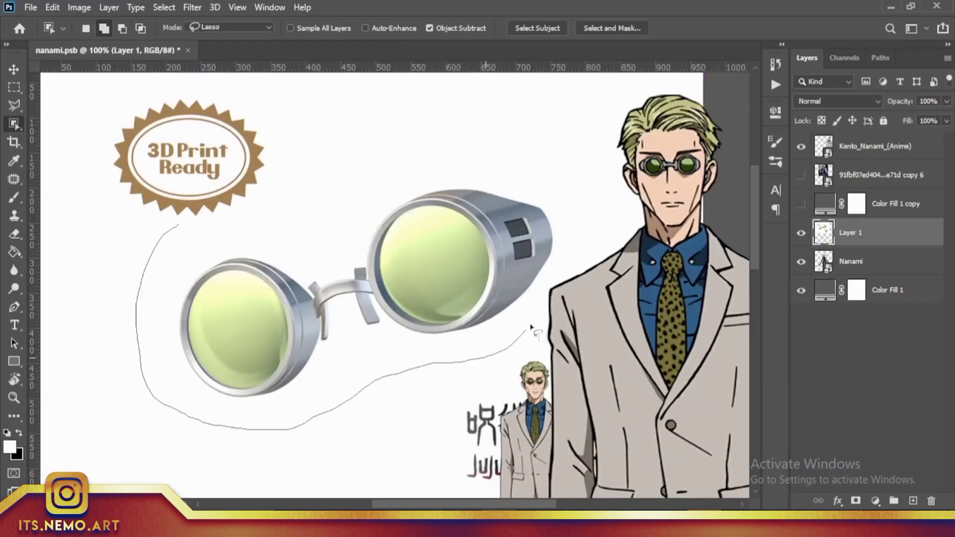
pyautogui.hotkey('ctrl', '=')
pyautogui.hotkey('ctrl', '=')
pyautogui.hotkey('ctrl', '=')
pyautogui.press('l')
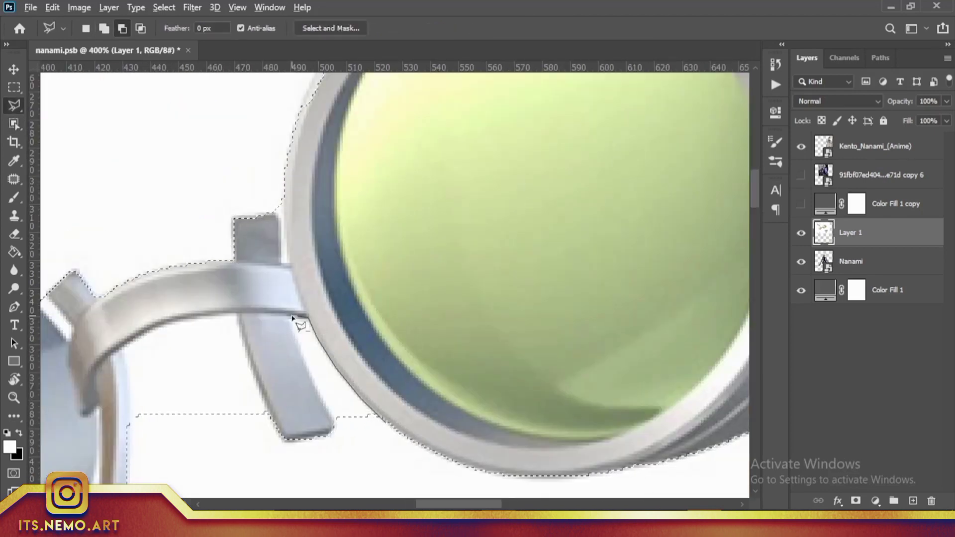
pyautogui.moveTo(344, 437); pyautogui.dragTo(492, 342)
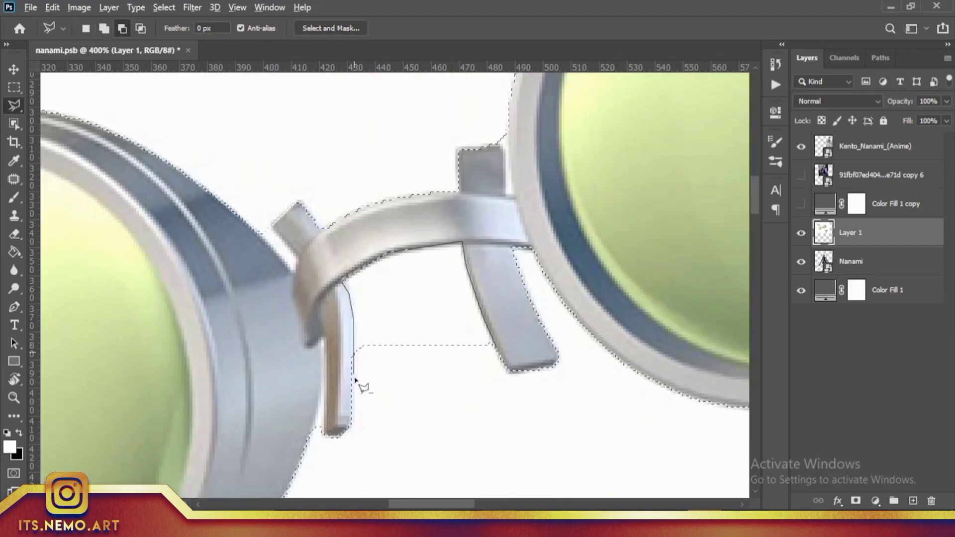
pyautogui.doubleClick(486, 419)
pyautogui.moveTo(486, 419)
pyautogui.mouseDown()
pyautogui.moveTo(341, 376)
pyautogui.moveTo(522, 320)
pyautogui.mouseUp()
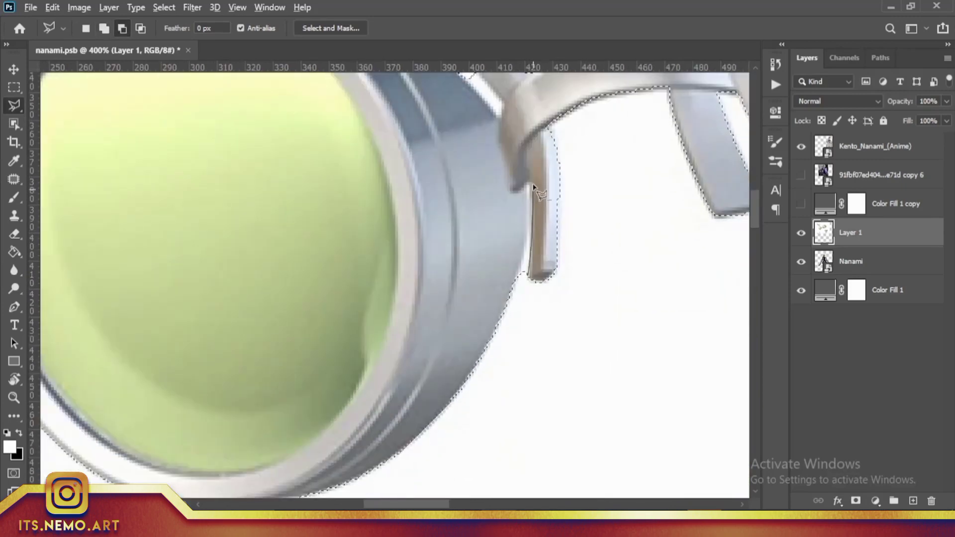
# - Extend the lasso selection around the lens rims and the goggle outline
pyautogui.scroll(4, 522, 286)
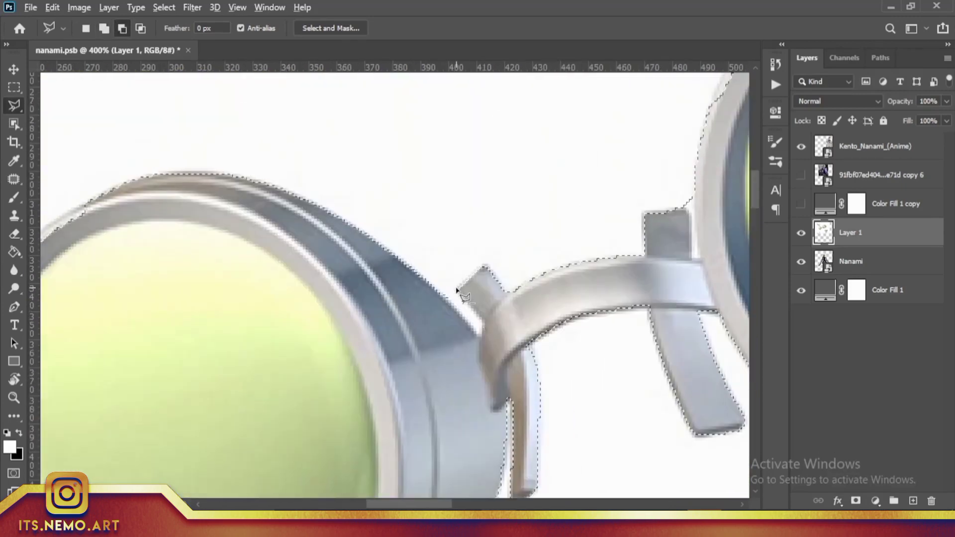
pyautogui.hscroll(6, 422, 268)
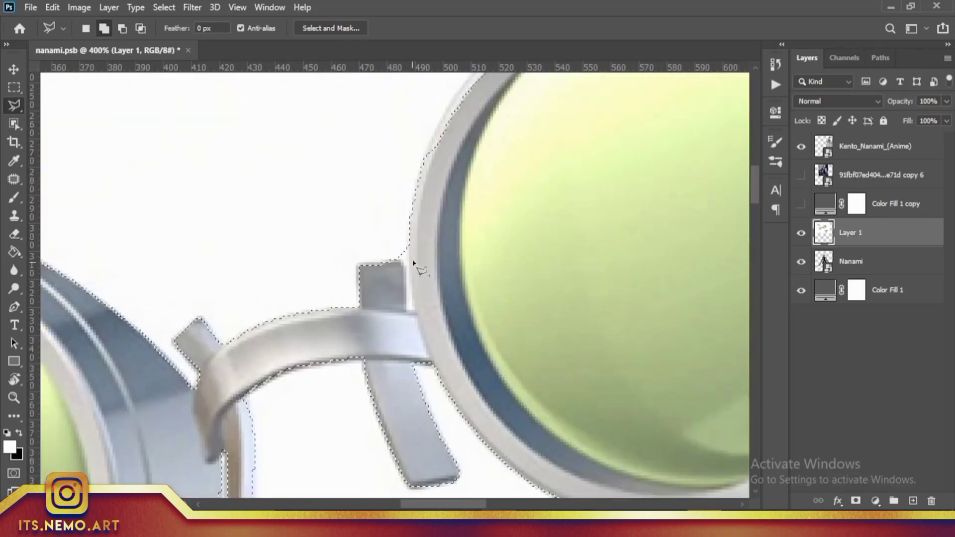
pyautogui.click(409, 245)
pyautogui.click(411, 311)
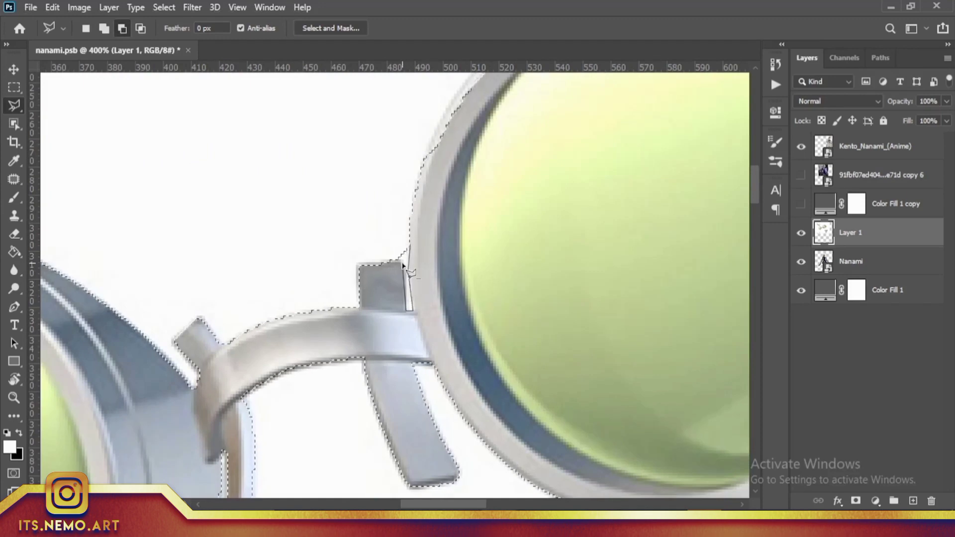
pyautogui.scroll(4, 399, 214)
pyautogui.hscroll(3, 293, 358)
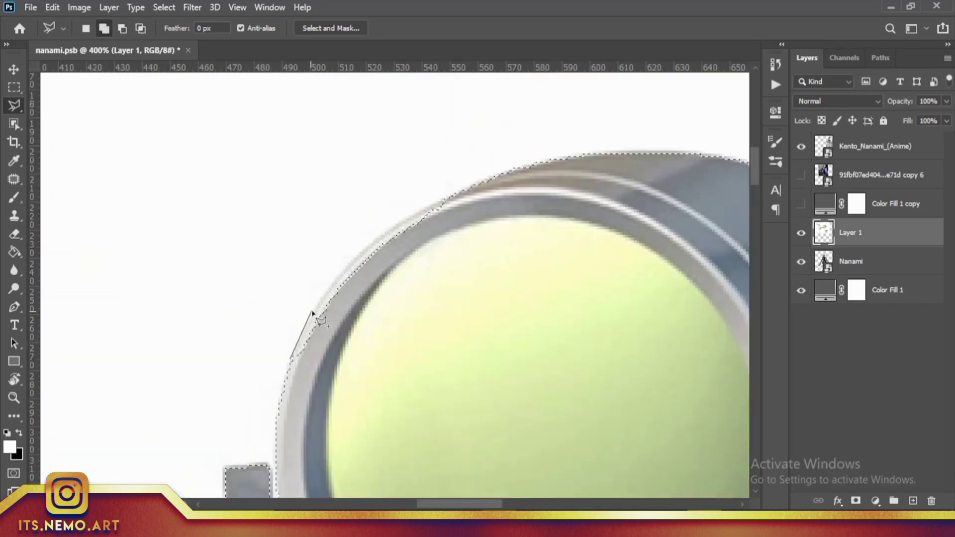
pyautogui.doubleClick(429, 267)
pyautogui.scroll(-3, 286, 279)
pyautogui.scroll(3, 509, 292)
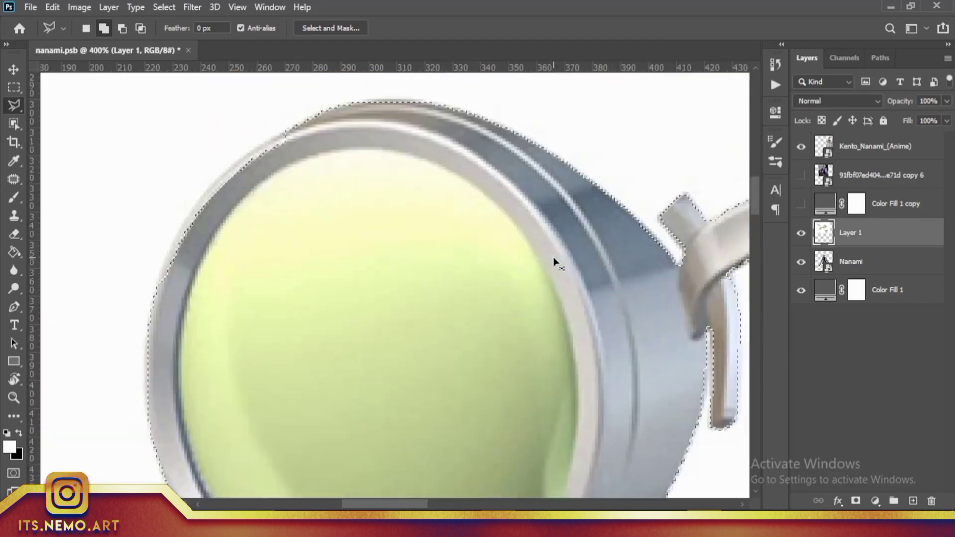
pyautogui.scroll(1, 287, 335)
pyautogui.scroll(2, 427, 195)
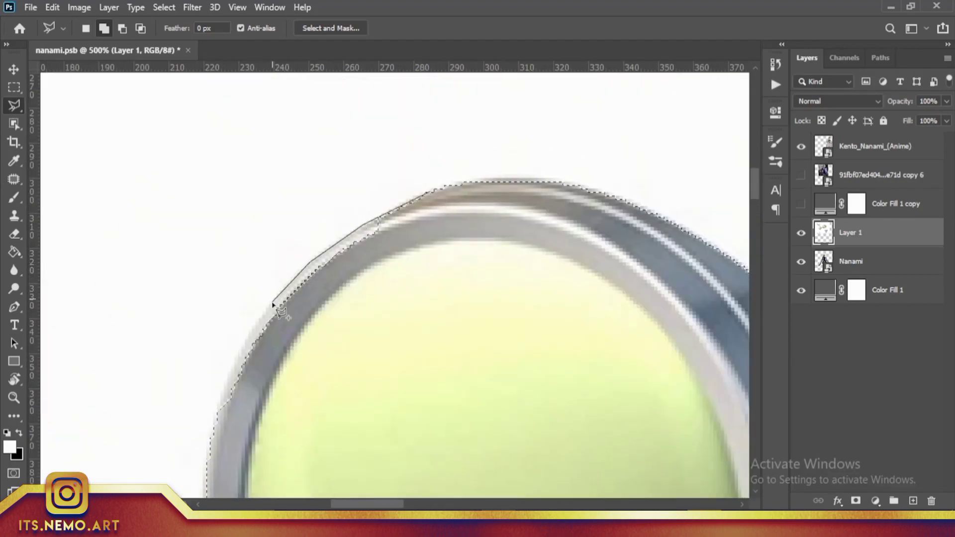
pyautogui.doubleClick(497, 253)
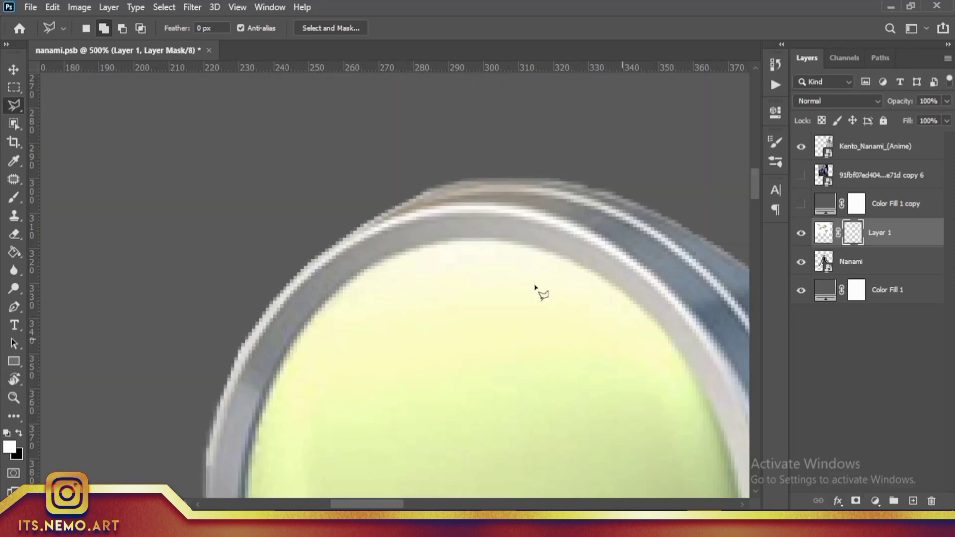
pyautogui.scroll(-3, 498, 253)
# - Convert the goggles to a smart object, move them over Nanami's face, and hide the anime reference
pyautogui.rightClick(850, 233)
pyautogui.click(775, 193)
pyautogui.press('v')
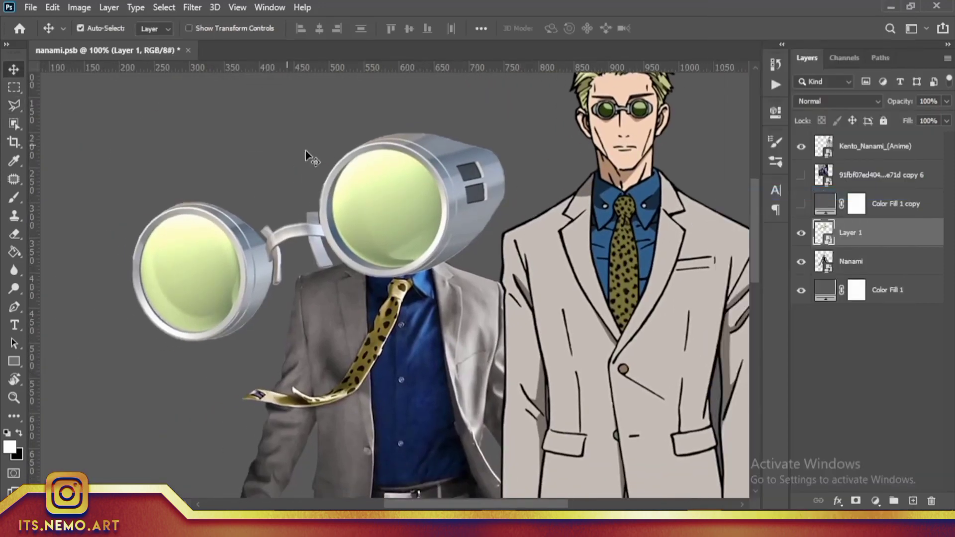
pyautogui.moveTo(390, 224); pyautogui.dragTo(322, 252)
pyautogui.click(800, 146)
# - Darken the goggles with a Curves adjustment clipped to their layer
pyautogui.click(875, 500)
pyautogui.click(867, 323)
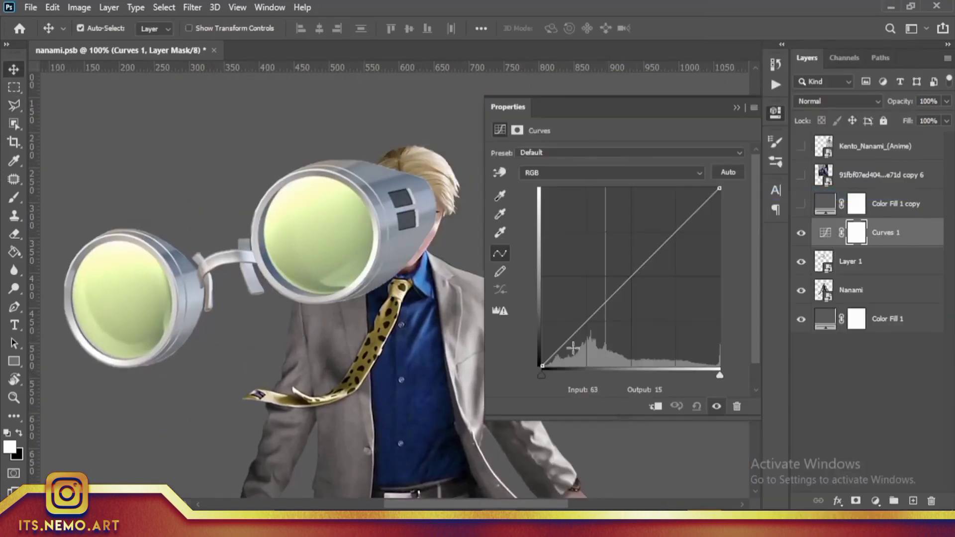
pyautogui.moveTo(570, 341)
pyautogui.mouseDown()
pyautogui.moveTo(597, 347)
pyautogui.moveTo(692, 219)
pyautogui.moveTo(600, 343)
pyautogui.mouseUp()
pyautogui.click(655, 406)
pyautogui.click(736, 107)
pyautogui.hscroll(-5, 398, 249)
# - Select the goggles' left lens rim and bracket with the Quick Selection tool
pyautogui.click(231, 179)
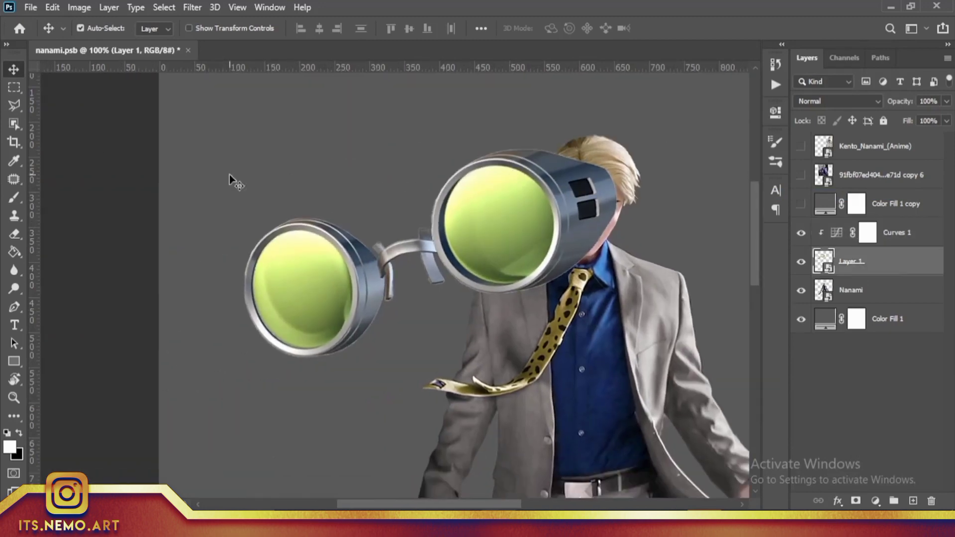
pyautogui.rightClick(15, 125)
pyautogui.click(60, 138)
pyautogui.scroll(2, 296, 276)
pyautogui.moveTo(622, 129)
pyautogui.mouseDown()
pyautogui.moveTo(667, 207)
pyautogui.moveTo(597, 437)
pyautogui.moveTo(358, 149)
pyautogui.mouseUp()
# - Magic Wand-select both goggle lenses and add an inverted mask that hides them
pyautogui.hotkey('ctrl', 'd')
pyautogui.hscroll(2, 518, 283)
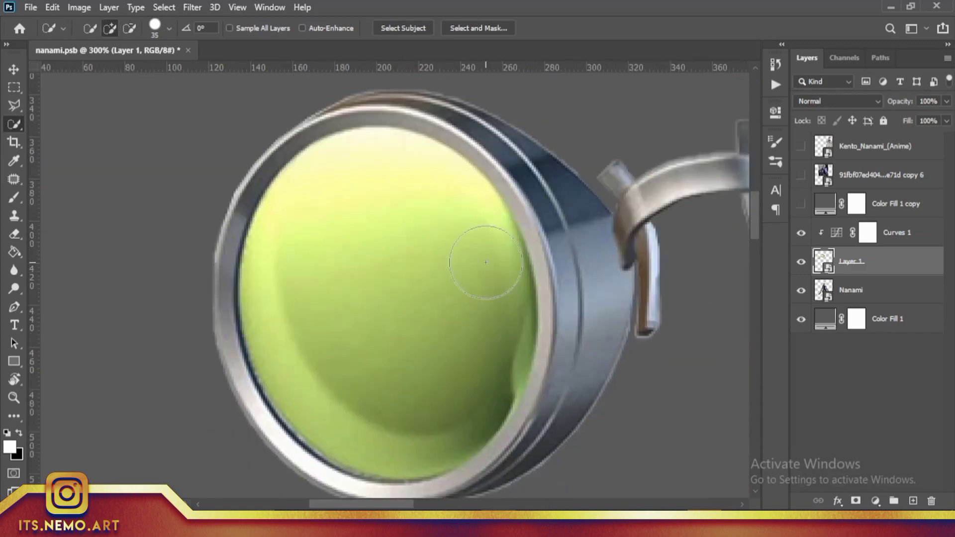
pyautogui.rightClick(15, 124)
pyautogui.click(60, 151)
pyautogui.click(373, 256)
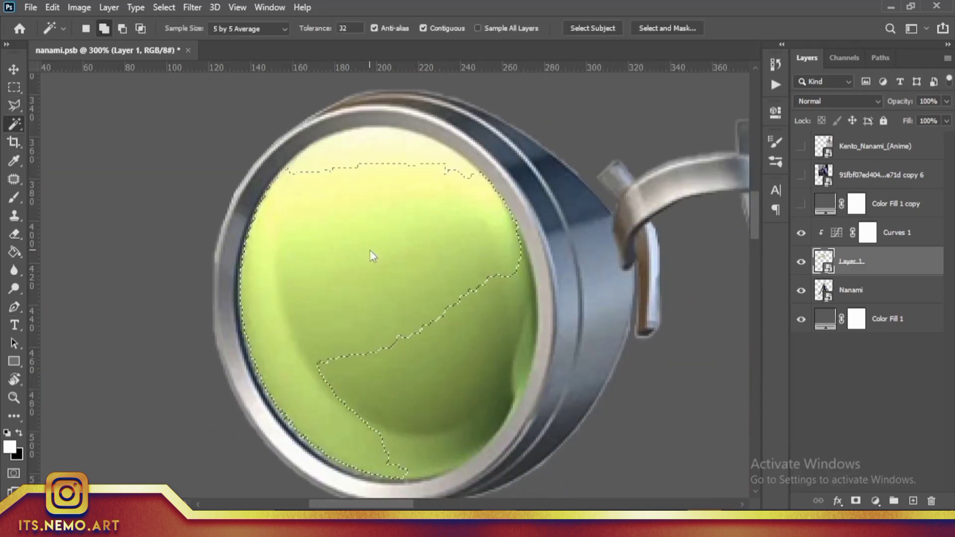
pyautogui.hscroll(5, 487, 340)
pyautogui.click(348, 199)
pyautogui.click(405, 277)
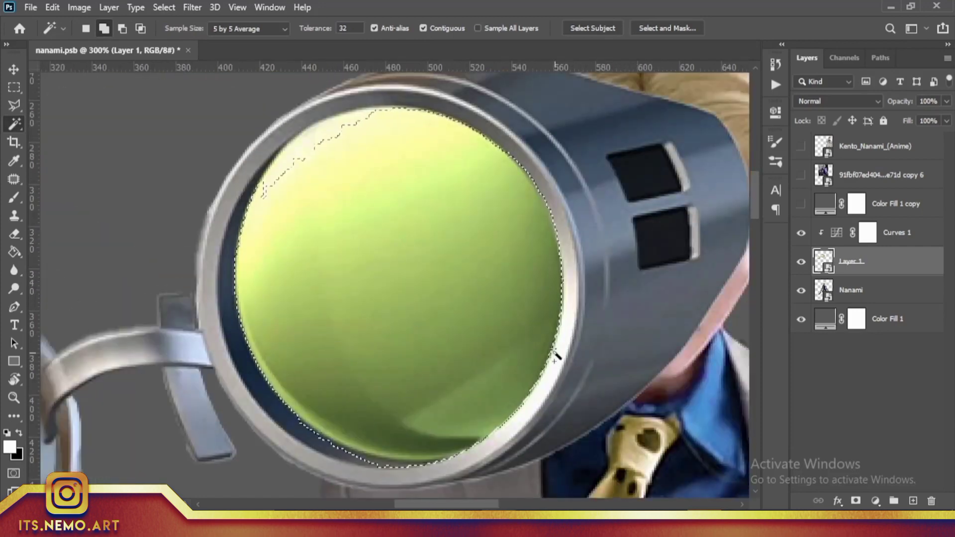
pyautogui.hscroll(-5, 298, 159)
pyautogui.click(855, 500)
pyautogui.hotkey('ctrl', 'i')
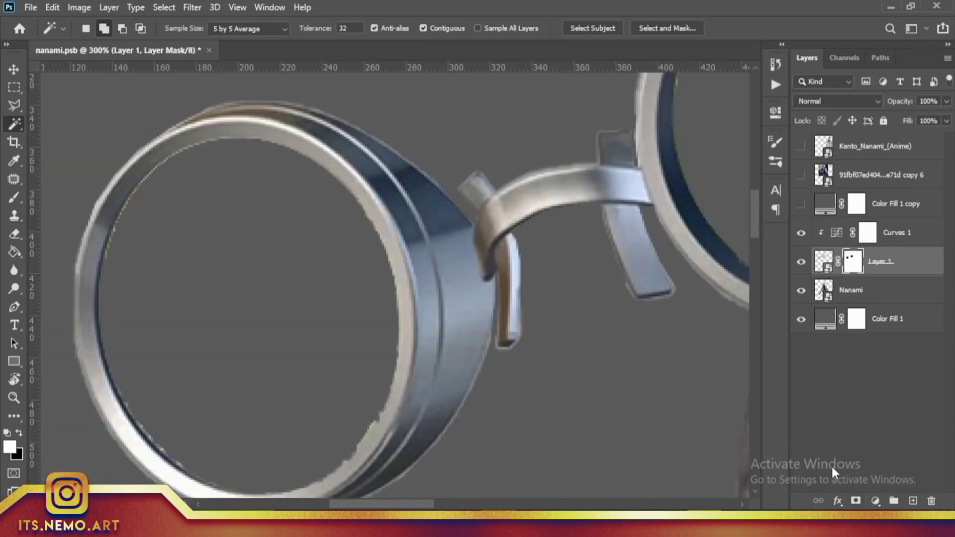
# - Paint the lenses back in at 10% opacity with a hard round brush for a faint tint
pyautogui.press('b')
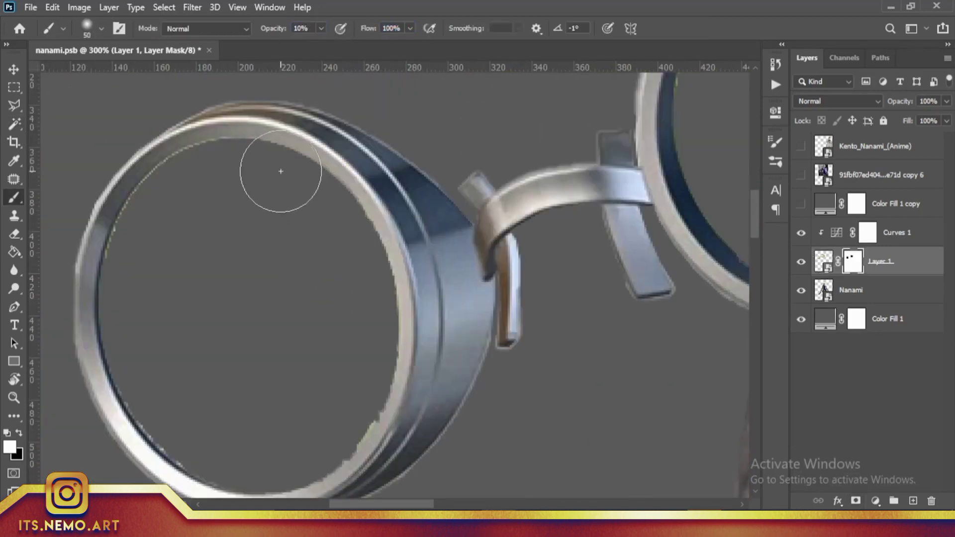
pyautogui.moveTo(280, 171); pyautogui.dragTo(15, 365)
pyautogui.hscroll(5, 423, 264)
pyautogui.scroll(-5, 499, 171)
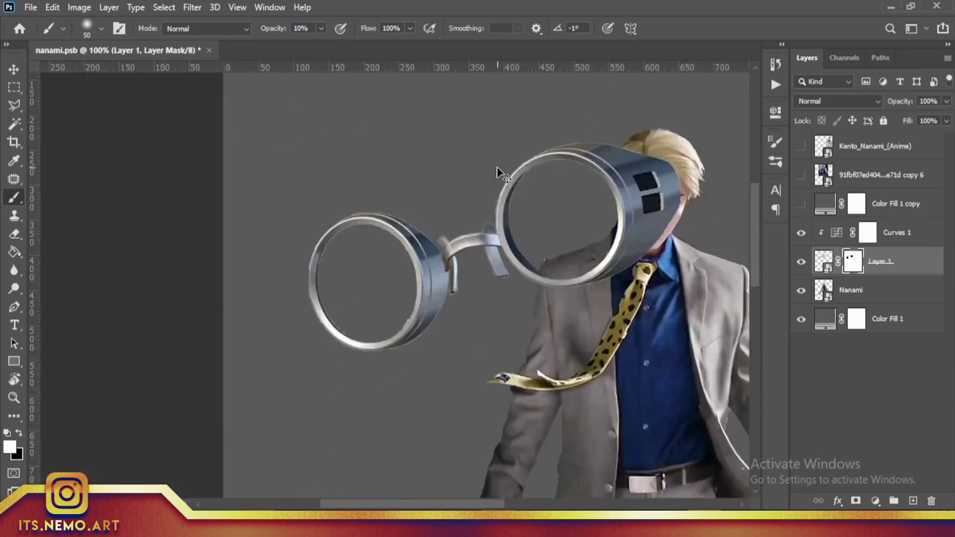
pyautogui.rightClick(358, 149)
pyautogui.doubleClick(596, 330)
pyautogui.click(421, 278)
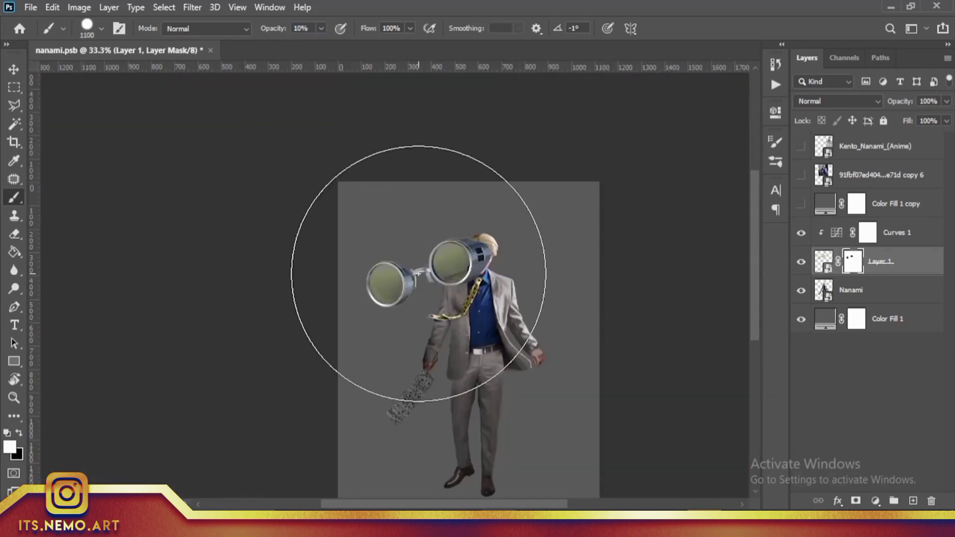
# - Move the goggles down onto Nanami's chest and zoom in on them
pyautogui.press('v')
pyautogui.moveTo(478, 267); pyautogui.dragTo(575, 312)
pyautogui.hotkey('ctrl', '+')
pyautogui.hotkey('ctrl', '+')
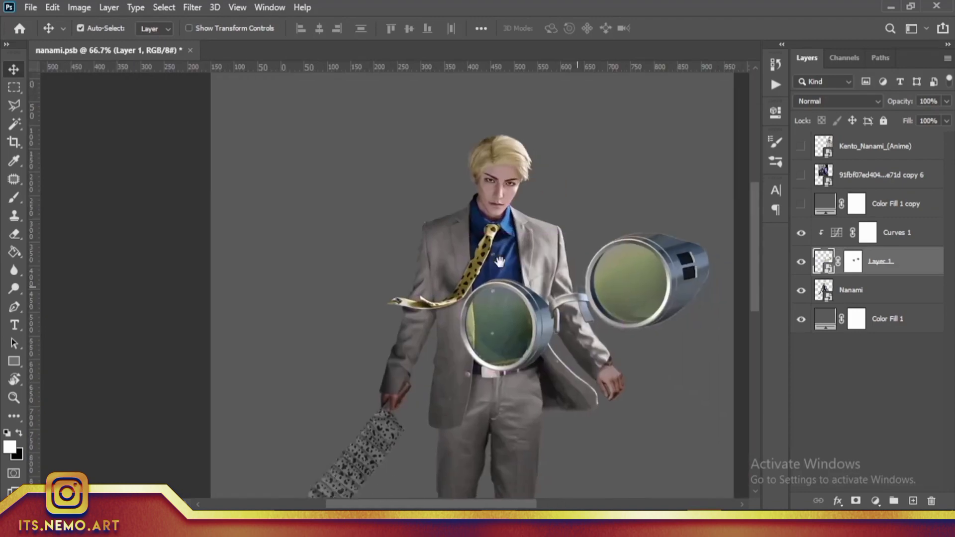
pyautogui.hotkey('ctrl', '+')
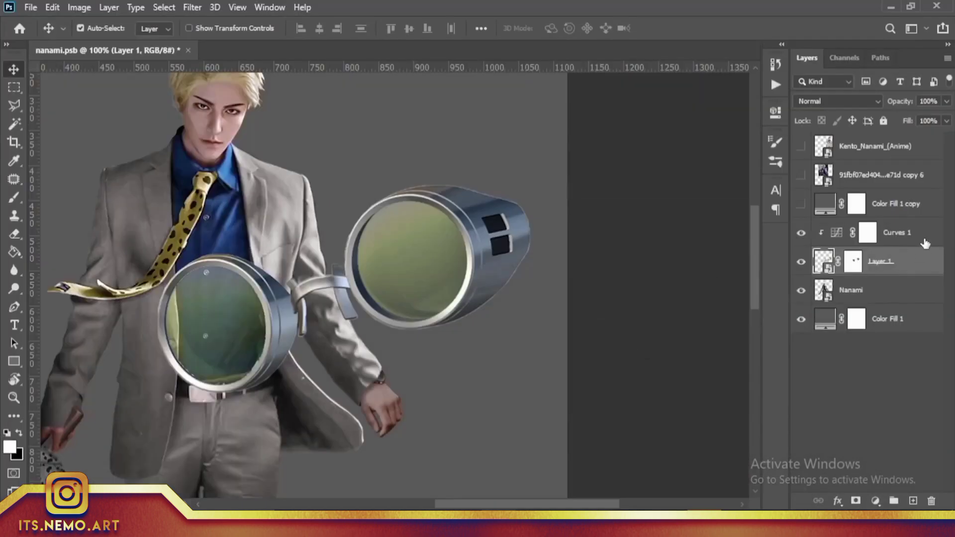
pyautogui.hotkey('ctrl', 't')
# - Flip the goggles vertically, shrink them to 17.30% and rotate them into Nanami's right hand
pyautogui.rightClick(494, 258)
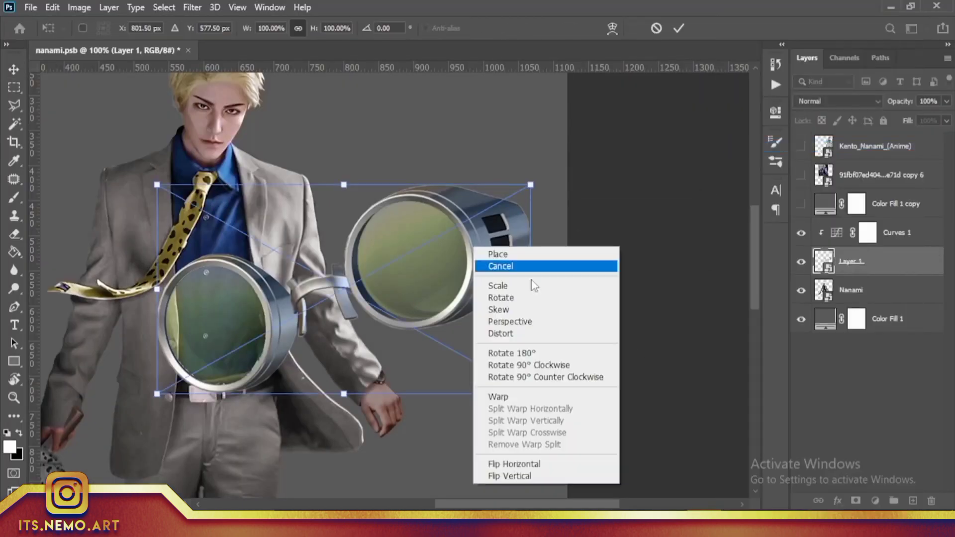
pyautogui.click(533, 267)
pyautogui.moveTo(552, 289)
pyautogui.mouseDown()
pyautogui.moveTo(376, 284)
pyautogui.moveTo(412, 442)
pyautogui.moveTo(366, 144)
pyautogui.moveTo(500, 343)
pyautogui.mouseUp()
pyautogui.moveTo(512, 393); pyautogui.dragTo(529, 386)
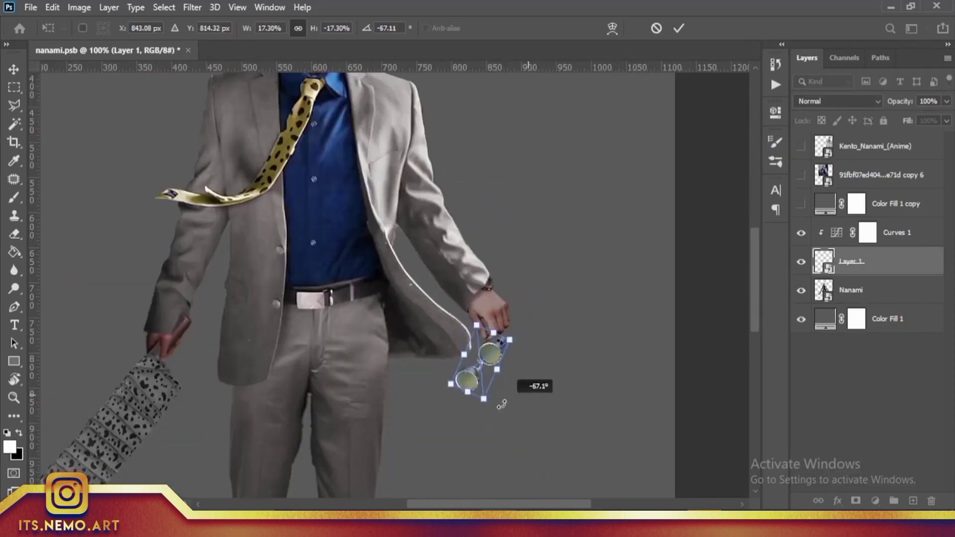
pyautogui.moveTo(450, 336); pyautogui.dragTo(481, 347)
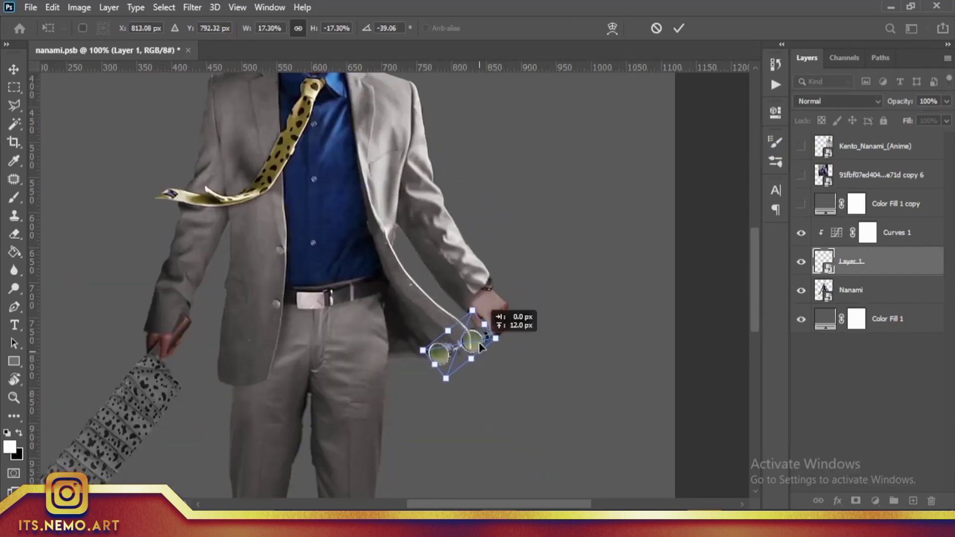
pyautogui.press('Return')
pyautogui.hotkey('ctrl', '+')
pyautogui.hotkey('ctrl', '+')
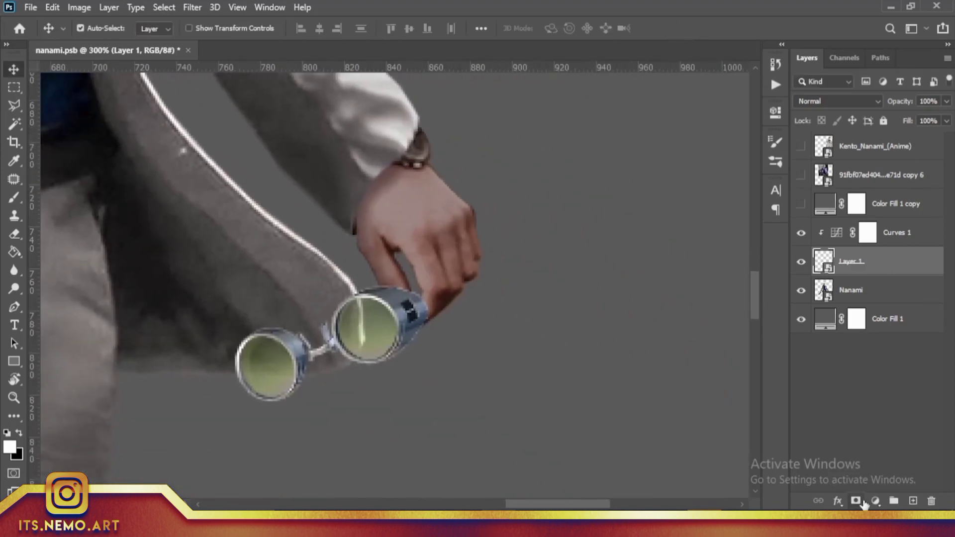
pyautogui.press('b')
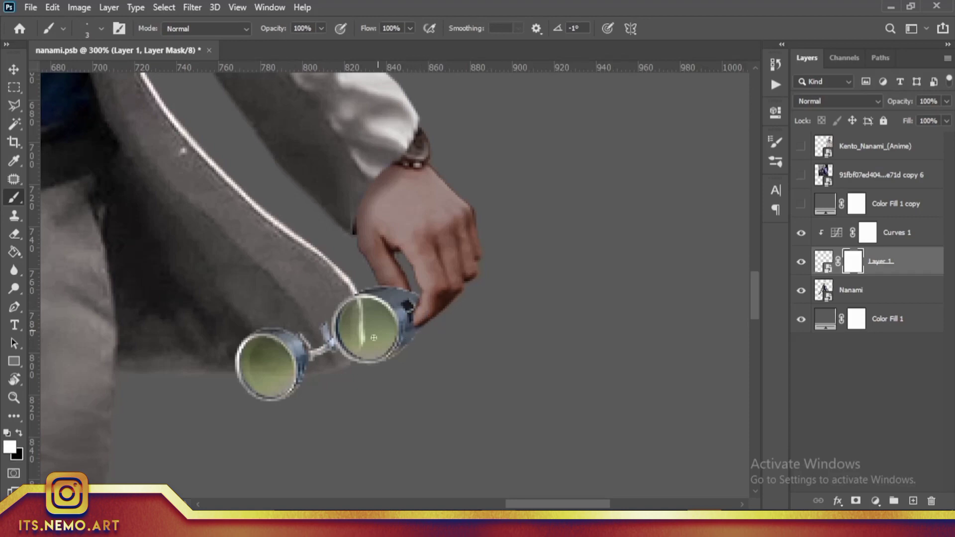
# - Add an Exposure 1 adjustment clipped to the goggles, with its mask inverted to black
pyautogui.scroll(-1, 373, 337)
pyautogui.click(875, 501)
pyautogui.click(872, 330)
pyautogui.moveTo(615, 188); pyautogui.dragTo(603, 187)
pyautogui.click(736, 112)
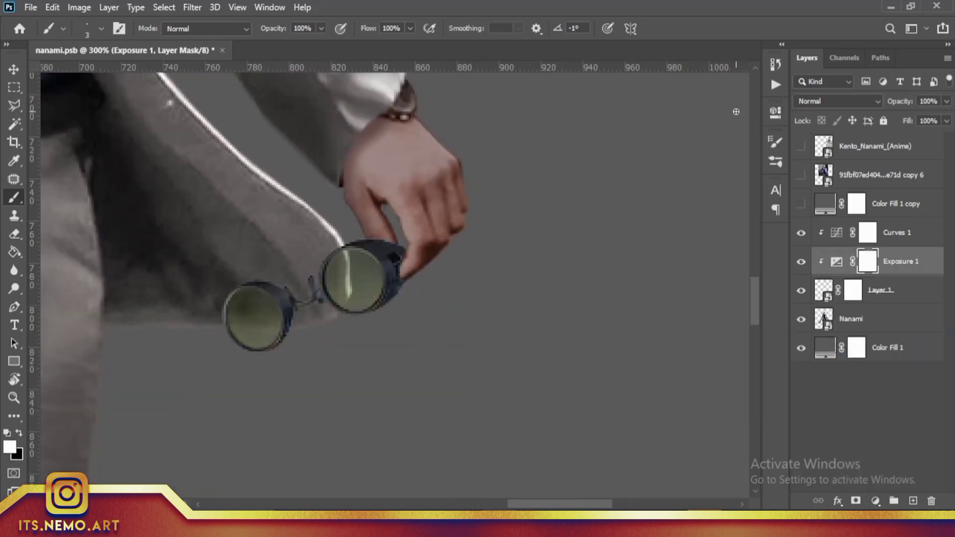
pyautogui.hotkey('ctrl', 'i')
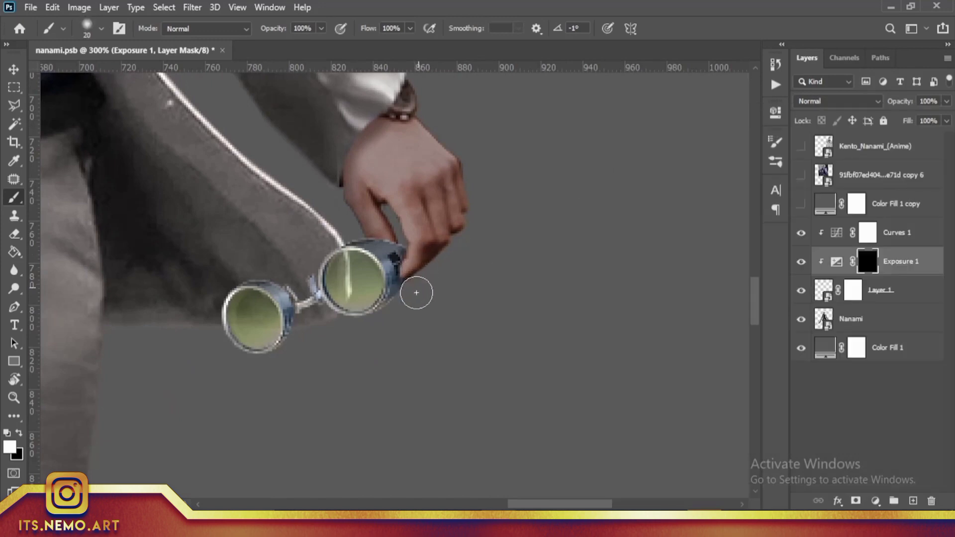
# - Fit the image in view and convert the Nanami smart object back into layers
pyautogui.scroll(-1, 416, 293)
pyautogui.hscroll(-3, 438, 289)
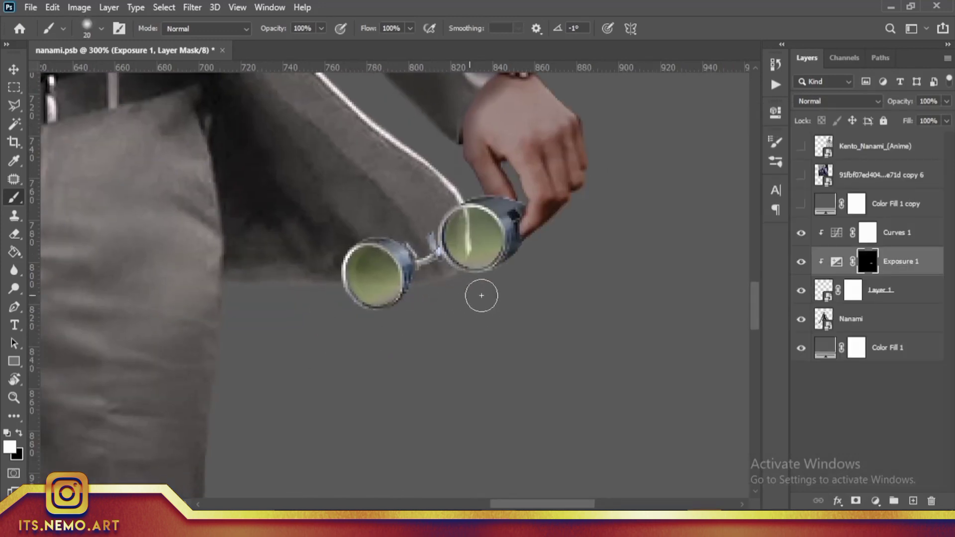
pyautogui.hotkey('ctrl', '0')
pyautogui.rightClick(880, 322)
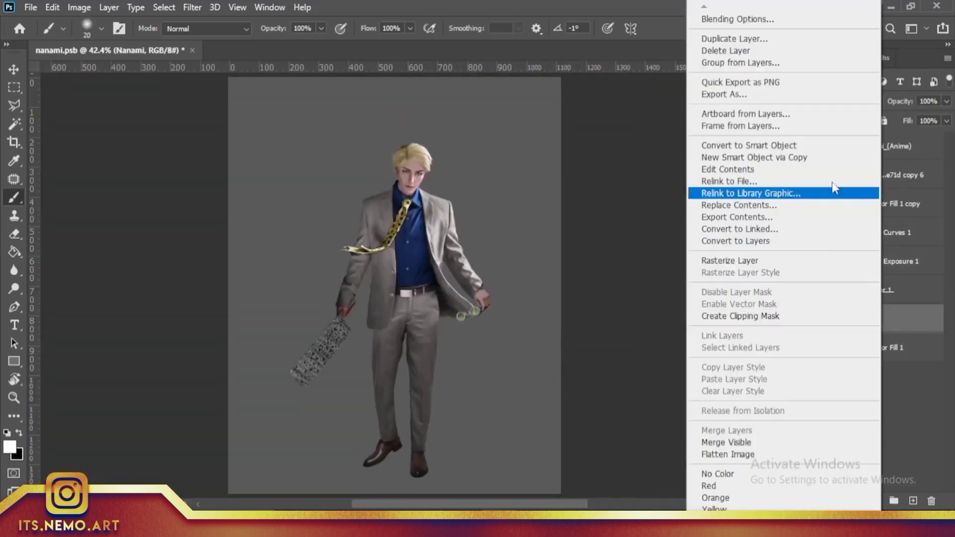
pyautogui.click(792, 240)
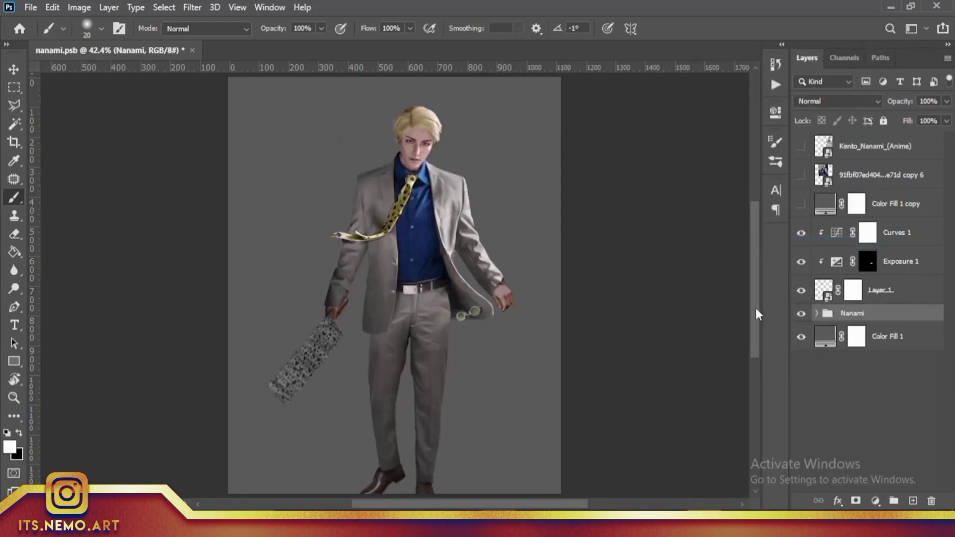
# - Nudge the figure up-left and scale the goggles to about 120% with a slight tilt
pyautogui.hotkey('ctrl', 't')
pyautogui.moveTo(473, 254); pyautogui.dragTo(453, 230)
pyautogui.click(880, 290)
pyautogui.keyDown('shift'); pyautogui.click(895, 232); pyautogui.keyUp('shift')
pyautogui.hotkey('ctrl', 't')
pyautogui.moveTo(472, 302); pyautogui.dragTo(468, 295)
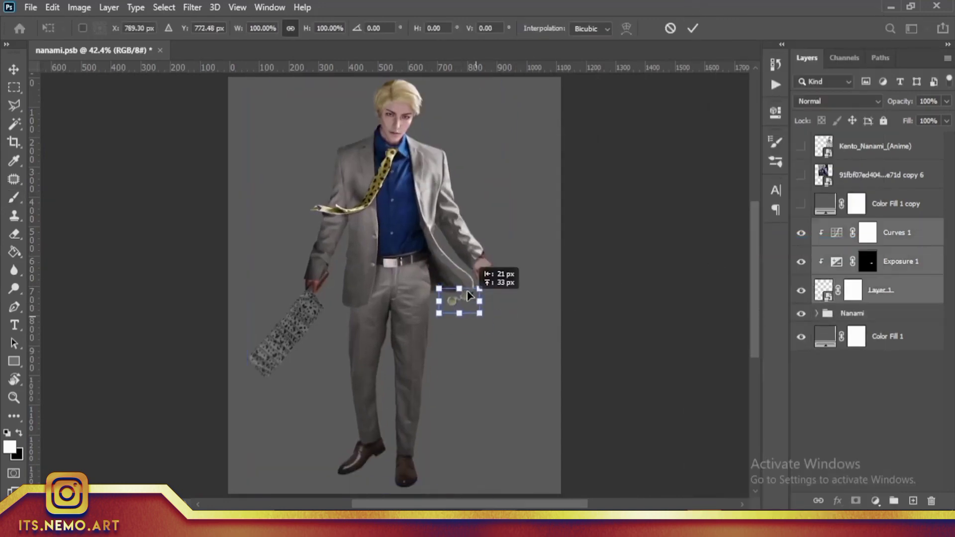
pyautogui.hotkey('ctrl', '+')
pyautogui.hotkey('ctrl', '+')
pyautogui.hotkey('ctrl', '+')
pyautogui.hotkey('ctrl', '+')
pyautogui.moveTo(405, 313); pyautogui.dragTo(368, 333)
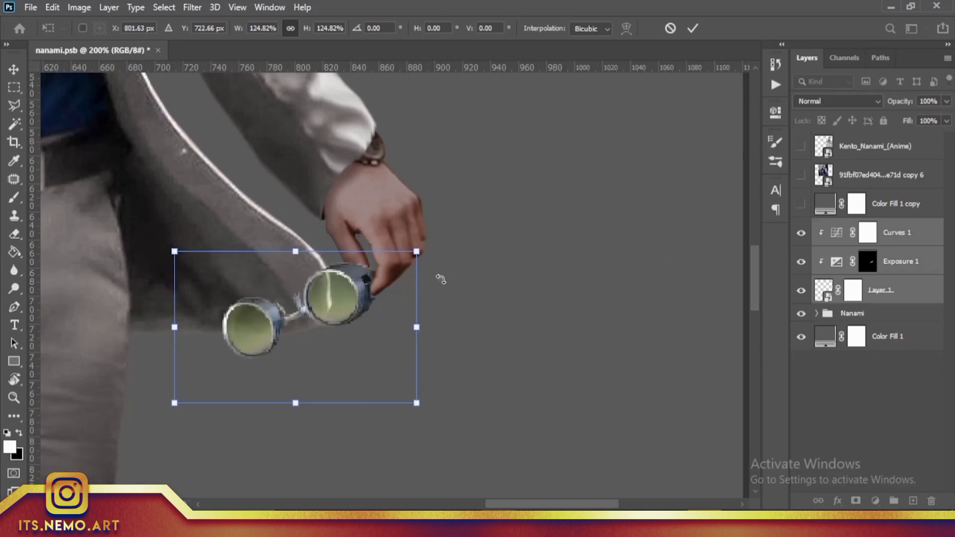
pyautogui.moveTo(326, 302); pyautogui.dragTo(330, 298)
pyautogui.moveTo(485, 192); pyautogui.dragTo(499, 163)
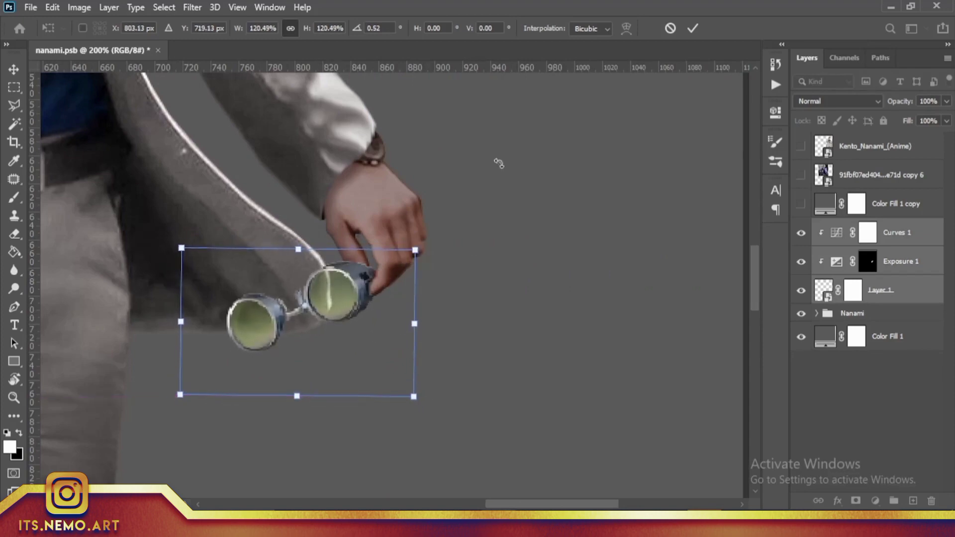
pyautogui.press('Return')
# - Group the goggles and their adjustments into a group named glasses
pyautogui.click(13, 70)
pyautogui.click(852, 290)
pyautogui.press('b')
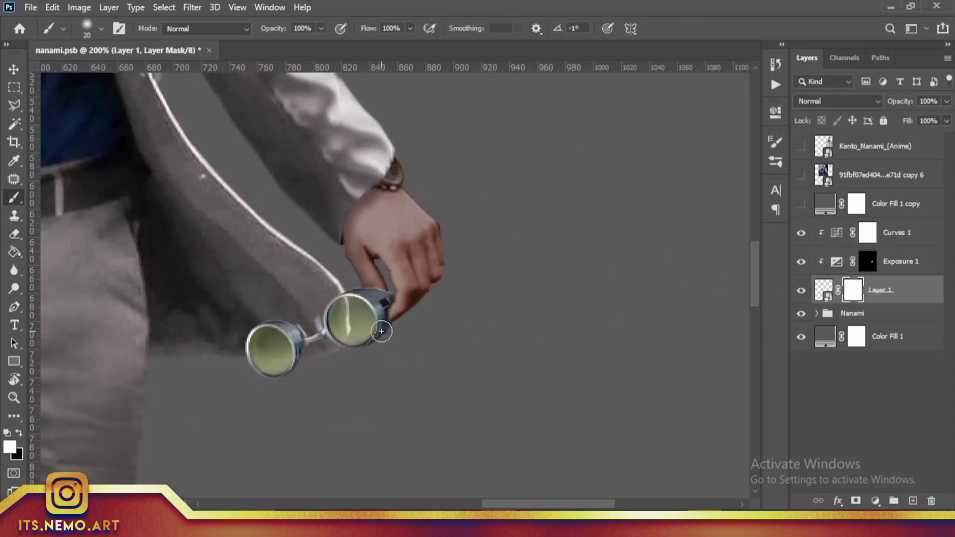
pyautogui.hotkey('ctrl', '0')
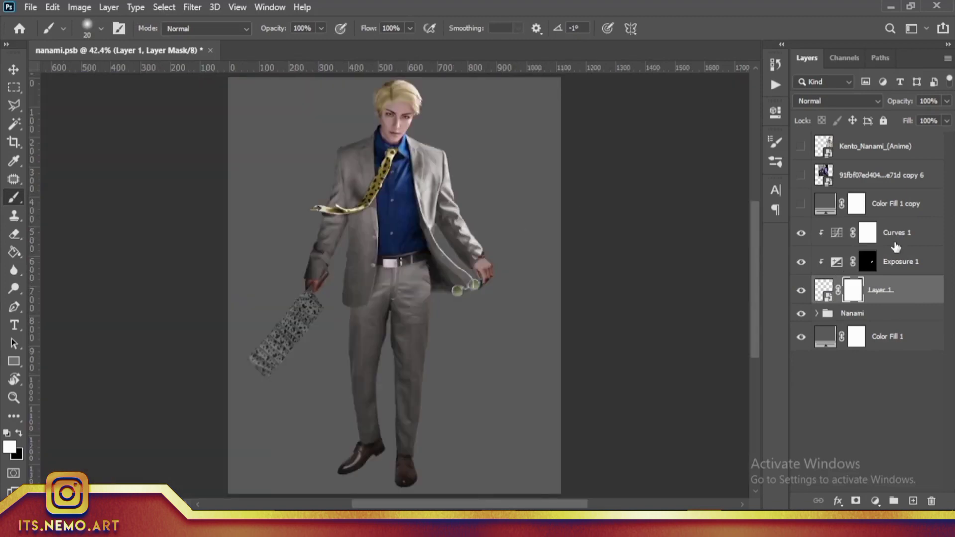
pyautogui.keyDown('shift'); pyautogui.click(901, 237); pyautogui.keyUp('shift')
pyautogui.hotkey('ctrl', 'g')
pyautogui.doubleClick(851, 226)
pyautogui.write('glasses')
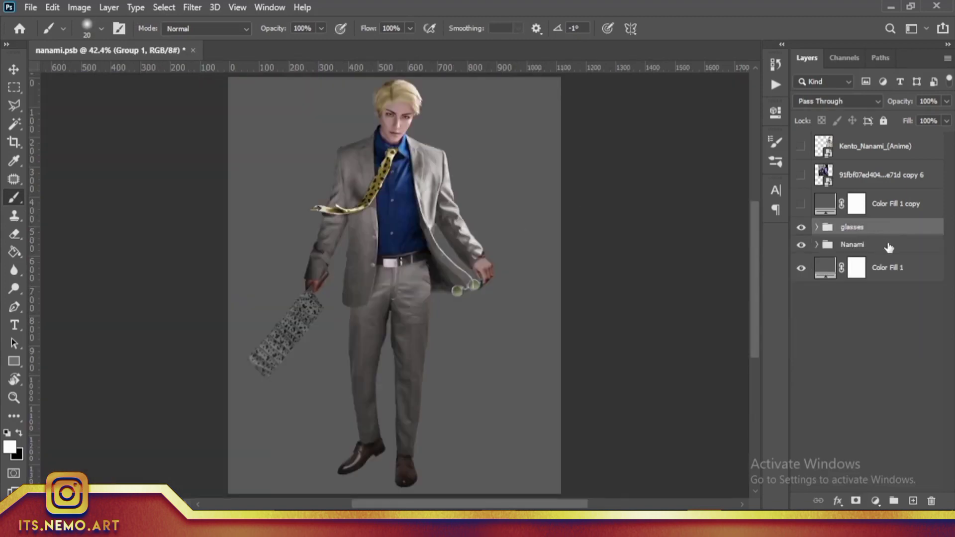
# - Group glasses with Nanami, convert the group to a smart object and rename it Nanami
pyautogui.keyDown('shift'); pyautogui.click(888, 247); pyautogui.keyUp('shift')
pyautogui.hotkey('ctrl', 'g')
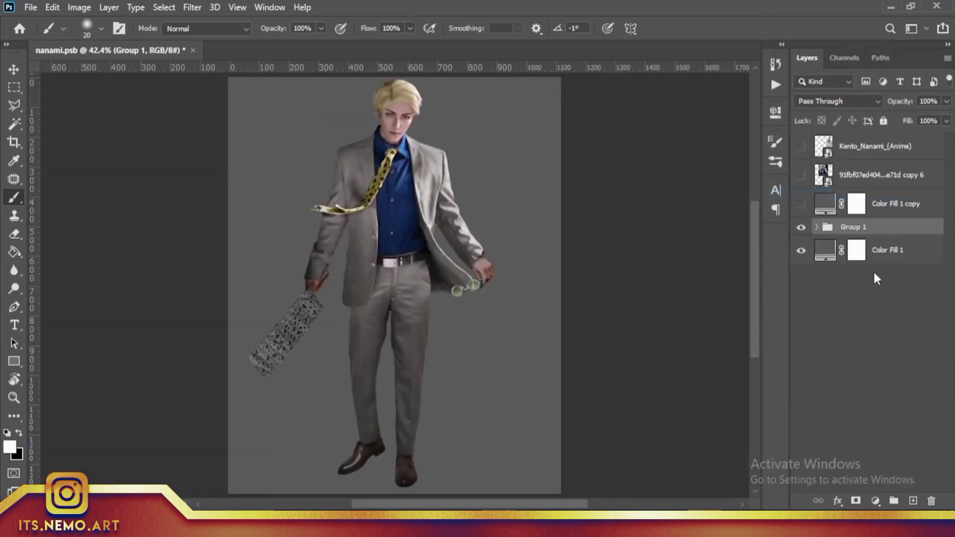
pyautogui.rightClick(890, 227)
pyautogui.click(834, 193)
pyautogui.doubleClick(853, 231)
pyautogui.write('N')
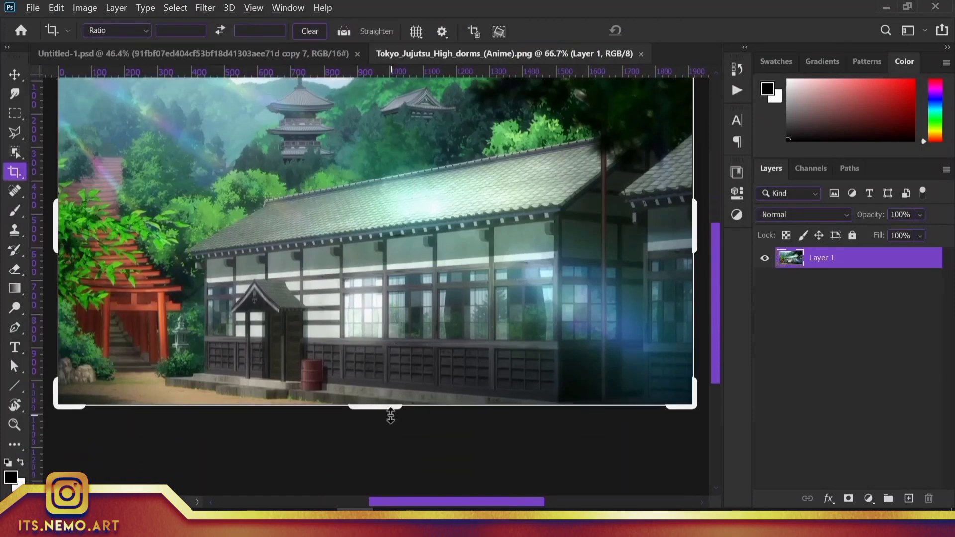
# - Extend the dorms canvas with the Crop tool and add a new layer for Clone Stamp sampling All Layers
pyautogui.moveTo(390, 415); pyautogui.dragTo(404, 443)
pyautogui.press('Return')
pyautogui.hotkey('ctrl', '+')
pyautogui.hotkey('ctrl', '+')
pyautogui.scroll(5, 494, 320)
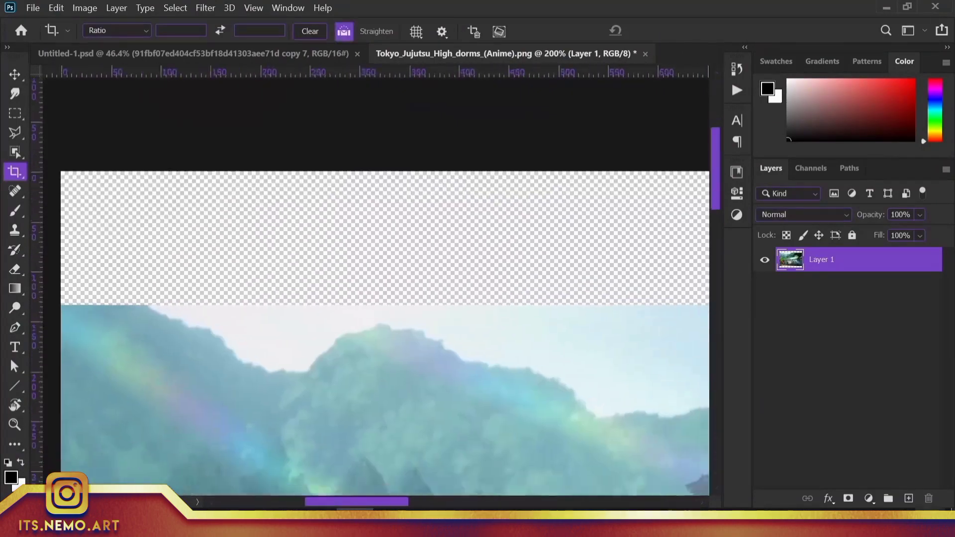
pyautogui.keyDown('ctrl'); pyautogui.click(908, 498); pyautogui.keyUp('ctrl')
pyautogui.press('s')
pyautogui.click(534, 54)
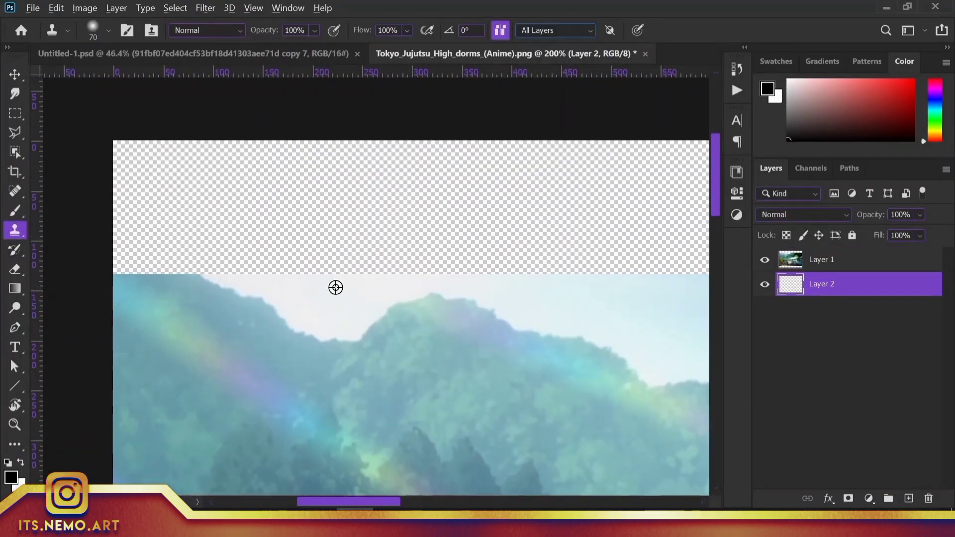
# - Clone sky and clouds across the empty top strip, covering the mountain patch
pyautogui.scroll(2, 389, 273)
pyautogui.moveTo(256, 304); pyautogui.dragTo(264, 326)
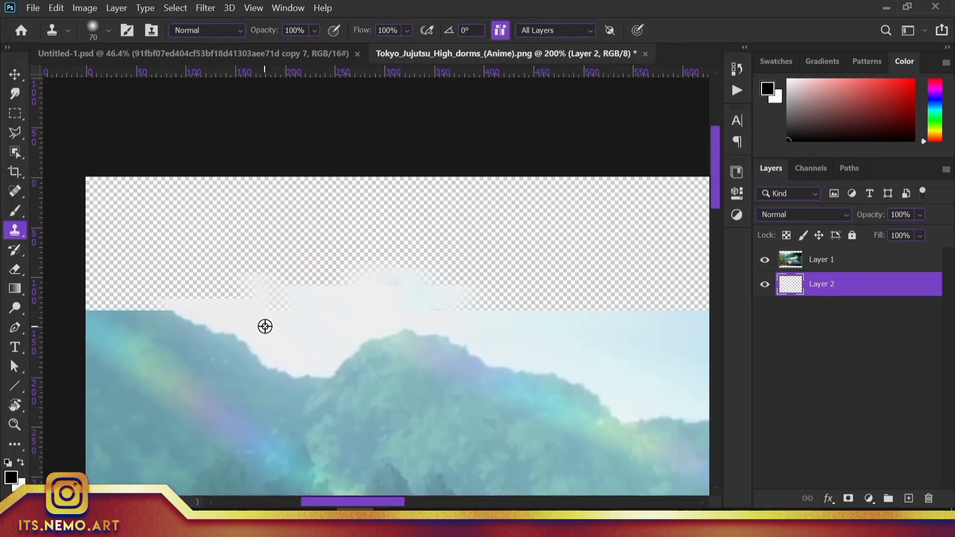
pyautogui.hscroll(3, 519, 313)
pyautogui.keyDown('alt'); pyautogui.click(519, 314); pyautogui.keyUp('alt')
pyautogui.moveTo(534, 291); pyautogui.dragTo(422, 292)
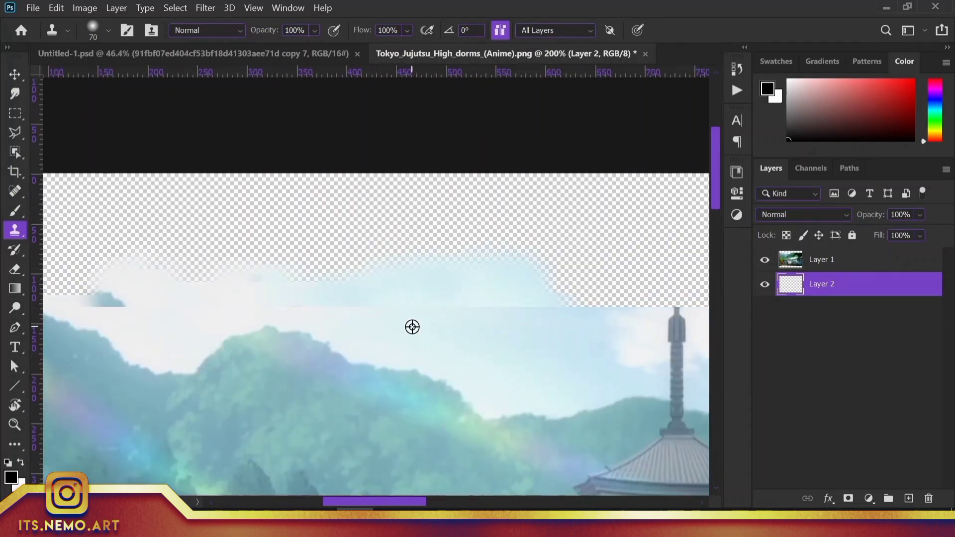
pyautogui.hscroll(2, 412, 327)
pyautogui.hscroll(-3, 260, 341)
pyautogui.moveTo(156, 298)
pyautogui.mouseDown()
pyautogui.moveTo(189, 298)
pyautogui.moveTo(160, 305)
pyautogui.mouseUp()
pyautogui.keyDown('alt'); pyautogui.click(211, 327); pyautogui.keyUp('alt')
pyautogui.hscroll(5, 339, 331)
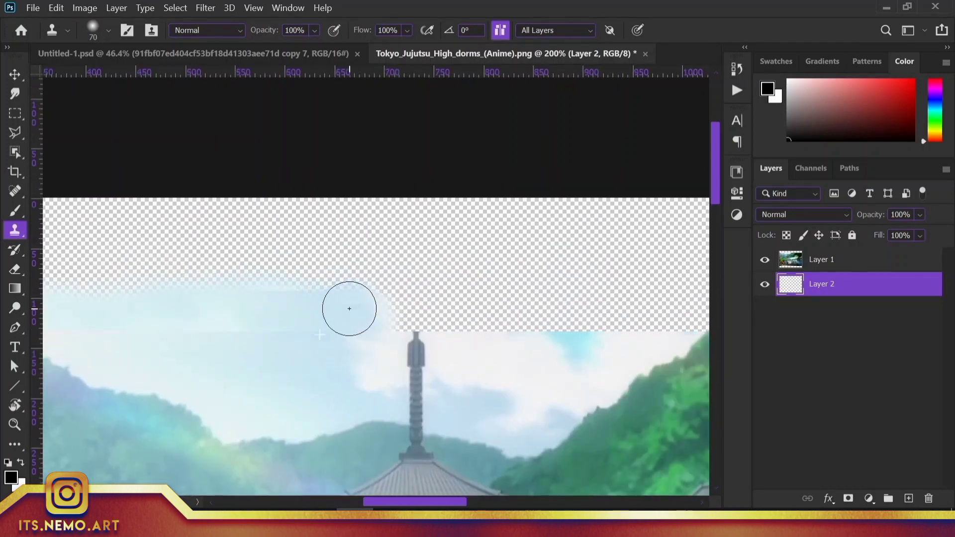
pyautogui.moveTo(528, 319); pyautogui.dragTo(497, 316)
pyautogui.hscroll(5, 439, 314)
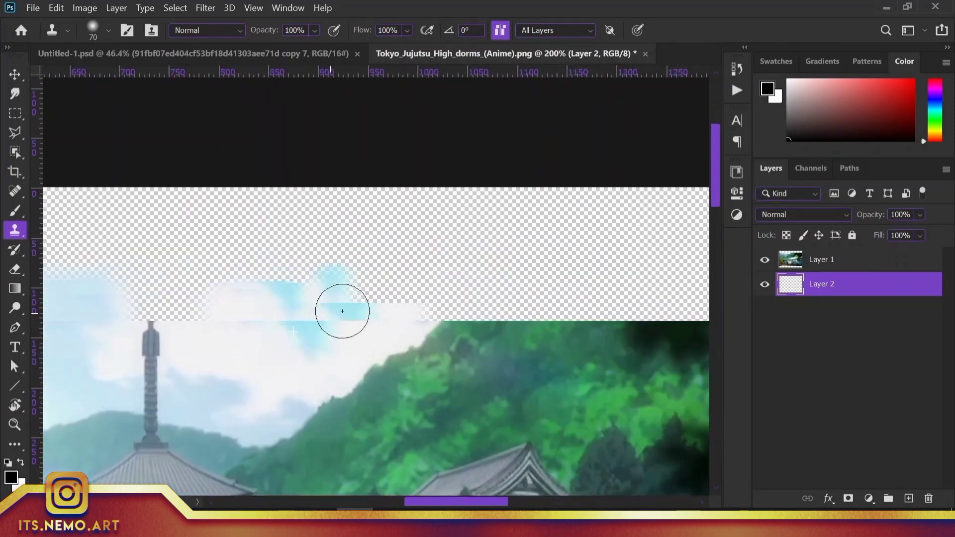
pyautogui.hscroll(-5, 431, 336)
pyautogui.hscroll(-1, 547, 348)
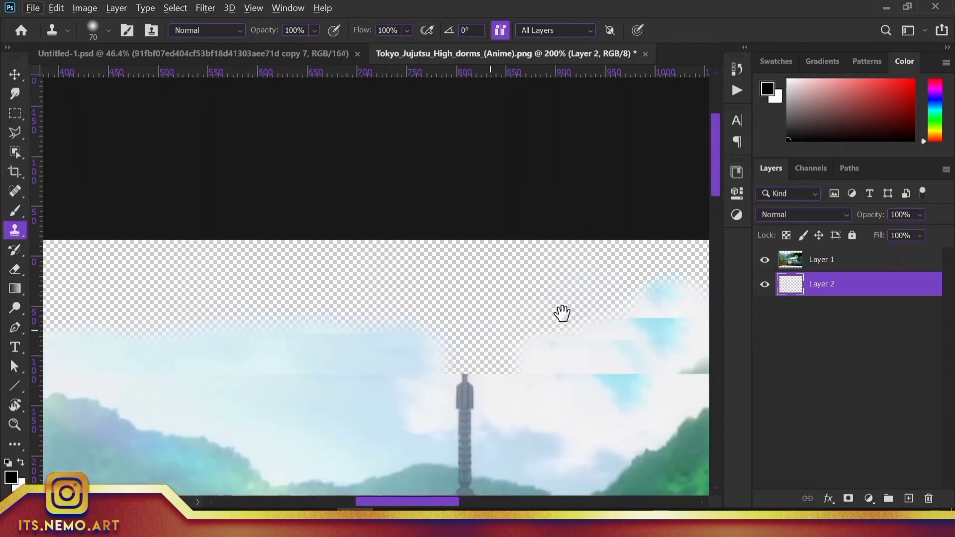
pyautogui.hscroll(2, 560, 314)
# - Select Layer 1 and add a new empty Layer 3 above it
pyautogui.click(821, 259)
pyautogui.click(908, 498)
pyautogui.hscroll(3, 351, 350)
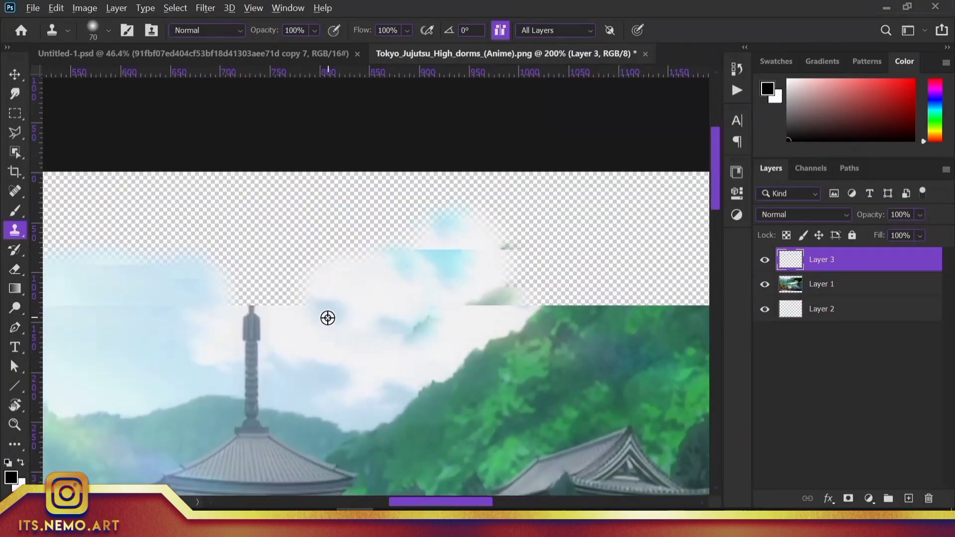
# - Clone the pagoda and clouds into the top strip
pyautogui.hscroll(-2, 298, 330)
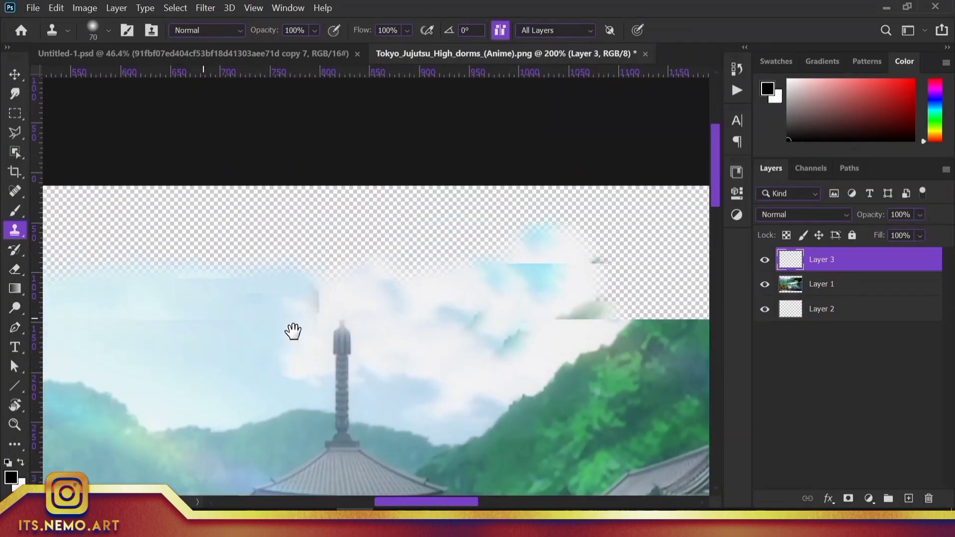
pyautogui.hscroll(-4, 484, 399)
pyautogui.hscroll(-2, 483, 399)
pyautogui.hscroll(-5, 363, 380)
pyautogui.hscroll(3, 453, 303)
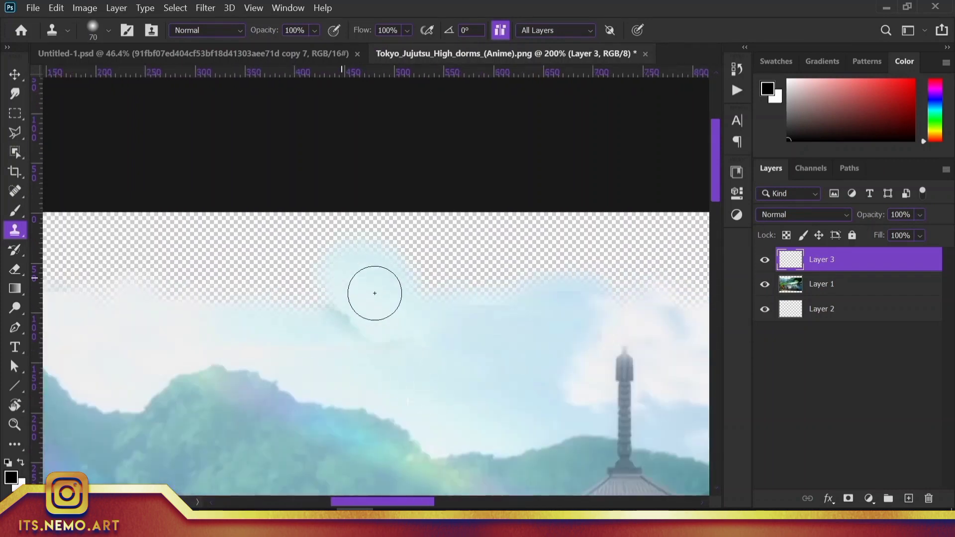
pyautogui.moveTo(297, 330); pyautogui.dragTo(515, 362)
pyautogui.hscroll(5, 330, 311)
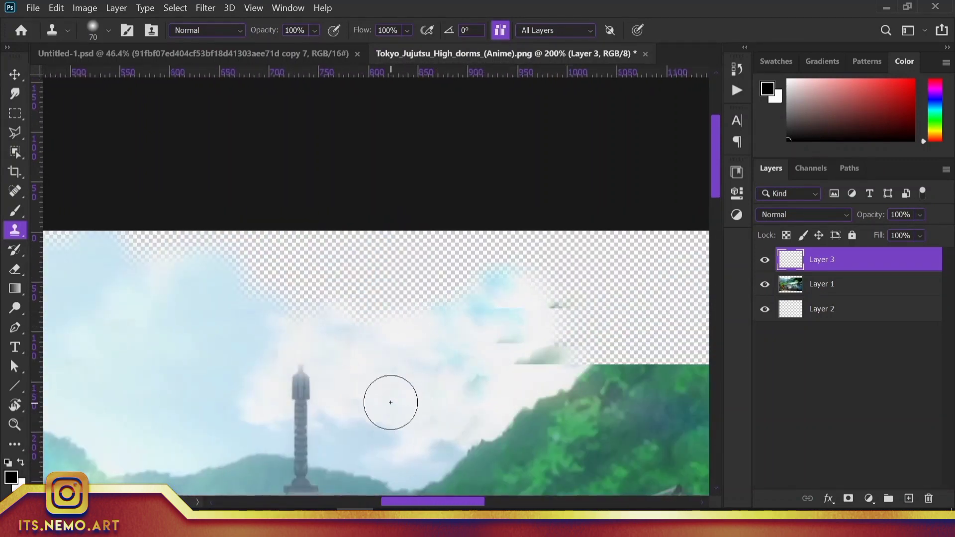
pyautogui.moveTo(390, 402); pyautogui.dragTo(611, 377)
pyautogui.moveTo(549, 404)
pyautogui.mouseDown()
pyautogui.moveTo(438, 331)
pyautogui.moveTo(367, 384)
pyautogui.moveTo(341, 294)
pyautogui.mouseUp()
pyautogui.moveTo(467, 301); pyautogui.dragTo(341, 294)
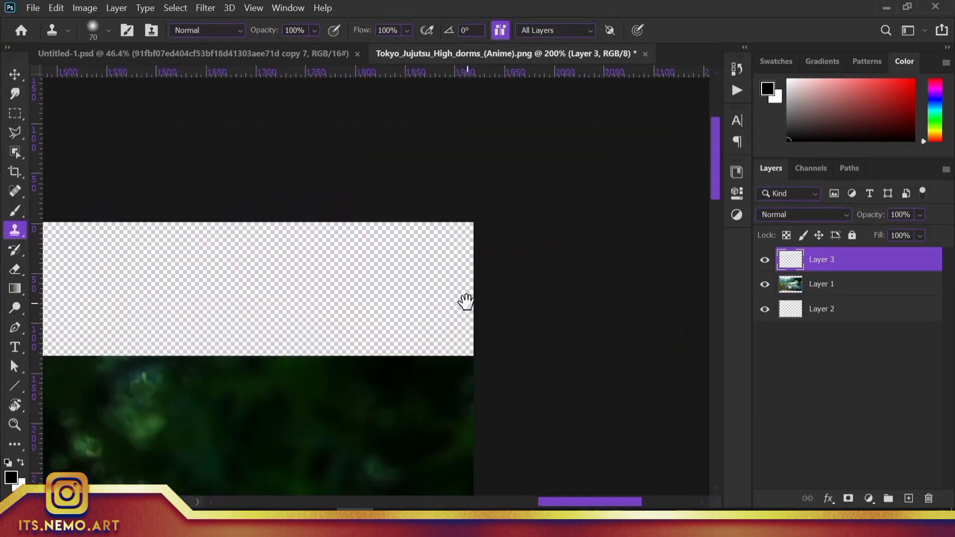
pyautogui.moveTo(531, 393); pyautogui.dragTo(467, 301)
# - On a new layer, clone a wide soft band of dark foliage with a 600 px brush, then reduce it to 200 px
pyautogui.hotkey('ctrl', 'shift', 'alt', 'n')
pyautogui.moveTo(544, 207); pyautogui.dragTo(550, 199)
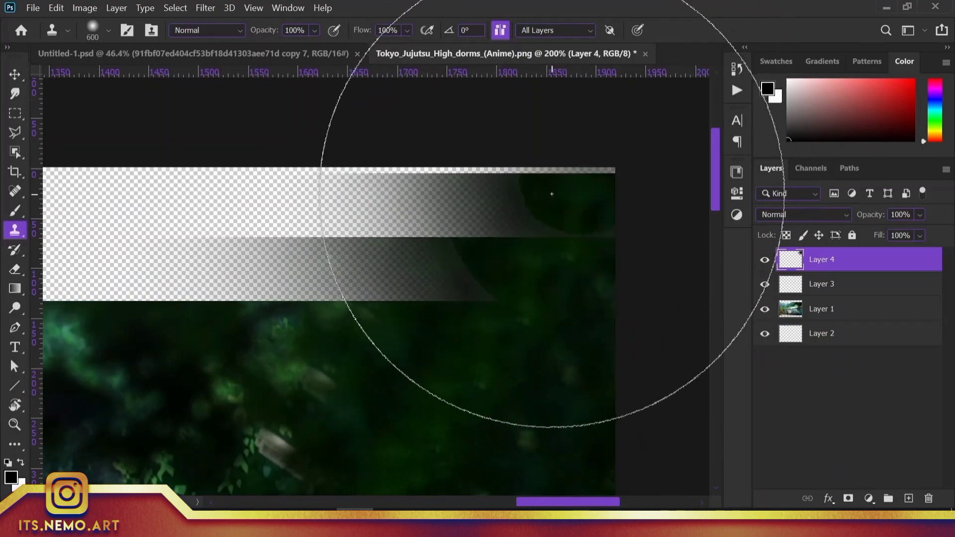
pyautogui.moveTo(405, 182)
pyautogui.mouseDown()
pyautogui.moveTo(601, 239)
pyautogui.moveTo(451, 279)
pyautogui.moveTo(531, 245)
pyautogui.mouseUp()
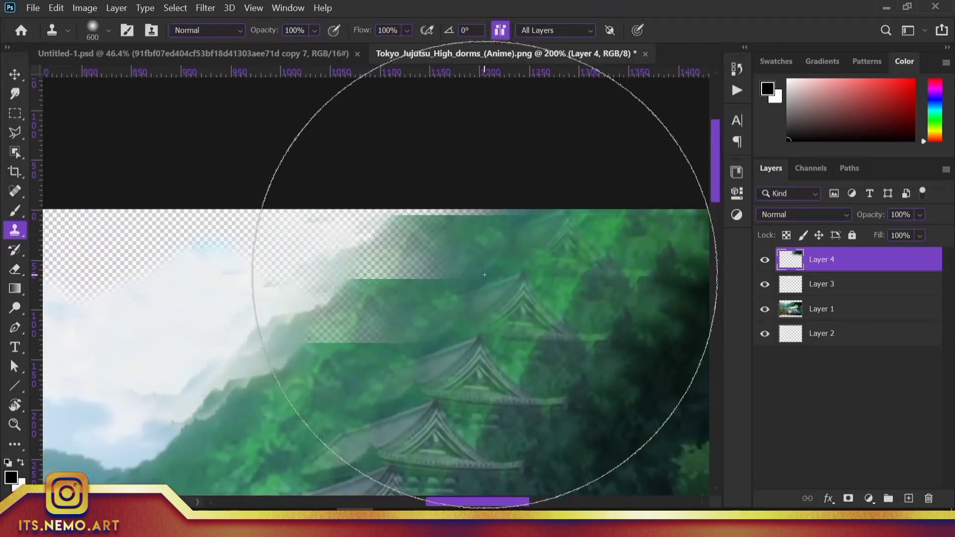
pyautogui.moveTo(427, 277); pyautogui.dragTo(514, 324)
pyautogui.press('[')
pyautogui.press('[')
pyautogui.press('[')
pyautogui.moveTo(352, 309); pyautogui.dragTo(496, 315)
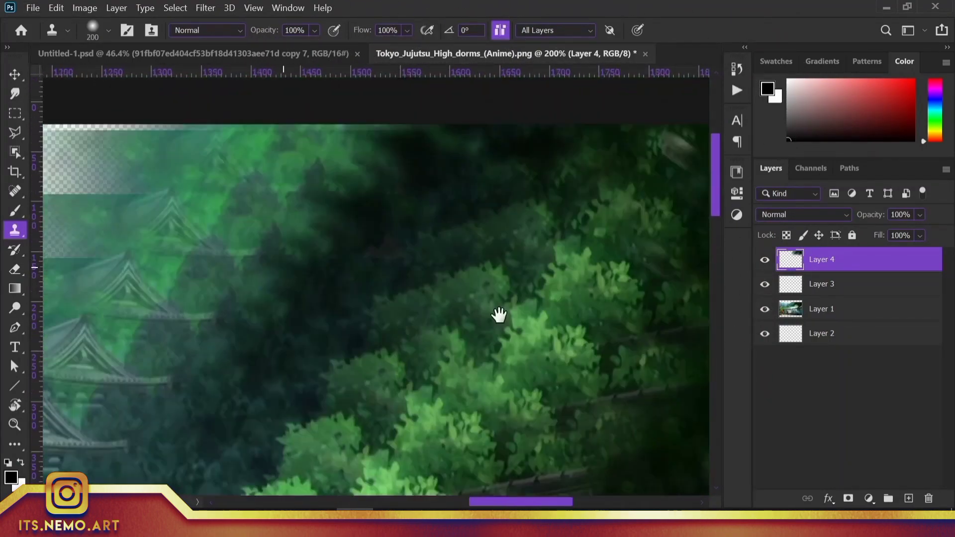
# - Toggle Layers 3 and 4 to check the cloning, then sample Current & Below on Layer 4
pyautogui.click(764, 259)
pyautogui.click(764, 284)
pyautogui.click(820, 308)
pyautogui.moveTo(409, 229); pyautogui.dragTo(458, 284)
pyautogui.click(764, 284)
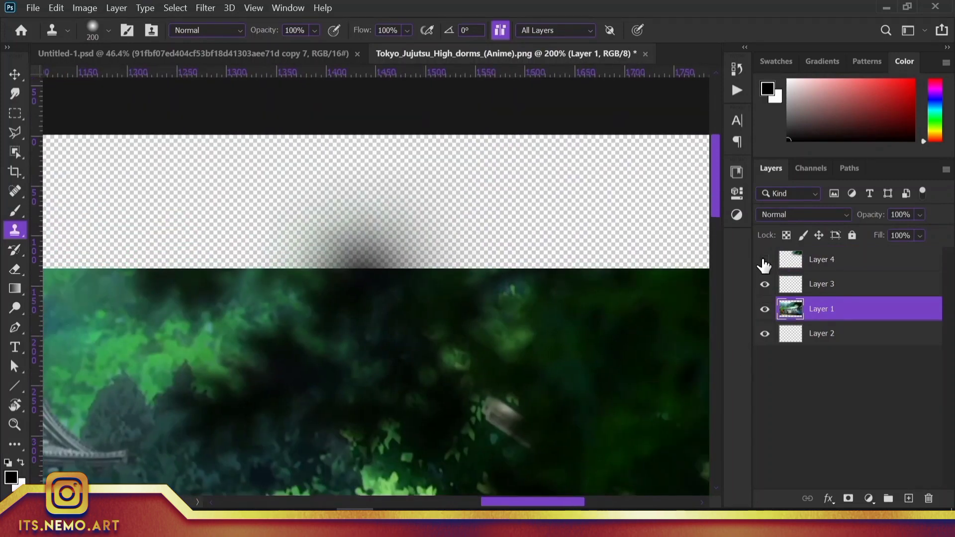
pyautogui.click(764, 259)
pyautogui.moveTo(706, 293)
pyautogui.mouseDown()
pyautogui.moveTo(514, 347)
pyautogui.moveTo(449, 249)
pyautogui.mouseUp()
pyautogui.click(568, 30)
pyautogui.click(547, 55)
pyautogui.click(820, 259)
pyautogui.moveTo(556, 288)
pyautogui.mouseDown()
pyautogui.moveTo(341, 345)
pyautogui.moveTo(606, 273)
pyautogui.mouseUp()
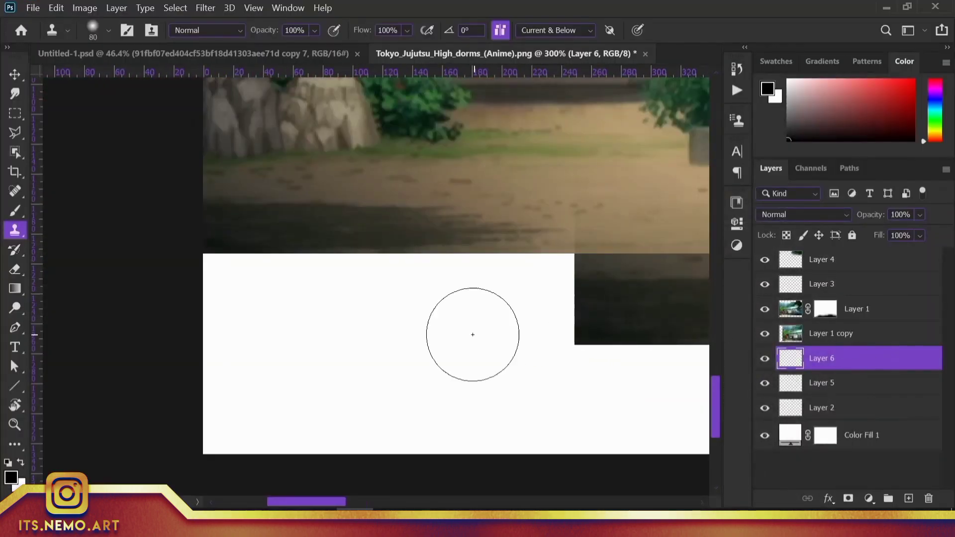
# - Sample All Layers and clone dark shadowed ground into the lower-left of the empty strip
pyautogui.click(531, 66)
pyautogui.moveTo(605, 320)
pyautogui.mouseDown()
pyautogui.moveTo(437, 335)
pyautogui.moveTo(330, 260)
pyautogui.moveTo(510, 258)
pyautogui.moveTo(447, 313)
pyautogui.moveTo(367, 316)
pyautogui.moveTo(407, 344)
pyautogui.moveTo(565, 351)
pyautogui.moveTo(398, 348)
pyautogui.moveTo(505, 305)
pyautogui.moveTo(438, 289)
pyautogui.moveTo(294, 273)
pyautogui.moveTo(113, 277)
pyautogui.moveTo(156, 299)
pyautogui.moveTo(355, 338)
pyautogui.mouseUp()
pyautogui.keyDown('alt'); pyautogui.click(354, 338); pyautogui.keyUp('alt')
pyautogui.moveTo(139, 334)
pyautogui.mouseDown()
pyautogui.moveTo(149, 356)
pyautogui.moveTo(179, 313)
pyautogui.moveTo(256, 363)
pyautogui.moveTo(383, 380)
pyautogui.mouseUp()
pyautogui.keyDown('alt'); pyautogui.click(179, 313); pyautogui.keyUp('alt')
pyautogui.moveTo(582, 368)
pyautogui.mouseDown()
pyautogui.moveTo(521, 305)
pyautogui.moveTo(207, 338)
pyautogui.mouseUp()
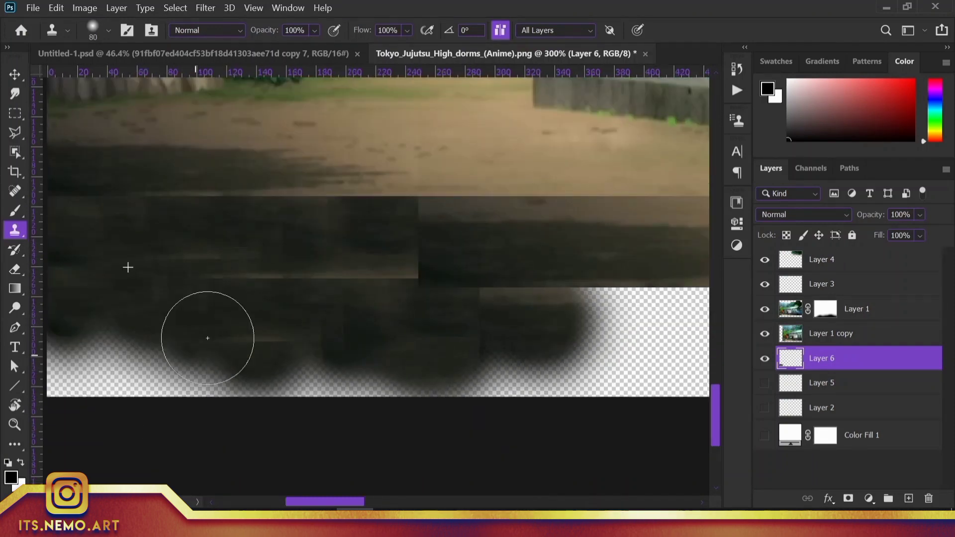
pyautogui.moveTo(375, 219); pyautogui.dragTo(403, 216)
# - Extend the cloned dark ground further right along the bottom strip
pyautogui.scroll(-2, 326, 251)
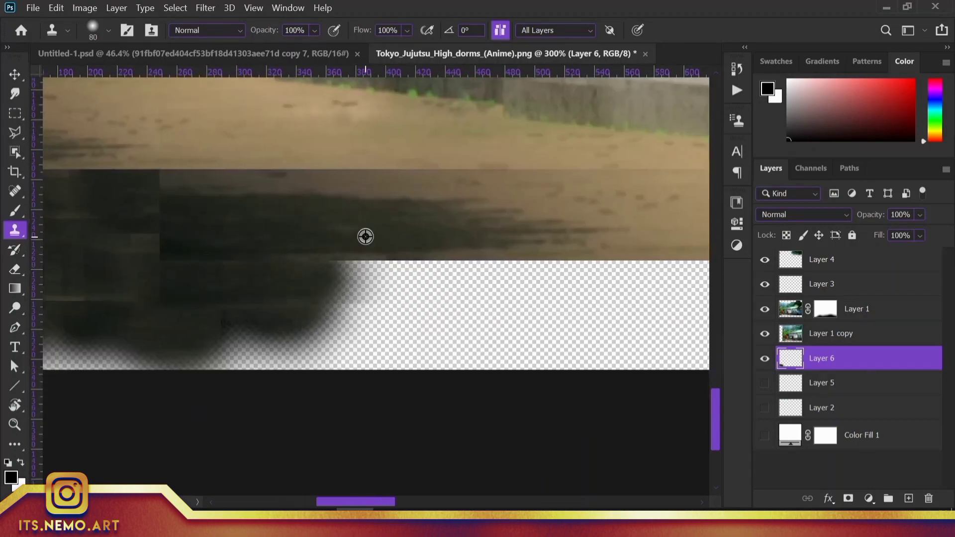
pyautogui.scroll(2, 274, 288)
pyautogui.moveTo(180, 341)
pyautogui.mouseDown()
pyautogui.moveTo(113, 369)
pyautogui.moveTo(360, 384)
pyautogui.mouseUp()
pyautogui.hscroll(5, 360, 384)
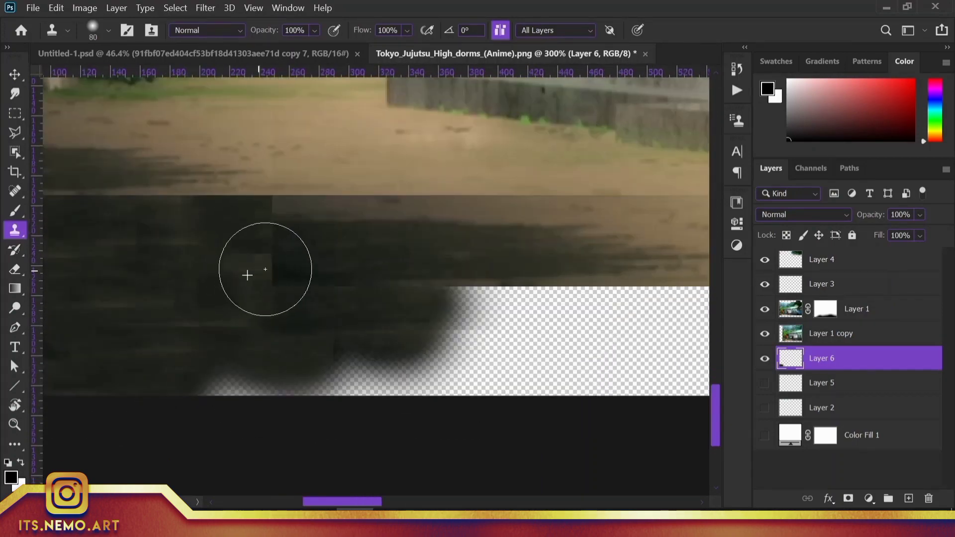
pyautogui.moveTo(264, 273); pyautogui.dragTo(407, 387)
pyautogui.scroll(-2, 480, 316)
pyautogui.moveTo(480, 315); pyautogui.dragTo(352, 267)
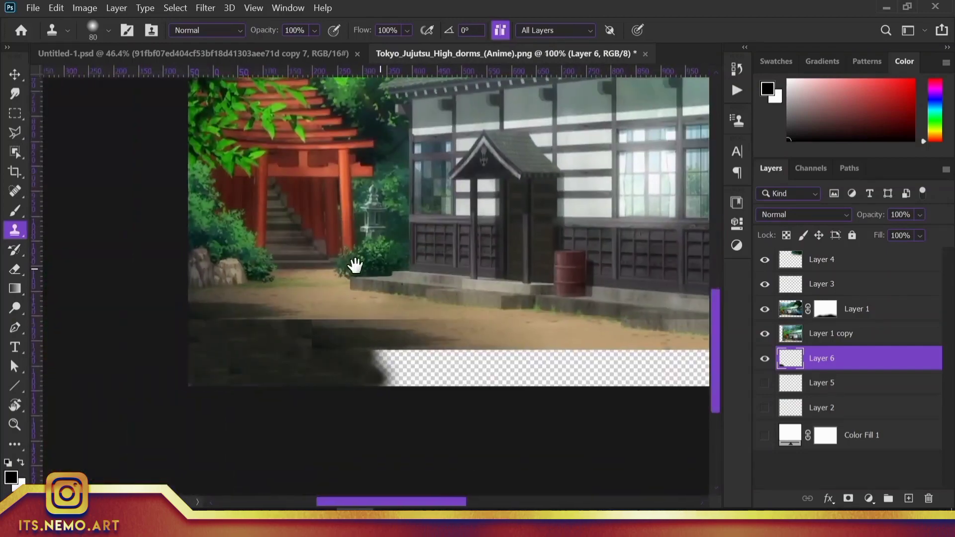
pyautogui.moveTo(445, 359); pyautogui.dragTo(471, 391)
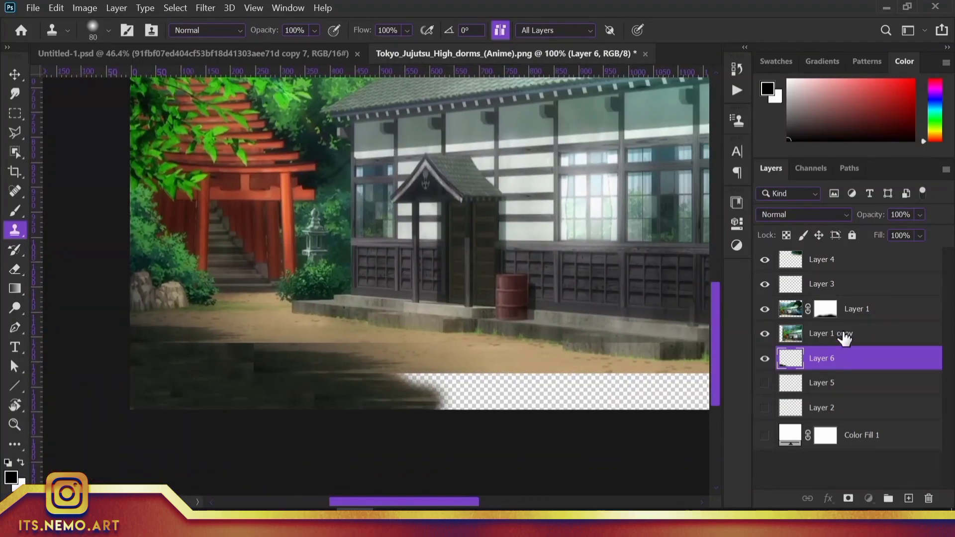
pyautogui.click(842, 336)
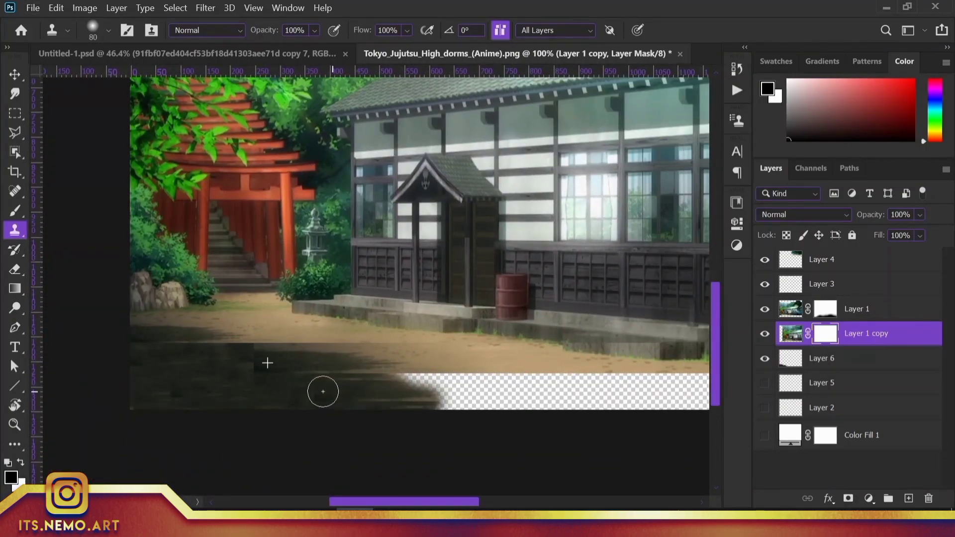
# - Activate Layer 1, disable its mask, show Layer 1 copy, and add a layer below Layer 6
pyautogui.press('b')
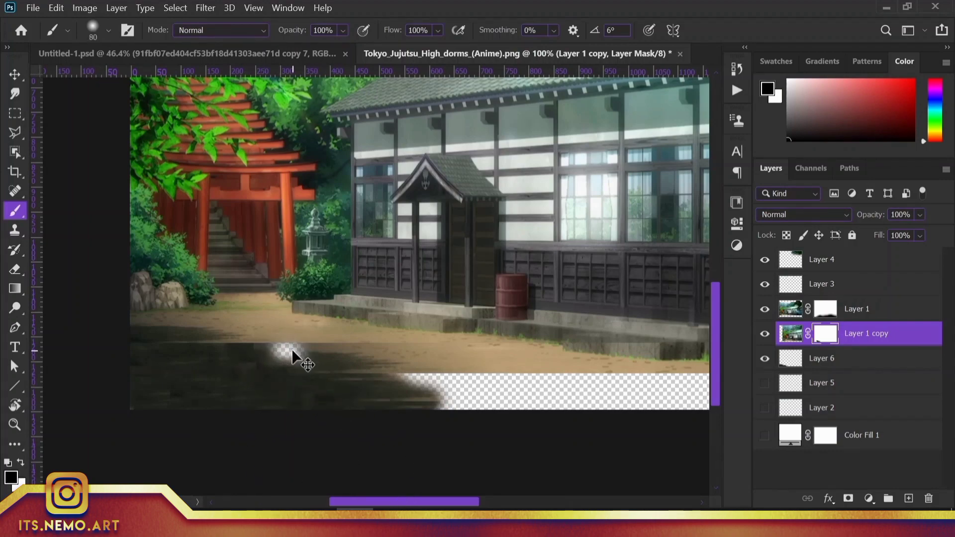
pyautogui.hscroll(2, 275, 354)
pyautogui.click(791, 308)
pyautogui.press('s')
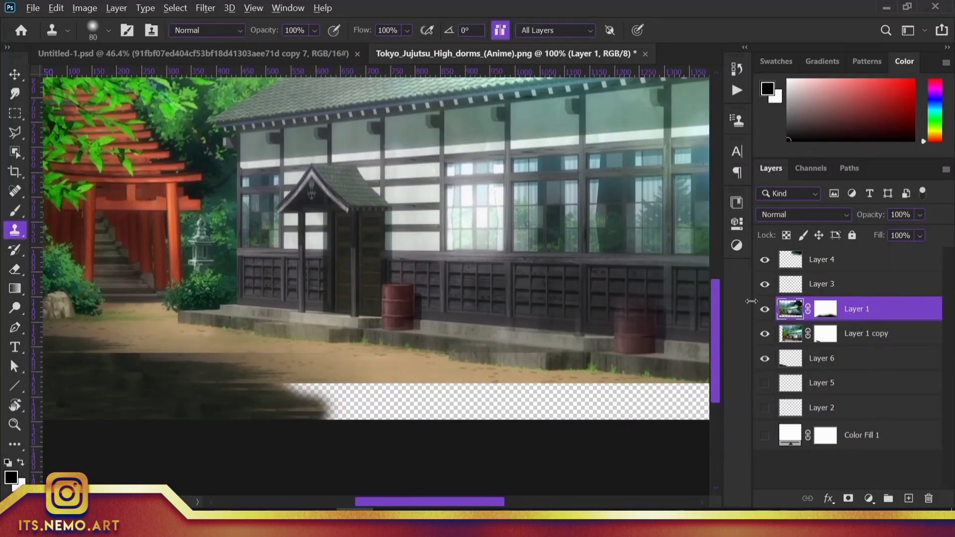
pyautogui.keyDown('alt'); pyautogui.click(764, 309); pyautogui.keyUp('alt')
pyautogui.click(765, 332)
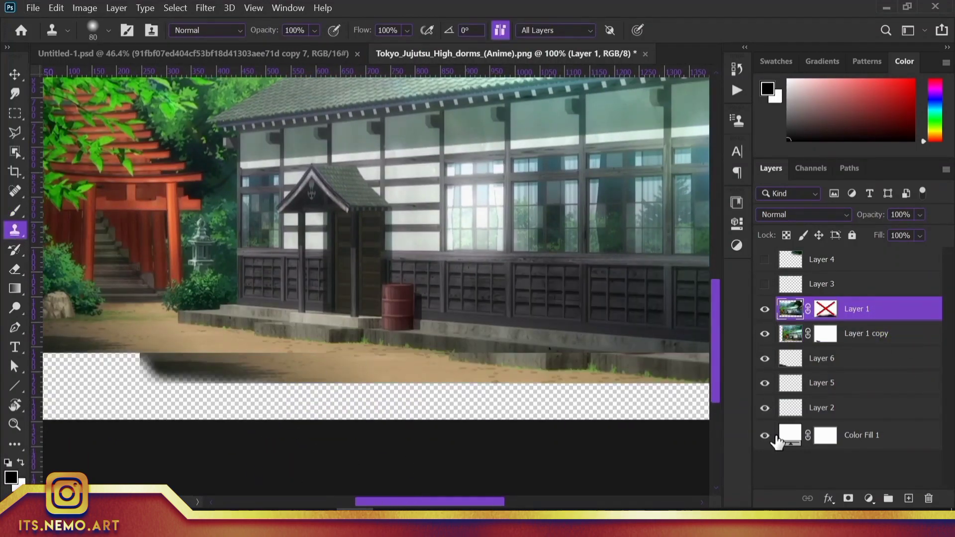
pyautogui.click(821, 358)
pyautogui.keyDown('ctrl'); pyautogui.click(908, 498); pyautogui.keyUp('ctrl')
# - Re-enable the mask on Layer 1
pyautogui.hscroll(3, 358, 389)
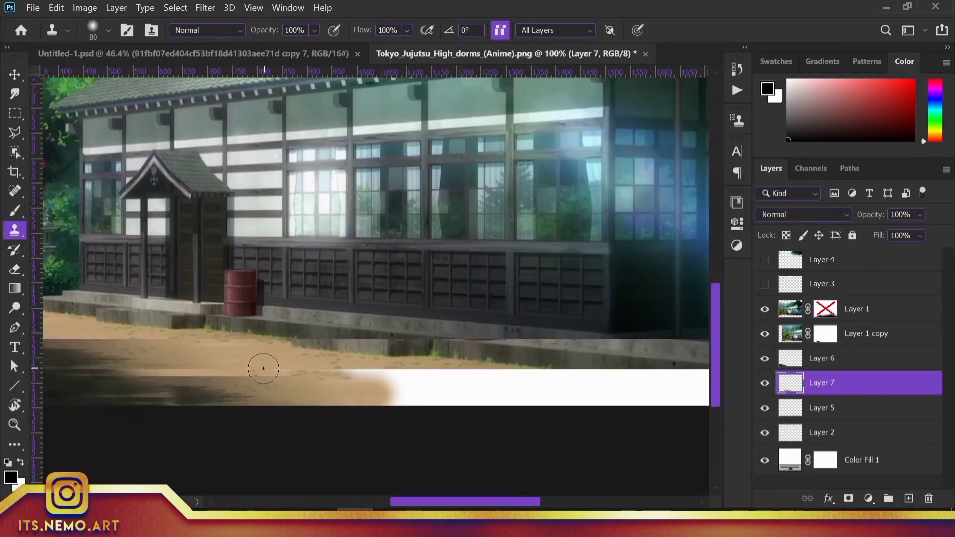
pyautogui.hscroll(-2, 314, 376)
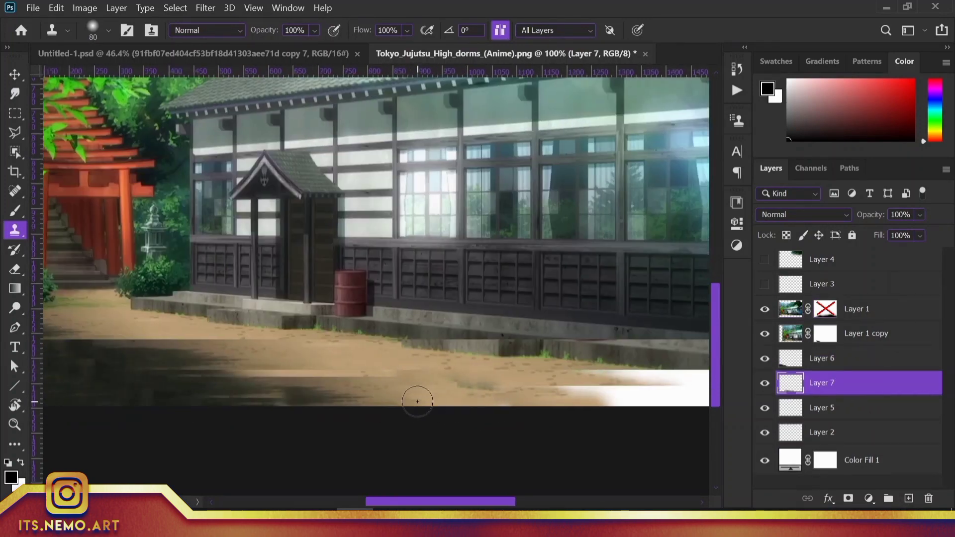
pyautogui.hscroll(5, 417, 401)
pyautogui.keyDown('shift'); pyautogui.click(828, 318); pyautogui.keyUp('shift')
pyautogui.hscroll(-8, 533, 405)
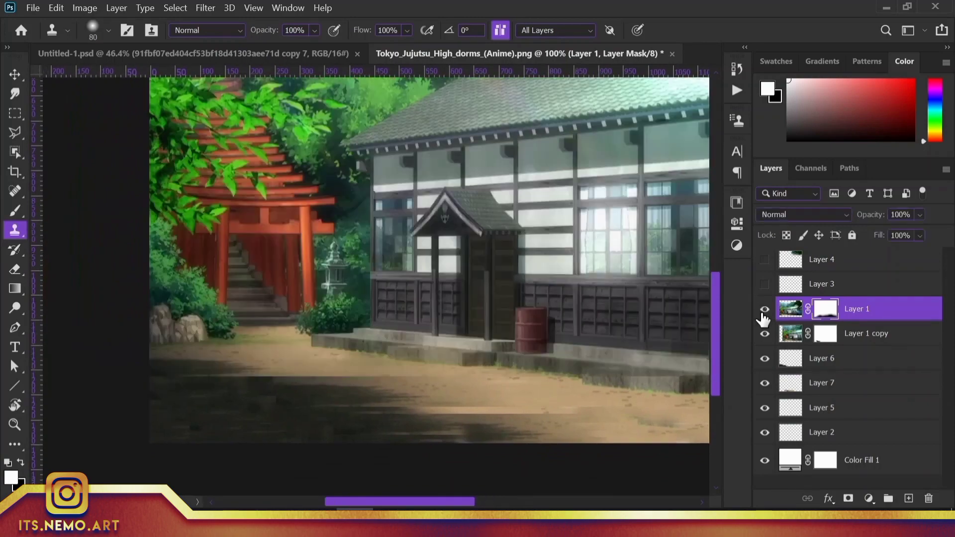
# - Make Layer 1 copy active and show Layer 4 and Layer 3 again
pyautogui.press('b')
pyautogui.hscroll(2, 419, 389)
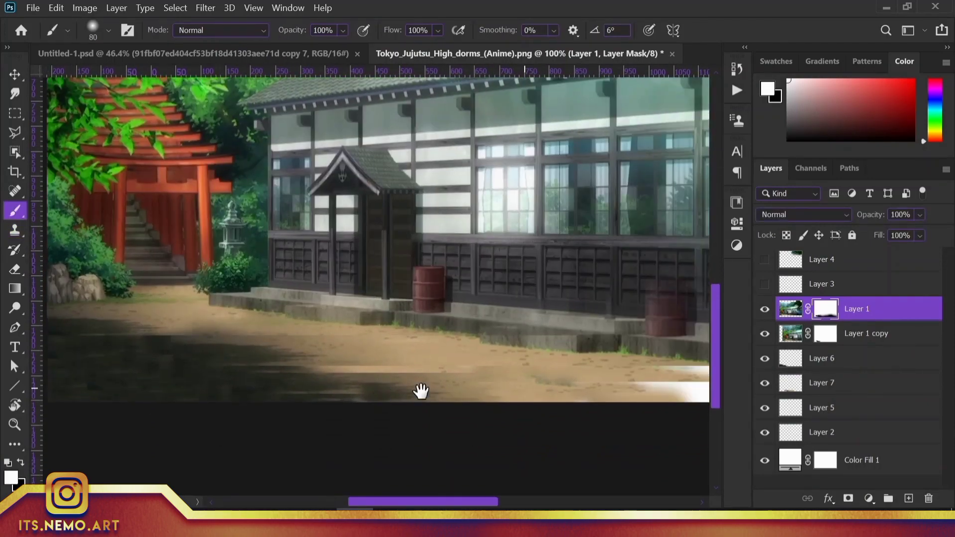
pyautogui.hotkey('alt', '[')
pyautogui.scroll(-2, 479, 427)
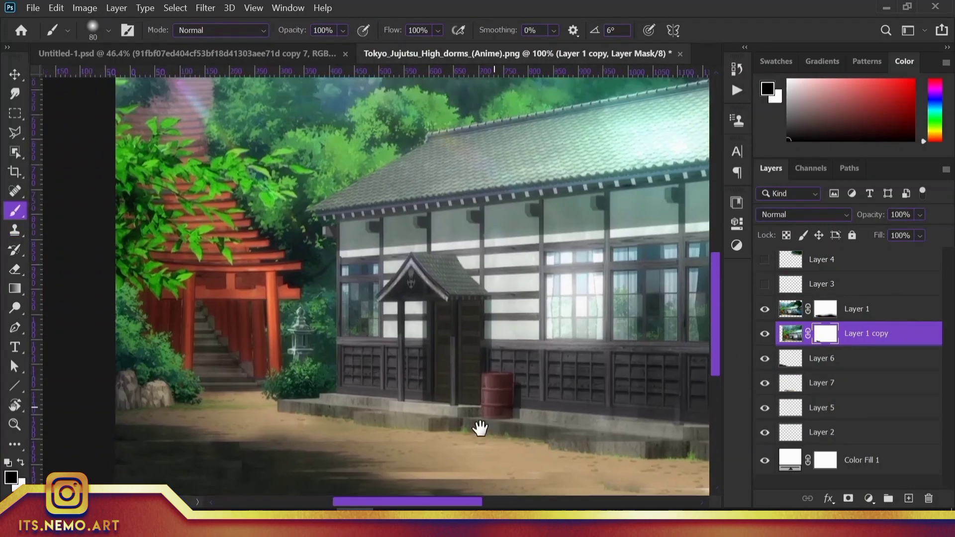
pyautogui.scroll(-3, 554, 405)
pyautogui.moveTo(764, 259); pyautogui.dragTo(764, 284)
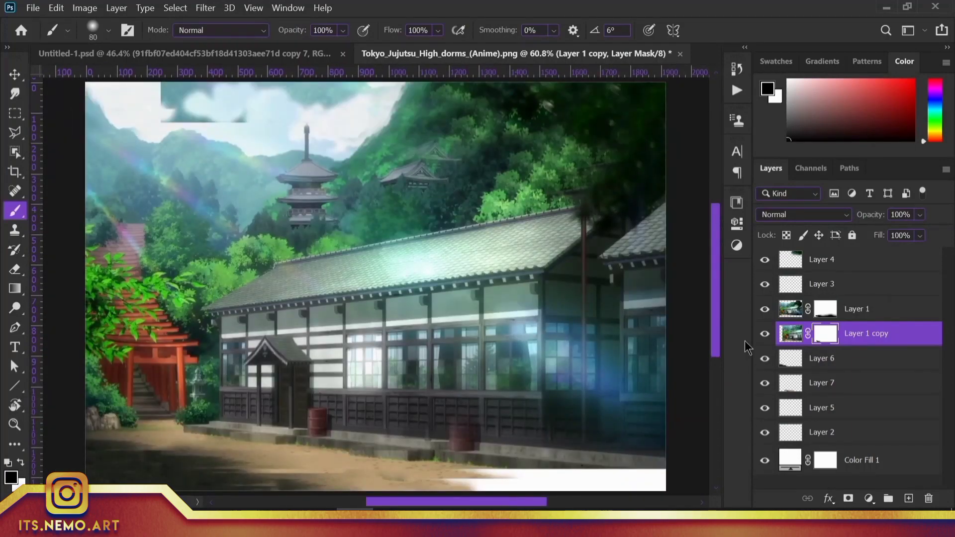
pyautogui.scroll(2, 383, 304)
# - Enlarge the brush to 300 and group all layers down to Color Fill 1 into Group 1
pyautogui.press(']')
pyautogui.press(']')
pyautogui.press(']')
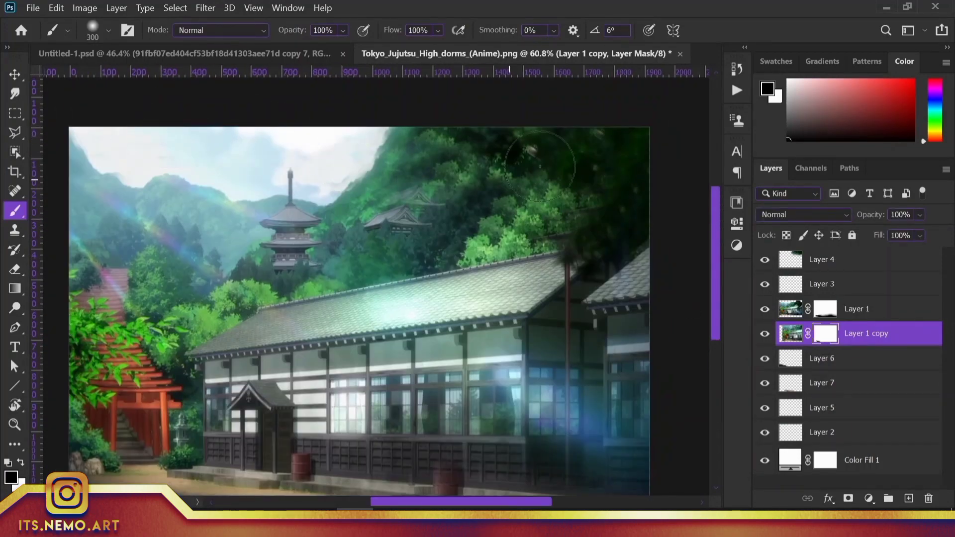
pyautogui.hscroll(-2, 479, 227)
pyautogui.click(821, 259)
pyautogui.keyDown('shift'); pyautogui.click(860, 460); pyautogui.keyUp('shift')
pyautogui.hotkey('ctrl', 'g')
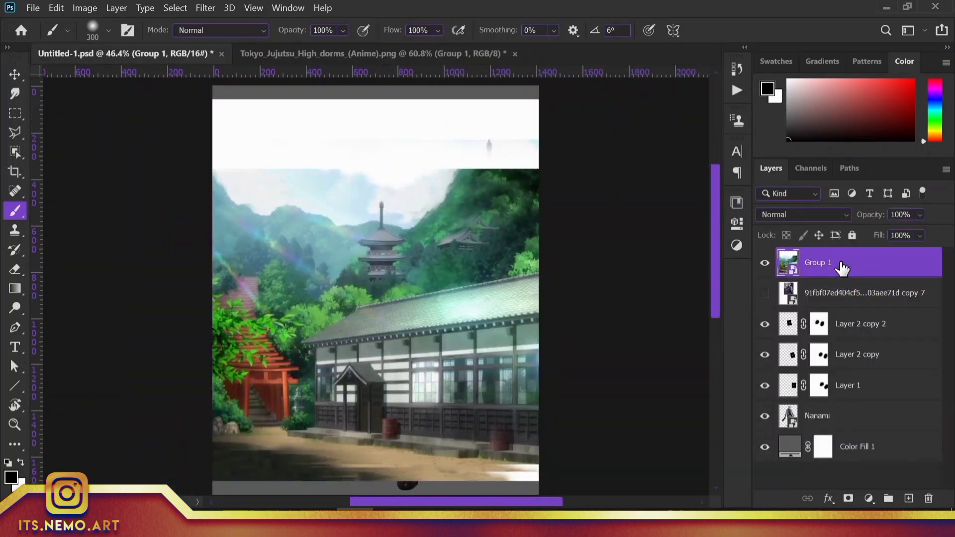
# - Try a horizontal flip on the placed background, then cancel the transform
pyautogui.hotkey('ctrl', 't')
pyautogui.click(462, 259)
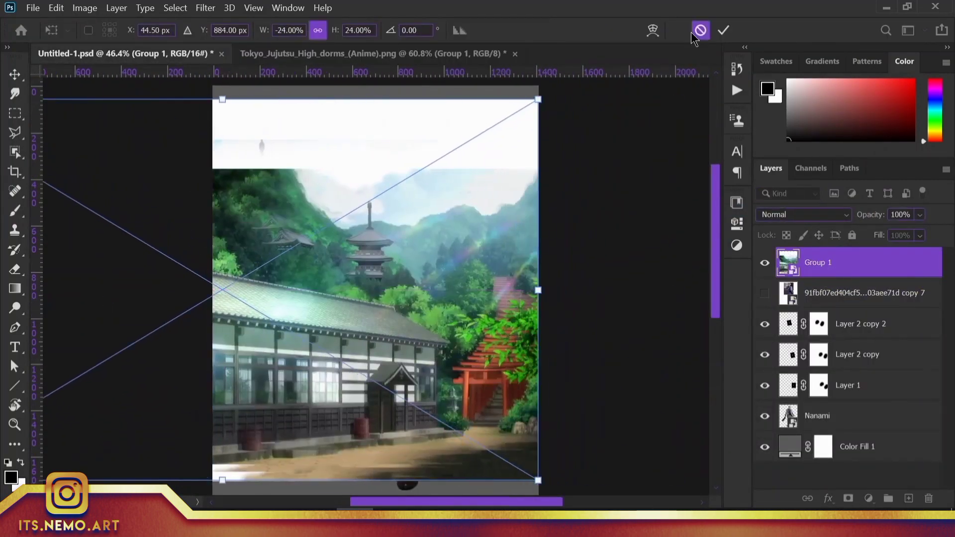
pyautogui.press('Escape')
# - Crop the Group 1 smart object contents to 1920 px wide, save, and close it
pyautogui.doubleClick(788, 262)
pyautogui.press('c')
pyautogui.moveTo(522, 272)
pyautogui.mouseDown()
pyautogui.moveTo(533, 278)
pyautogui.moveTo(613, 154)
pyautogui.mouseUp()
pyautogui.moveTo(706, 289); pyautogui.dragTo(589, 288)
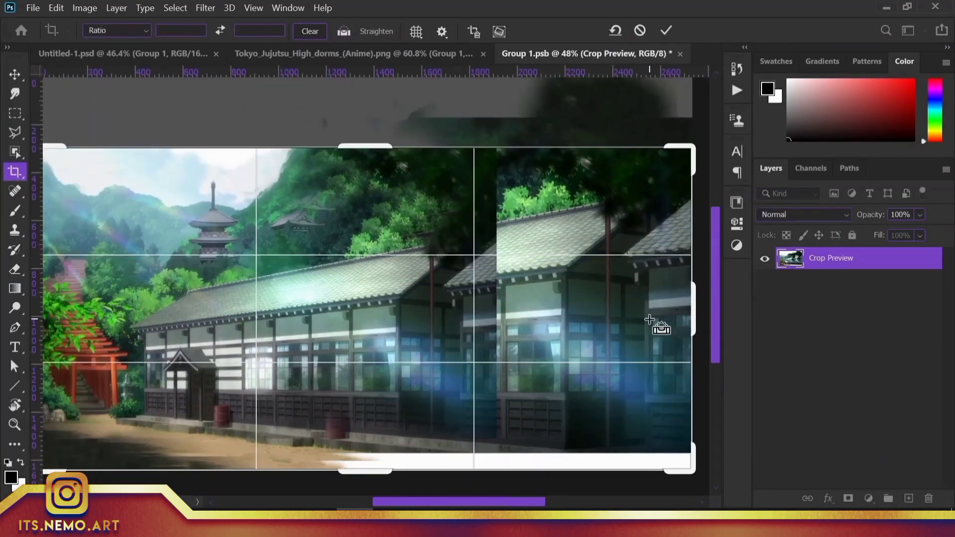
pyautogui.press('Return')
pyautogui.hotkey('ctrl', '0')
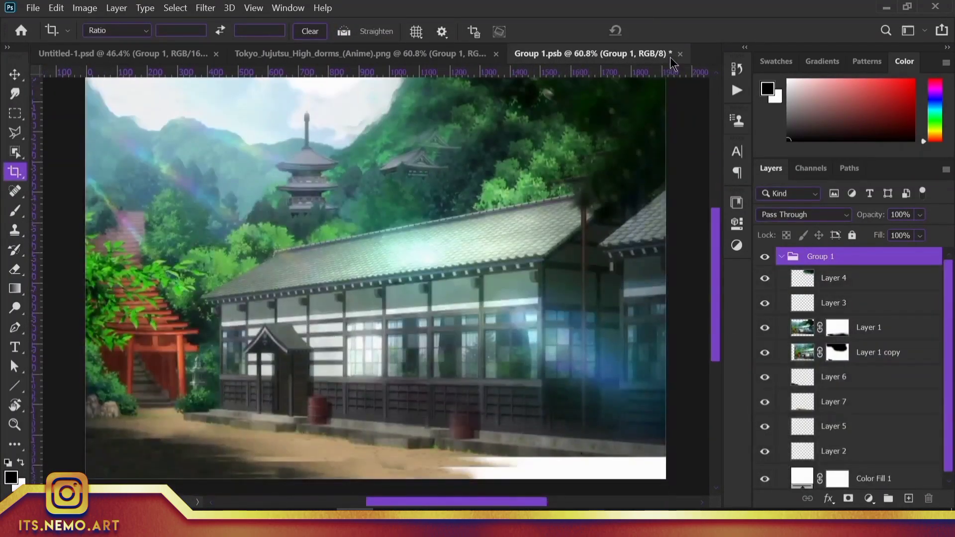
pyautogui.hotkey('ctrl', 's')
pyautogui.hotkey('ctrl', 'w')
# - Flip the background horizontally, scale it to fill the canvas, and preview a 13.9 px Gaussian Blur
pyautogui.press('b')
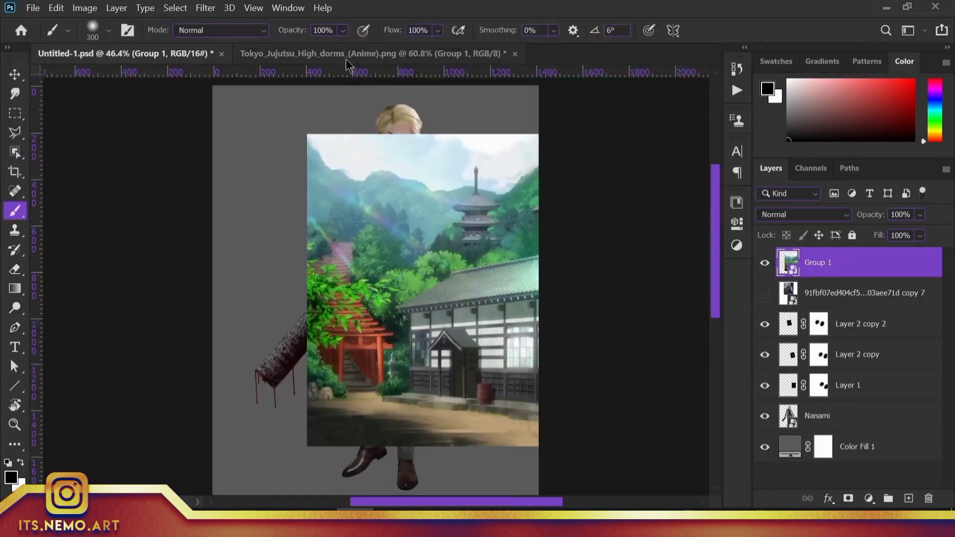
pyautogui.hotkey('ctrl', 't')
pyautogui.rightClick(432, 323)
pyautogui.click(500, 302)
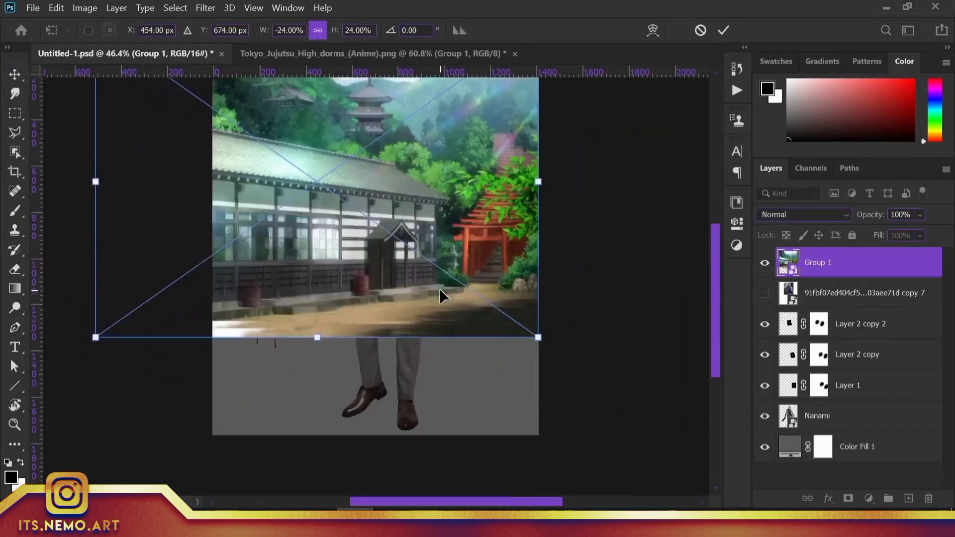
pyautogui.moveTo(96, 337); pyautogui.dragTo(92, 429)
pyautogui.press('Return')
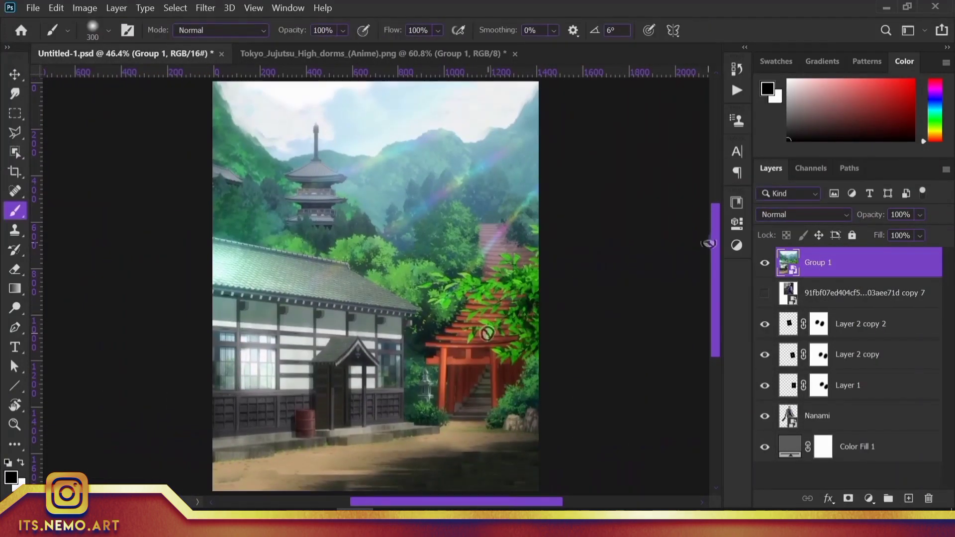
pyautogui.click(206, 8)
pyautogui.click(231, 22)
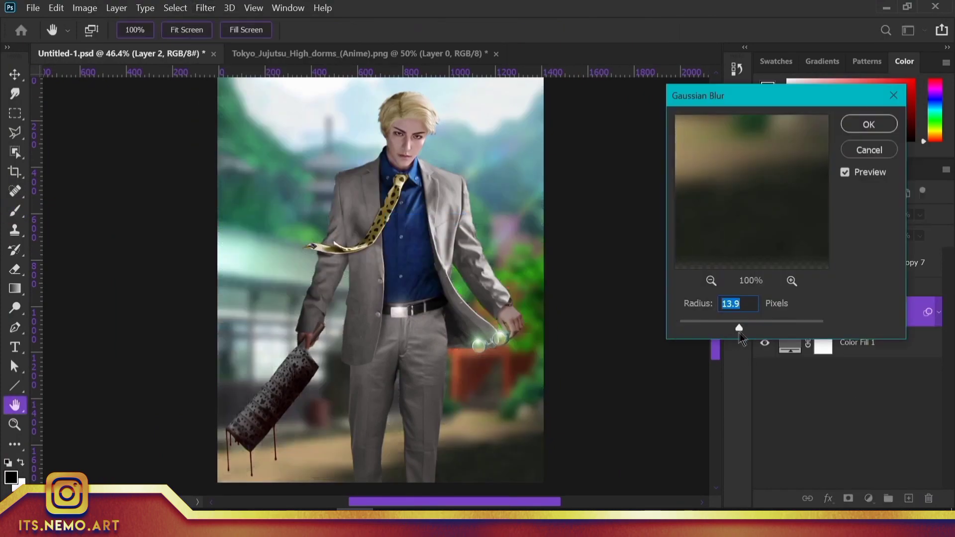
# - Apply the 13.9 px blur and add Layer 3 above Group 1 set to Soft Light
pyautogui.press('Return')
pyautogui.click(820, 318)
pyautogui.click(908, 499)
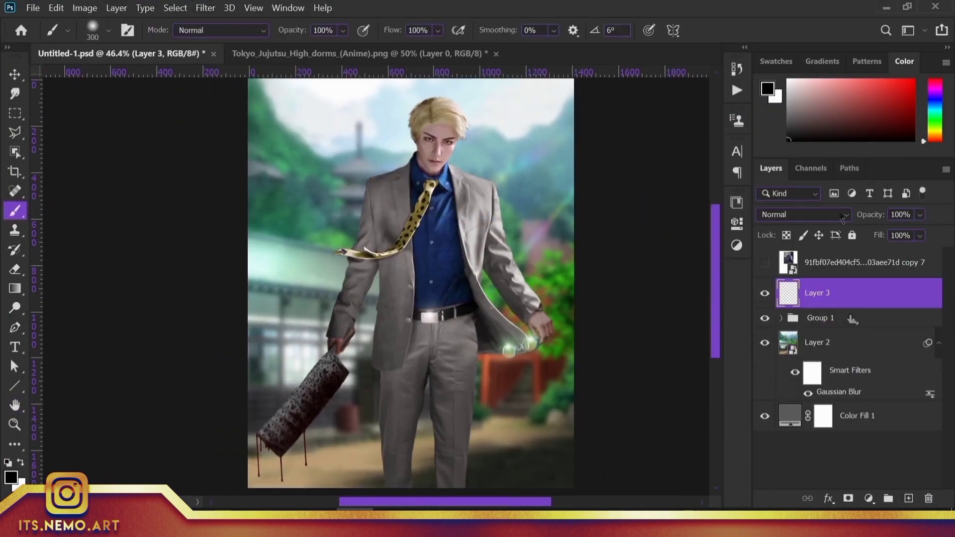
pyautogui.click(842, 214)
pyautogui.click(845, 320)
pyautogui.doubleClick(880, 299)
pyautogui.click(906, 83)
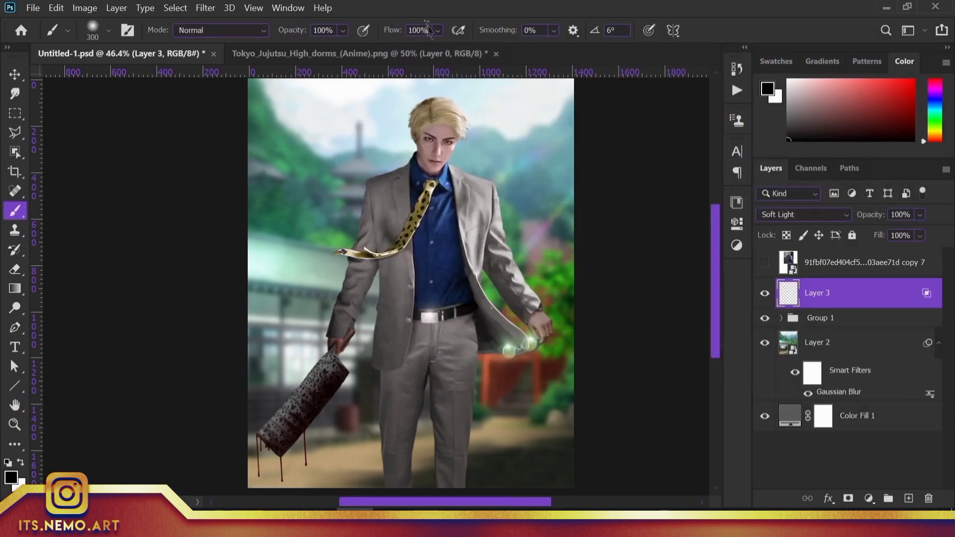
# - Paint soft white light over the sky and the left building
pyautogui.moveTo(322, 120)
pyautogui.mouseDown()
pyautogui.moveTo(323, 110)
pyautogui.moveTo(498, 124)
pyautogui.mouseUp()
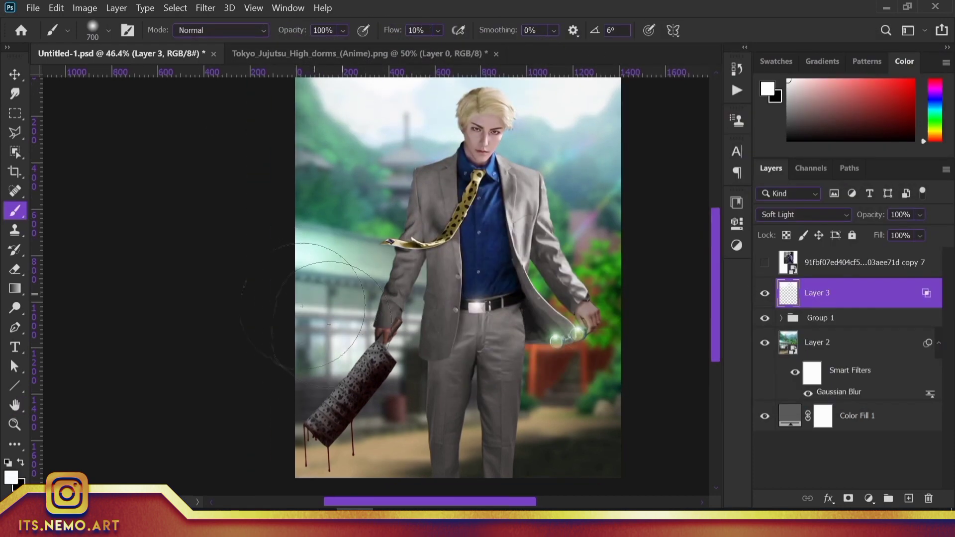
pyautogui.moveTo(348, 279); pyautogui.dragTo(332, 295)
pyautogui.hscroll(5, 332, 295)
pyautogui.moveTo(480, 234)
pyautogui.mouseDown()
pyautogui.moveTo(492, 298)
pyautogui.moveTo(497, 269)
pyautogui.moveTo(615, 315)
pyautogui.moveTo(619, 293)
pyautogui.moveTo(629, 296)
pyautogui.mouseUp()
# - Add a Hue/Saturation layer above Layer 2 with saturation +28, then boost the Greens
pyautogui.click(816, 342)
pyautogui.click(868, 498)
pyautogui.click(863, 357)
pyautogui.click(597, 225)
pyautogui.click(587, 265)
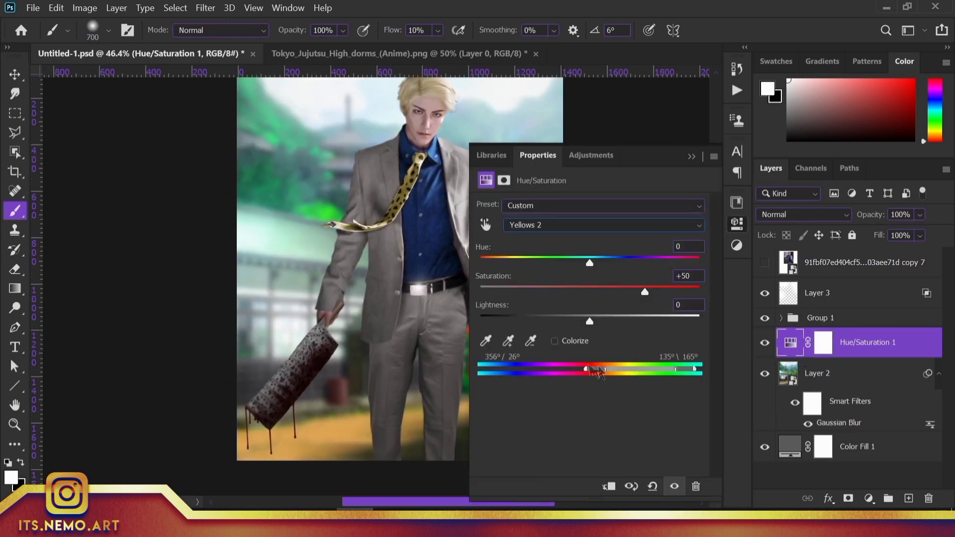
# - Add a Color Balance layer above Group 1 with Green +15 and Yellow −5
pyautogui.click(691, 156)
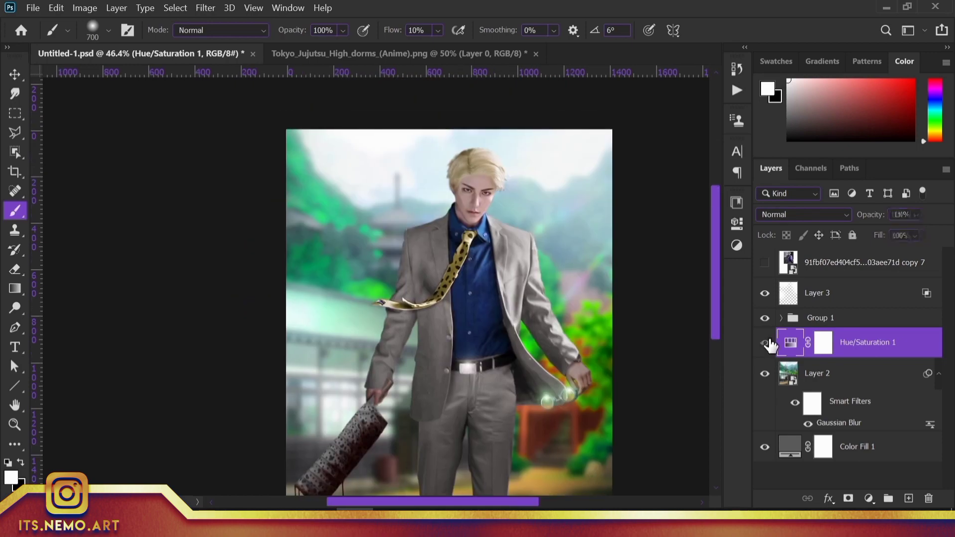
pyautogui.hotkey('ctrl', '1')
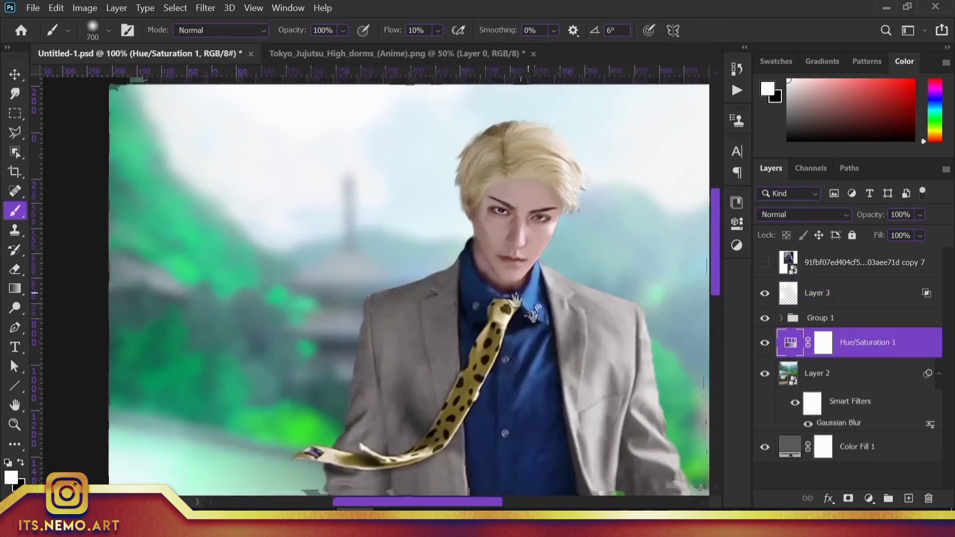
pyautogui.hotkey('alt', ']')
pyautogui.click(868, 498)
pyautogui.click(854, 360)
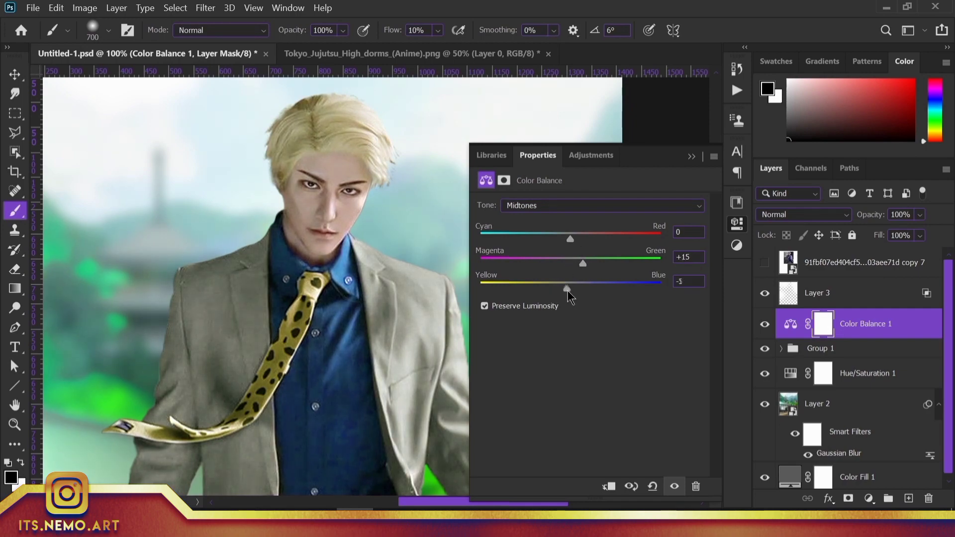
pyautogui.click(691, 156)
pyautogui.hotkey('ctrl', '0')
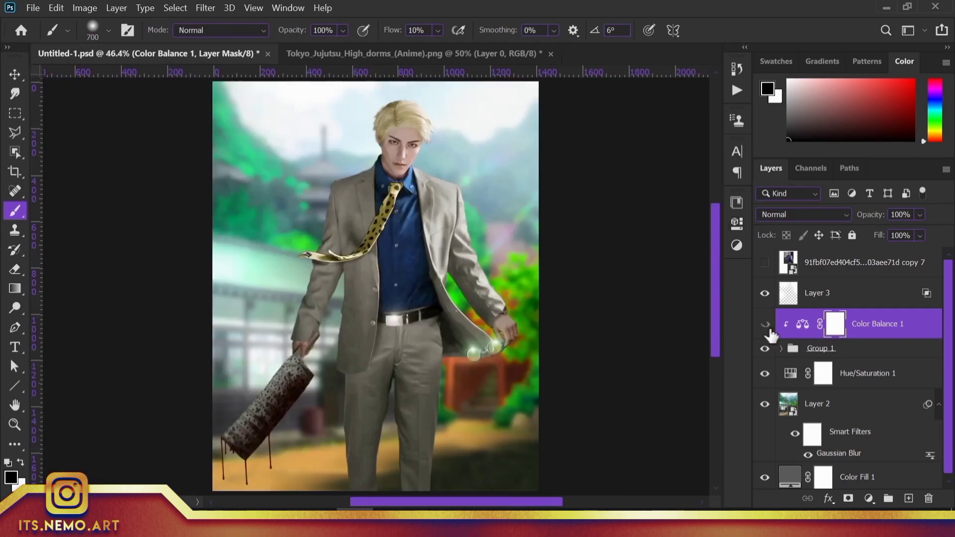
# - Add a clipped Hue/Saturation layer colorized to Hue 53, Saturation 100, Lightness +71
pyautogui.click(868, 498)
pyautogui.click(868, 354)
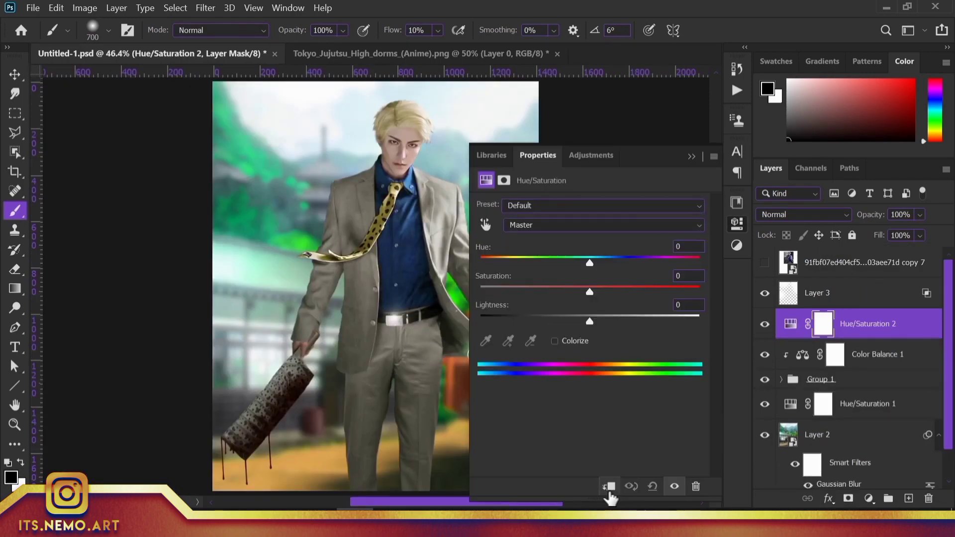
pyautogui.hotkey('ctrl', 'alt', 'g')
pyautogui.click(554, 341)
pyautogui.moveTo(481, 263); pyautogui.dragTo(699, 292)
pyautogui.moveTo(589, 321); pyautogui.dragTo(667, 321)
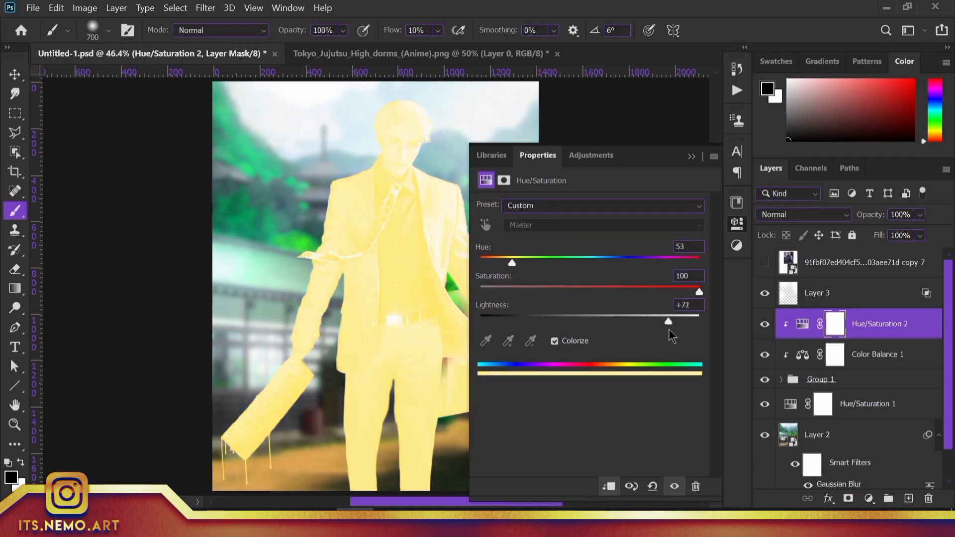
# - Use Hue/Saturation 2's blending options to limit the yellow tint to brighter areas
pyautogui.click(691, 157)
pyautogui.press('h')
pyautogui.doubleClick(931, 323)
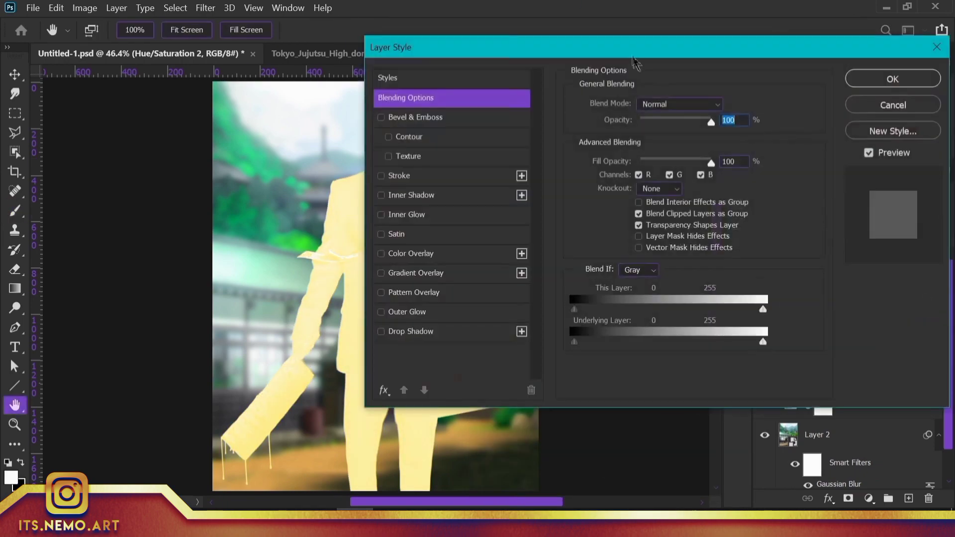
pyautogui.moveTo(687, 358); pyautogui.dragTo(756, 358)
pyautogui.press('Return')
# - Fill the Hue/Saturation 2 mask with black and size the brush for fine painting
pyautogui.press('b')
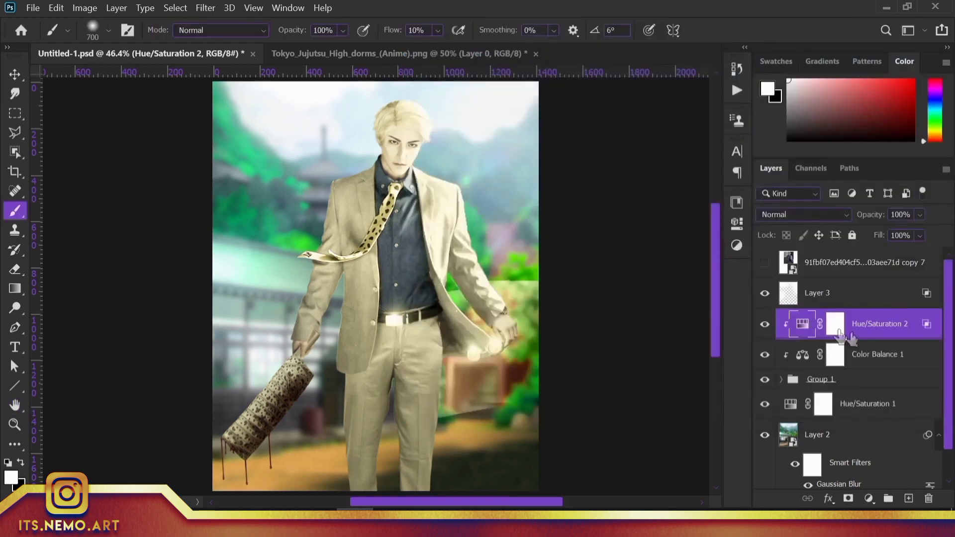
pyautogui.click(836, 323)
pyautogui.hotkey('ctrl', 'i')
pyautogui.scroll(6, 674, 305)
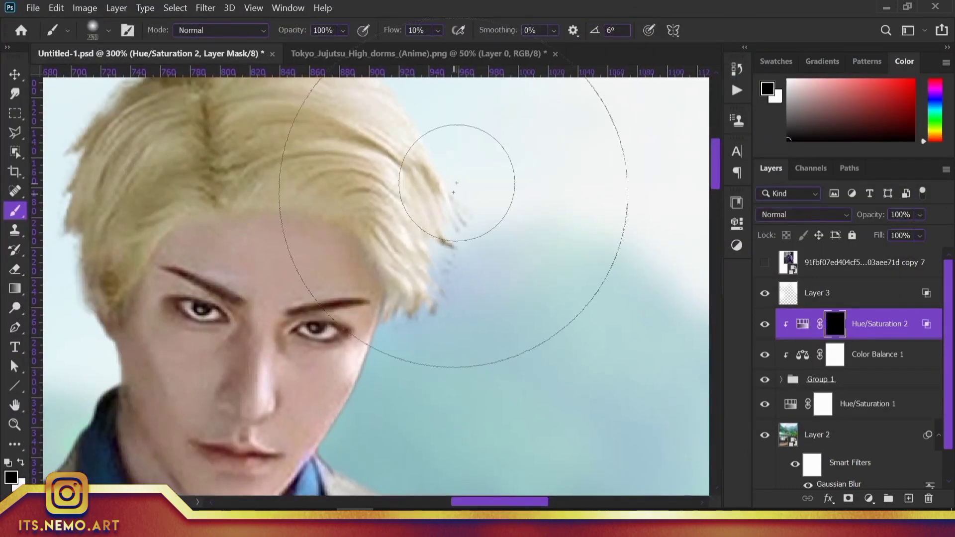
pyautogui.press('x')
pyautogui.scroll(1, 448, 164)
pyautogui.scroll(-3, 430, 250)
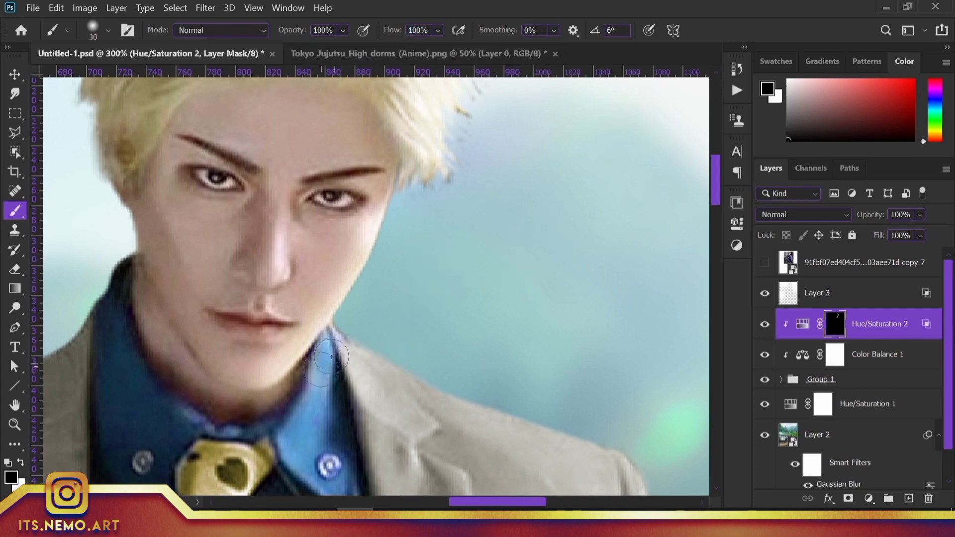
pyautogui.press('x')
pyautogui.scroll(-1, 331, 356)
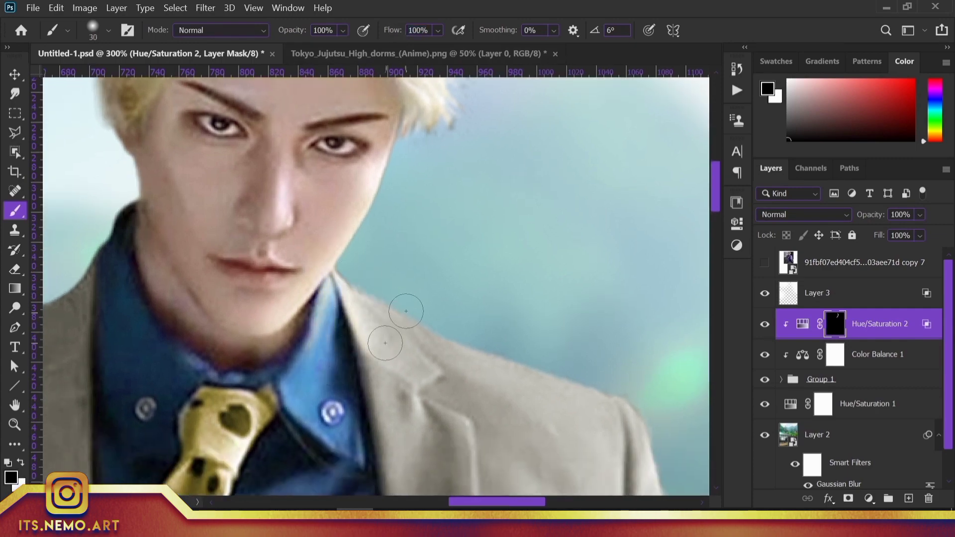
pyautogui.press('x')
pyautogui.scroll(-1, 191, 191)
pyautogui.hscroll(2, 191, 191)
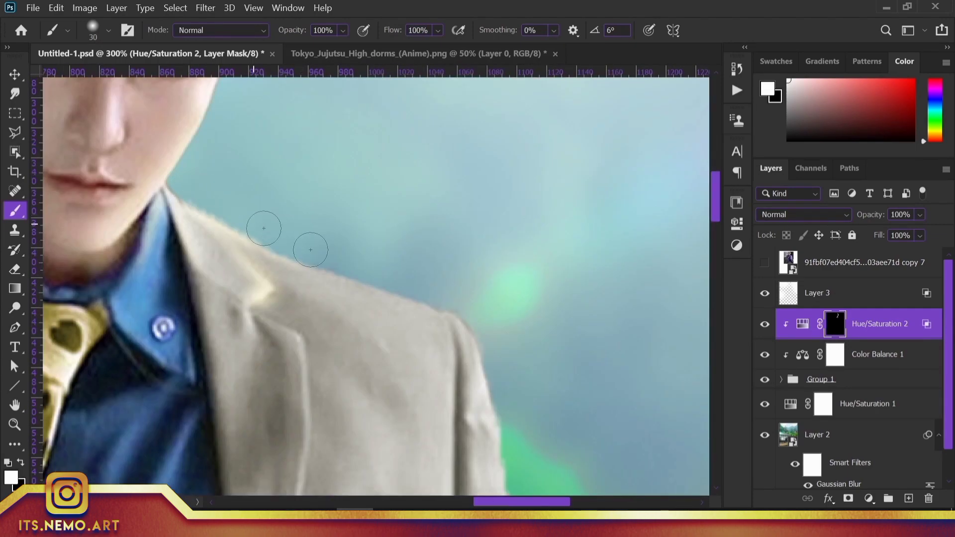
pyautogui.scroll(-1, 395, 289)
pyautogui.hscroll(2, 394, 290)
pyautogui.press('x')
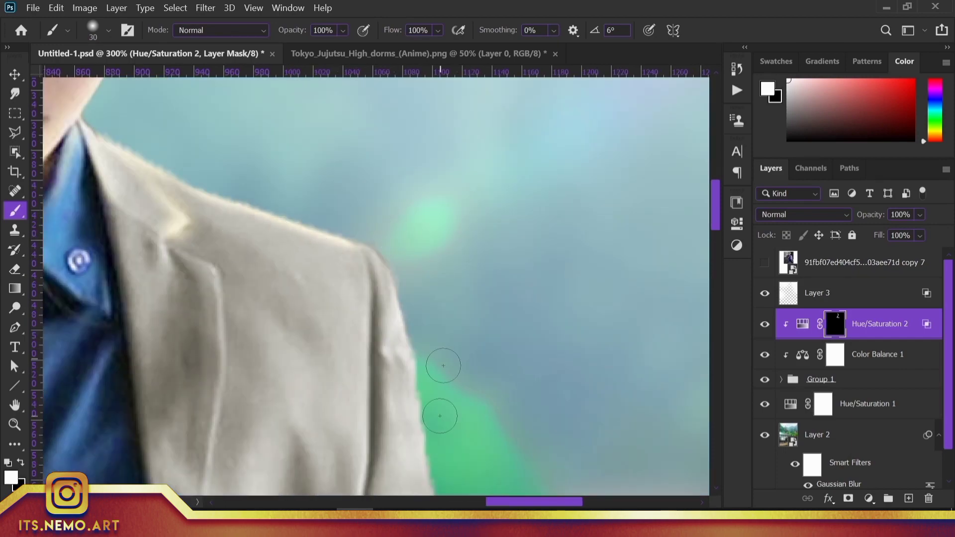
# - Paint white into the mask along the jacket fold and figure, toggling black and white
pyautogui.scroll(-1, 395, 320)
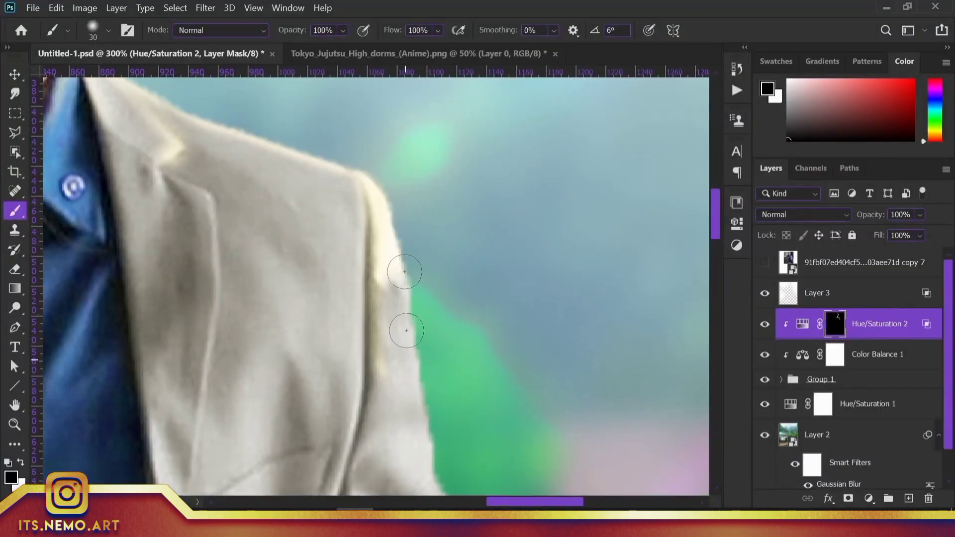
pyautogui.scroll(-1, 398, 339)
pyautogui.hscroll(1, 341, 196)
pyautogui.hscroll(1, 373, 224)
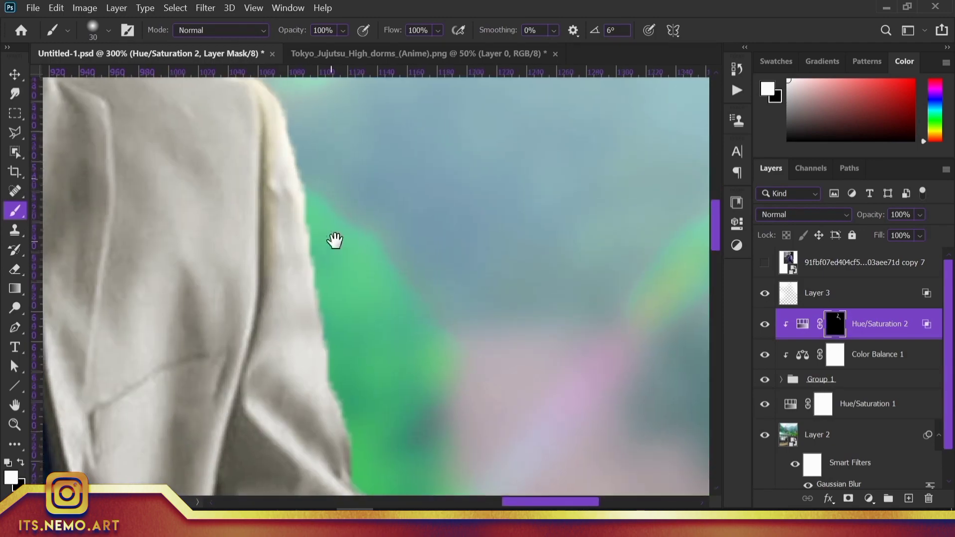
pyautogui.press('x')
pyautogui.scroll(-2, 338, 279)
pyautogui.hscroll(1, 298, 273)
pyautogui.press('x')
pyautogui.moveTo(319, 298); pyautogui.dragTo(214, 348)
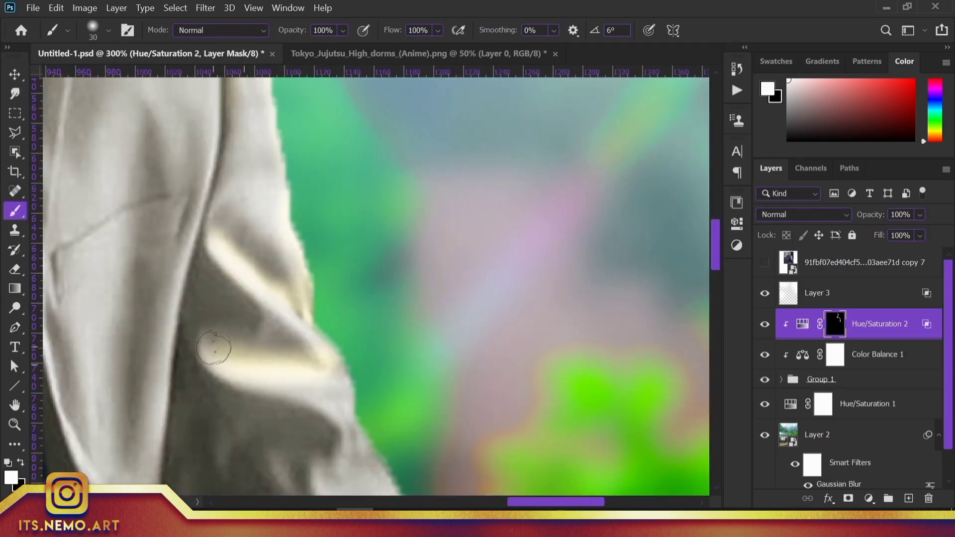
pyautogui.scroll(-2, 349, 349)
pyautogui.hscroll(2, 315, 286)
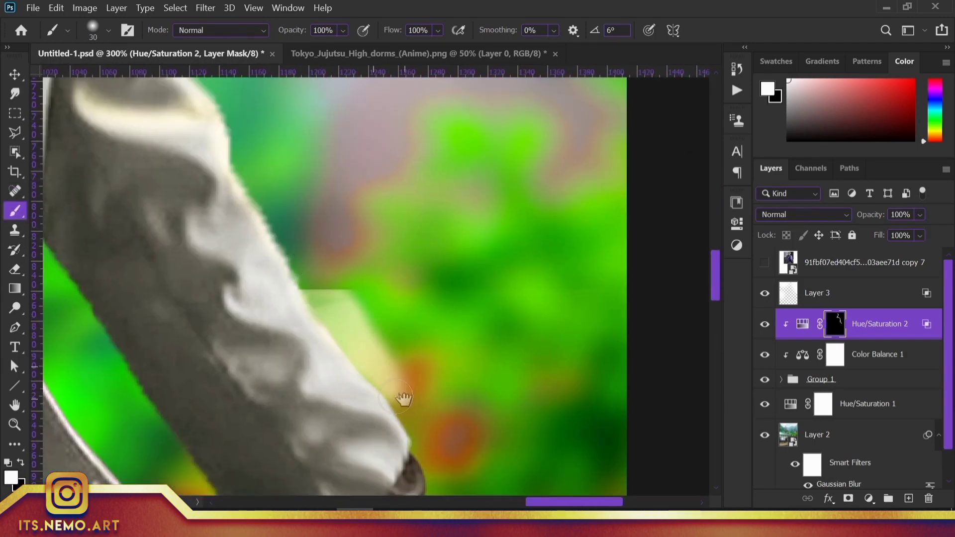
pyautogui.moveTo(403, 398); pyautogui.dragTo(319, 278)
pyautogui.press('x')
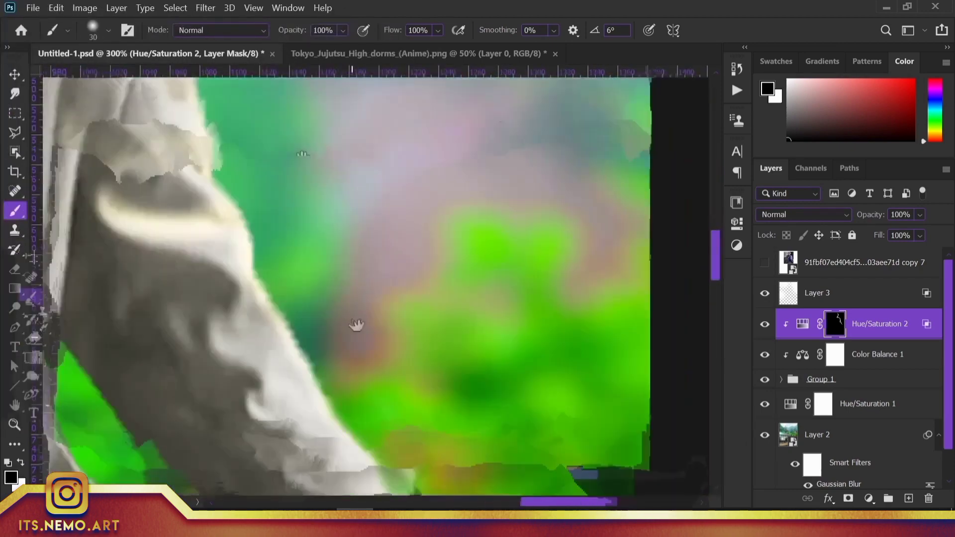
pyautogui.moveTo(356, 325); pyautogui.dragTo(346, 191)
pyautogui.press('x')
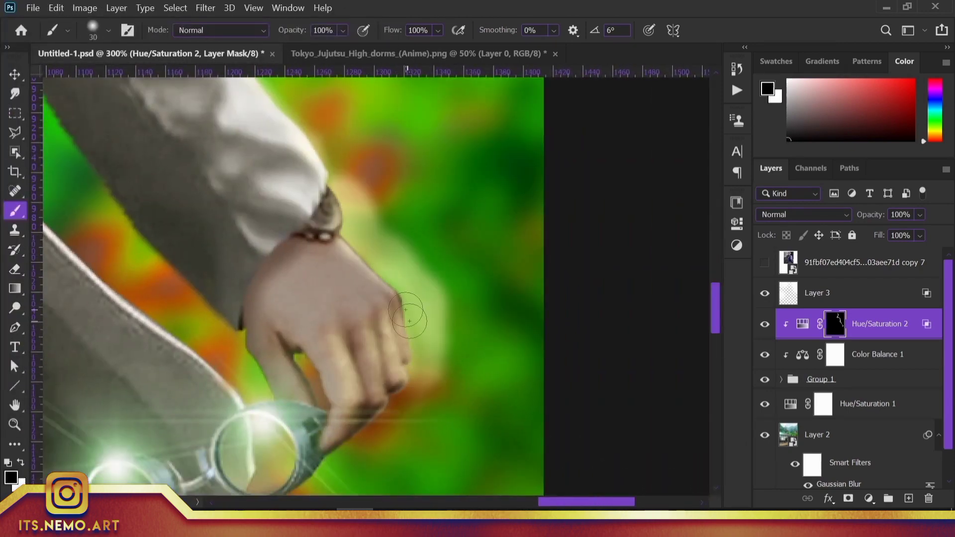
# - Adjust the brush hardness and load the figure's outline as a selection
pyautogui.rightClick(341, 171)
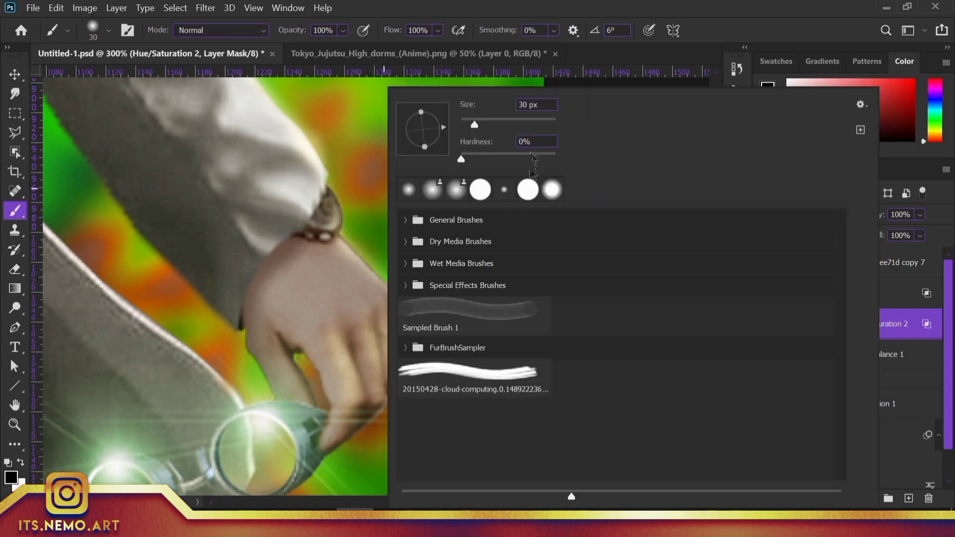
pyautogui.click(362, 226)
pyautogui.moveTo(413, 415)
pyautogui.mouseDown()
pyautogui.moveTo(433, 206)
pyautogui.moveTo(443, 266)
pyautogui.moveTo(420, 279)
pyautogui.moveTo(409, 304)
pyautogui.moveTo(273, 222)
pyautogui.moveTo(369, 320)
pyautogui.moveTo(323, 299)
pyautogui.mouseUp()
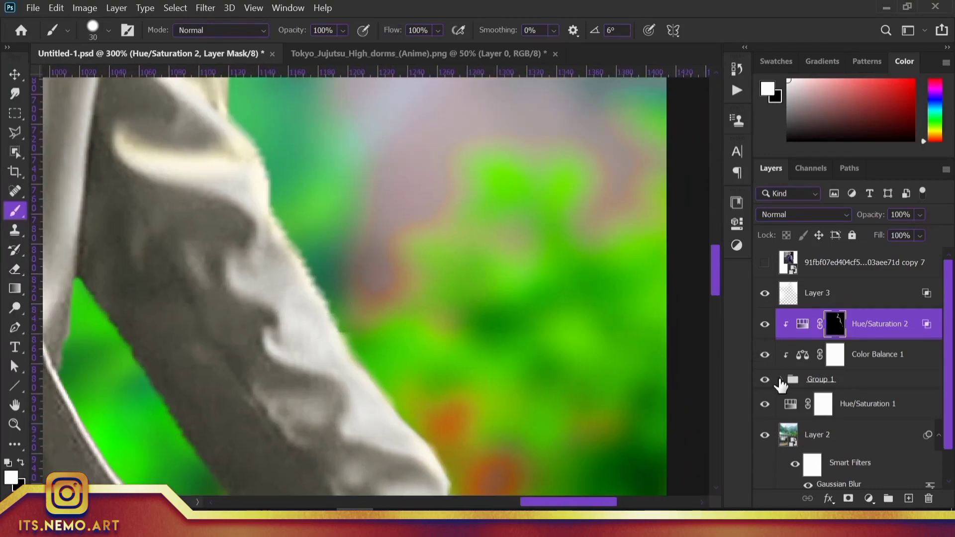
pyautogui.keyDown('ctrl'); pyautogui.click(835, 323); pyautogui.keyUp('ctrl')
pyautogui.rightClick(489, 173)
pyautogui.press('Escape')
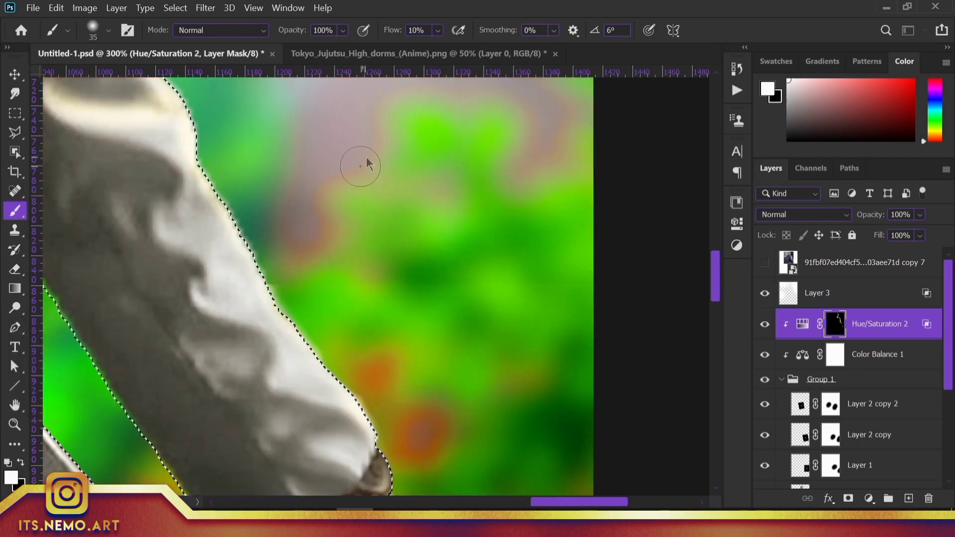
# - Load Nanami's outline as a selection and frame the hands holding the glasses
pyautogui.hotkey('ctrl', '1')
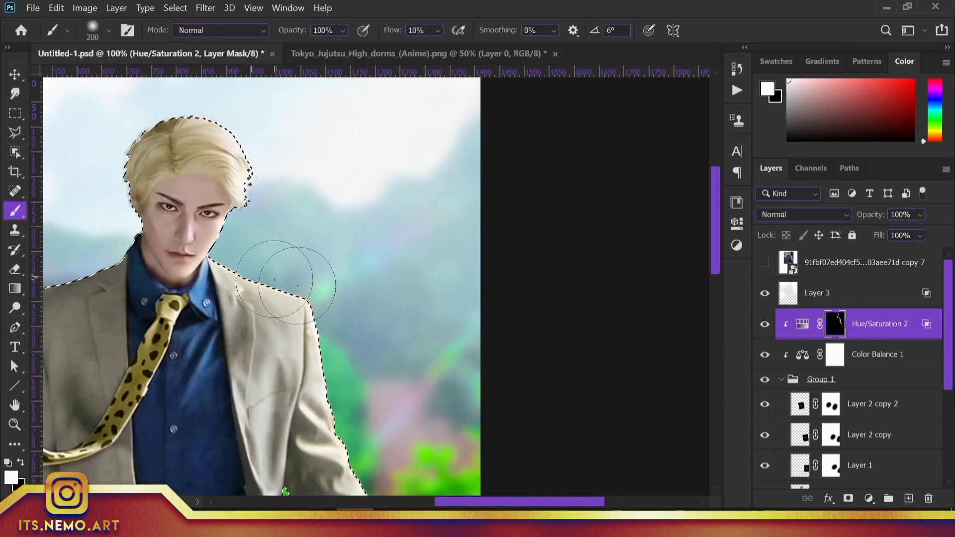
pyautogui.scroll(-5, 281, 206)
pyautogui.scroll(-5, 298, 213)
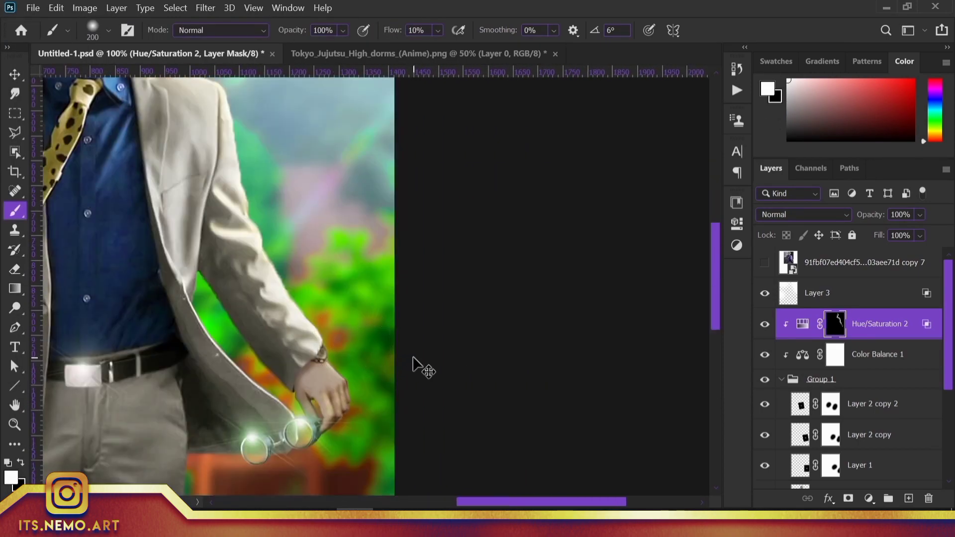
pyautogui.scroll(-3, 413, 366)
pyautogui.scroll(1, 600, 345)
pyautogui.scroll(3, 600, 345)
pyautogui.scroll(-3, 798, 339)
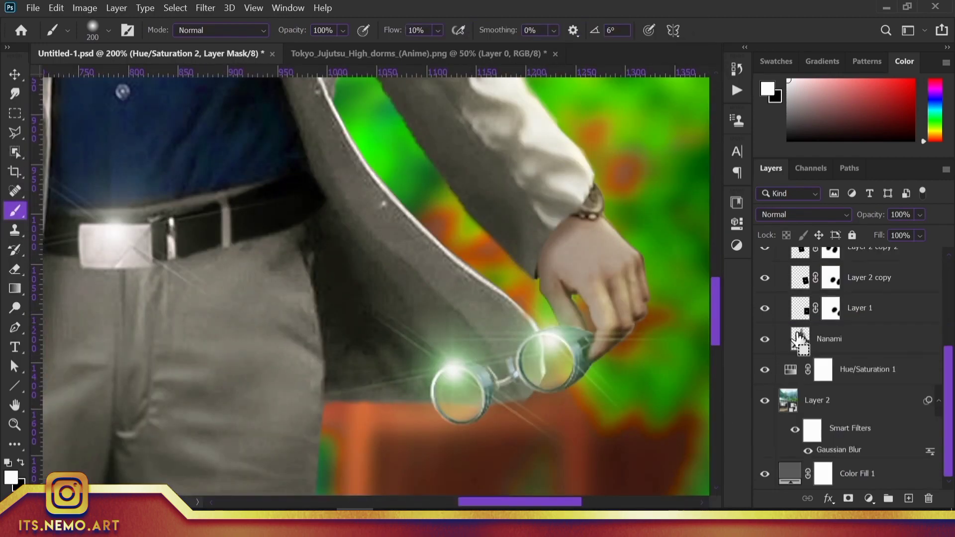
pyautogui.keyDown('ctrl'); pyautogui.click(798, 338); pyautogui.keyUp('ctrl')
pyautogui.scroll(5, 798, 338)
pyautogui.moveTo(388, 380); pyautogui.dragTo(394, 191)
pyautogui.moveTo(352, 235); pyautogui.dragTo(422, 192)
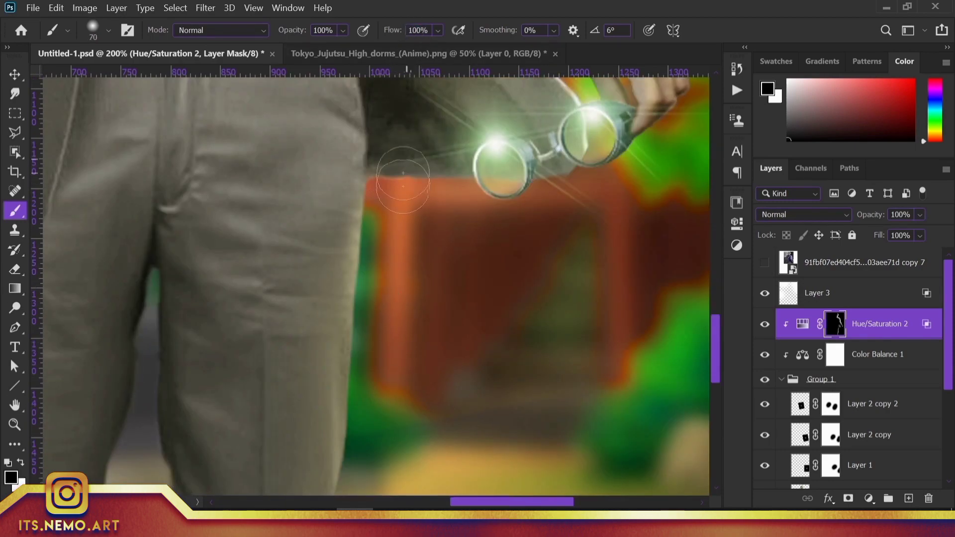
# - Set the brush flow to 20% and paint the mask over the hands and suit
pyautogui.scroll(-3, 403, 186)
pyautogui.press('x')
pyautogui.scroll(-2, 365, 253)
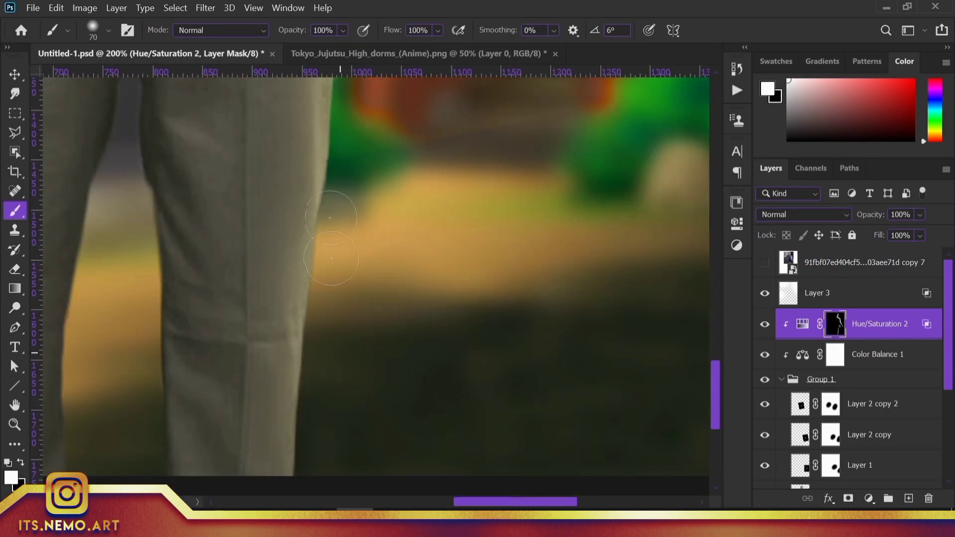
pyautogui.scroll(-5, 436, 390)
pyautogui.scroll(2, 614, 331)
pyautogui.scroll(5, 616, 333)
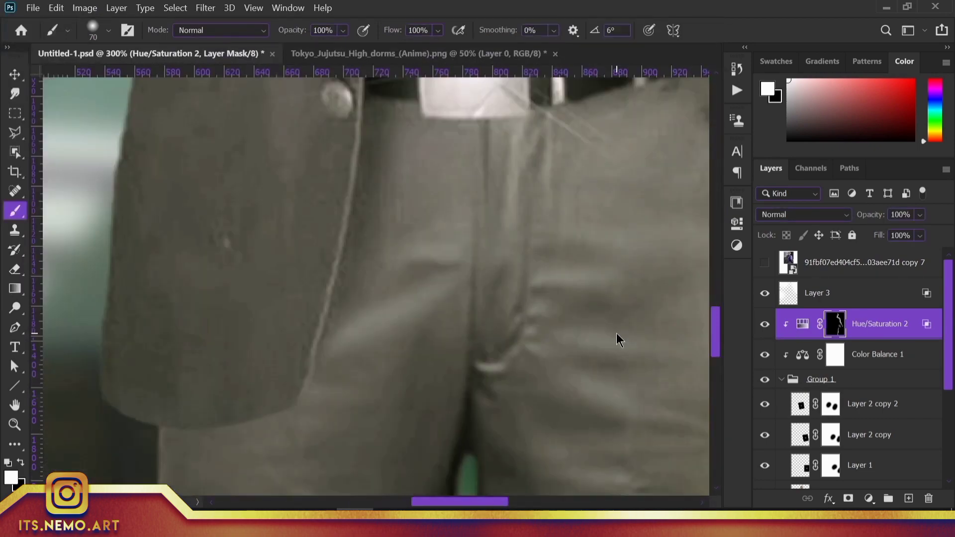
pyautogui.scroll(-5, 438, 230)
pyautogui.scroll(-3, 442, 251)
pyautogui.scroll(-2, 448, 214)
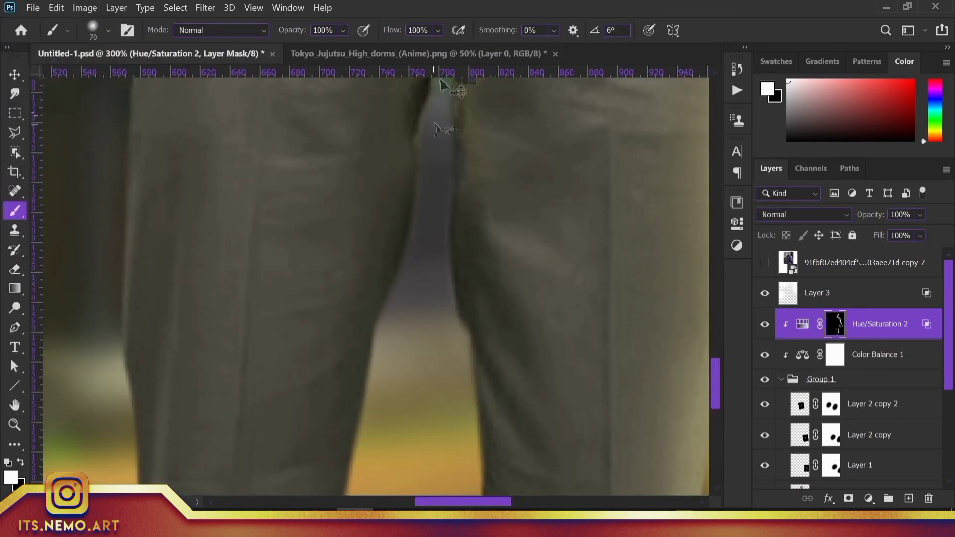
pyautogui.hotkey('shift', '2')
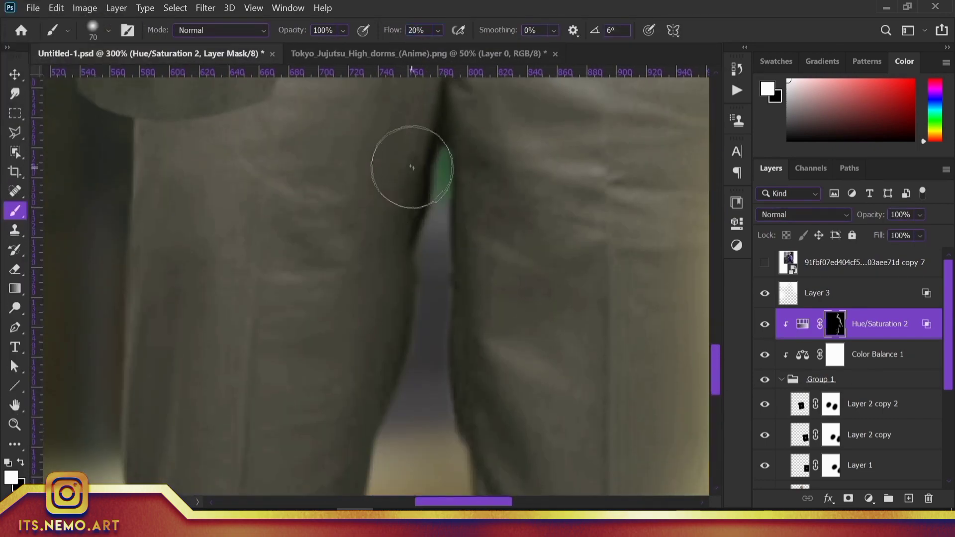
pyautogui.scroll(-5, 411, 167)
pyautogui.scroll(5, 395, 403)
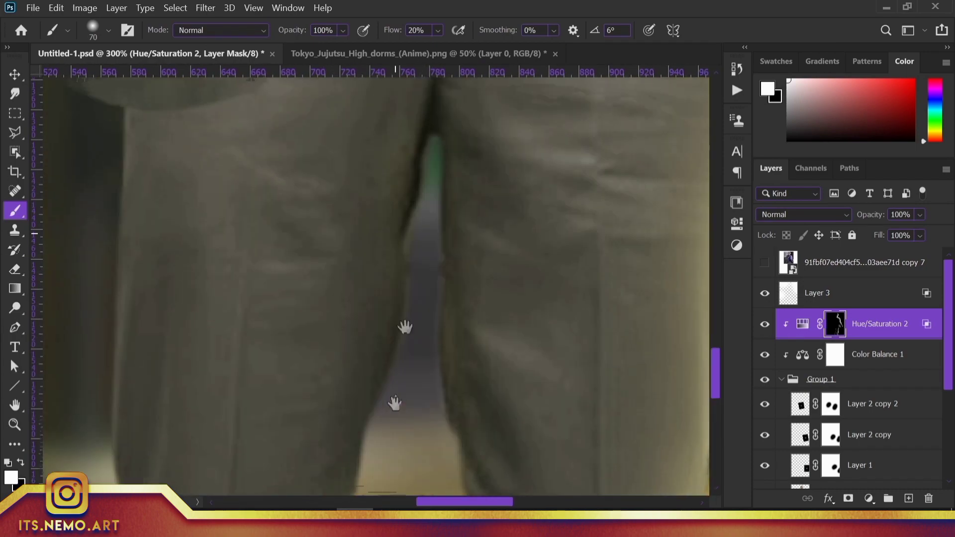
pyautogui.scroll(1, 416, 224)
pyautogui.scroll(-5, 416, 224)
pyautogui.scroll(6, 413, 221)
pyautogui.hscroll(-3, 414, 220)
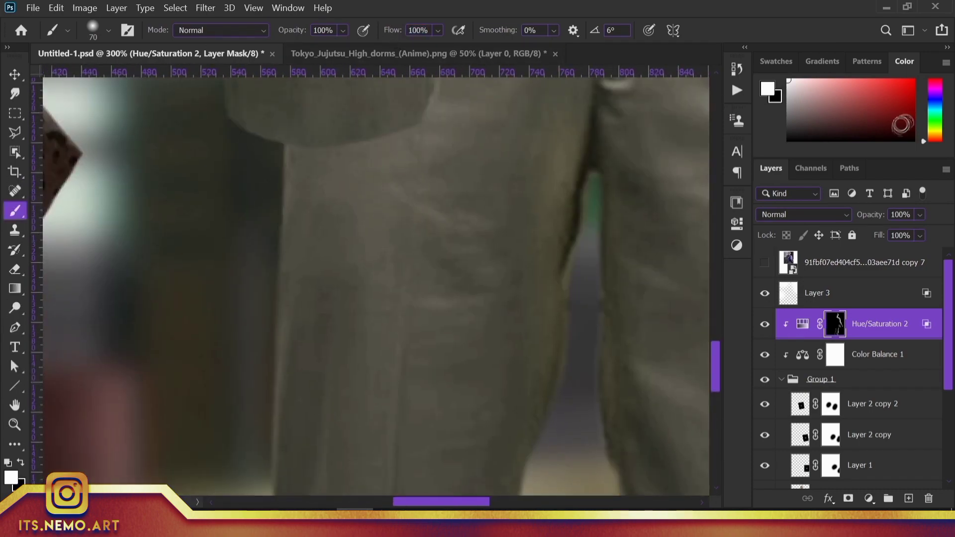
pyautogui.scroll(-1, 292, 174)
pyautogui.hscroll(-1, 277, 227)
# - Paint the mask over the face, shoulder and top of the hair edges
pyautogui.press('x')
pyautogui.scroll(-2, 343, 209)
pyautogui.hscroll(-2, 343, 209)
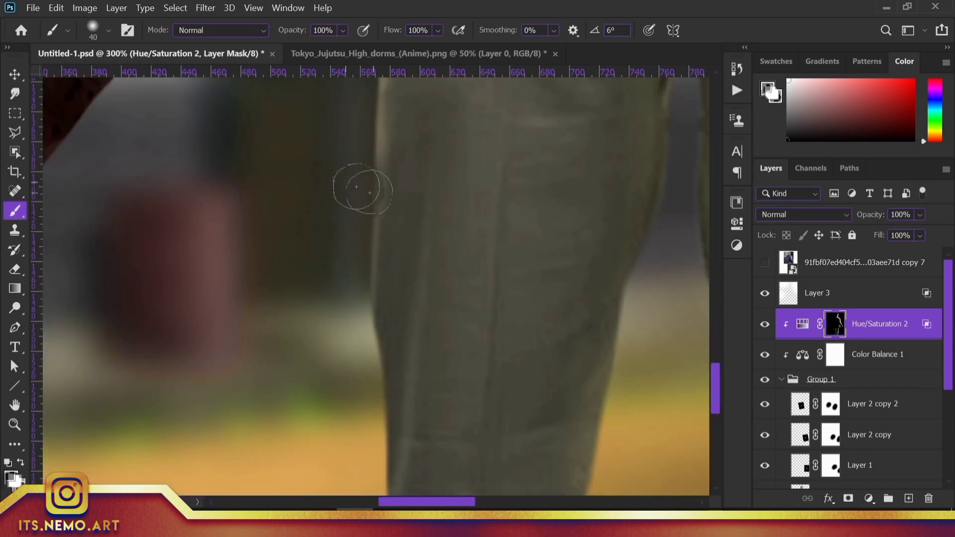
pyautogui.scroll(-2, 348, 248)
pyautogui.scroll(-2, 358, 209)
pyautogui.scroll(-3, 368, 199)
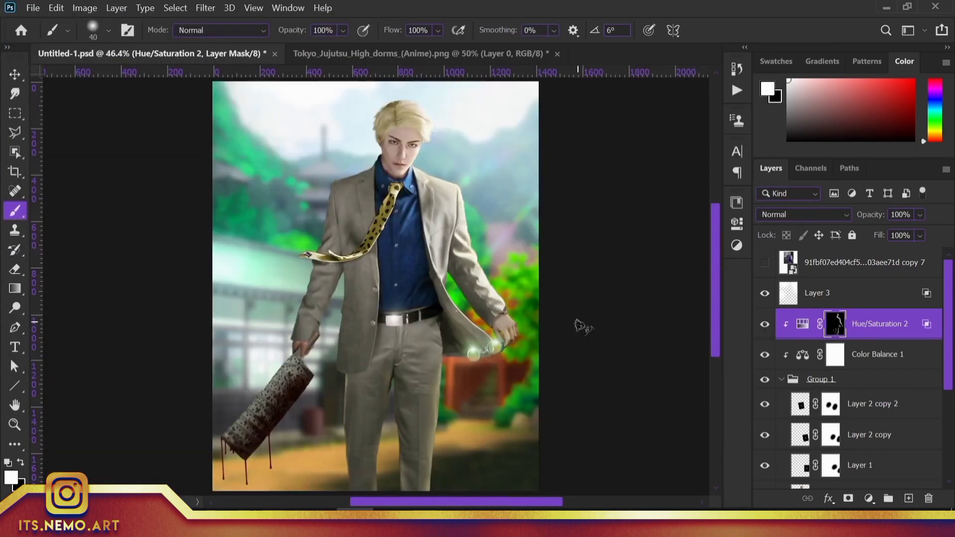
pyautogui.scroll(1, 384, 320)
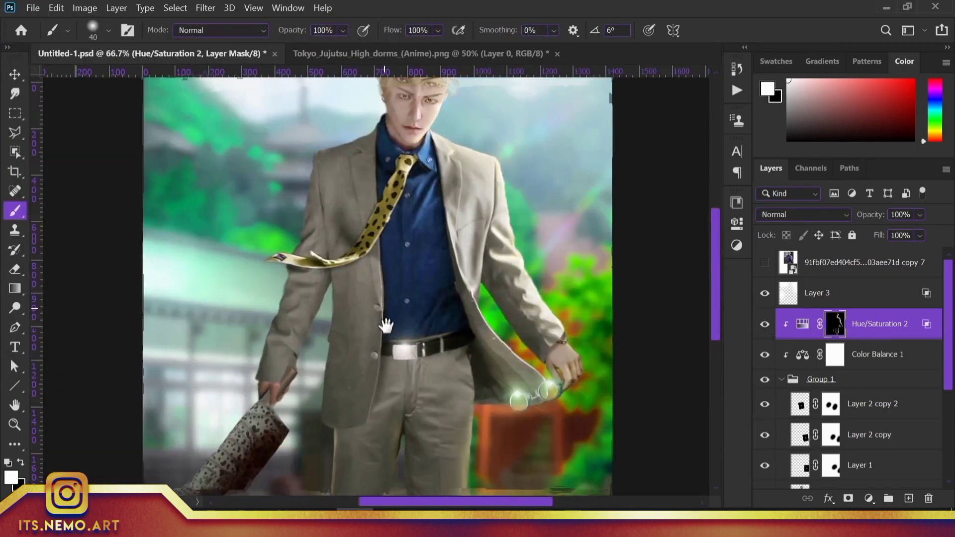
pyautogui.scroll(4, 382, 333)
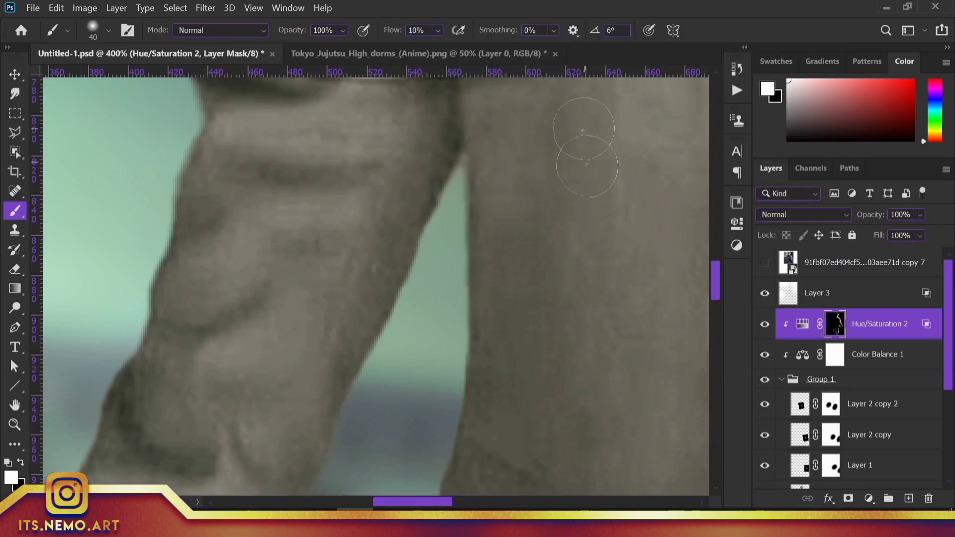
pyautogui.scroll(-3, 419, 282)
pyautogui.hscroll(-2, 448, 244)
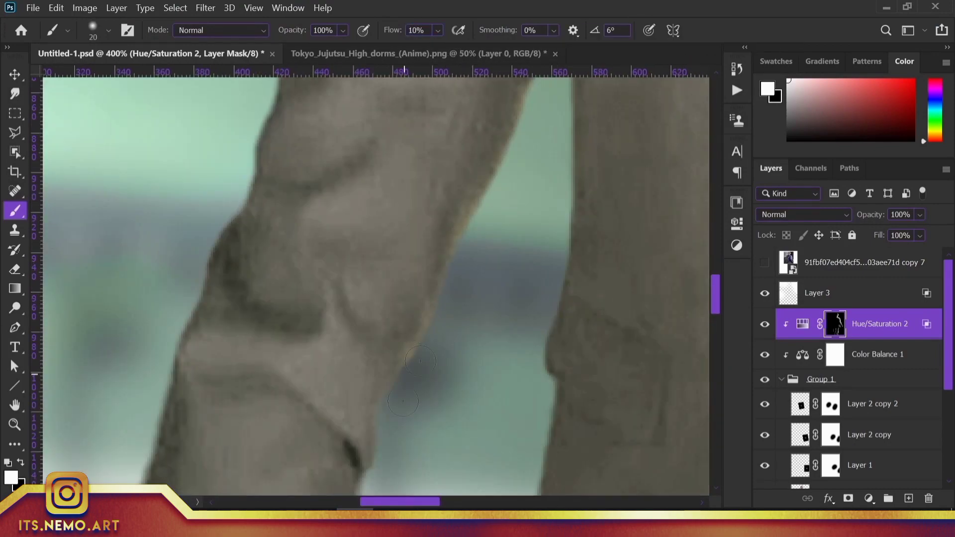
pyautogui.scroll(-5, 420, 361)
pyautogui.hscroll(-3, 485, 148)
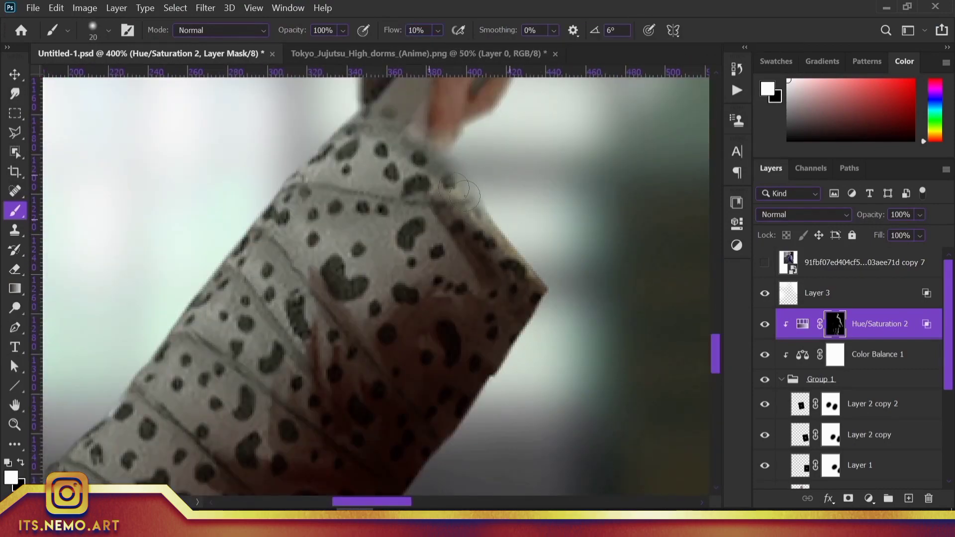
pyautogui.scroll(2, 438, 191)
pyautogui.scroll(-3, 438, 245)
pyautogui.hscroll(-3, 449, 201)
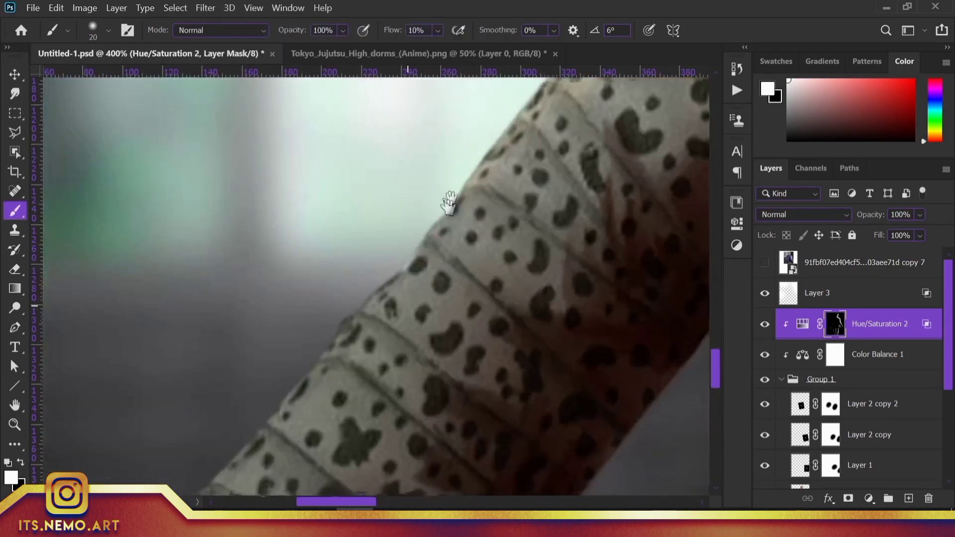
pyautogui.scroll(-1, 449, 202)
pyautogui.hscroll(-4, 437, 239)
pyautogui.scroll(-2, 454, 217)
pyautogui.hscroll(-4, 467, 238)
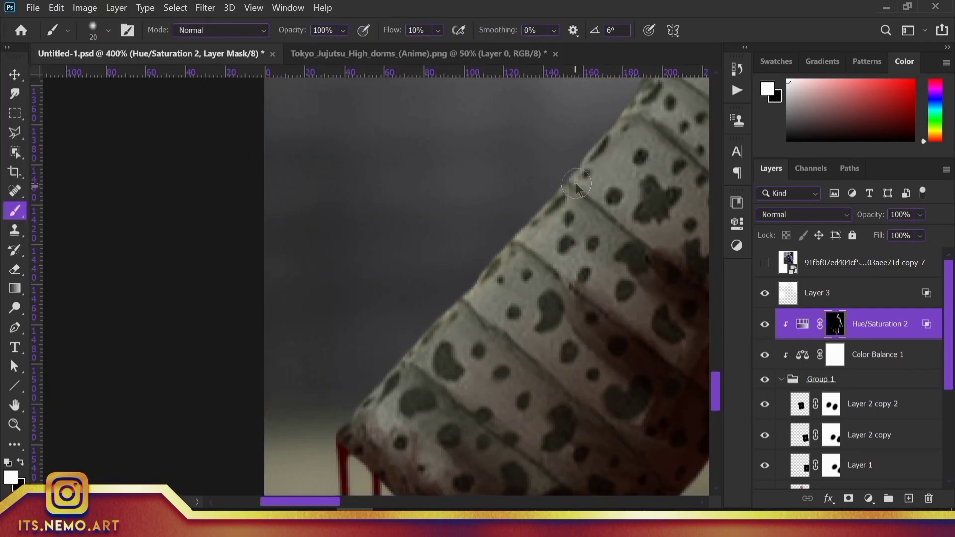
pyautogui.scroll(-5, 576, 185)
pyautogui.scroll(-5, 492, 245)
pyautogui.scroll(6, 505, 277)
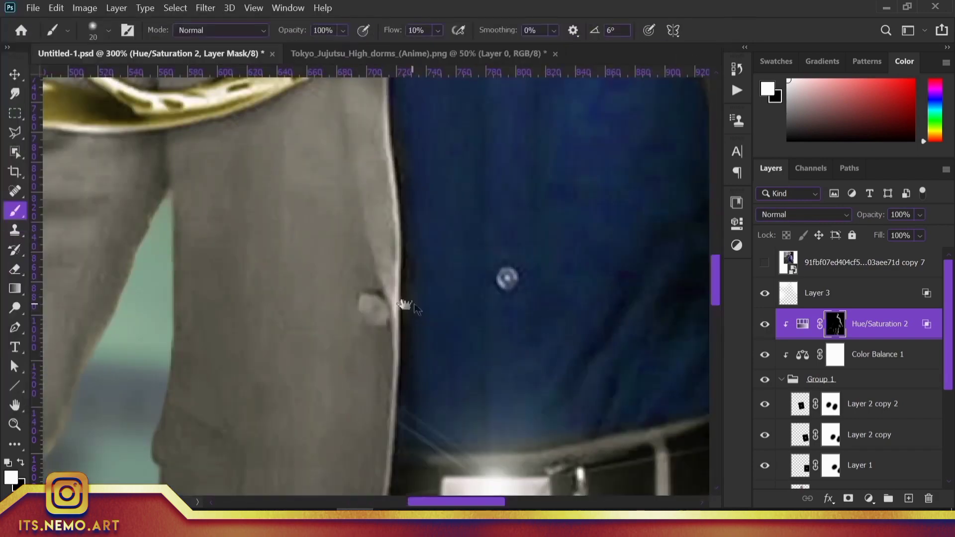
pyautogui.moveTo(504, 199); pyautogui.dragTo(415, 345)
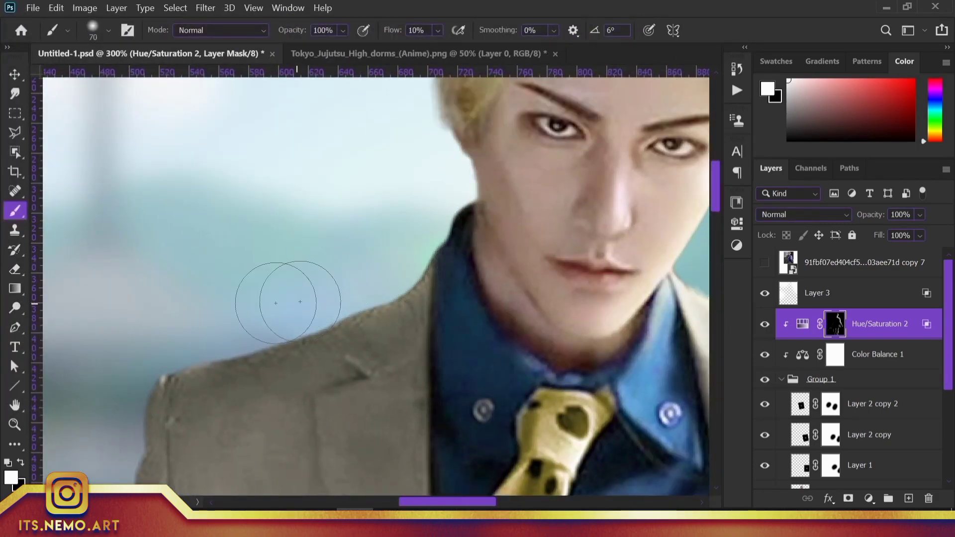
pyautogui.moveTo(300, 302); pyautogui.dragTo(381, 294)
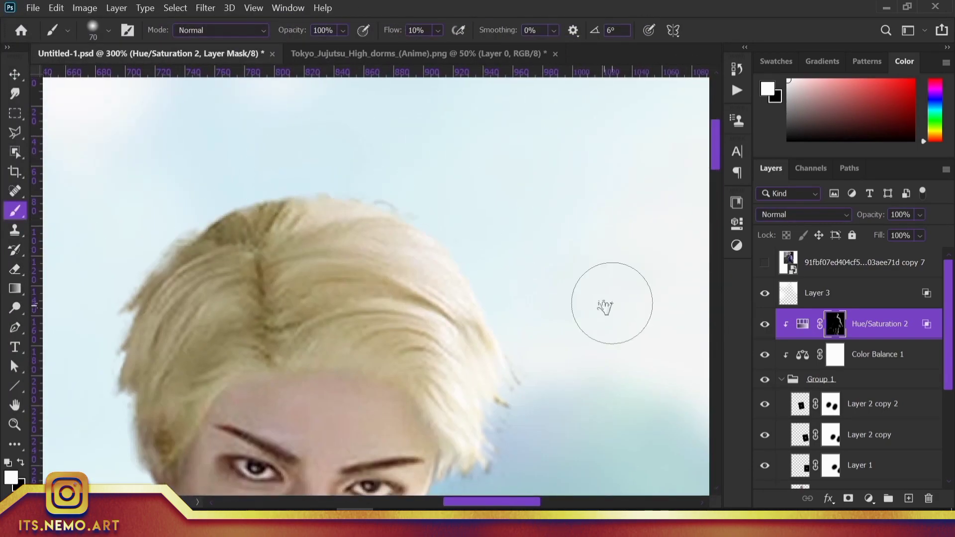
pyautogui.scroll(-5, 604, 305)
# - Add an Exposure adjustment above Color Balance 1, brighten the figure, and compare before/after
pyautogui.moveTo(869, 361)
pyautogui.mouseDown()
pyautogui.moveTo(828, 338)
pyautogui.moveTo(835, 351)
pyautogui.mouseUp()
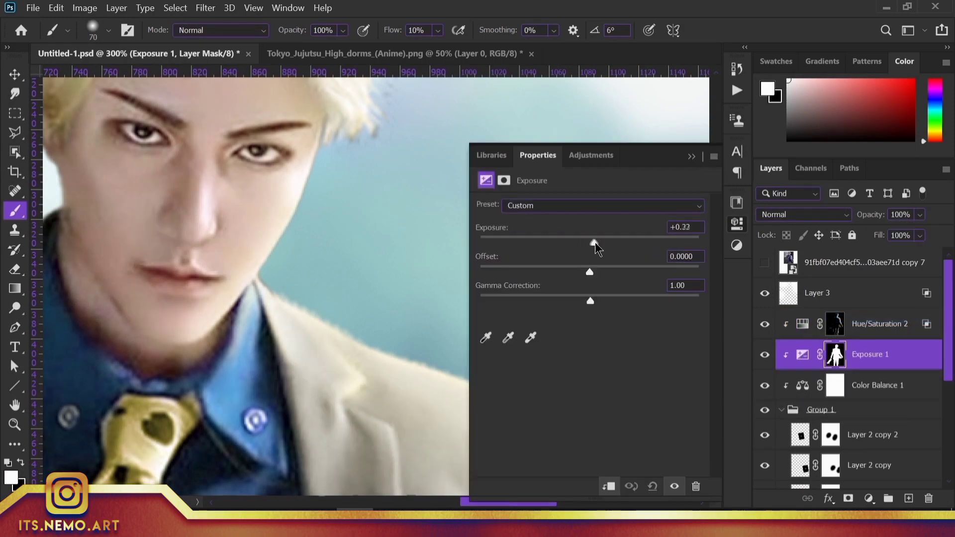
pyautogui.moveTo(594, 242); pyautogui.dragTo(617, 243)
pyautogui.hotkey('ctrl', '0')
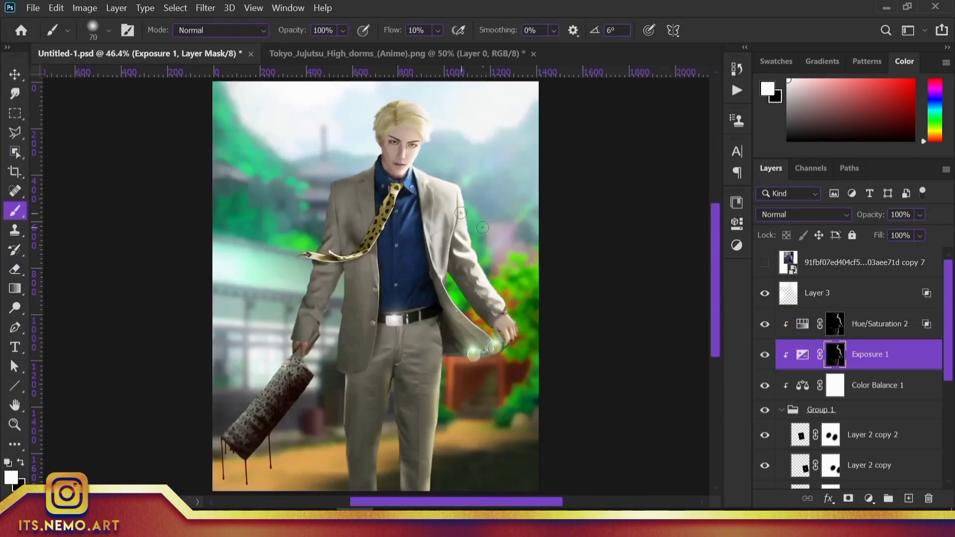
pyautogui.click(765, 354)
pyautogui.click(875, 323)
pyautogui.moveTo(549, 429); pyautogui.dragTo(507, 334)
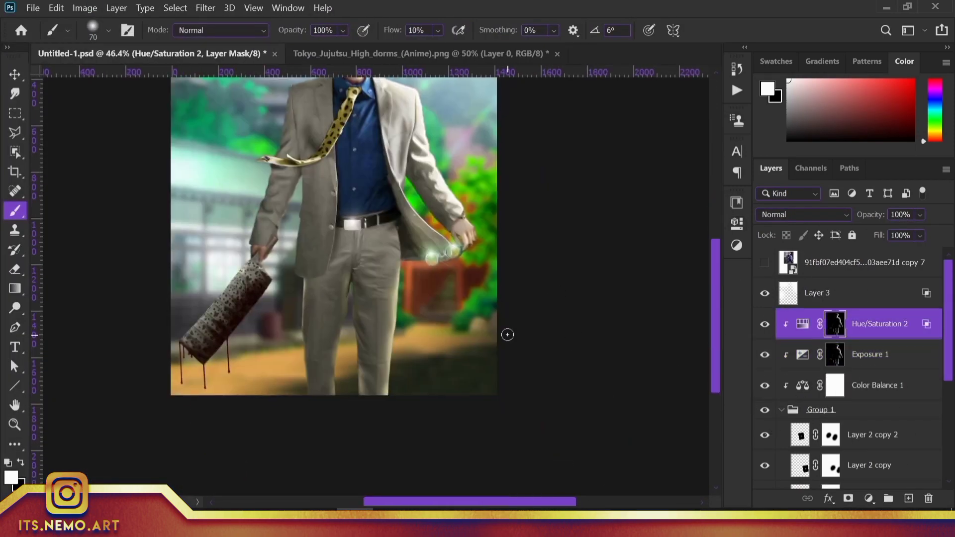
# - Raise Exposure 1 to +1.41 and add a new Exposure adjustment above Hue/Saturation 2
pyautogui.hotkey('alt', '[')
pyautogui.press('[')
pyautogui.hotkey('ctrl', '1')
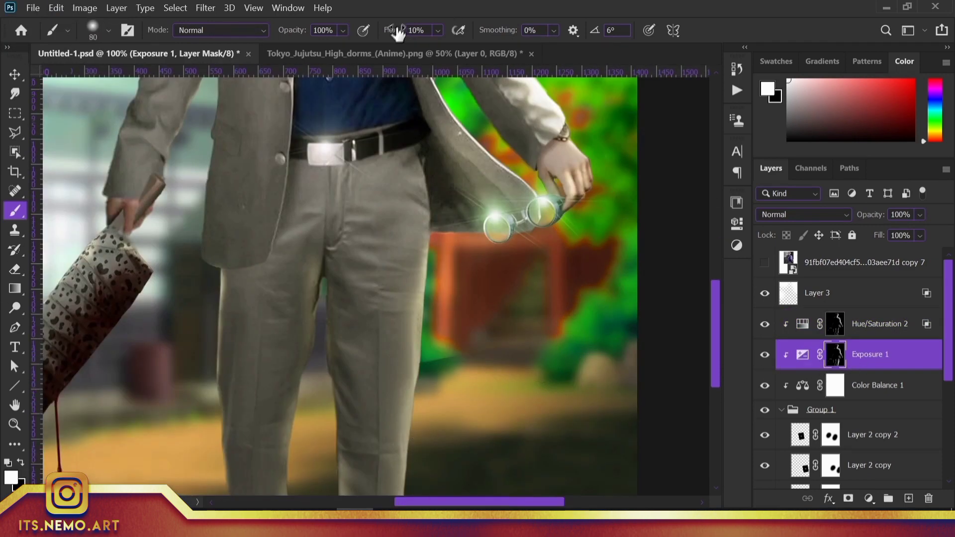
pyautogui.click(802, 354)
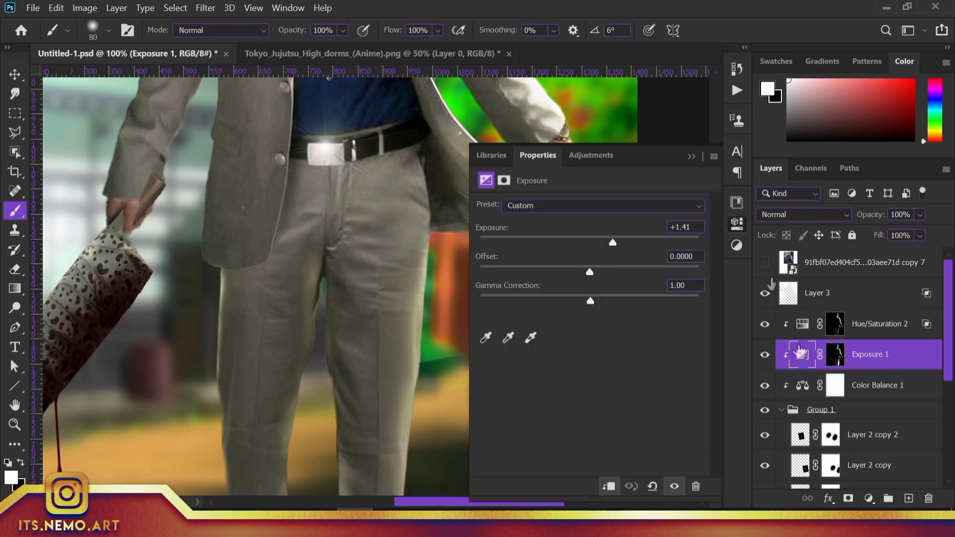
pyautogui.moveTo(613, 236); pyautogui.dragTo(652, 238)
pyautogui.moveTo(875, 354); pyautogui.dragTo(875, 318)
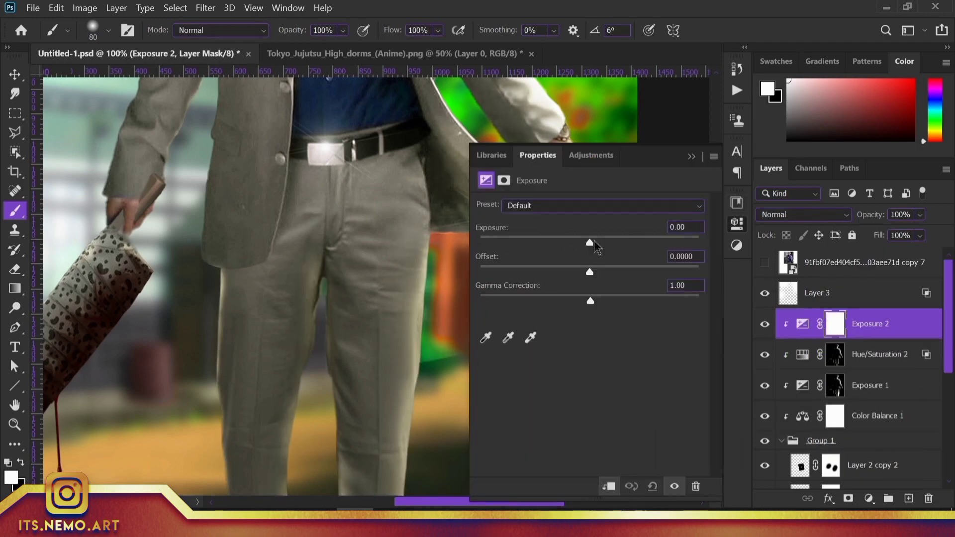
# - Invert the Exposure 2 mask to black and make Exposure 1 visible again
pyautogui.moveTo(594, 241); pyautogui.dragTo(642, 241)
pyautogui.hotkey('ctrl', 'i')
pyautogui.click(764, 385)
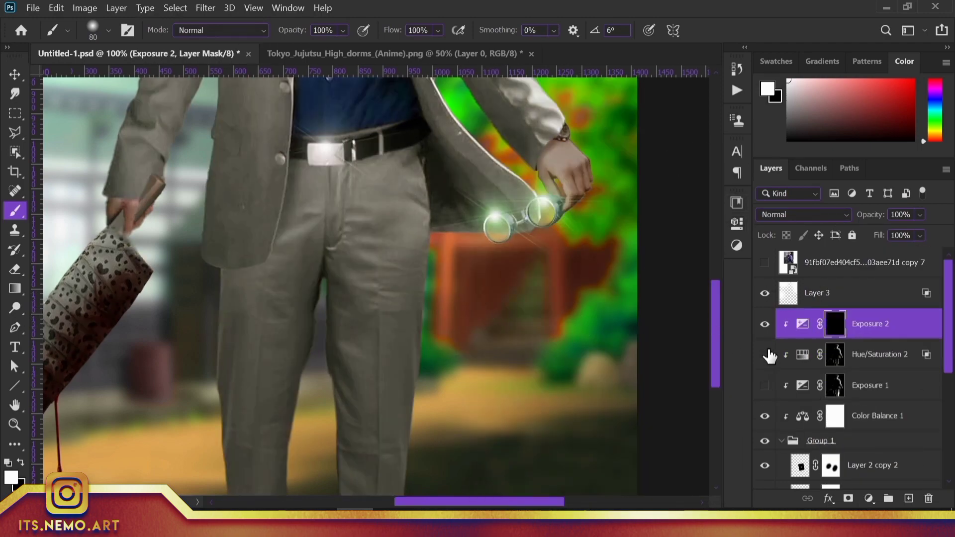
pyautogui.click(764, 386)
pyautogui.click(875, 385)
pyautogui.click(795, 324)
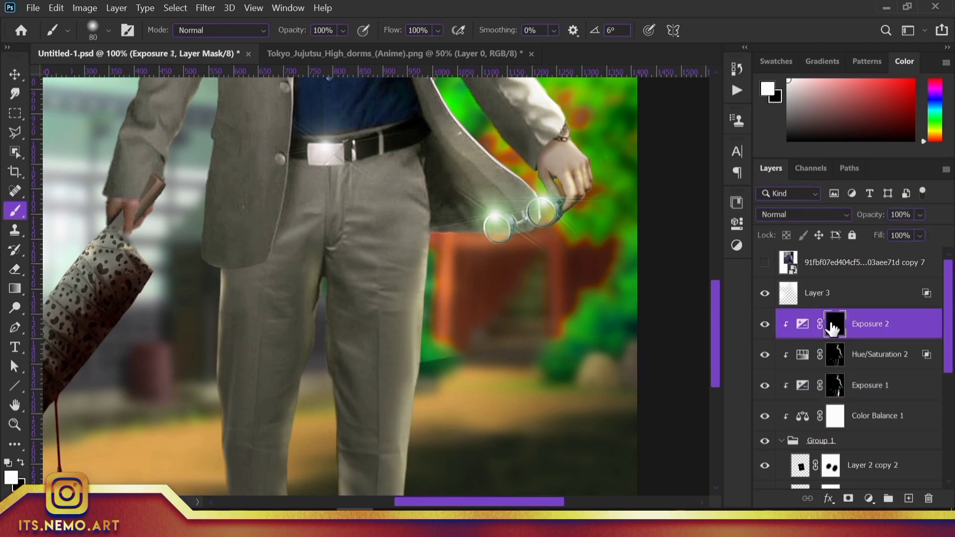
# - Paint white into the Exposure 2 mask over the cleaver and lower trousers
pyautogui.moveTo(445, 281); pyautogui.dragTo(441, 342)
pyautogui.scroll(2, 424, 445)
pyautogui.scroll(8, 454, 363)
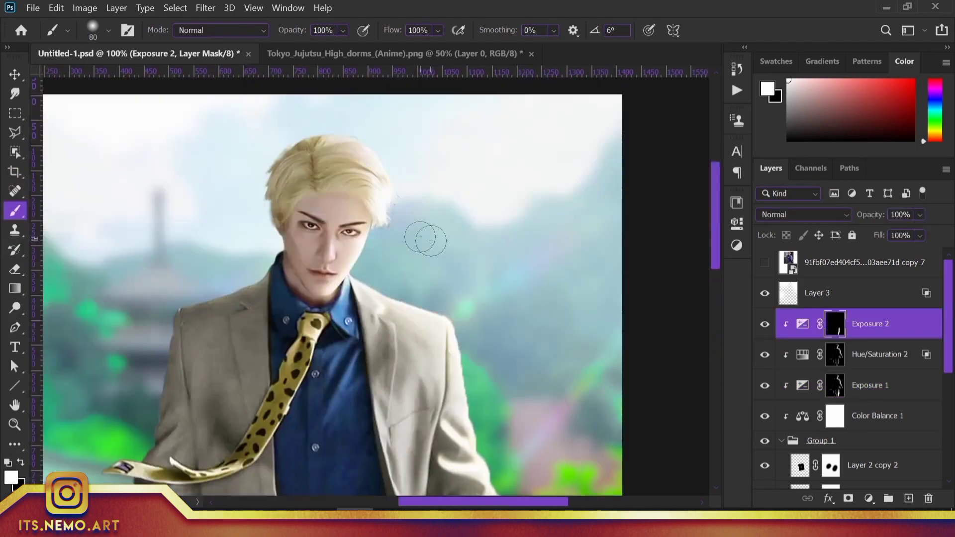
pyautogui.hscroll(-2, 424, 241)
pyautogui.scroll(-5, 420, 265)
pyautogui.hscroll(-2, 511, 243)
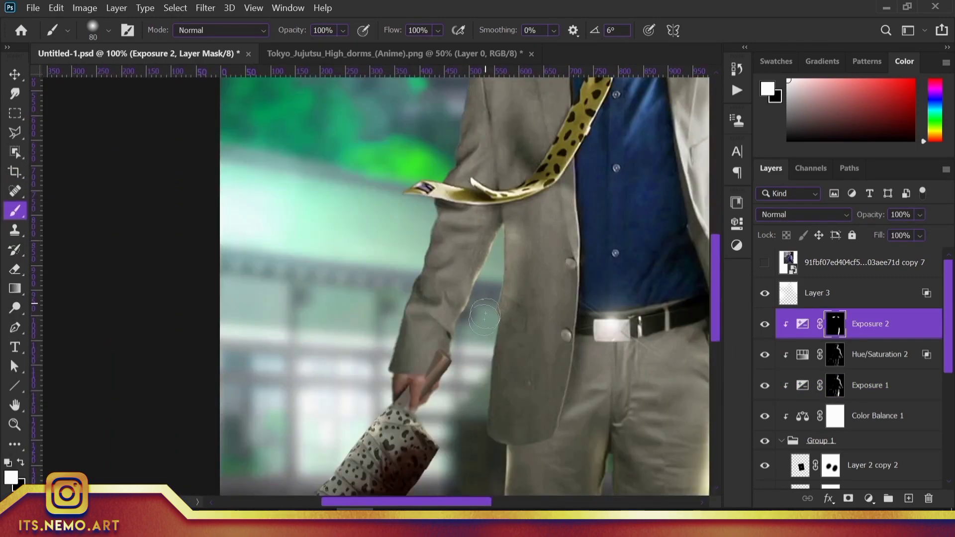
pyautogui.scroll(-4, 497, 264)
pyautogui.hscroll(1, 497, 264)
pyautogui.scroll(-2, 512, 266)
pyautogui.scroll(-1, 522, 269)
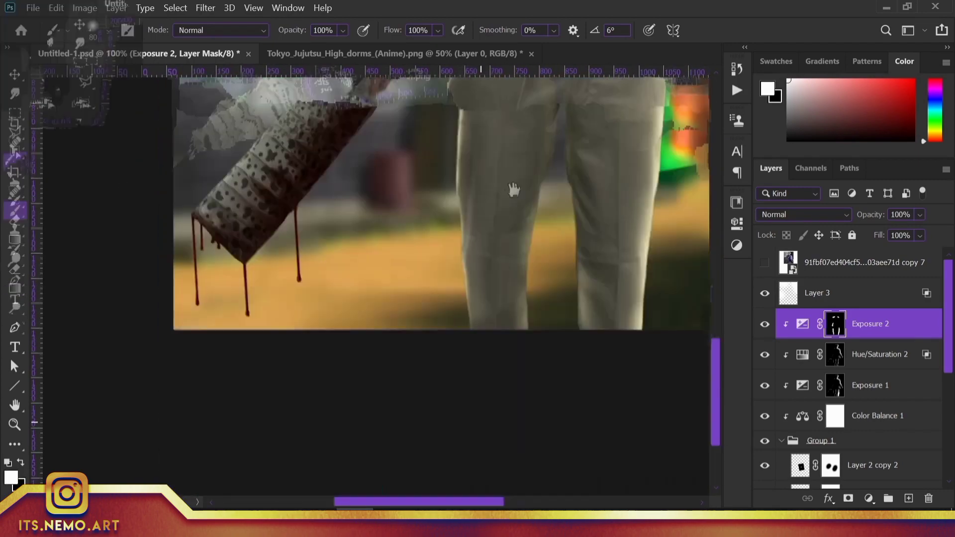
pyautogui.hscroll(1, 531, 270)
pyautogui.scroll(6, 524, 268)
pyautogui.hscroll(4, 491, 264)
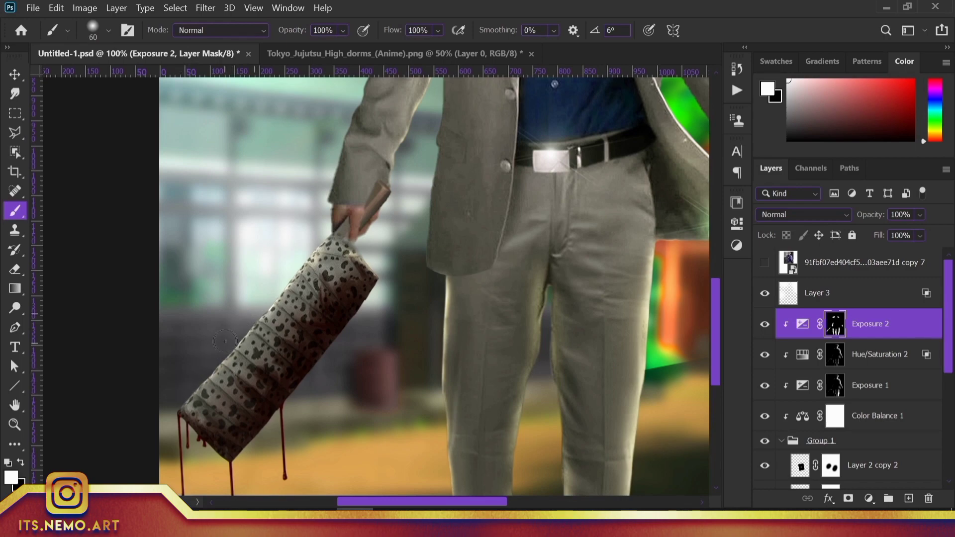
# - Alternate between the Exposure 1 and Exposure 2 masks, then fit the whole image on screen
pyautogui.hotkey('alt', '[')
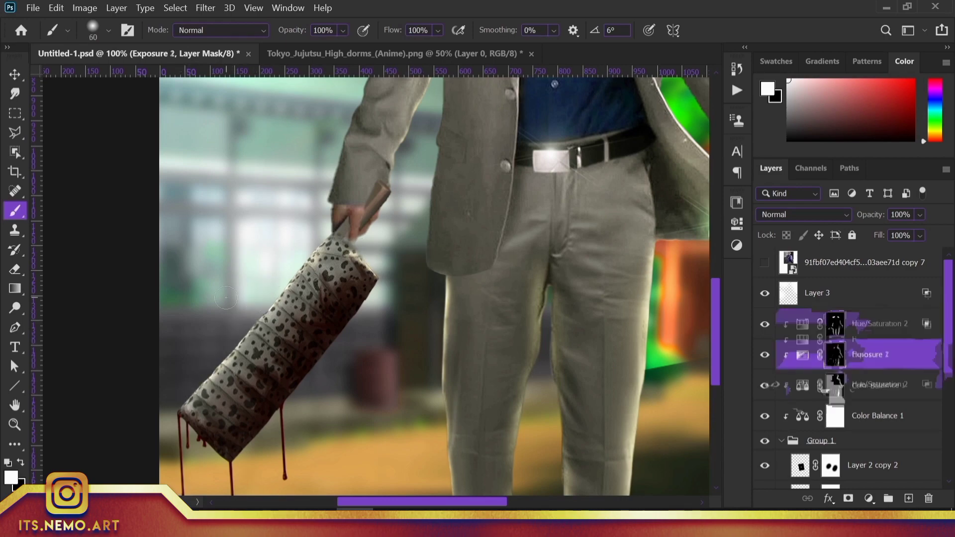
pyautogui.hotkey('alt', '[')
pyautogui.scroll(-5, 175, 387)
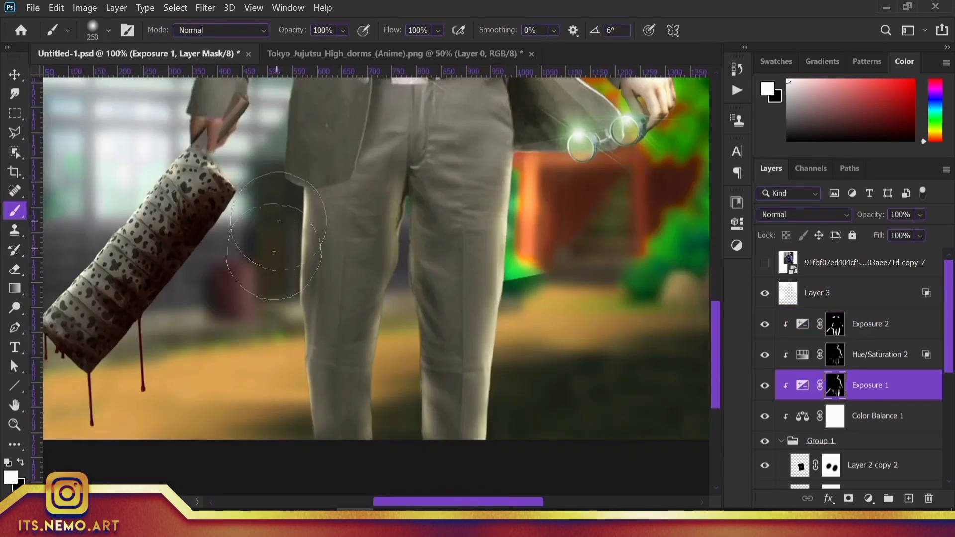
pyautogui.hscroll(5, 298, 378)
pyautogui.scroll(-2, 352, 395)
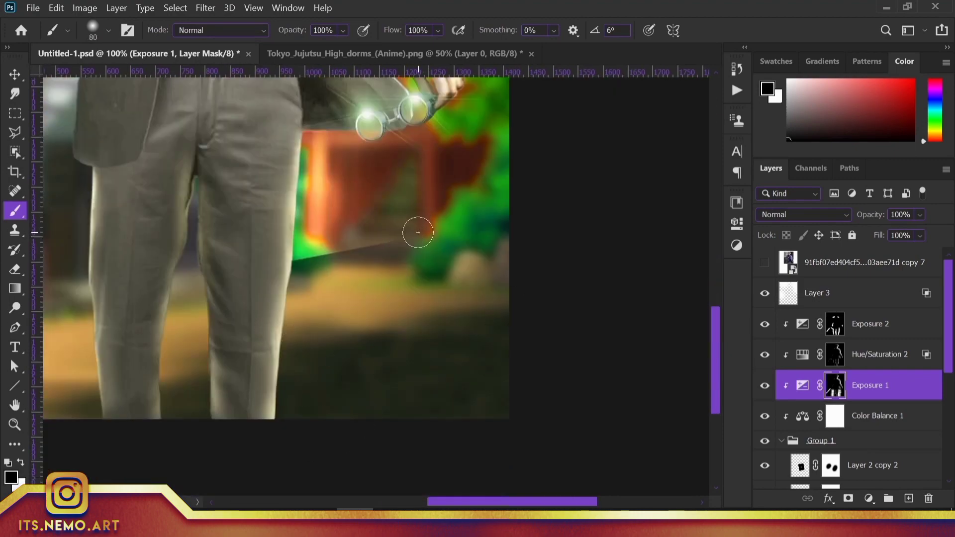
pyautogui.hotkey('alt', ']')
pyautogui.click(830, 332)
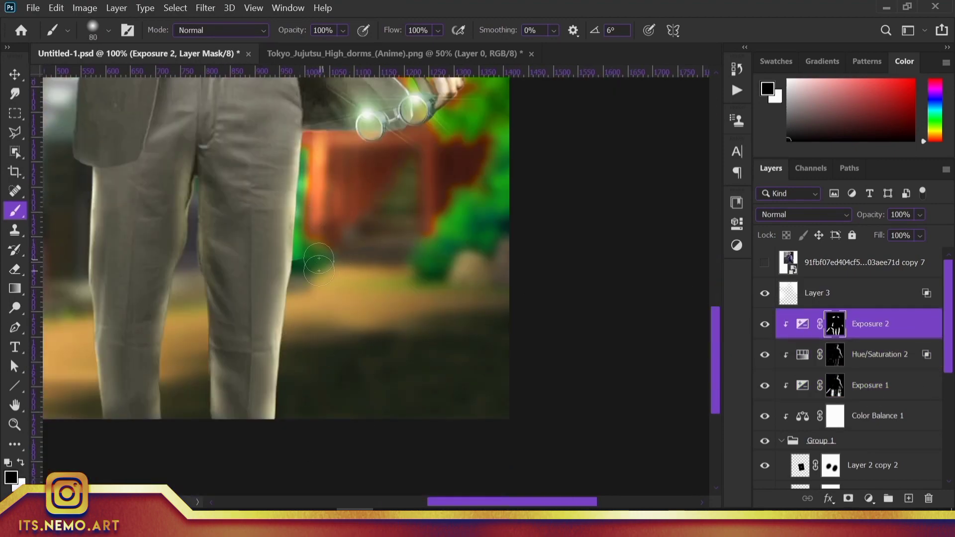
pyautogui.hotkey('ctrl', '0')
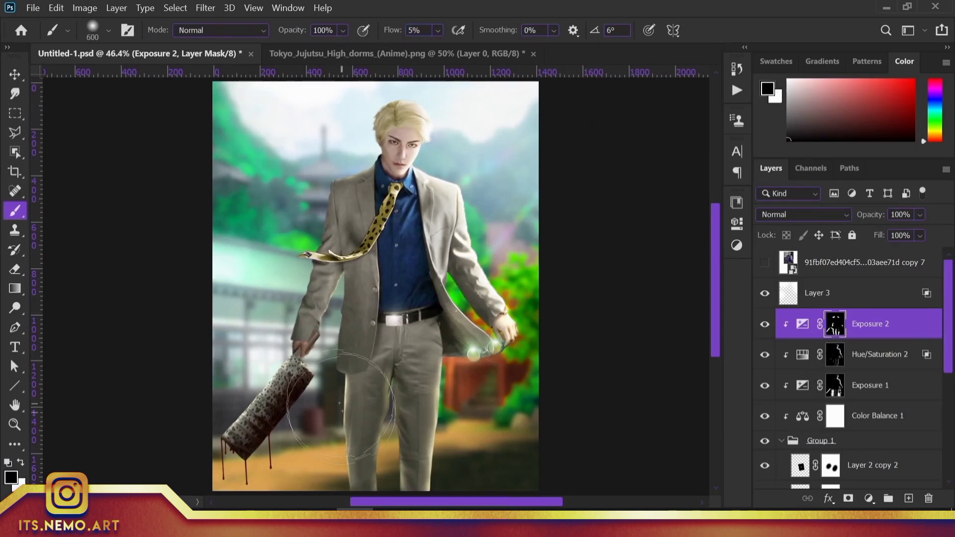
# - Zoom to 100% on the legs and set a white 175 brush on the Exposure 2 mask
pyautogui.hotkey('alt', '[')
pyautogui.click(834, 387)
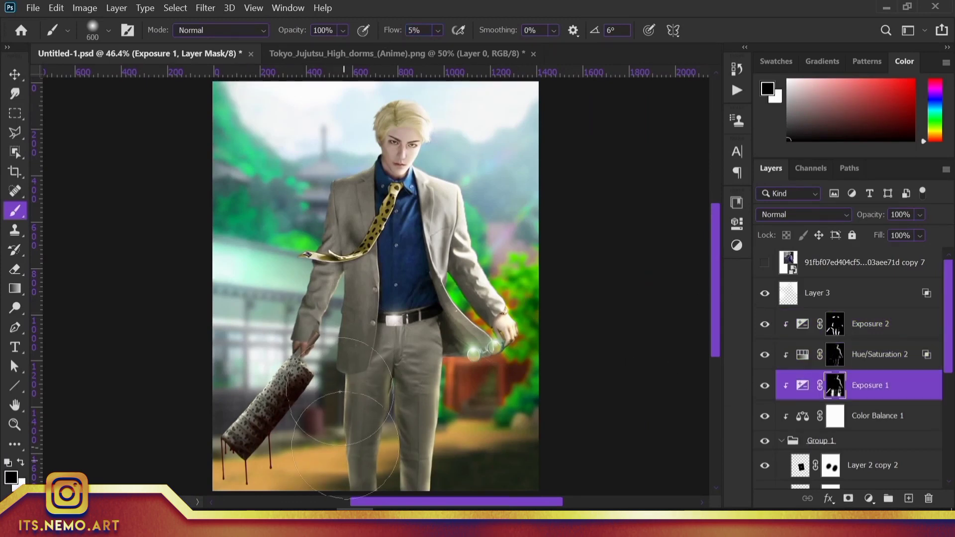
pyautogui.hotkey('alt', ']')
pyautogui.hotkey('ctrl', '1')
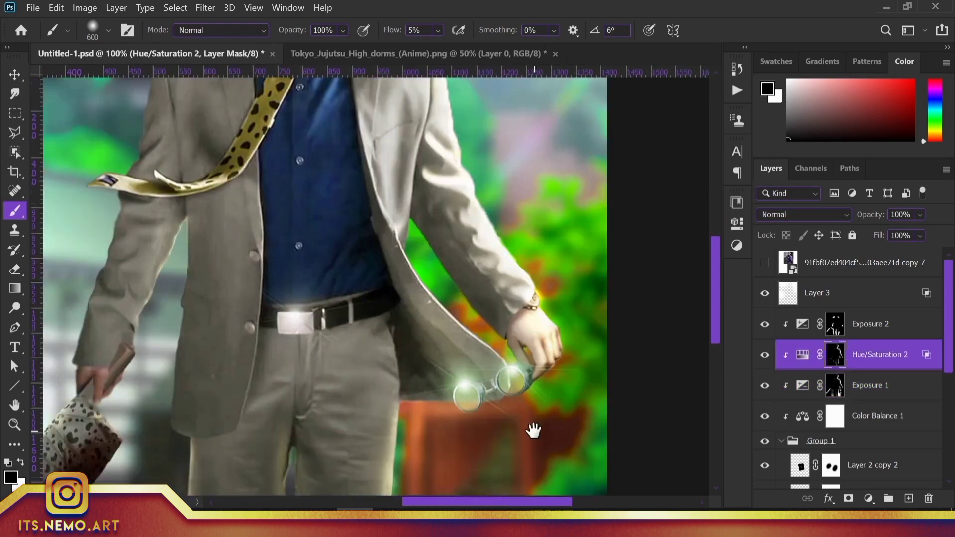
pyautogui.click(845, 325)
pyautogui.press('x')
pyautogui.press('[')
pyautogui.press('[')
pyautogui.press('[')
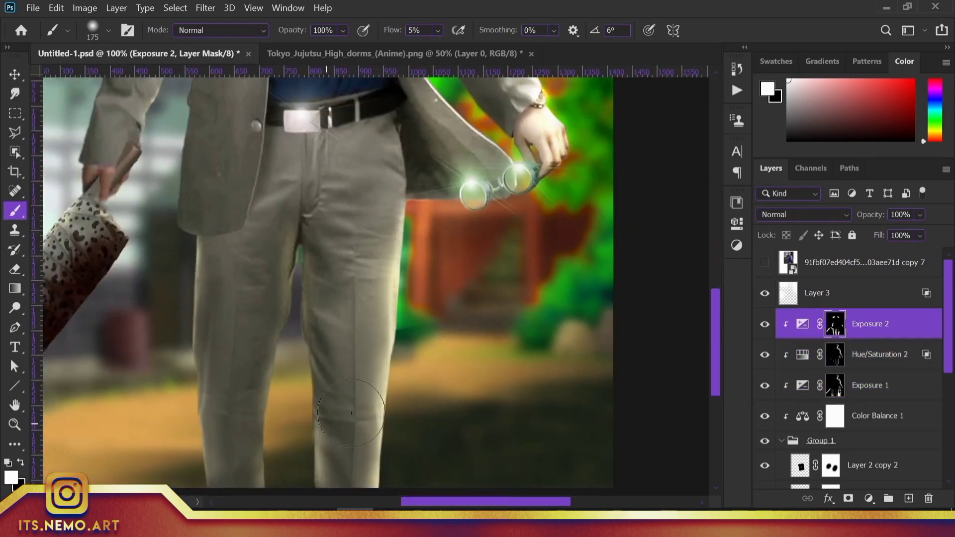
# - Set brush flow to 100% on the Exposure 1 mask, then return to the Exposure 2 mask
pyautogui.hotkey('alt', '[')
pyautogui.hotkey('alt', '[')
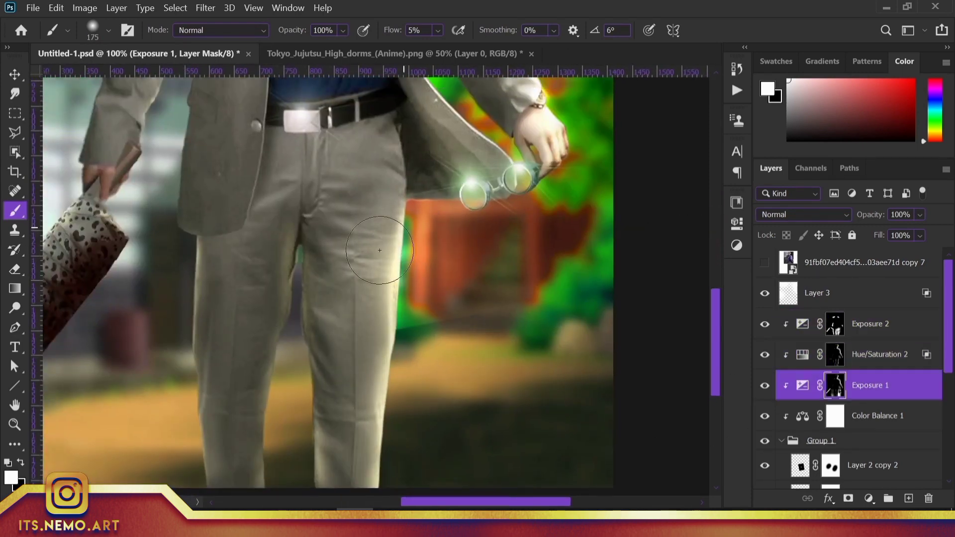
pyautogui.moveTo(490, 351); pyautogui.dragTo(470, 347)
pyautogui.hotkey('shift', '0')
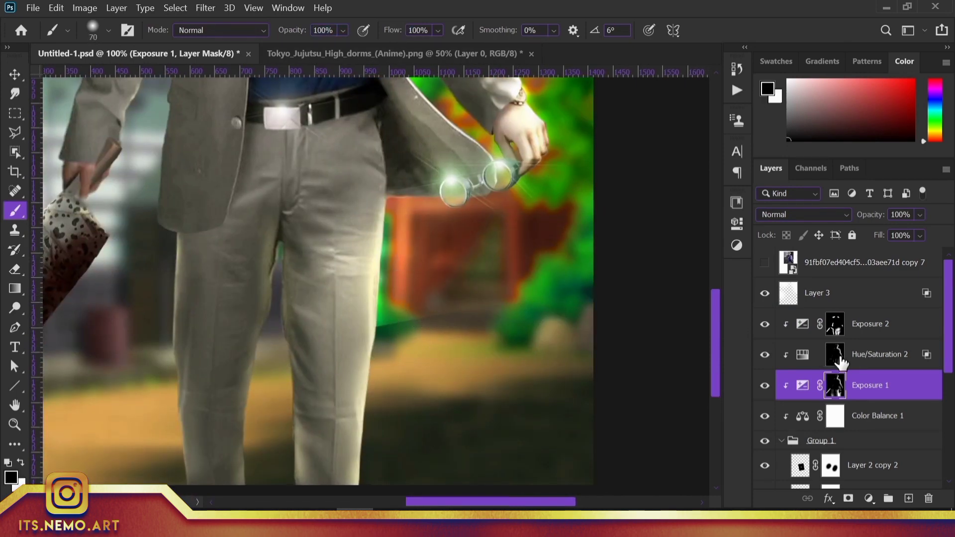
pyautogui.click(836, 355)
pyautogui.click(835, 324)
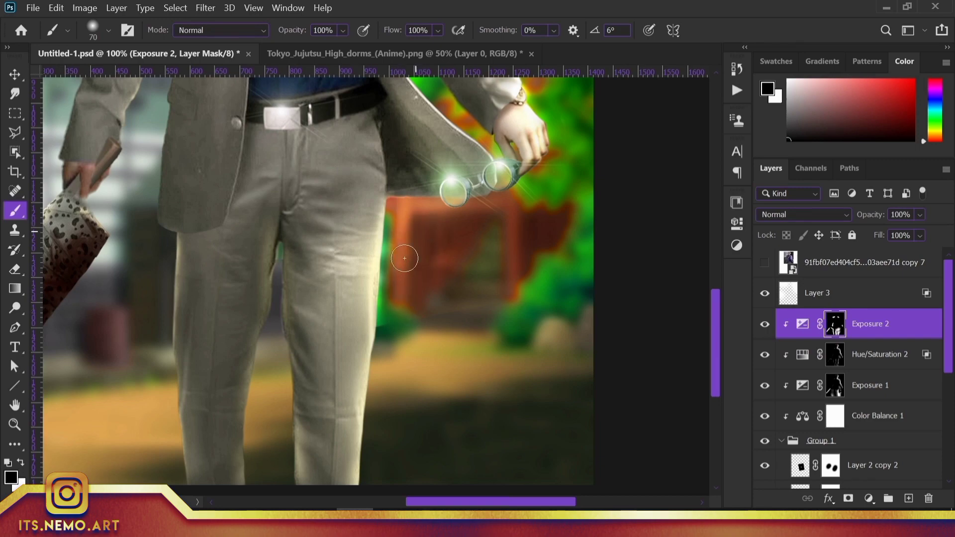
pyautogui.moveTo(405, 258); pyautogui.dragTo(433, 316)
# - Make the brush harder and enlarge it to 200
pyautogui.rightClick(421, 87)
pyautogui.click(518, 153)
pyautogui.press('Return')
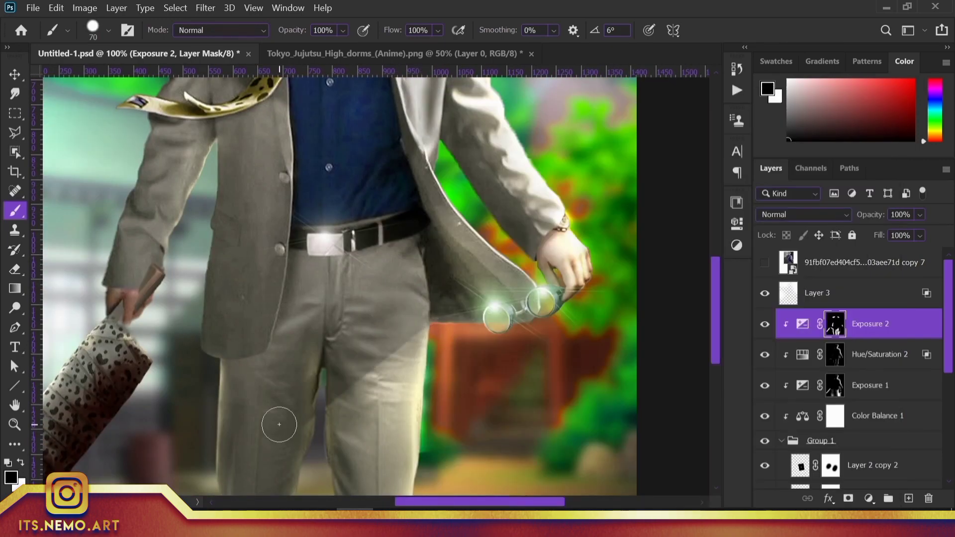
pyautogui.moveTo(279, 424); pyautogui.dragTo(334, 347)
pyautogui.rightClick(438, 90)
pyautogui.moveTo(478, 102); pyautogui.dragTo(505, 103)
pyautogui.press('Return')
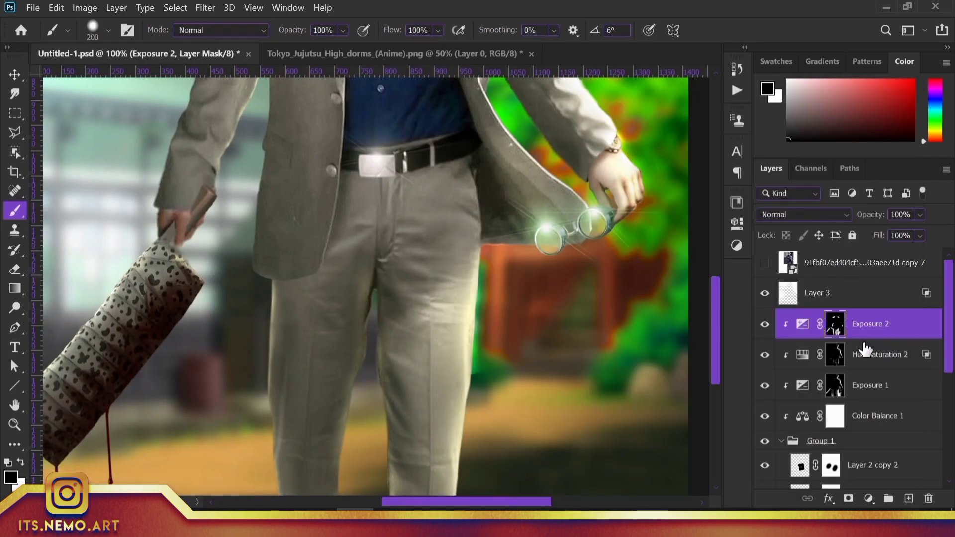
# - Fit the image on the Exposure 1 mask and try setting brush flow to 10
pyautogui.click(835, 385)
pyautogui.scroll(-5, 373, 230)
pyautogui.hotkey('ctrl', '0')
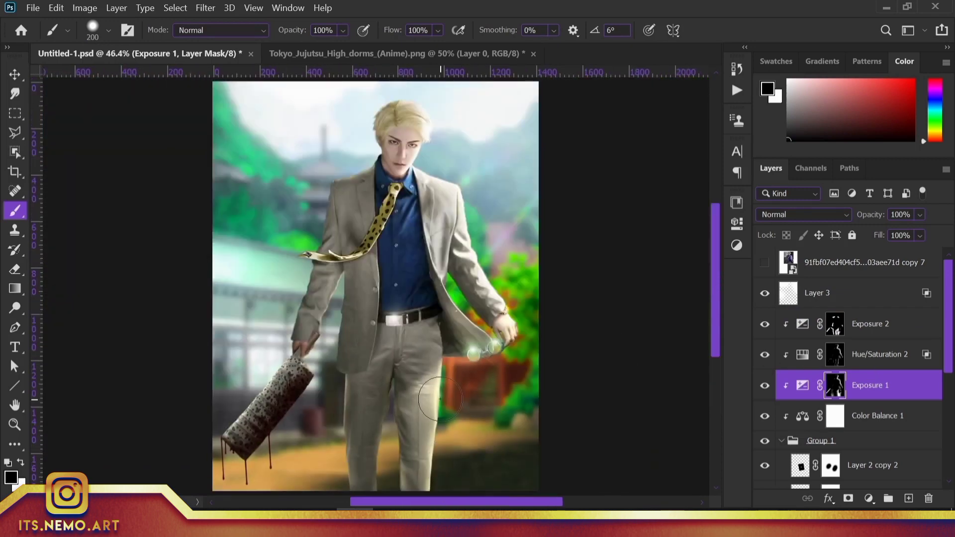
pyautogui.write('10')
pyautogui.press('Return')
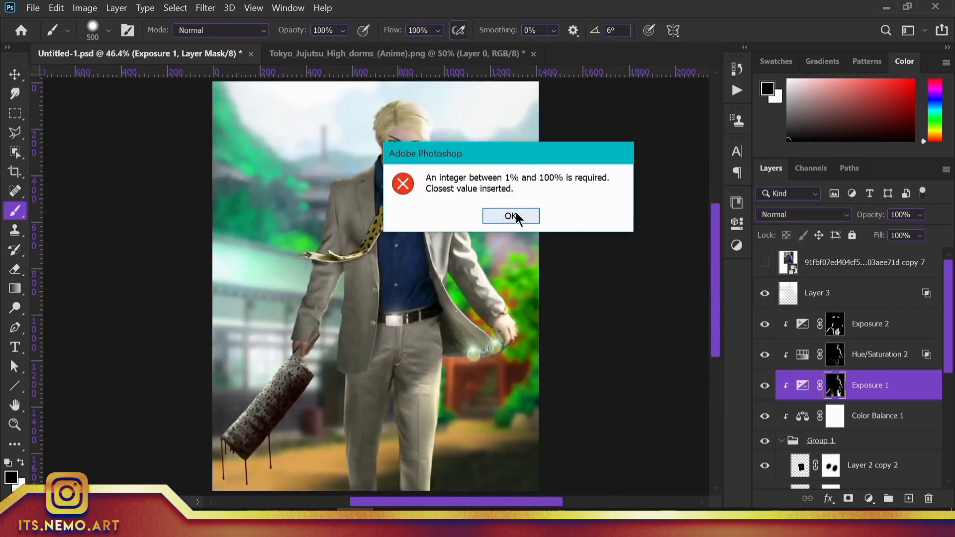
pyautogui.click(512, 217)
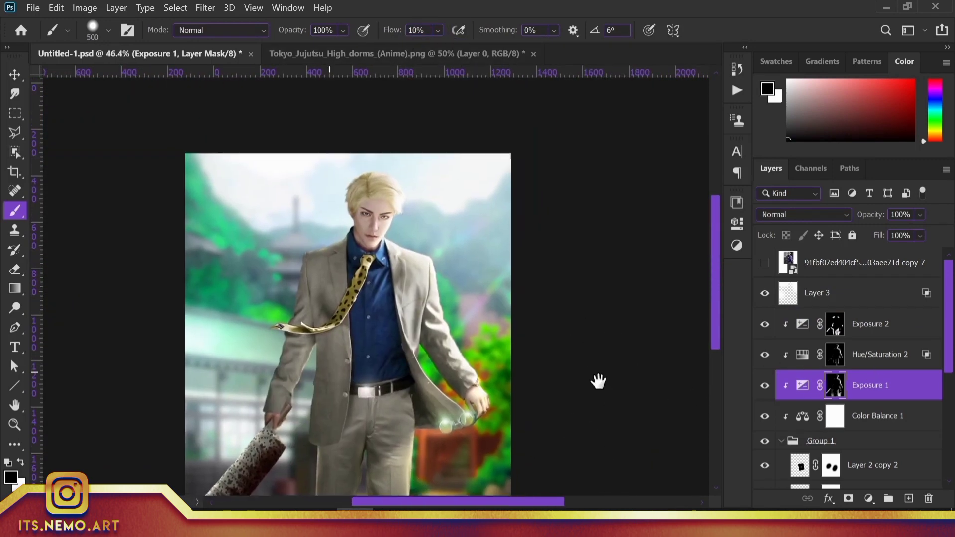
pyautogui.moveTo(598, 379); pyautogui.dragTo(557, 328)
# - Paint with black on the Exposure masks and add a Color Balance layer above Exposure 2, Cyan -6
pyautogui.hotkey('alt', ']')
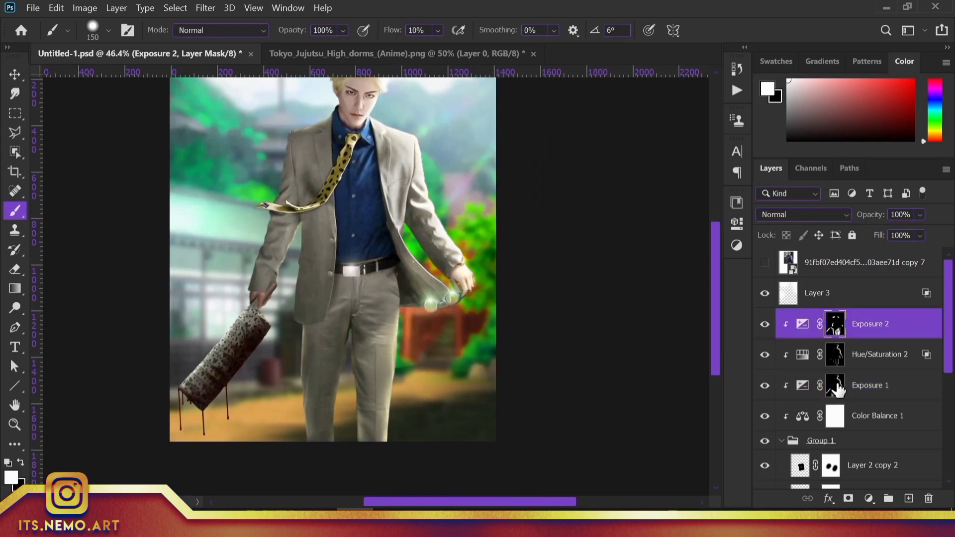
pyautogui.click(838, 390)
pyautogui.moveTo(416, 289); pyautogui.dragTo(426, 287)
pyautogui.press('x')
pyautogui.hotkey('alt', ']')
pyautogui.hotkey('alt', ']')
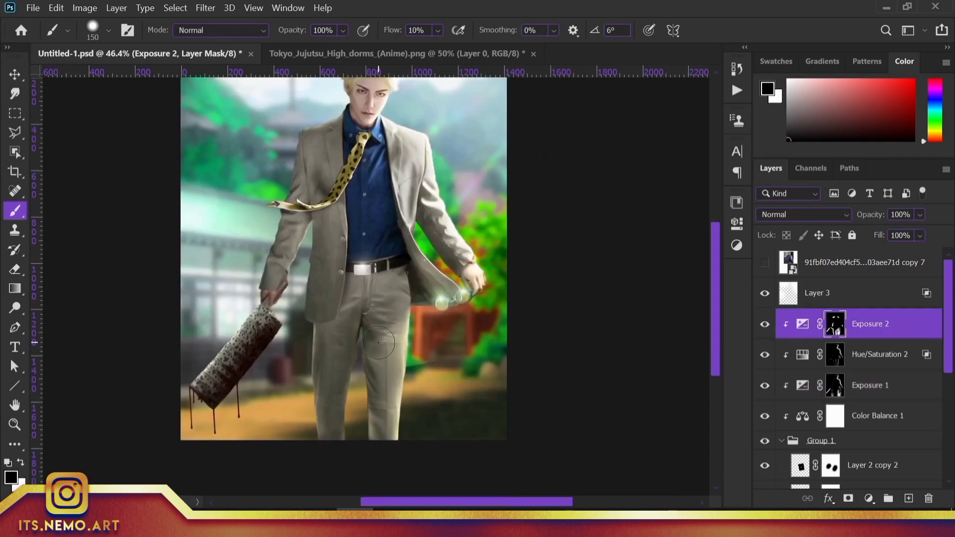
pyautogui.moveTo(362, 329); pyautogui.dragTo(539, 320)
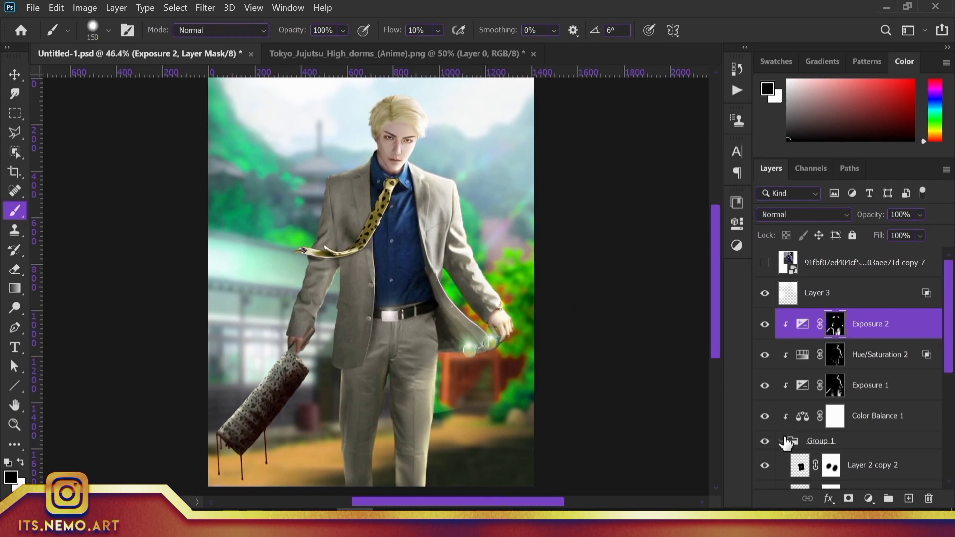
pyautogui.click(869, 498)
pyautogui.click(853, 366)
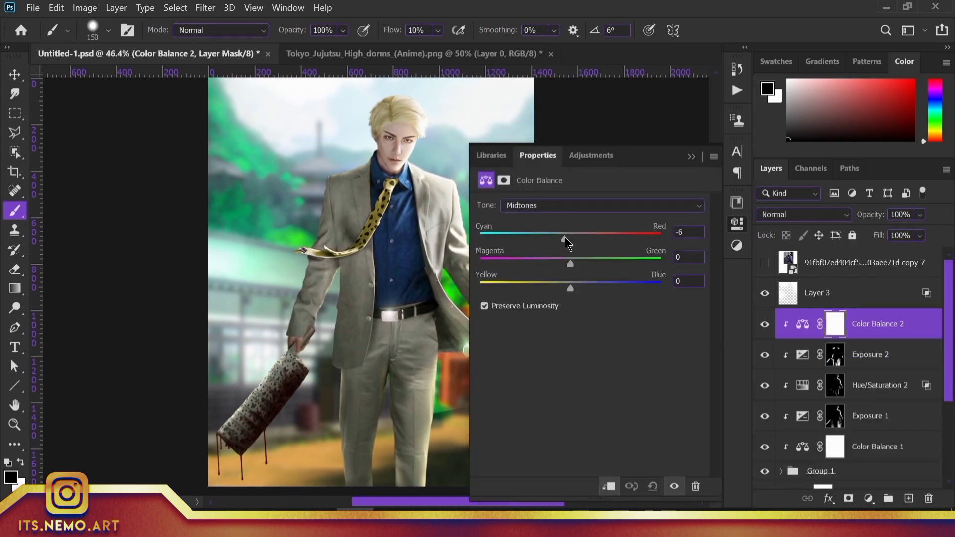
# - Delete the Color Balance 2 layer
pyautogui.click(691, 156)
pyautogui.doubleClick(910, 324)
pyautogui.press('Escape')
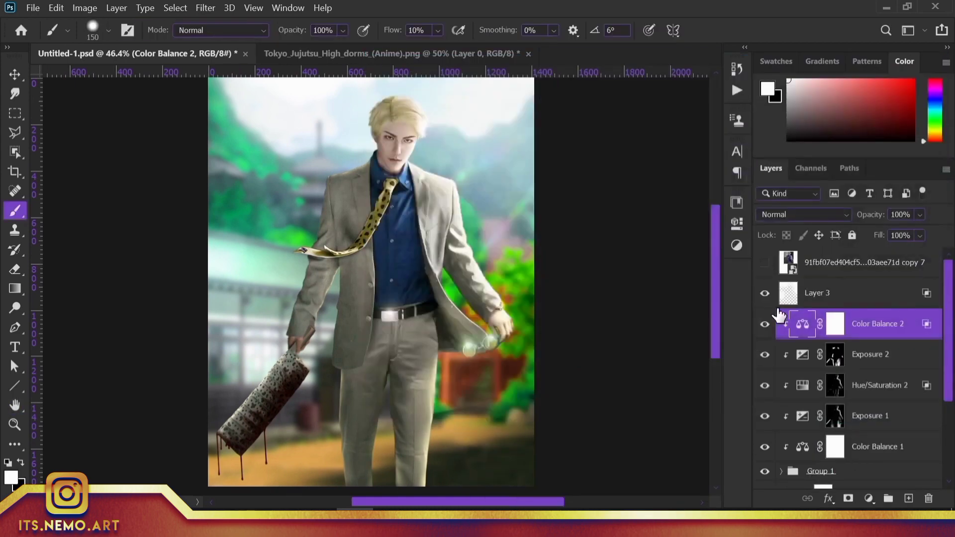
pyautogui.press('Delete')
pyautogui.click(869, 499)
# - Add an Exposure layer at -1.59 with an inverted black mask and a 70 brush
pyautogui.click(858, 309)
pyautogui.moveTo(589, 242); pyautogui.dragTo(563, 242)
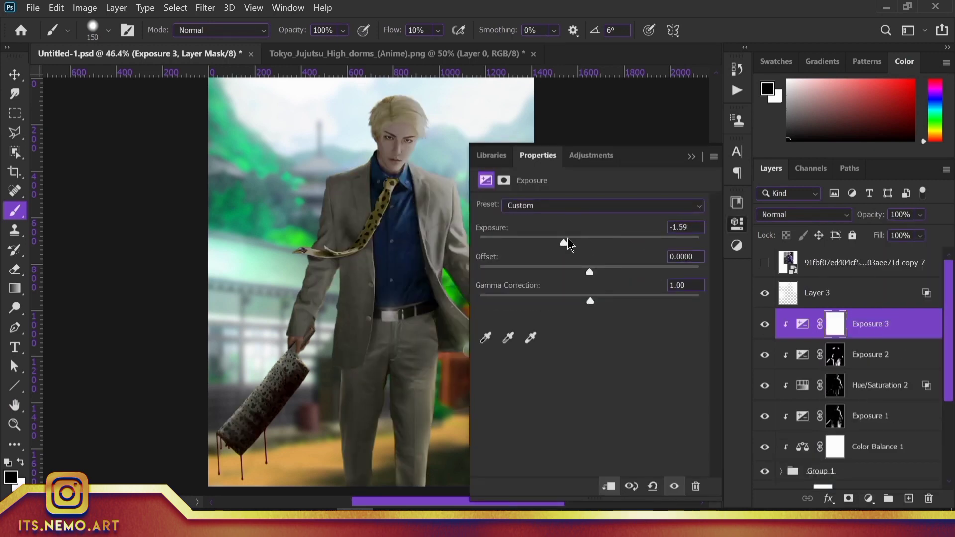
pyautogui.hotkey('ctrl', 'i')
pyautogui.click(692, 157)
pyautogui.hotkey('ctrl', '1')
pyautogui.moveTo(536, 273); pyautogui.dragTo(481, 252)
pyautogui.press('[')
pyautogui.press('[')
pyautogui.press('[')
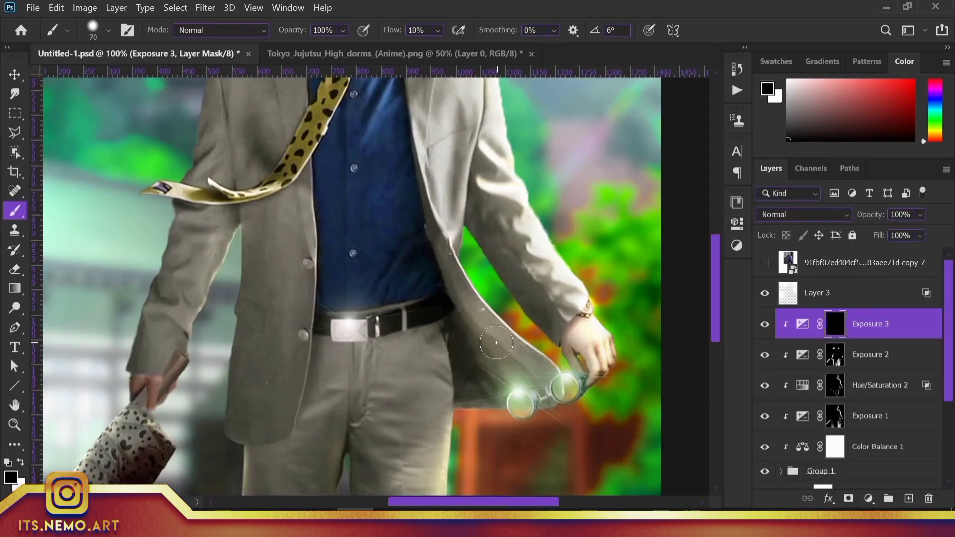
# - Load the man's outline from Group 1 as a selection and paint the jacket edge white
pyautogui.scroll(-3, 794, 352)
pyautogui.click(781, 344)
pyautogui.keyDown('ctrl'); pyautogui.click(800, 371); pyautogui.keyUp('ctrl')
pyautogui.scroll(5, 846, 348)
pyautogui.press('x')
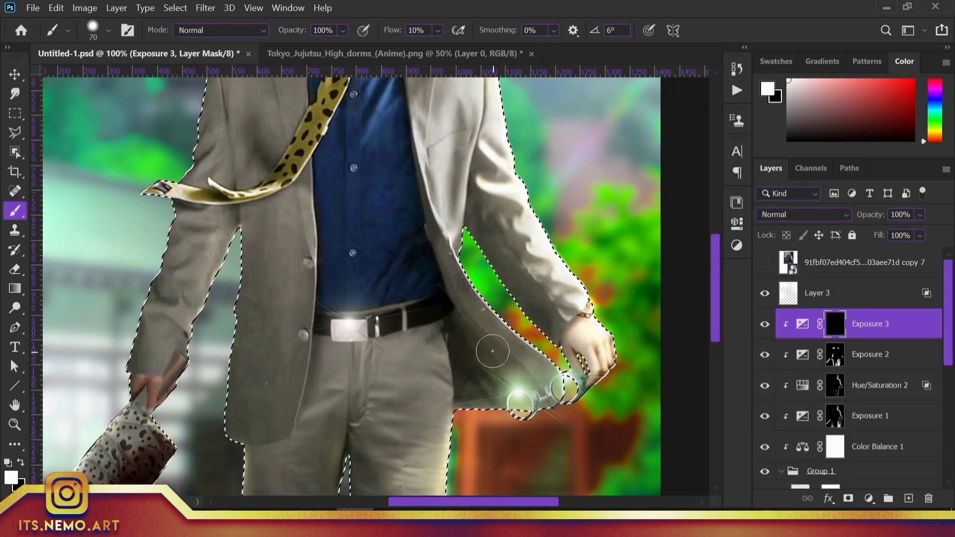
pyautogui.moveTo(491, 341); pyautogui.dragTo(544, 388)
pyautogui.moveTo(436, 271)
pyautogui.mouseDown()
pyautogui.moveTo(466, 211)
pyautogui.moveTo(411, 347)
pyautogui.mouseUp()
pyautogui.hotkey('shift', '0')
# - Paint more of the jacket and shirt with a 50 brush, then clear the selection
pyautogui.scroll(2, 434, 187)
pyautogui.press('[')
pyautogui.press('[')
pyautogui.moveTo(469, 255); pyautogui.dragTo(319, 256)
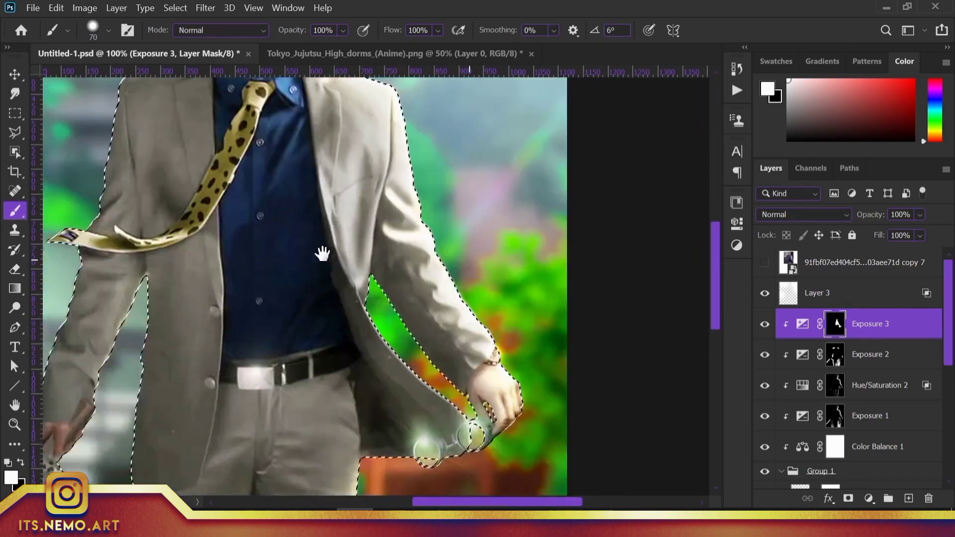
pyautogui.hscroll(-5, 447, 159)
pyautogui.rightClick(313, 199)
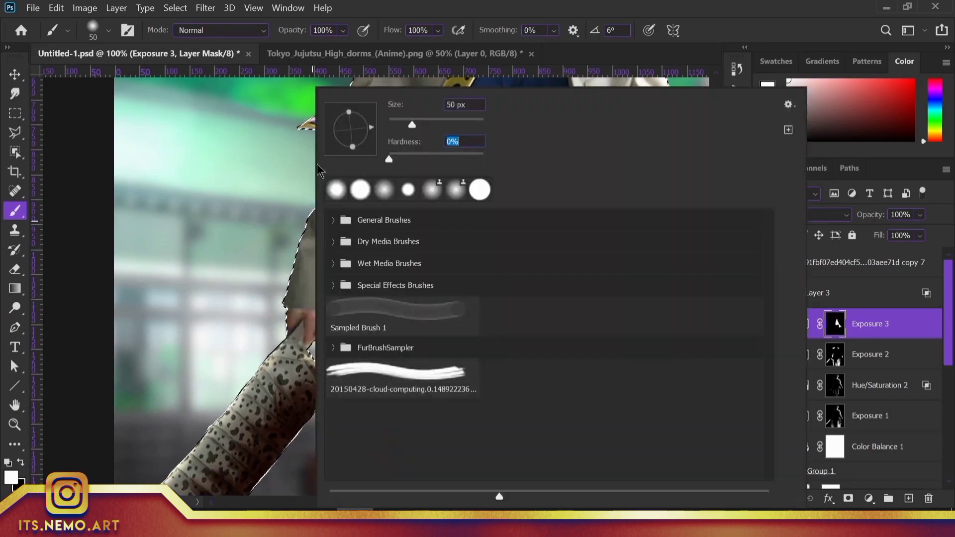
pyautogui.hotkey('ctrl', 'd')
pyautogui.press(']')
pyautogui.press(']')
pyautogui.press(']')
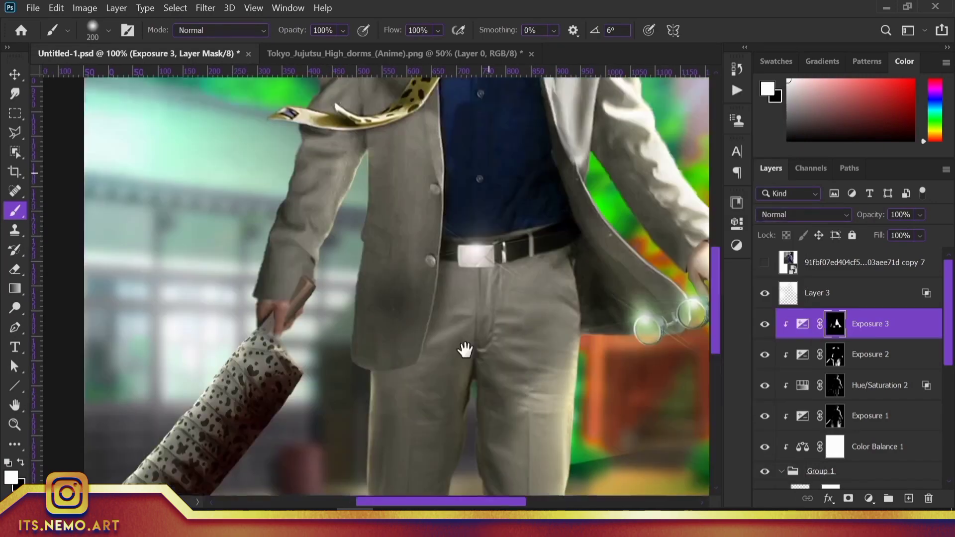
# - Paint detail on the face with a smaller brush, then toggle Exposure 3 to compare
pyautogui.scroll(4, 462, 348)
pyautogui.hscroll(3, 462, 349)
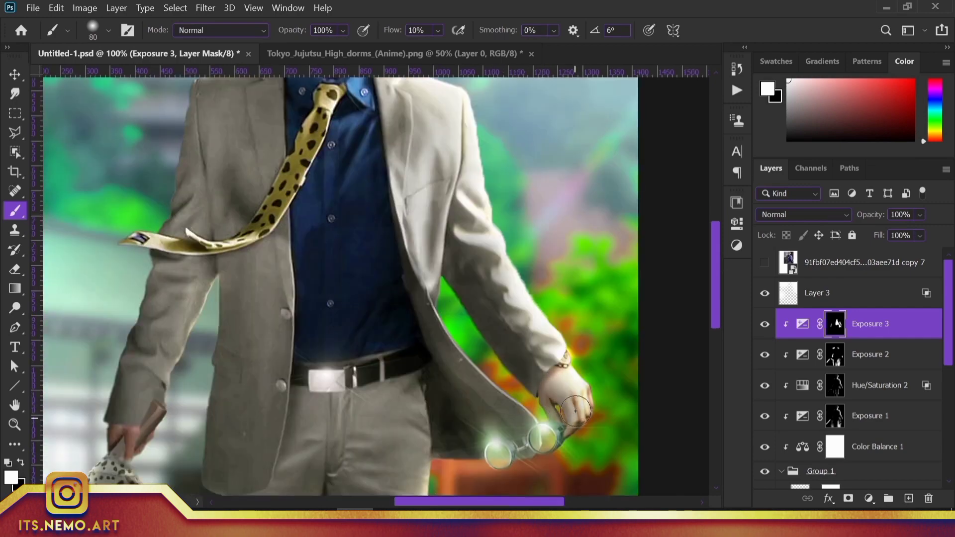
pyautogui.scroll(5, 511, 314)
pyautogui.hscroll(-2, 511, 313)
pyautogui.scroll(4, 498, 279)
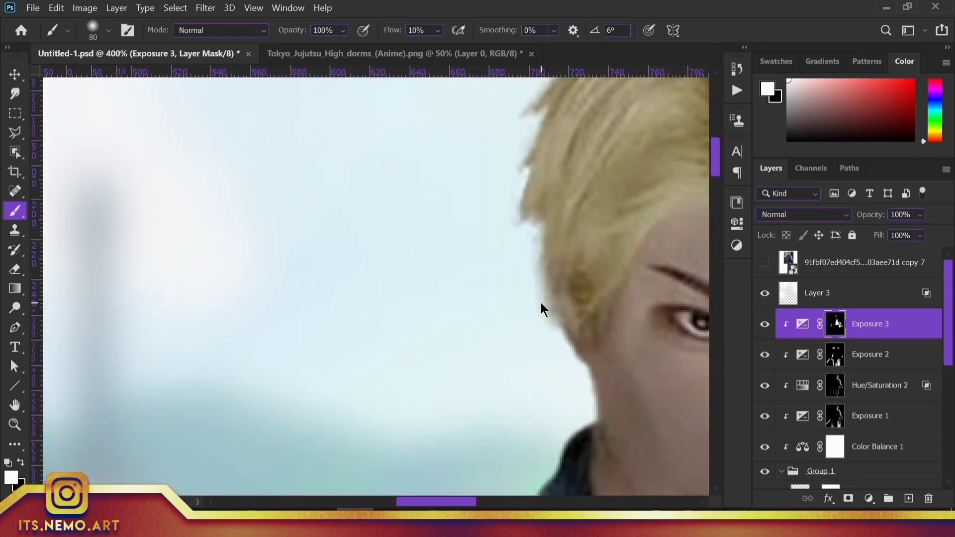
pyautogui.press('[')
pyautogui.press('[')
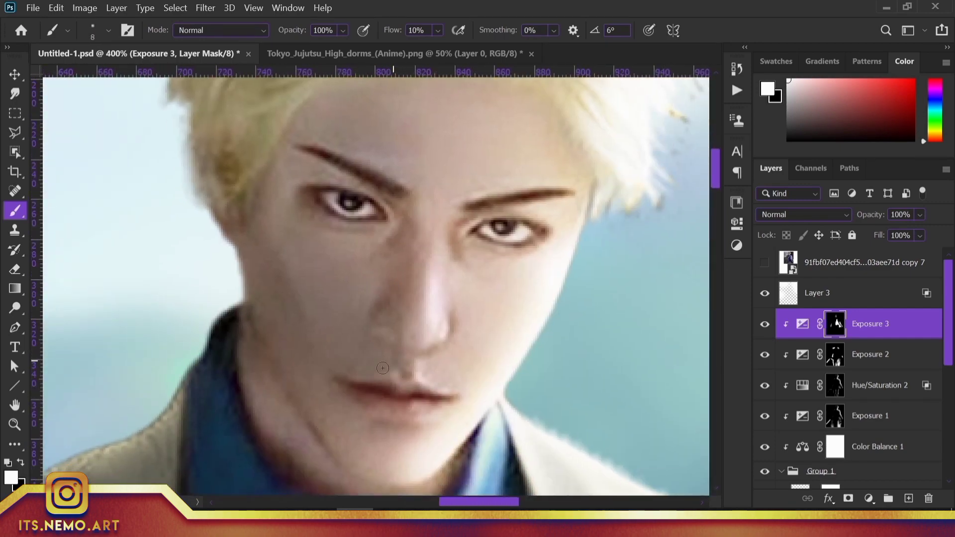
pyautogui.scroll(1, 454, 373)
pyautogui.hscroll(1, 454, 373)
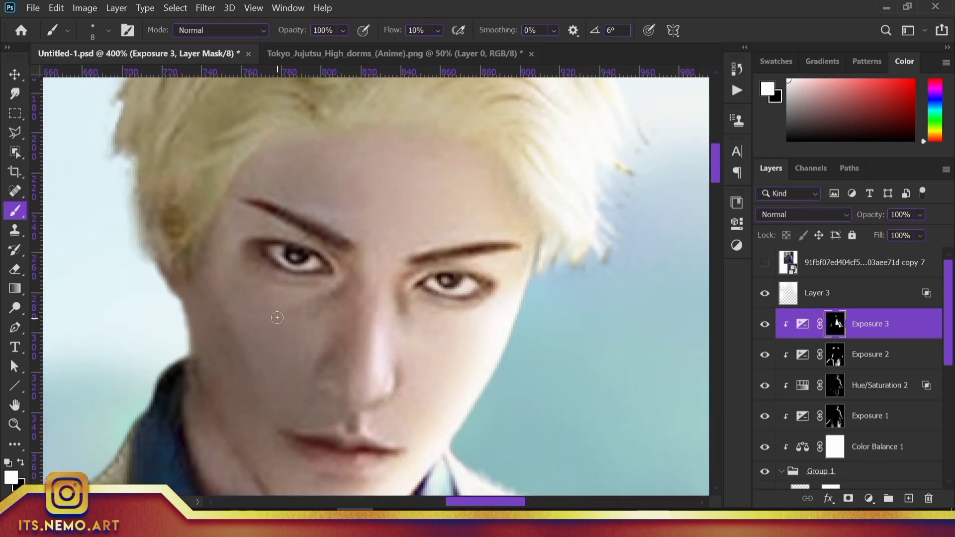
pyautogui.hotkey('ctrl', '0')
pyautogui.click(764, 323)
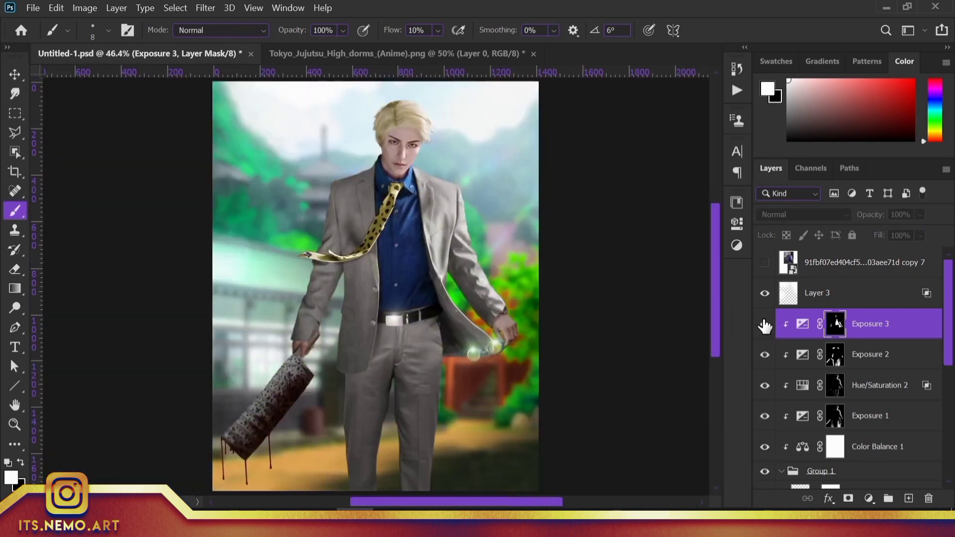
pyautogui.click(764, 323)
# - Mirror and reshape the tree with Free Transform, and move it above Layer 3
pyautogui.rightClick(442, 234)
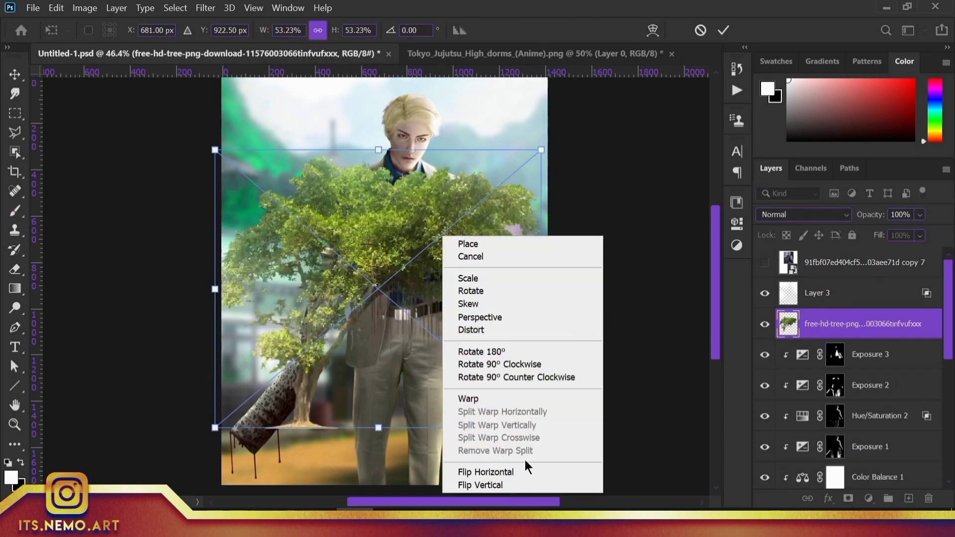
pyautogui.click(480, 319)
pyautogui.moveTo(628, 465); pyautogui.dragTo(111, 247)
pyautogui.moveTo(437, 124)
pyautogui.mouseDown()
pyautogui.moveTo(561, 262)
pyautogui.moveTo(730, 47)
pyautogui.mouseUp()
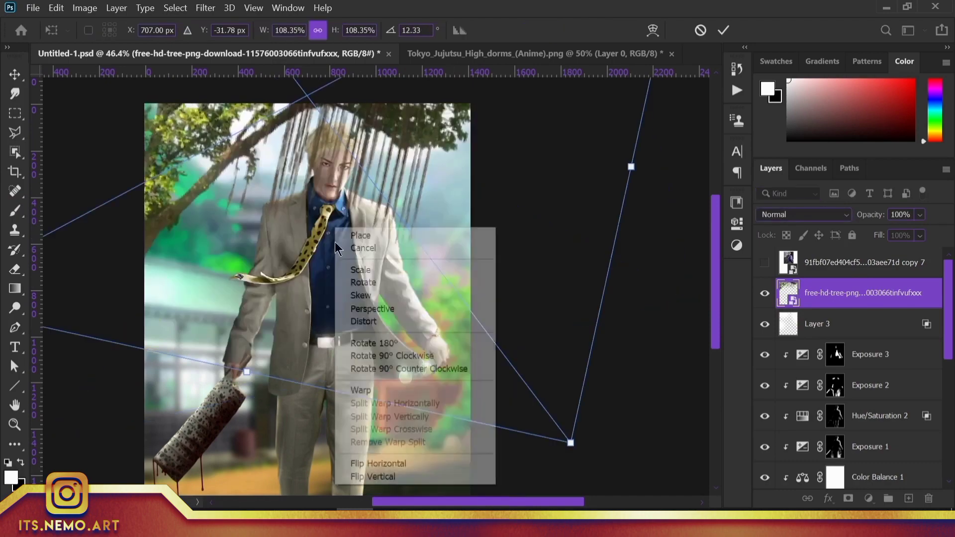
pyautogui.moveTo(336, 247); pyautogui.dragTo(474, 331)
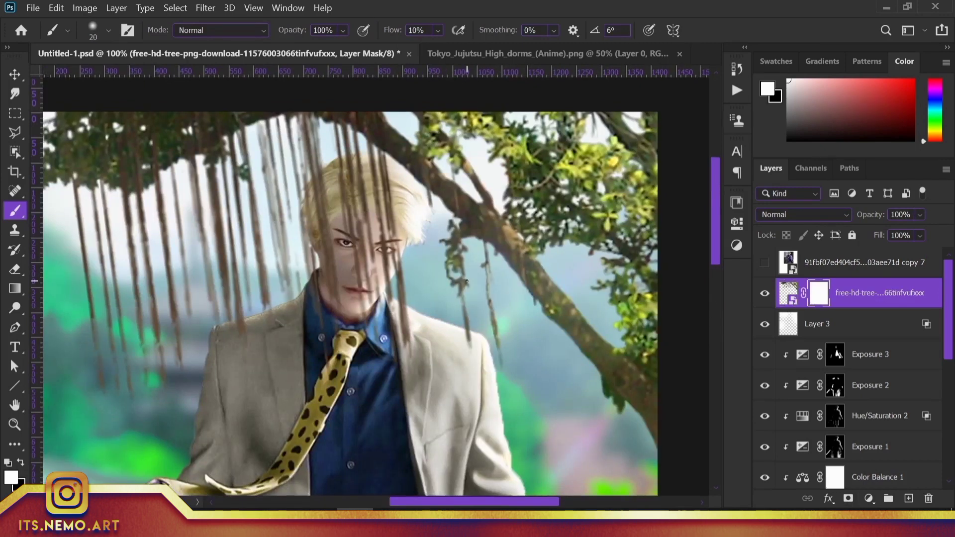
# - Mask out the tree vines hanging across the face
pyautogui.rightClick(613, 155)
pyautogui.moveTo(486, 262); pyautogui.dragTo(502, 368)
pyautogui.moveTo(395, 367); pyautogui.dragTo(391, 197)
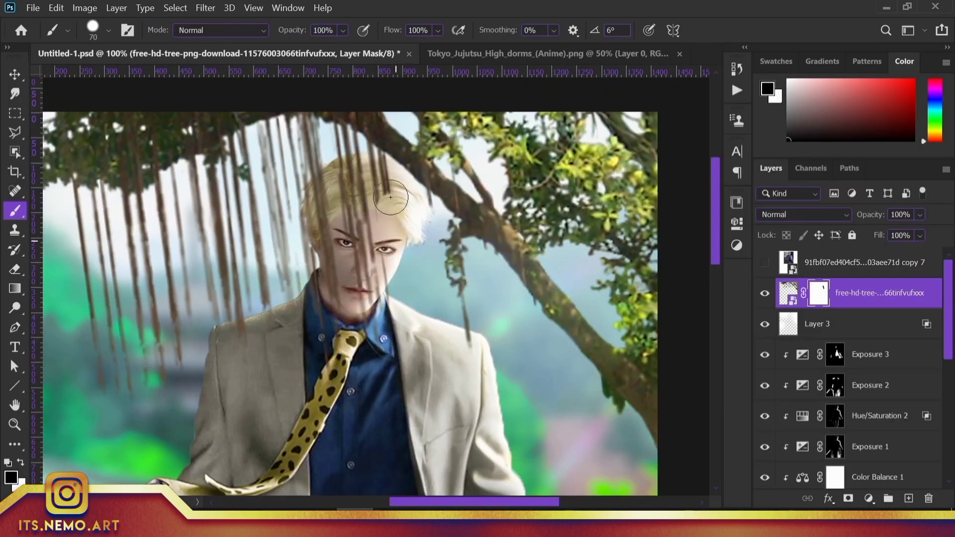
pyautogui.hscroll(-4, 149, 205)
pyautogui.moveTo(248, 218); pyautogui.dragTo(187, 206)
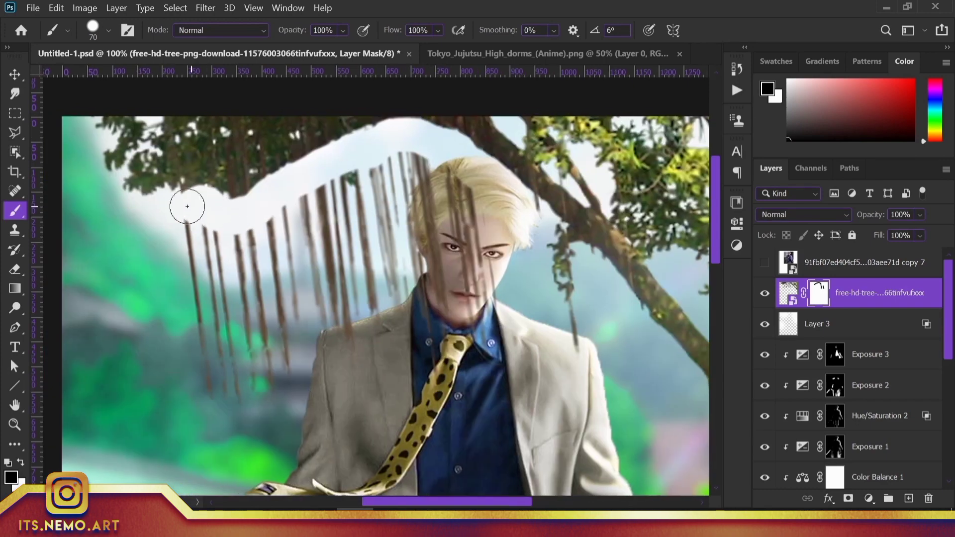
pyautogui.moveTo(294, 255)
pyautogui.mouseDown()
pyautogui.moveTo(383, 308)
pyautogui.moveTo(473, 343)
pyautogui.mouseUp()
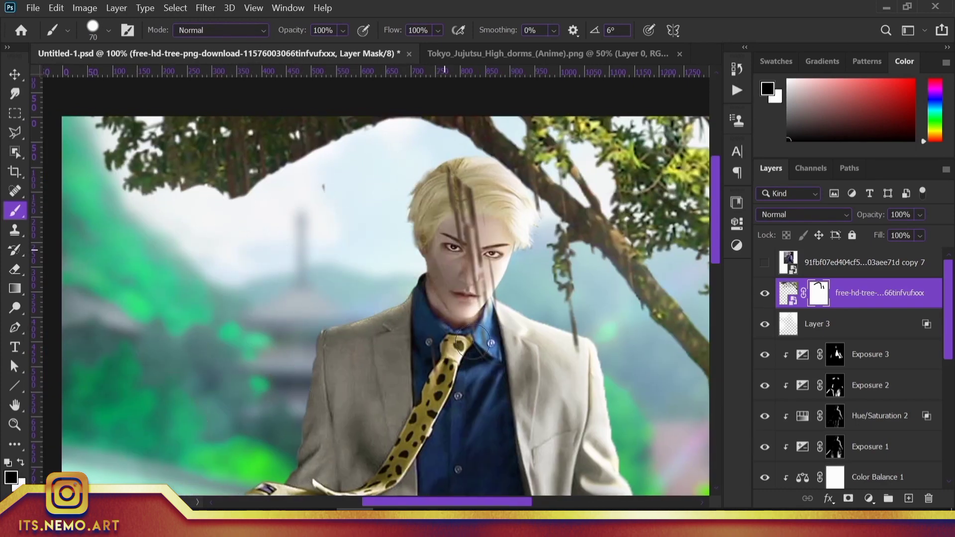
pyautogui.scroll(-4, 528, 208)
pyautogui.hscroll(4, 489, 232)
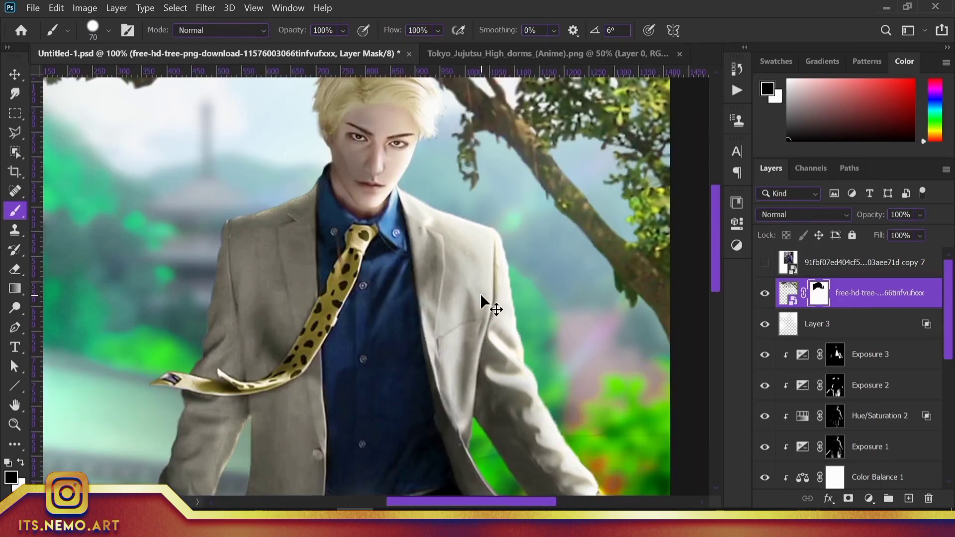
pyautogui.scroll(-5, 480, 298)
# - Add an Exposure adjustment clipped to the tree, darkening it to -1.86
pyautogui.click(868, 498)
pyautogui.click(855, 303)
pyautogui.moveTo(589, 242); pyautogui.dragTo(559, 244)
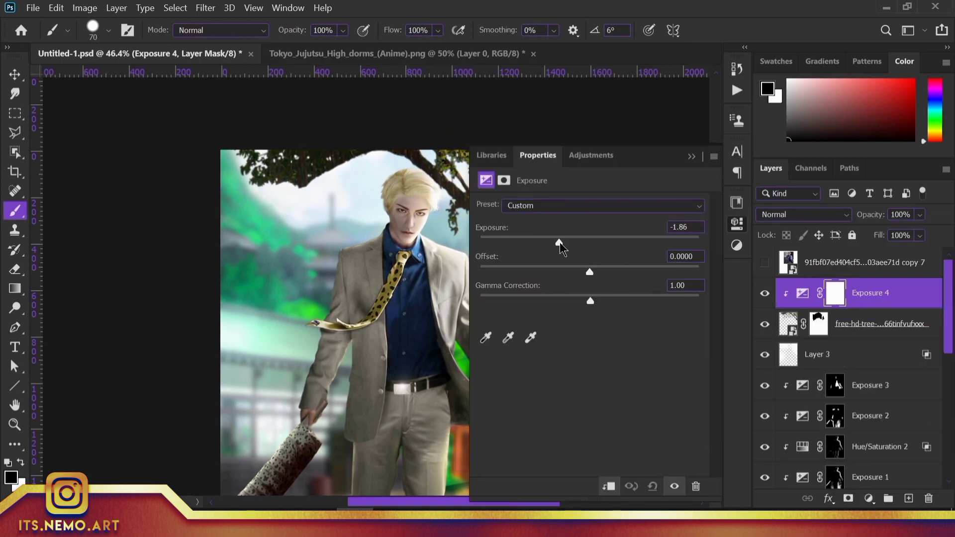
# - Apply a Gaussian Blur of radius 4.1 to the tree layer
pyautogui.click(865, 324)
pyautogui.click(205, 7)
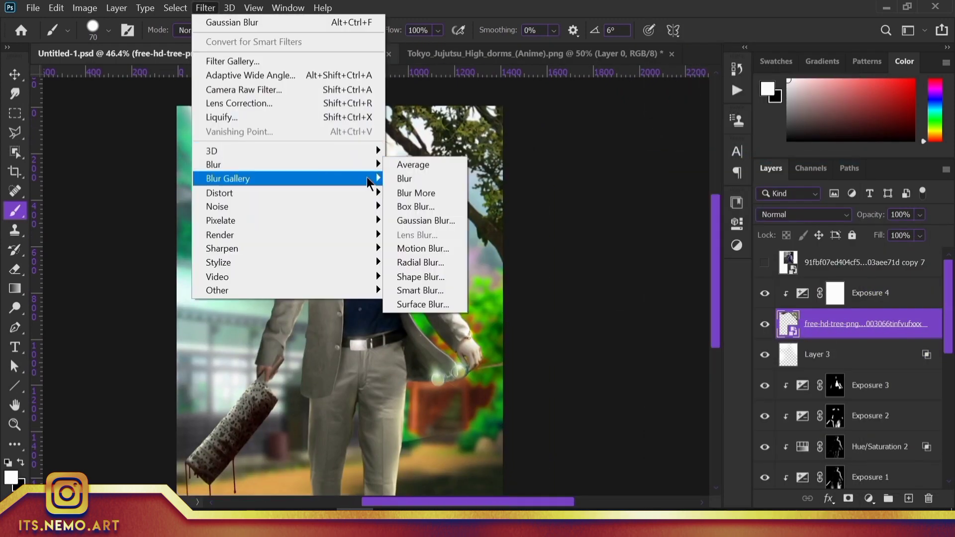
pyautogui.click(426, 220)
pyautogui.moveTo(731, 327); pyautogui.dragTo(712, 328)
pyautogui.click(882, 131)
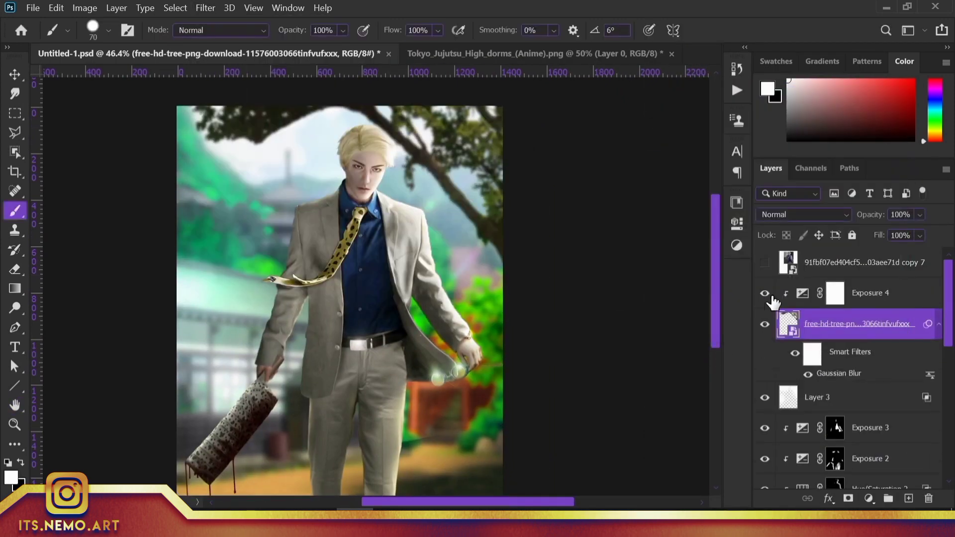
pyautogui.doubleClick(905, 290)
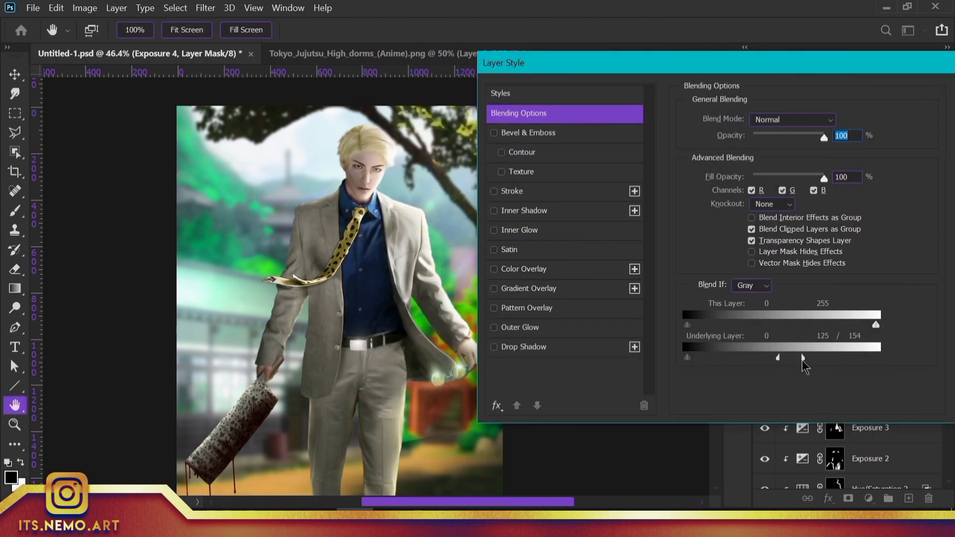
# - Toggle Exposure 2 and Exposure 3 off and on to compare, then fit the image
pyautogui.scroll(3, 604, 228)
pyautogui.scroll(4, 522, 228)
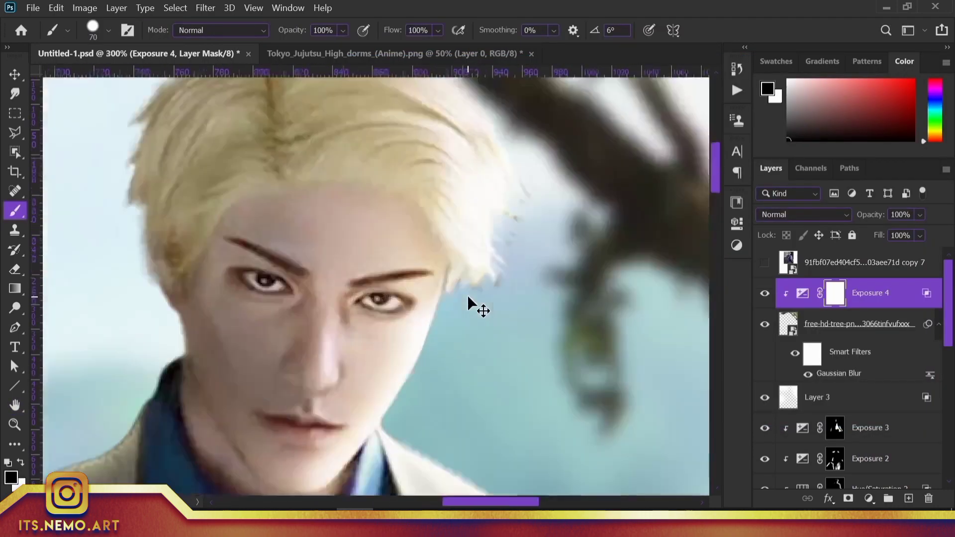
pyautogui.scroll(1, 480, 309)
pyautogui.scroll(-1, 875, 373)
pyautogui.click(765, 304)
pyautogui.click(765, 335)
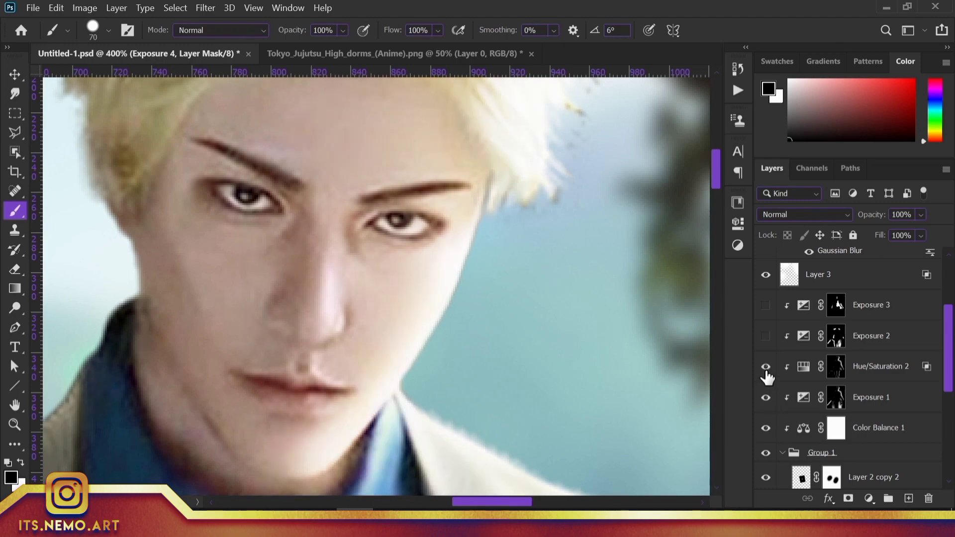
pyautogui.click(765, 304)
pyautogui.keyDown('ctrl'); pyautogui.click(480, 224); pyautogui.keyUp('ctrl')
pyautogui.rightClick(490, 177)
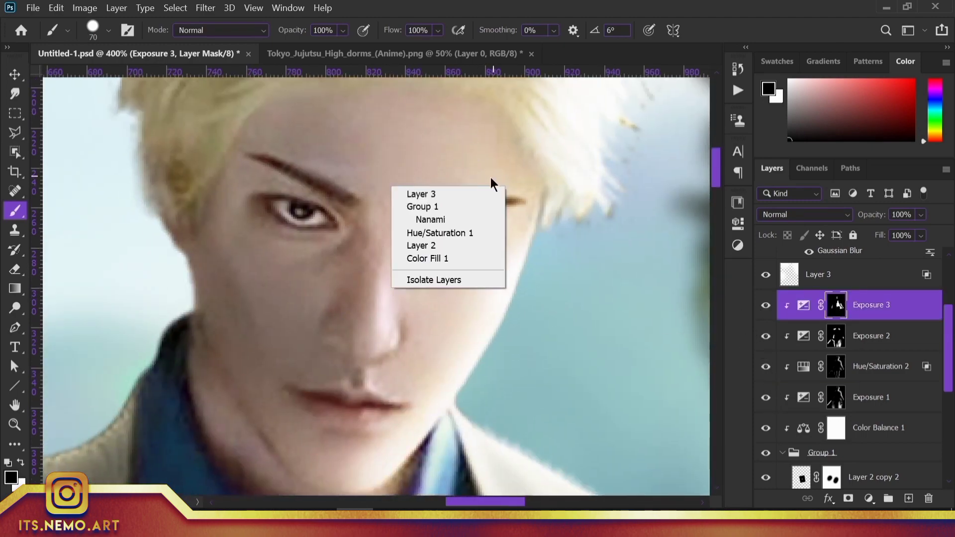
pyautogui.press('Escape')
pyautogui.scroll(-1, 402, 270)
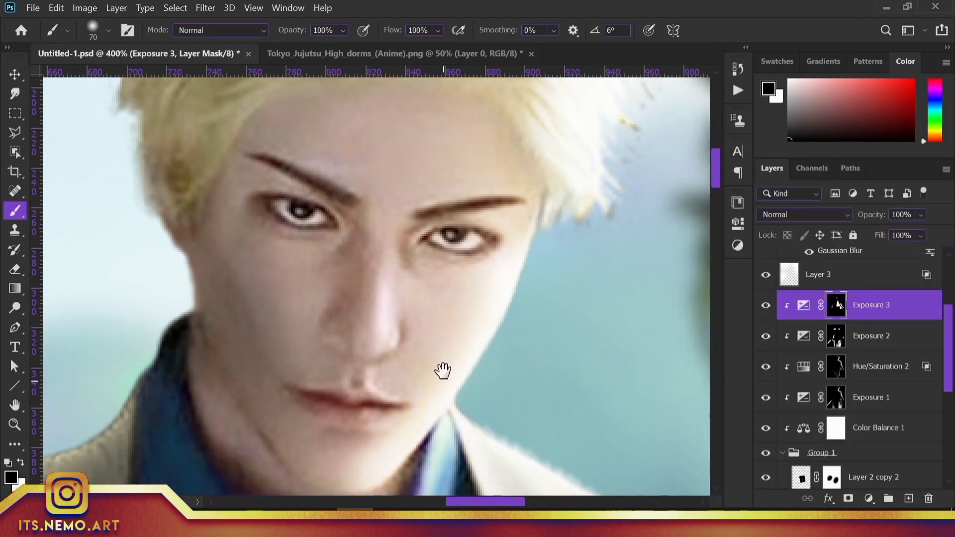
pyautogui.scroll(-2, 441, 368)
pyautogui.hotkey('ctrl', '0')
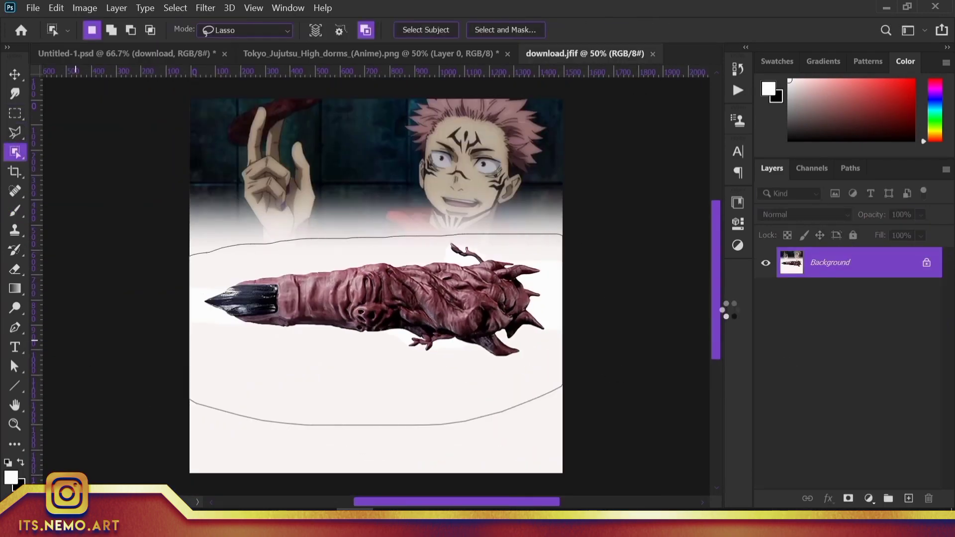
# - Mask the finger off its background and add a near-black Solid Color fill beneath it
pyautogui.click(848, 498)
pyautogui.keyDown('ctrl'); pyautogui.click(907, 498); pyautogui.keyUp('ctrl')
pyautogui.click(868, 498)
pyautogui.click(846, 228)
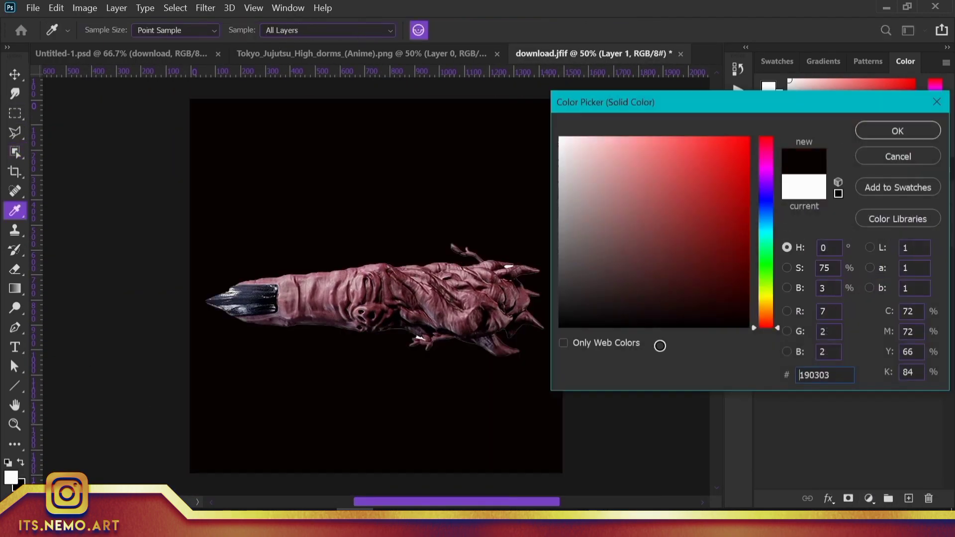
pyautogui.click(877, 124)
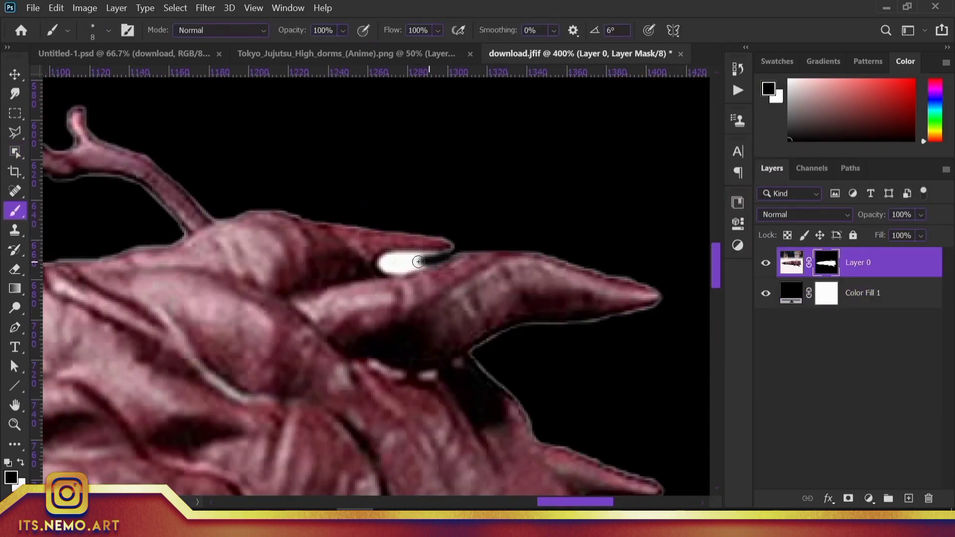
# - Bring the finger into the main composite and position a small copy left of the figure
pyautogui.scroll(-10, 385, 266)
pyautogui.hscroll(-10, 512, 273)
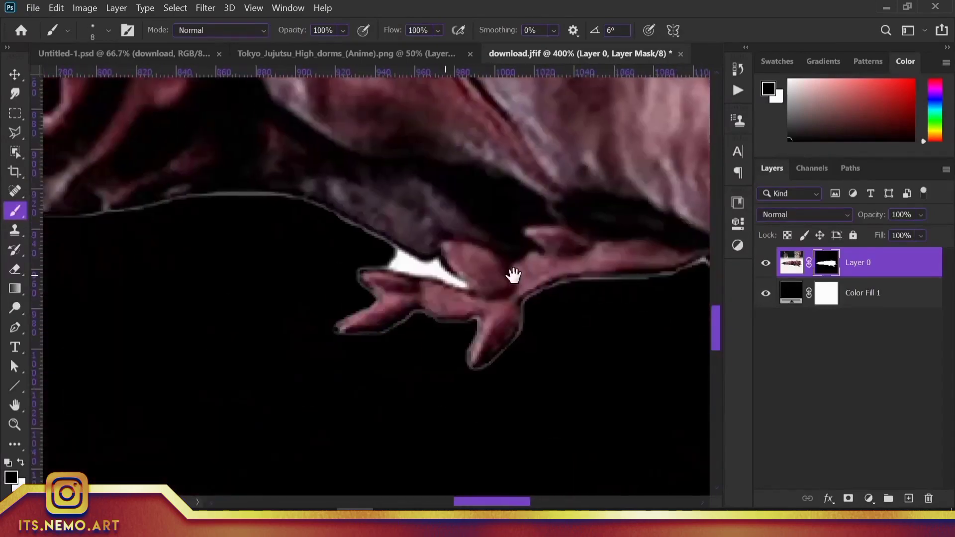
pyautogui.hotkey('ctrl', '0')
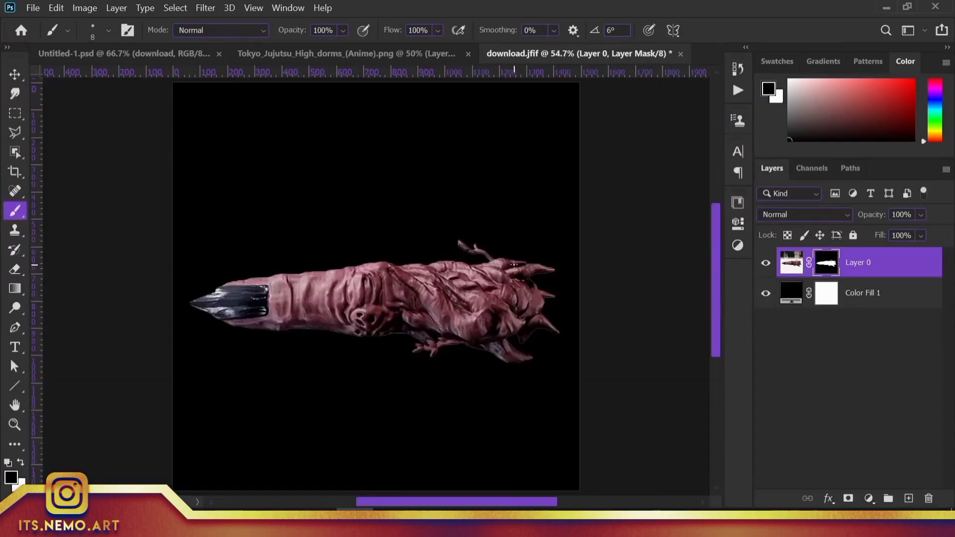
pyautogui.click(791, 262)
pyautogui.click(299, 54)
pyautogui.click(183, 58)
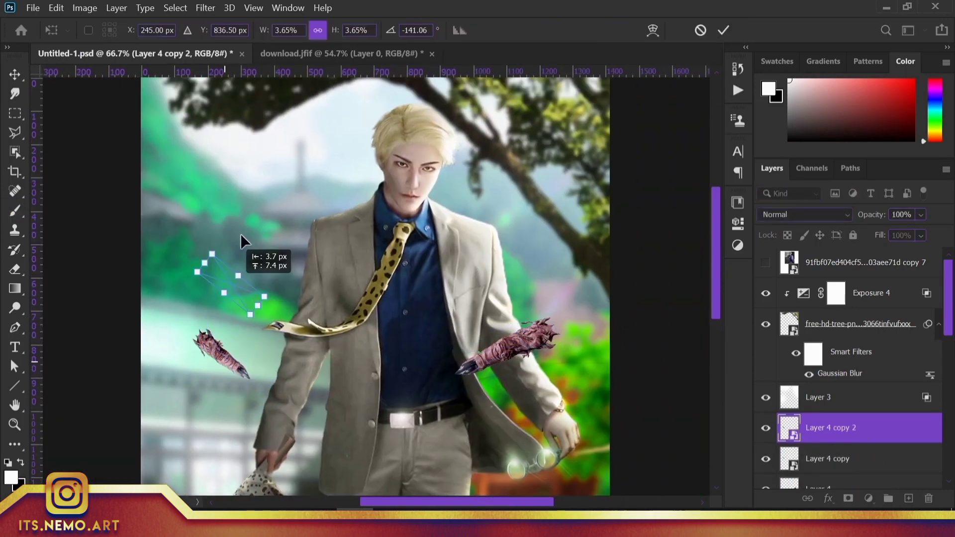
pyautogui.moveTo(283, 204); pyautogui.dragTo(304, 199)
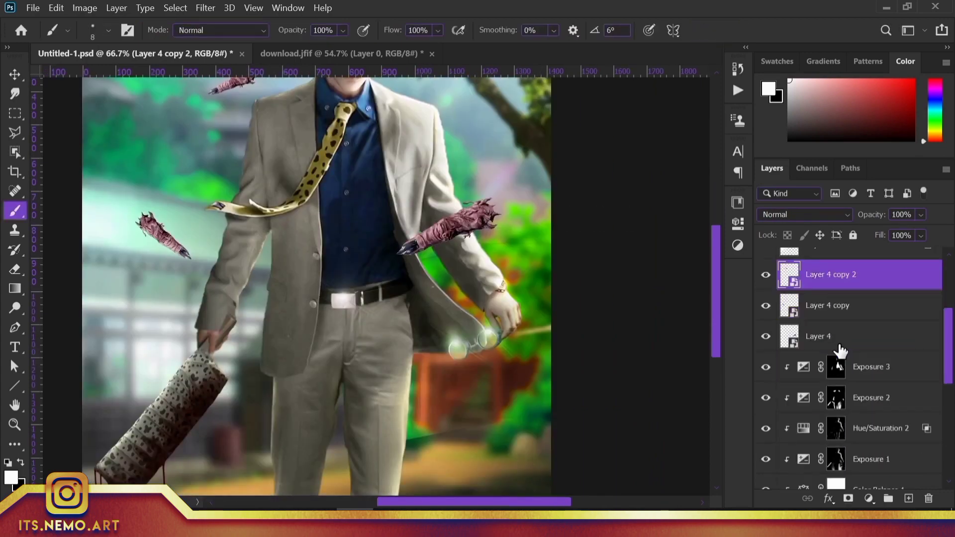
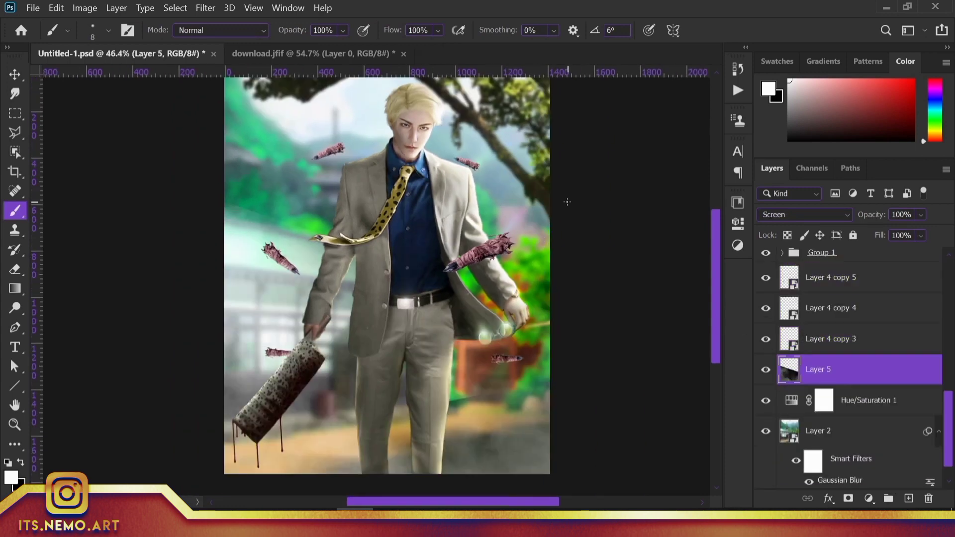
# - Add a pulled-down Curves layer above Layer 5 to darken, then a slightly raised Exposure layer
pyautogui.click(869, 499)
pyautogui.click(852, 248)
pyautogui.moveTo(673, 274)
pyautogui.mouseDown()
pyautogui.moveTo(651, 338)
pyautogui.moveTo(716, 278)
pyautogui.mouseUp()
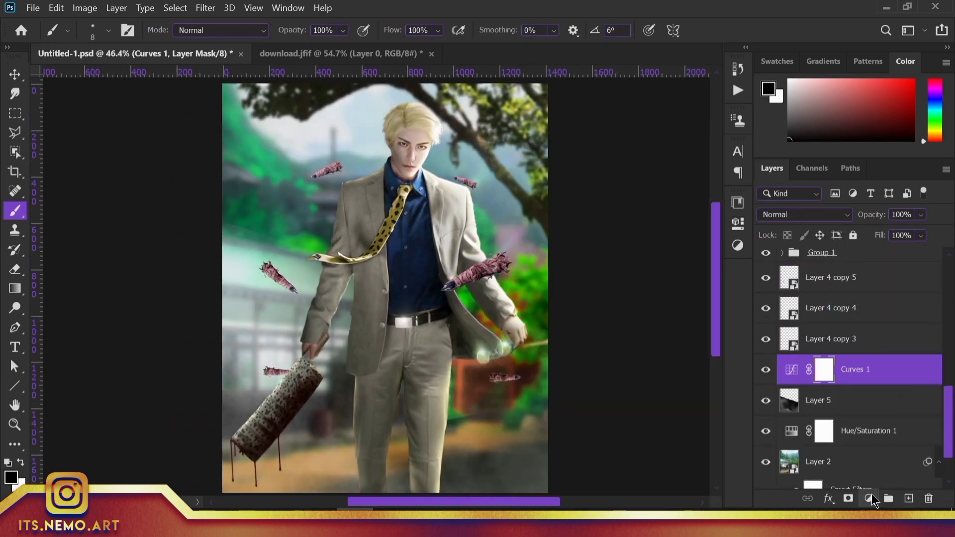
pyautogui.click(868, 498)
pyautogui.click(855, 309)
pyautogui.moveTo(591, 242)
pyautogui.mouseDown()
pyautogui.moveTo(574, 242)
pyautogui.moveTo(610, 242)
pyautogui.moveTo(594, 242)
pyautogui.mouseUp()
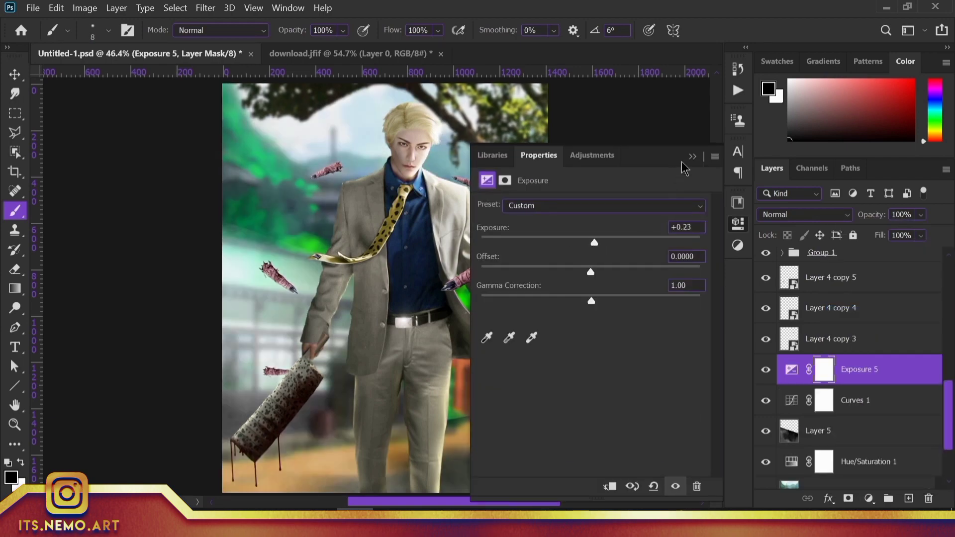
# - Split the Exposure 5 Underlying Layer Blend If slider so it brightens only lighter tones, and retune its strength
pyautogui.doubleClick(902, 381)
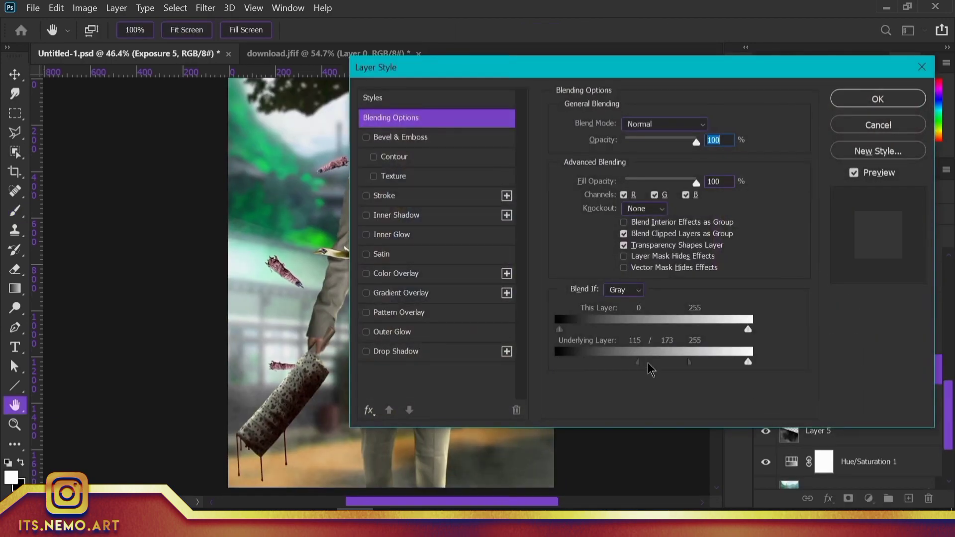
pyautogui.press('Return')
pyautogui.click(791, 370)
pyautogui.moveTo(628, 243); pyautogui.dragTo(607, 243)
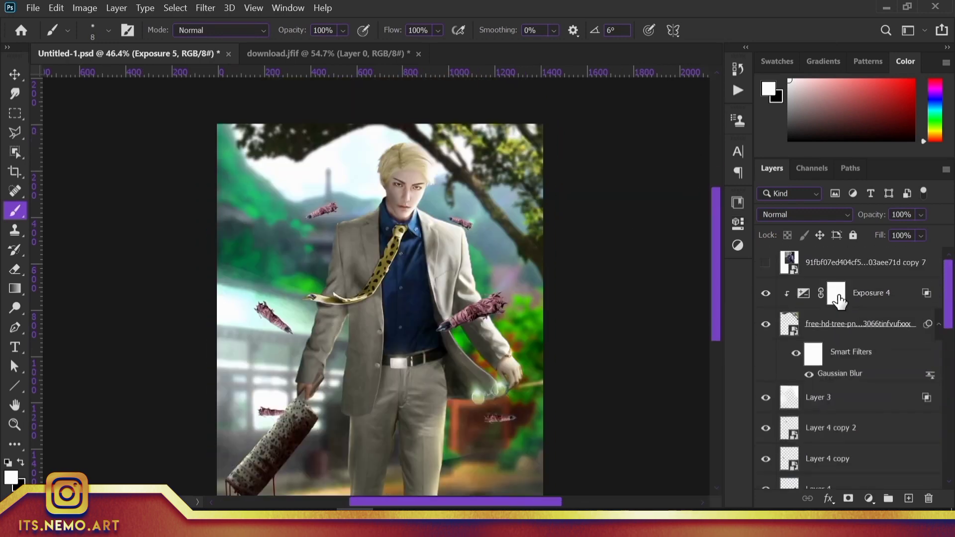
pyautogui.click(839, 298)
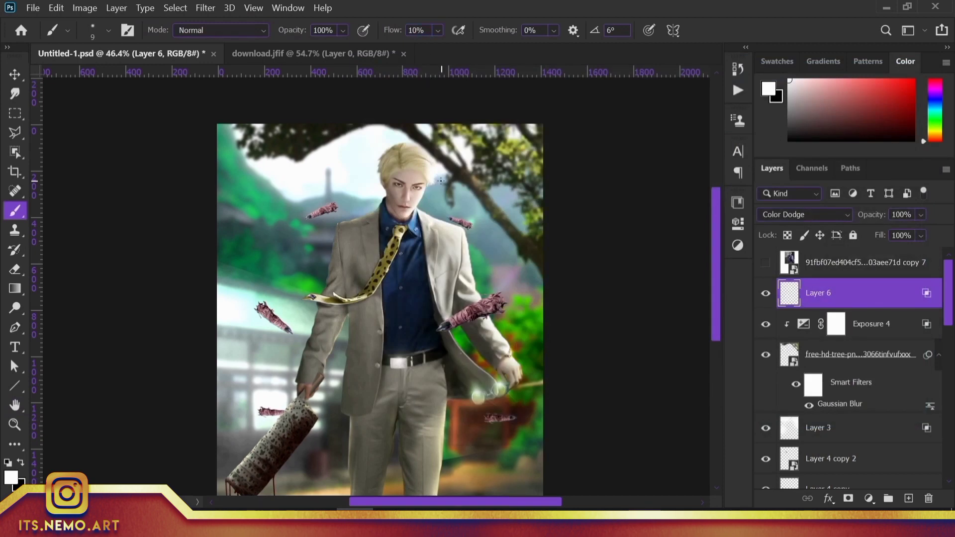
pyautogui.scroll(-3, 530, 299)
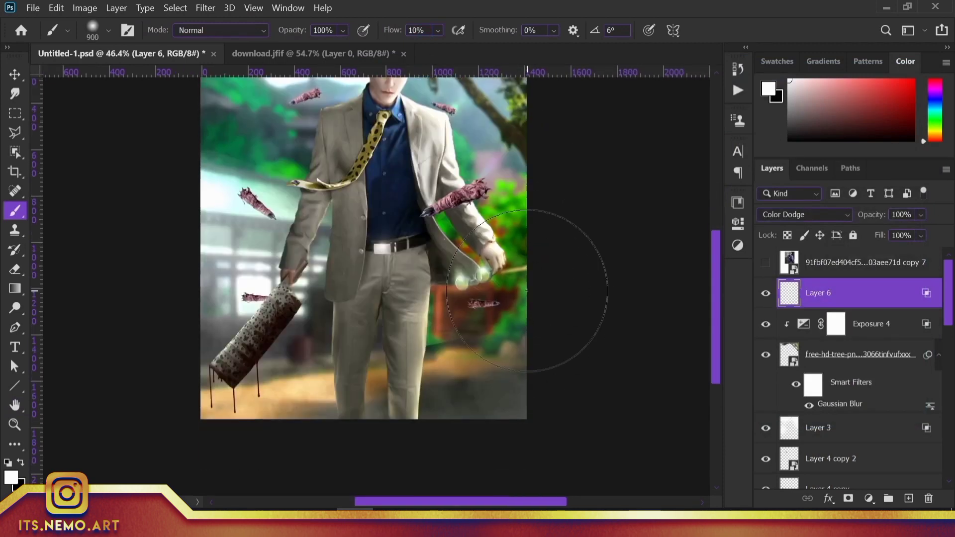
pyautogui.scroll(3, 543, 219)
pyautogui.hscroll(3, 463, 199)
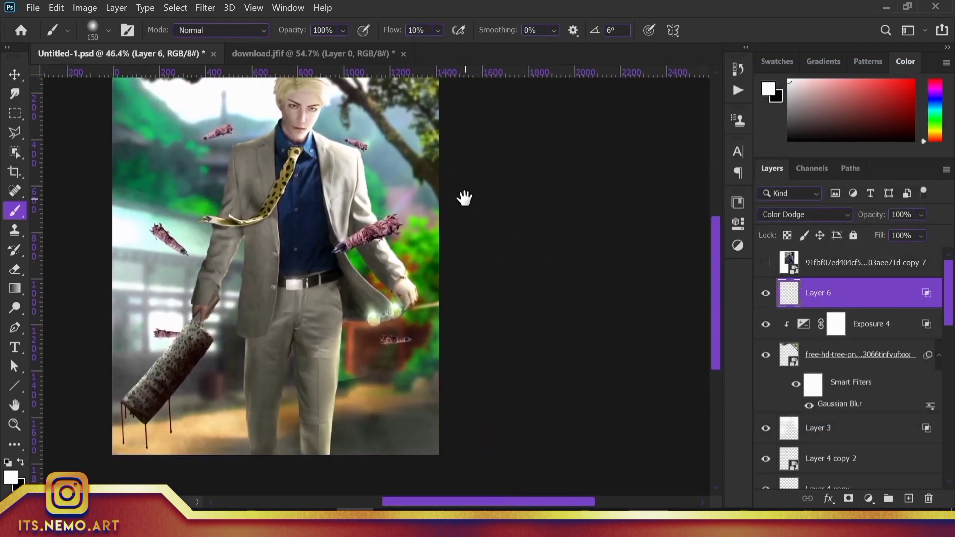
pyautogui.hscroll(-3, 309, 277)
pyautogui.scroll(3, 279, 309)
# - Group the Layer 4 copy 2 claws and darken them with Exposure 6, painting part out in black
pyautogui.click(846, 365)
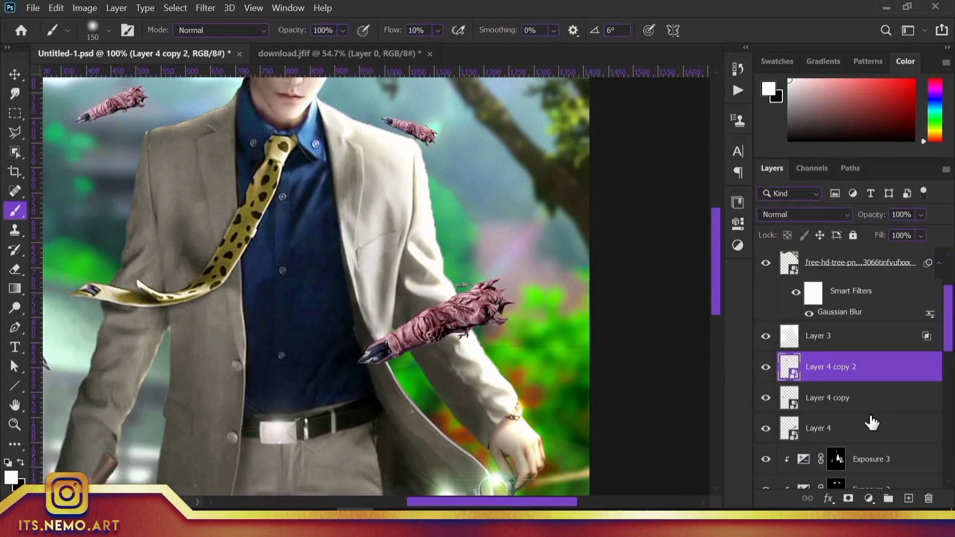
pyautogui.hotkey('ctrl', 'g')
pyautogui.moveTo(563, 247); pyautogui.dragTo(542, 245)
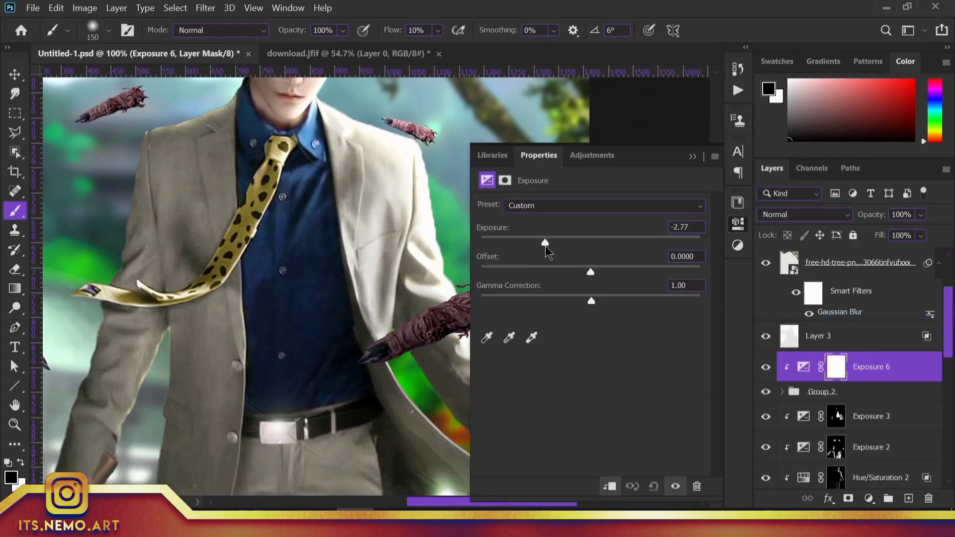
pyautogui.press('x')
pyautogui.moveTo(189, 347); pyautogui.dragTo(196, 358)
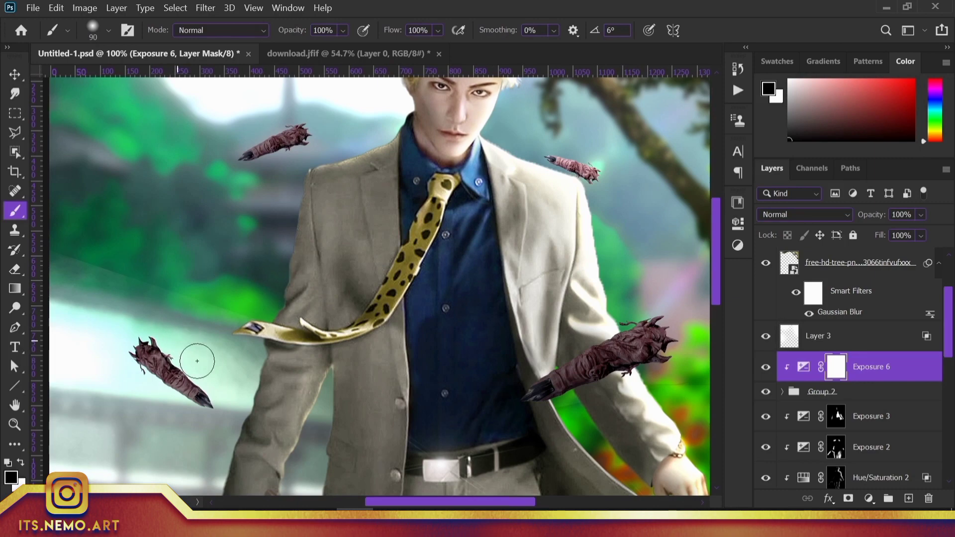
pyautogui.hscroll(5, 159, 358)
pyautogui.hotkey('shift', '0')
pyautogui.moveTo(390, 275); pyautogui.dragTo(447, 359)
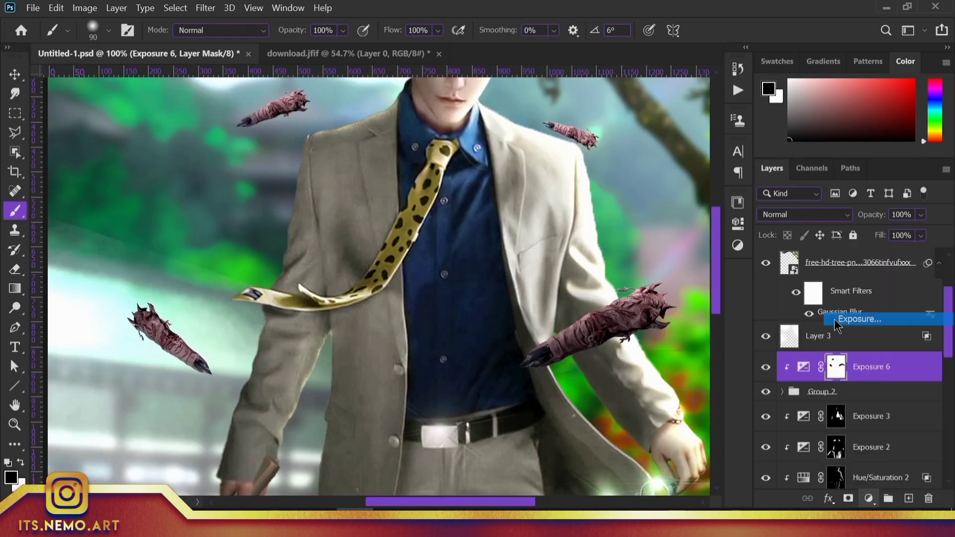
# - Set the Exposure 7 strength, mask parts of it, and invert the Hue/Saturation 4 mask
pyautogui.moveTo(275, 80)
pyautogui.mouseDown()
pyautogui.moveTo(250, 186)
pyautogui.moveTo(406, 287)
pyautogui.mouseUp()
pyautogui.click(250, 187)
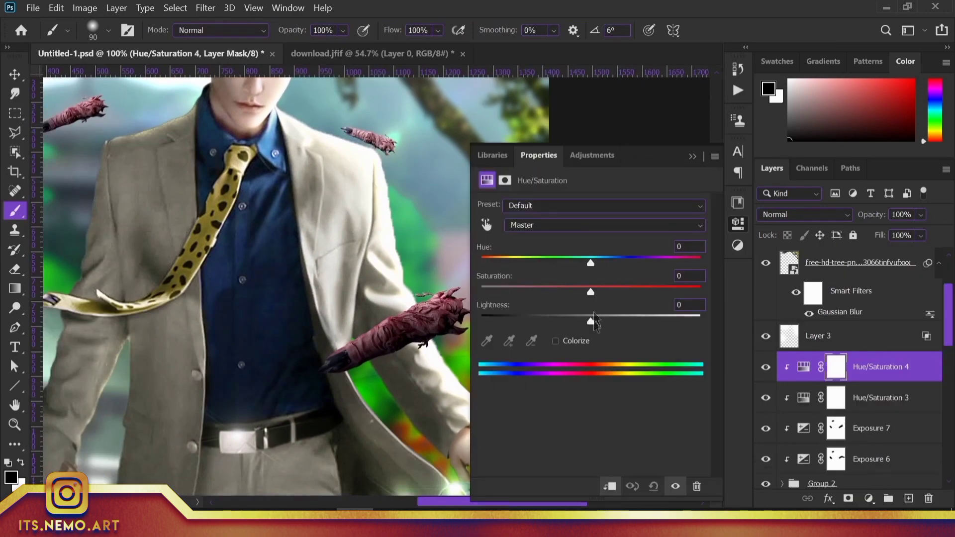
pyautogui.click(691, 157)
pyautogui.hotkey('ctrl', 'i')
pyautogui.press('x')
pyautogui.scroll(3, 522, 251)
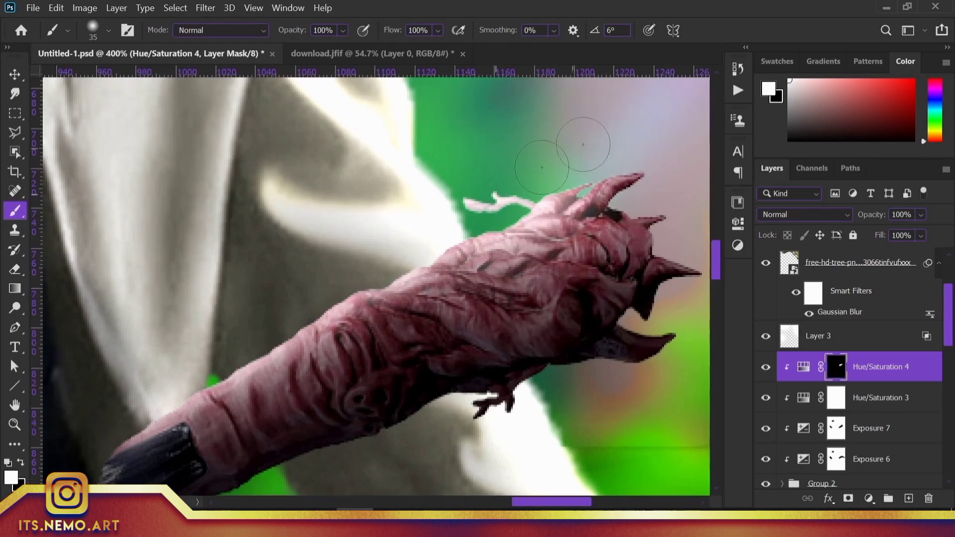
# - Blend Hue/Saturation 4 out of brighter underlying areas with Blend If and review the claw masks
pyautogui.doubleClick(920, 366)
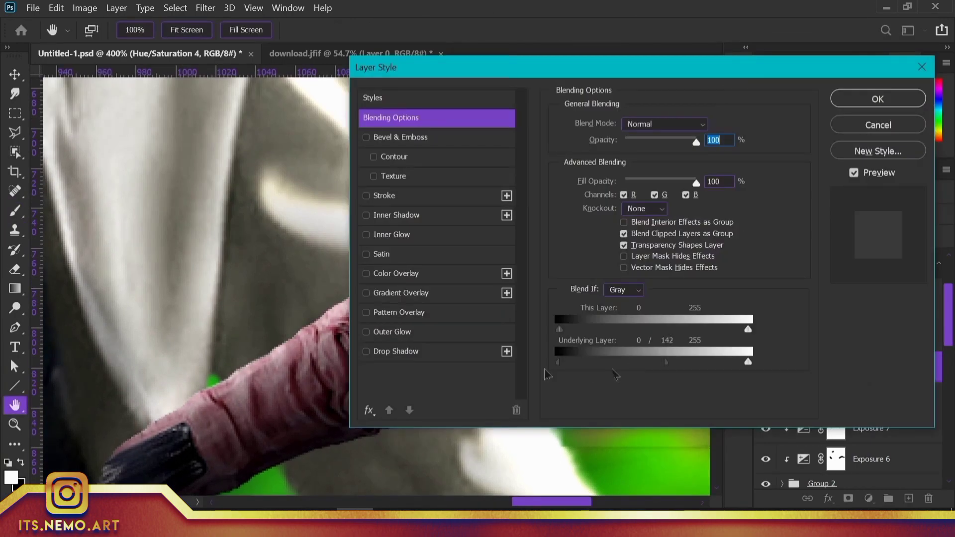
pyautogui.moveTo(747, 362); pyautogui.dragTo(678, 368)
pyautogui.click(878, 99)
pyautogui.hotkey('ctrl', '0')
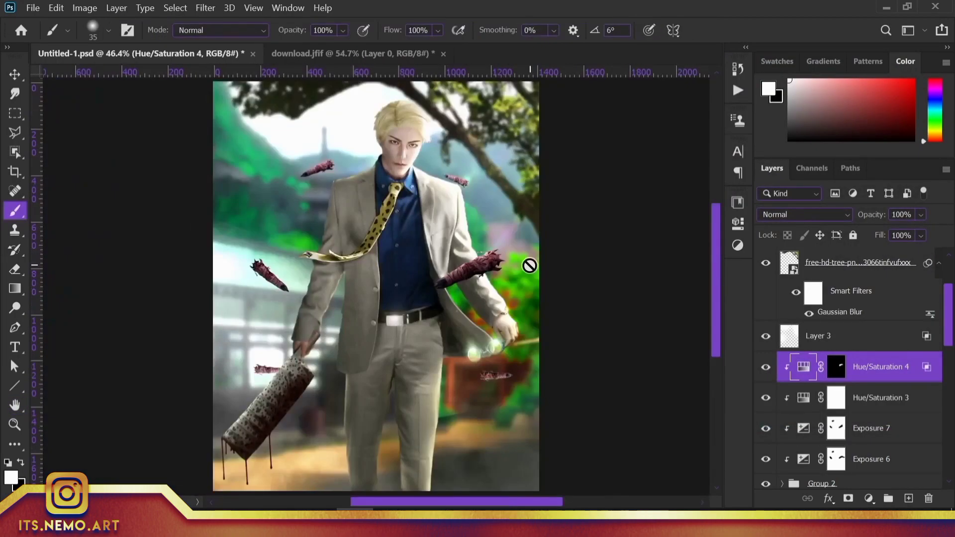
pyautogui.scroll(5, 479, 347)
pyautogui.click(835, 367)
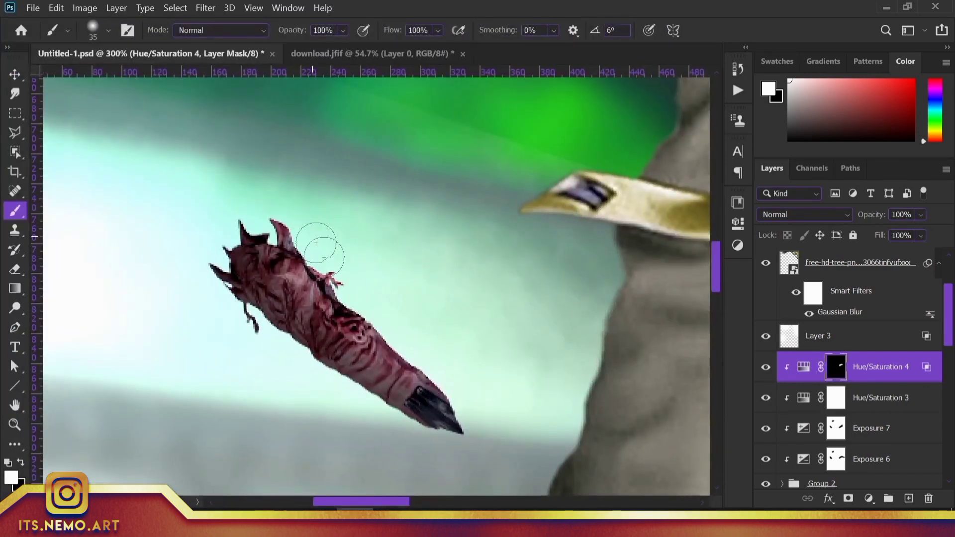
pyautogui.click(835, 429)
pyautogui.press('x')
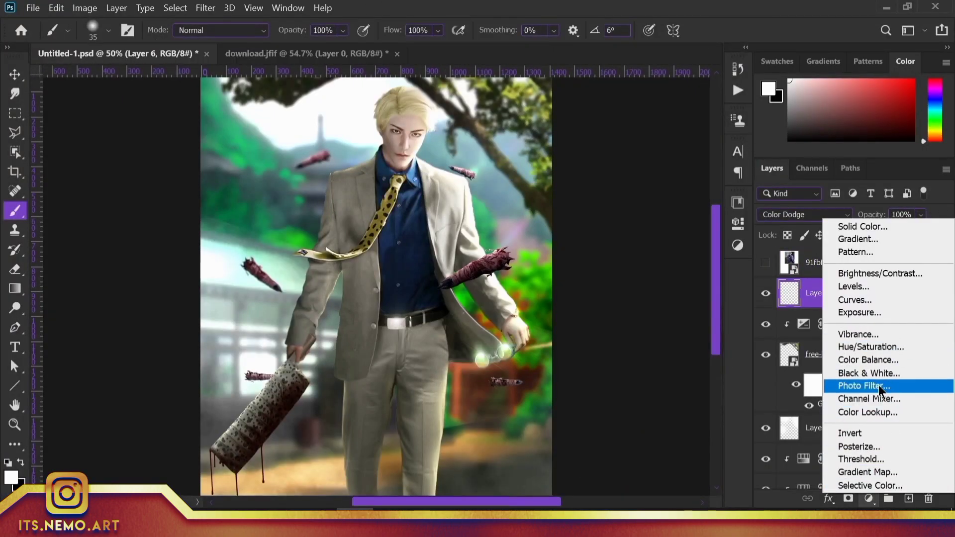
# - Add a Photo Filter with a custom warm orange colour
pyautogui.click(863, 386)
pyautogui.click(576, 204)
pyautogui.click(527, 227)
pyautogui.moveTo(766, 167); pyautogui.dragTo(766, 312)
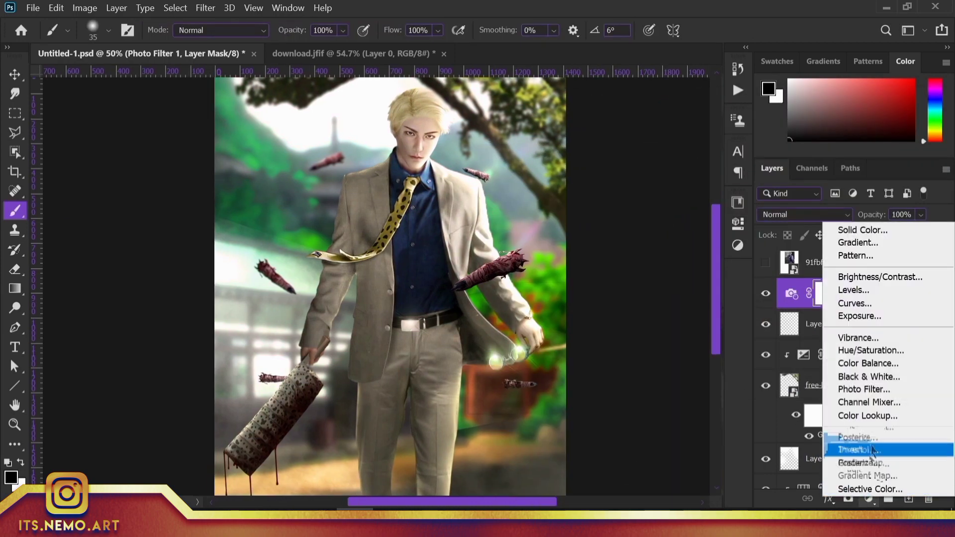
# - Add Color Lookup 1 with a 3D LUT look, limited by Blend If to darker underlying tones
pyautogui.click(867, 416)
pyautogui.click(619, 206)
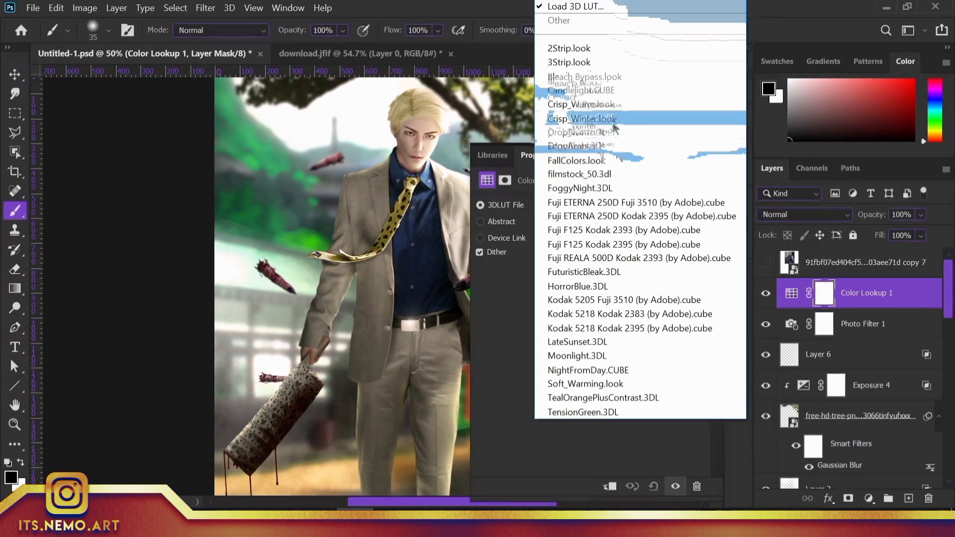
pyautogui.click(572, 122)
pyautogui.press('Up')
pyautogui.press('Up')
pyautogui.press('Down')
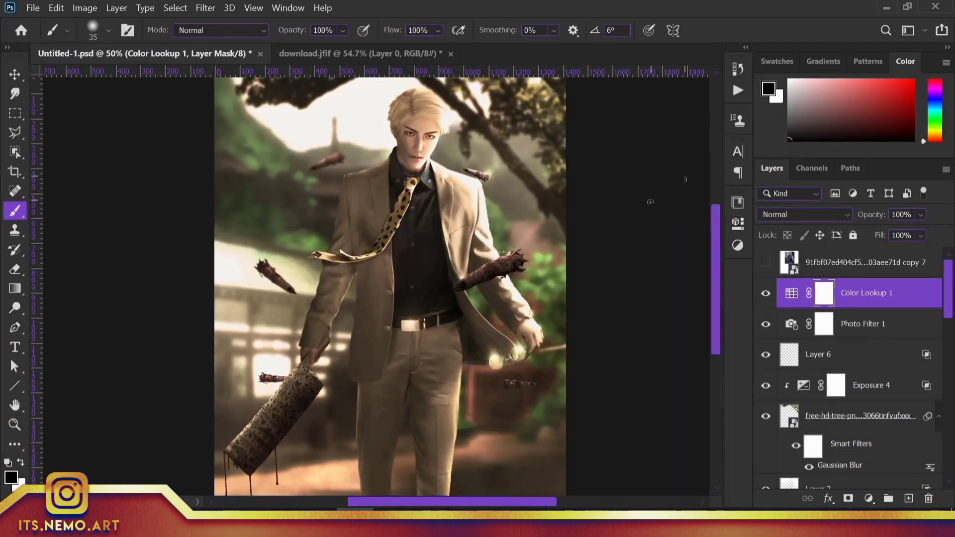
pyautogui.doubleClick(912, 298)
pyautogui.moveTo(901, 342); pyautogui.dragTo(758, 341)
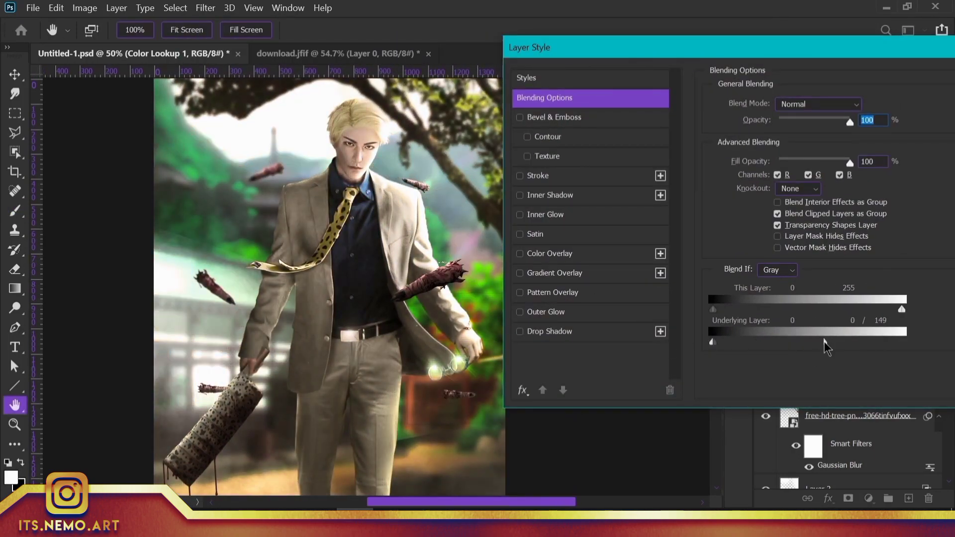
pyautogui.press('Return')
# - Add Color Lookup 2 using the Kodak 5218 Kodak 2383 LUT, with Blend If set
pyautogui.click(868, 498)
pyautogui.click(867, 416)
pyautogui.click(664, 205)
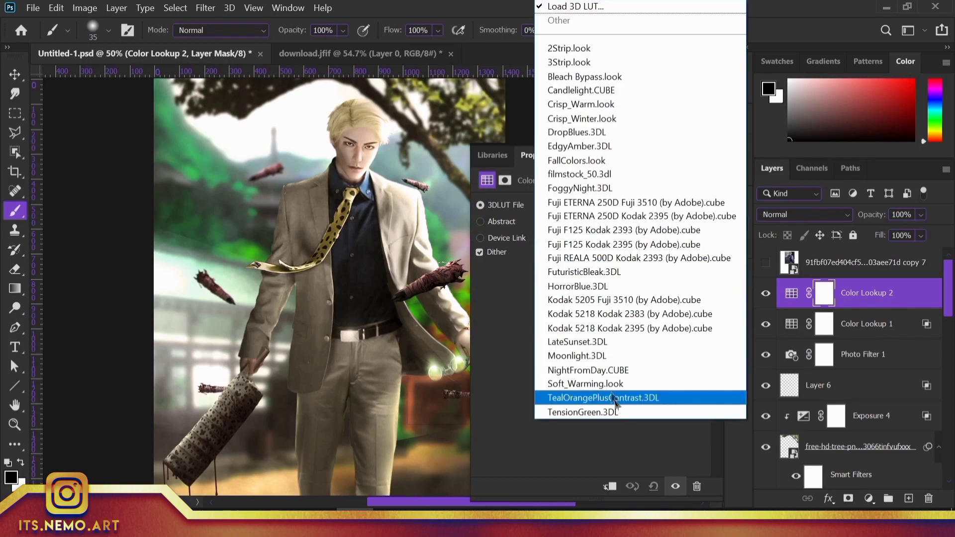
pyautogui.click(775, 395)
pyautogui.press('Up')
pyautogui.press('Up')
pyautogui.press('Up')
pyautogui.press('Up')
pyautogui.press('Up')
pyautogui.press('Up')
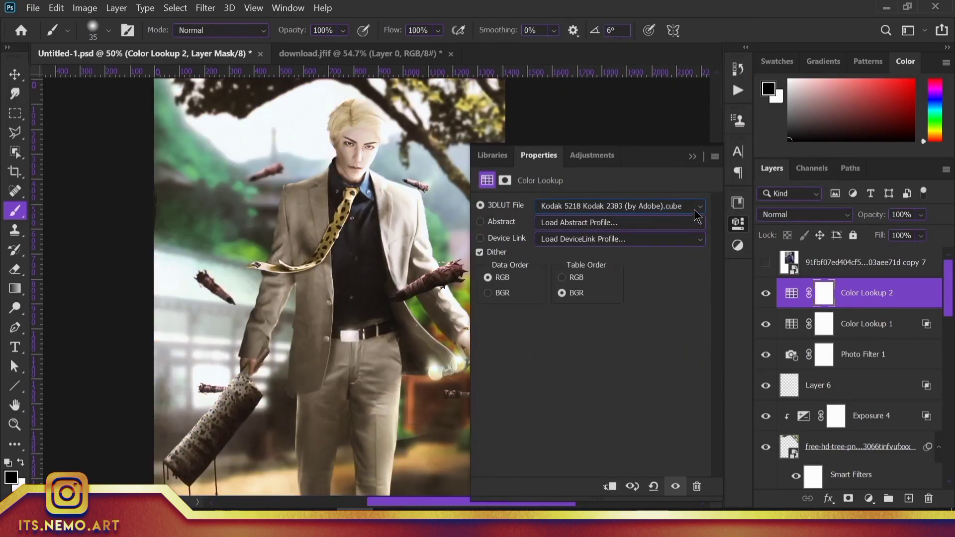
pyautogui.press('Up')
pyautogui.press('Up')
pyautogui.press('Down')
pyautogui.click(692, 157)
pyautogui.doubleClick(905, 308)
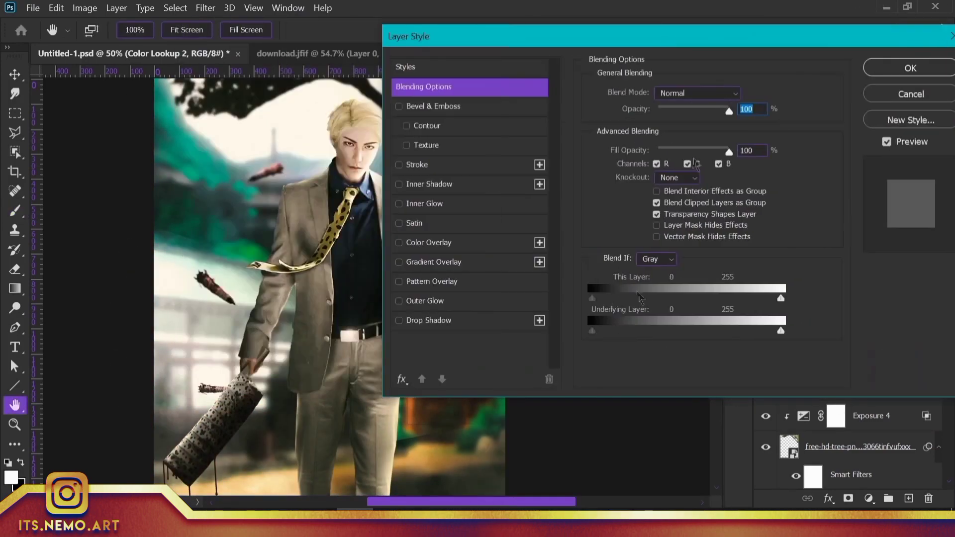
pyautogui.press('Return')
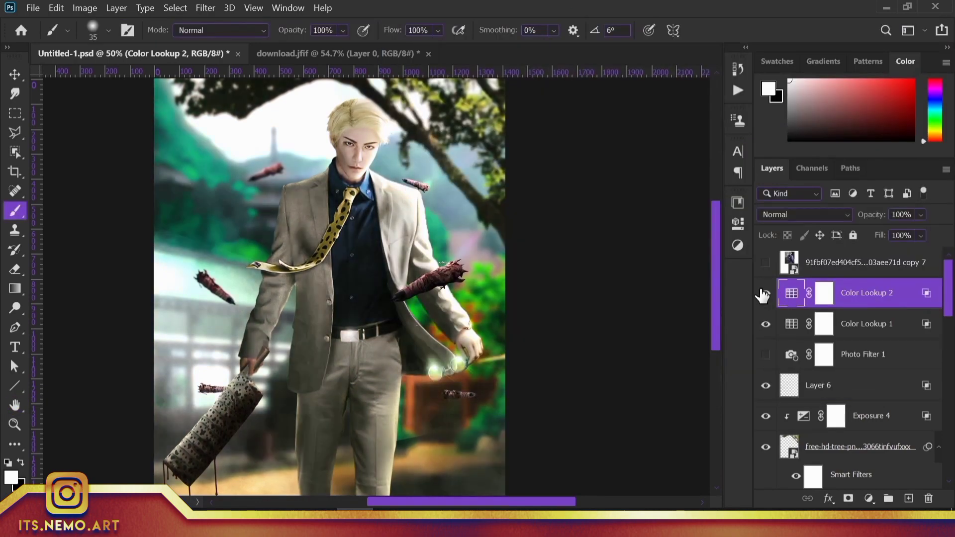
pyautogui.click(766, 293)
# - Stamp all visible layers into a merged Layer 7
pyautogui.hotkey('ctrl', 'alt', 'shift', 'e')
pyautogui.rightClick(846, 203)
pyautogui.click(696, 208)
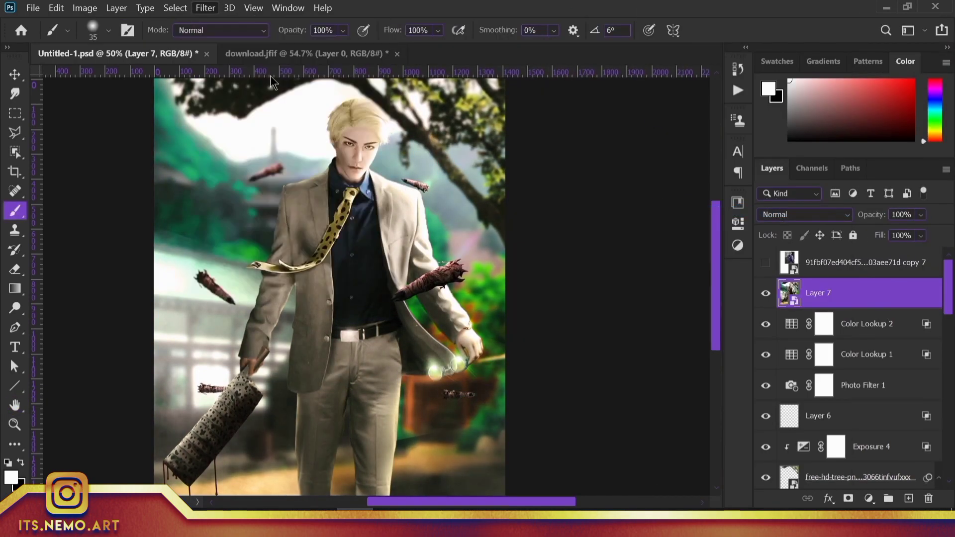
# - In Camera Raw, warm Layer 7 and set Auto tone, Texture +23, Clarity +22, Dehaze -7, Vibrance +50
pyautogui.hotkey('shift', 'ctrl', 'a')
pyautogui.moveTo(851, 309); pyautogui.dragTo(866, 310)
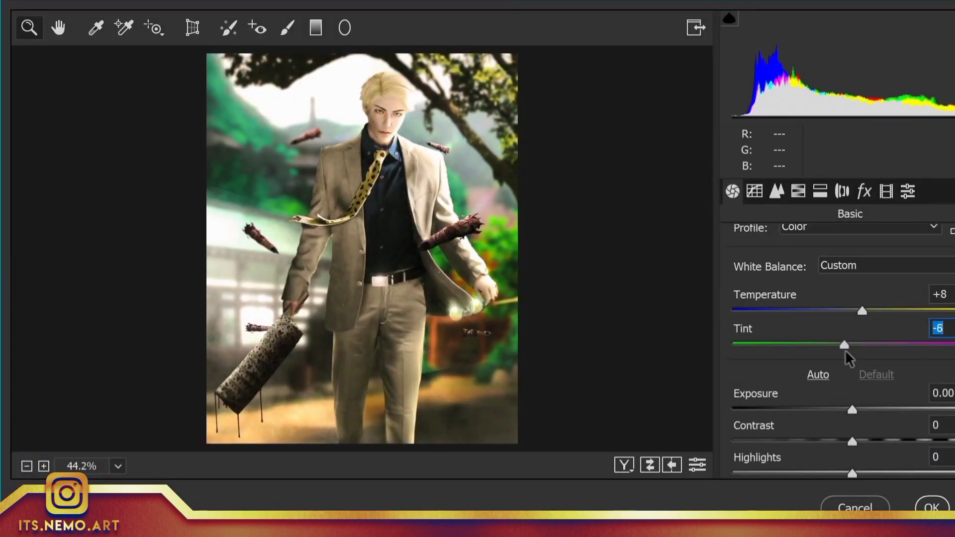
pyautogui.scroll(-1, 855, 376)
pyautogui.moveTo(846, 348)
pyautogui.mouseDown()
pyautogui.moveTo(868, 347)
pyautogui.moveTo(854, 353)
pyautogui.mouseUp()
pyautogui.click(818, 326)
pyautogui.scroll(-1, 835, 358)
pyautogui.scroll(-1, 775, 330)
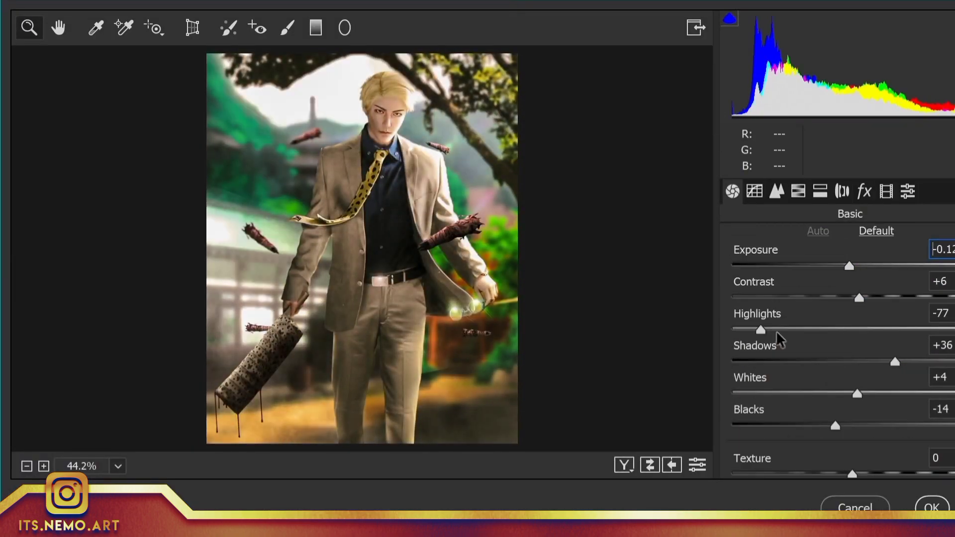
pyautogui.click(894, 361)
pyautogui.moveTo(857, 393); pyautogui.dragTo(862, 393)
pyautogui.scroll(-3, 853, 354)
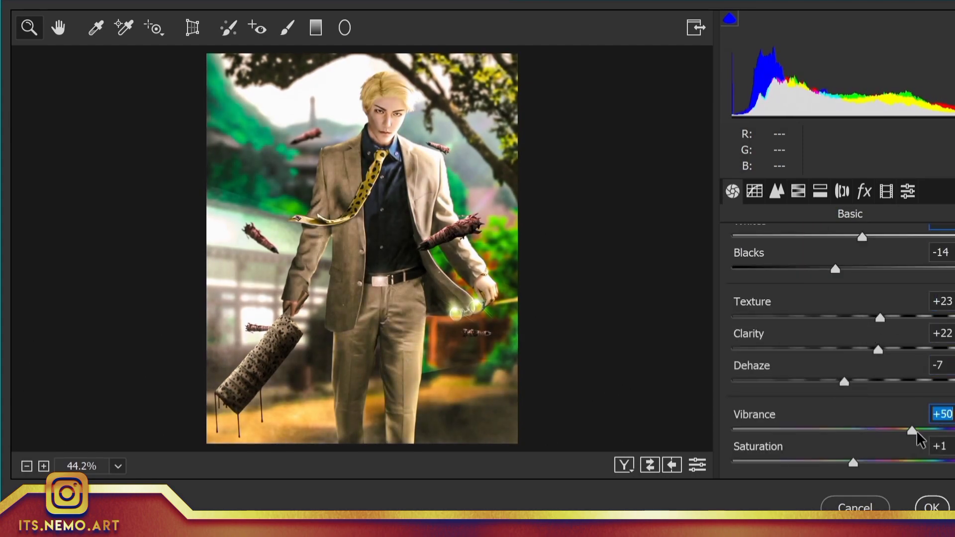
pyautogui.moveTo(853, 463); pyautogui.dragTo(875, 463)
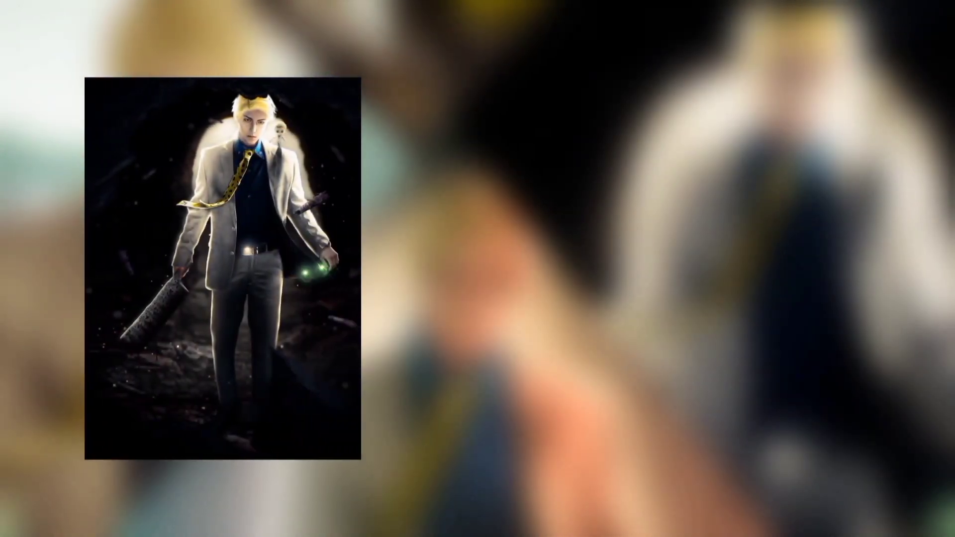